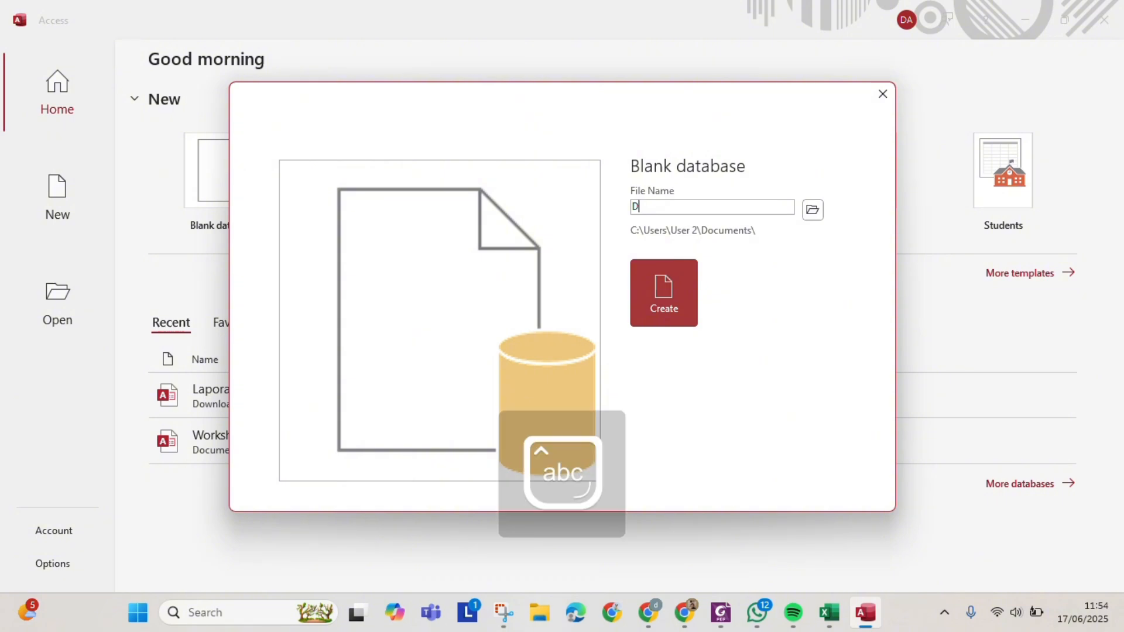
Create a blank database named Daftar Inventory Barang Kantor in the Berkas UNESA folder under Documents.
text(Inventory)
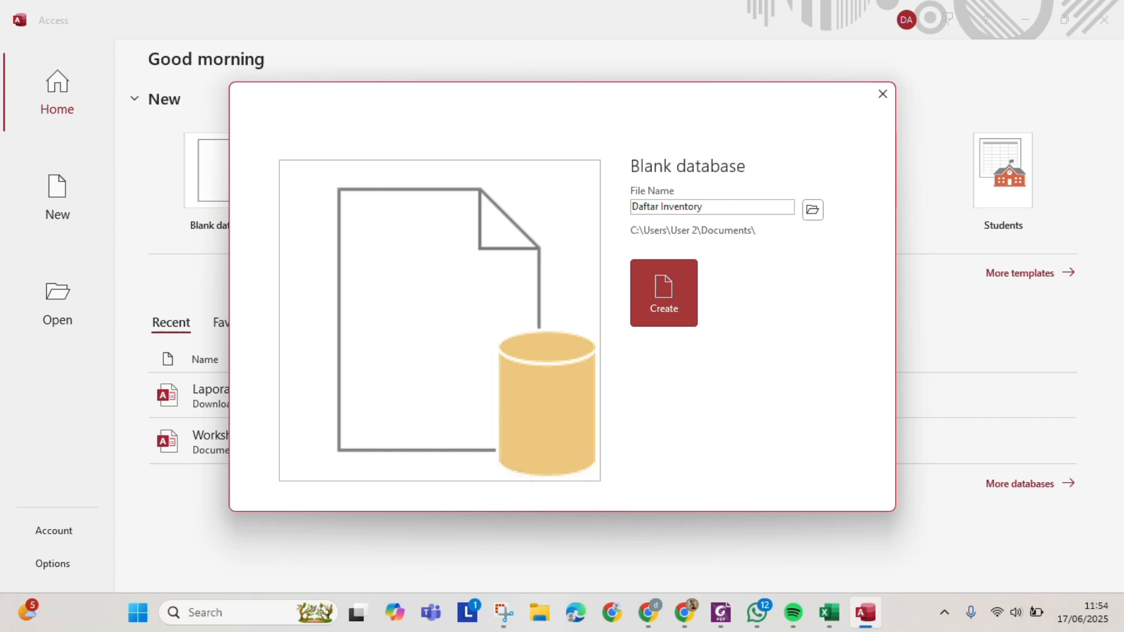
text( Barang)
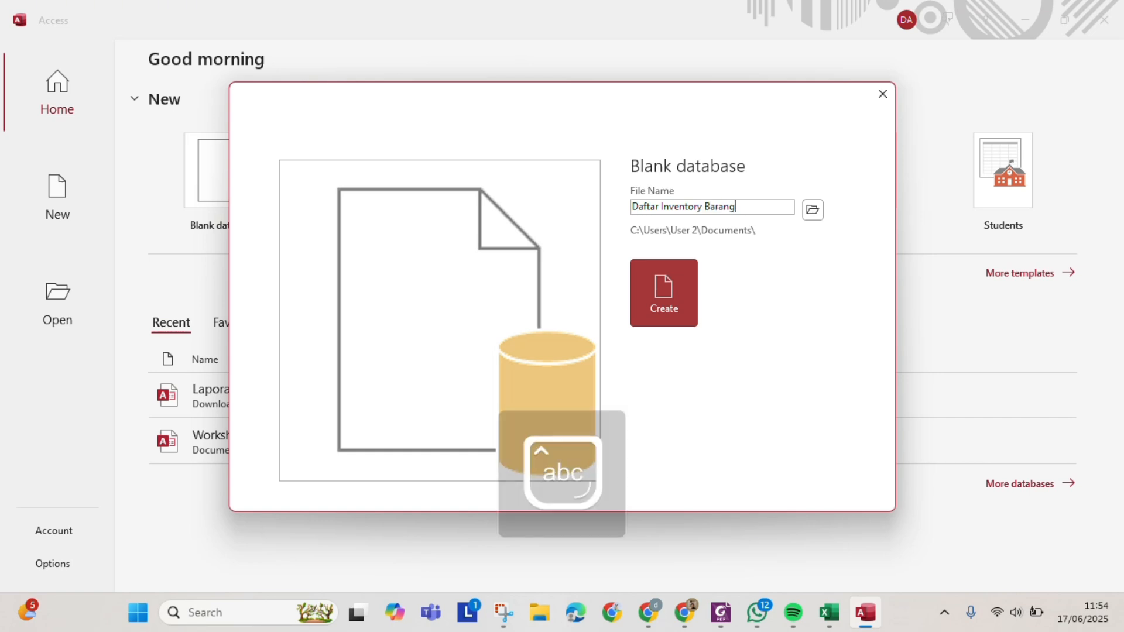
text( Kantor)
click(813, 212)
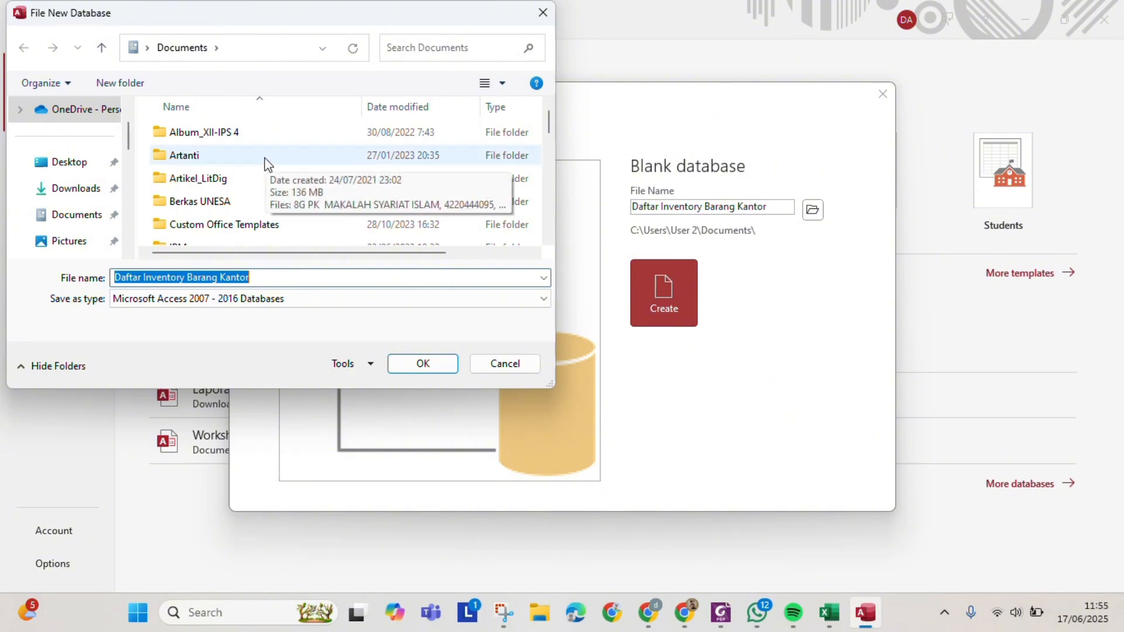
double_click(241, 202)
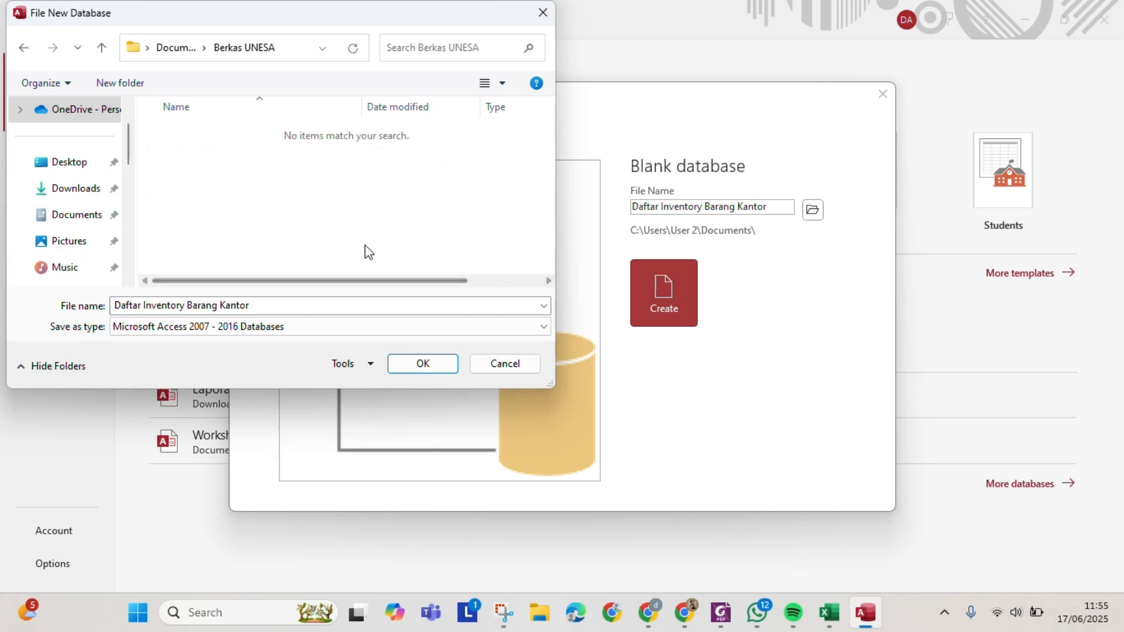
click(419, 366)
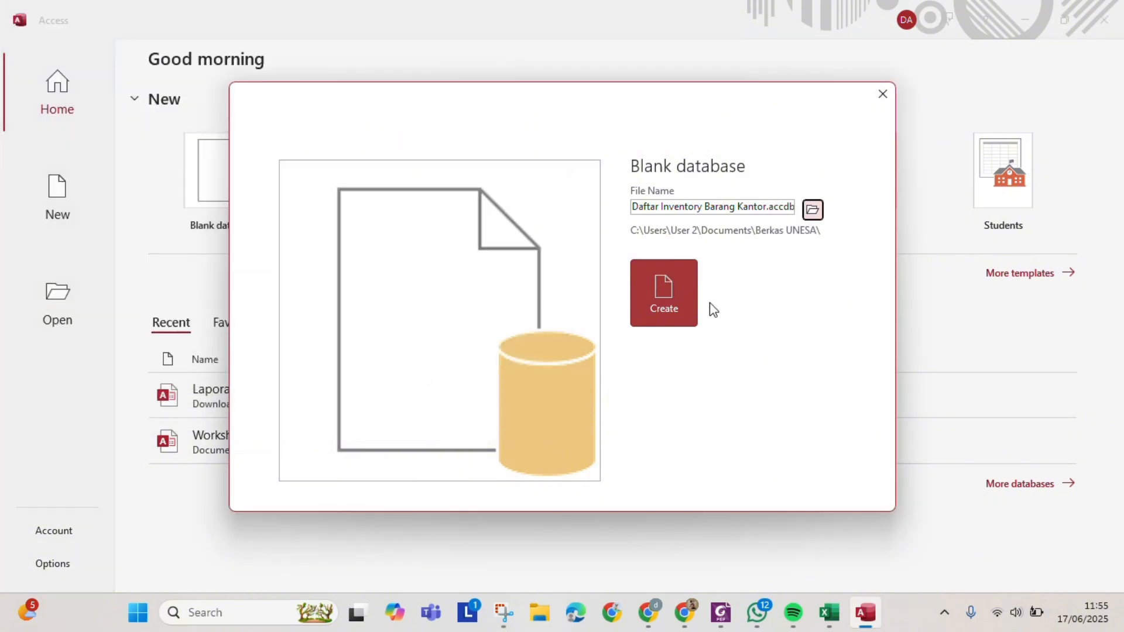
click(669, 292)
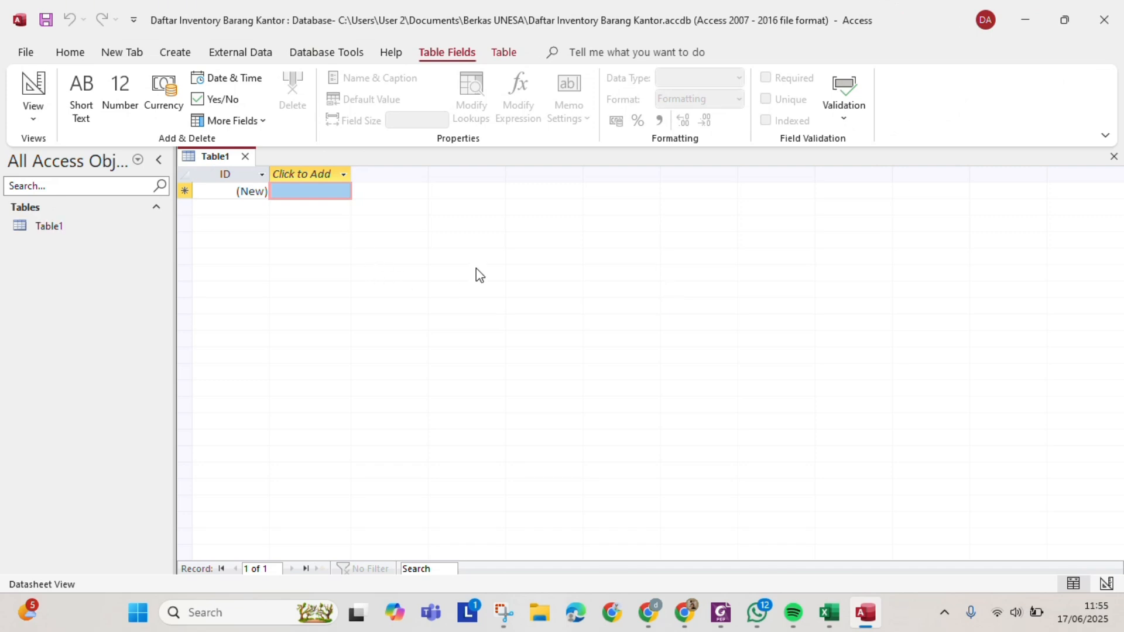
Switch the default Table1 to Design View and save it under the name tbKategori.
right_click(238, 226)
click(209, 153)
right_click(210, 160)
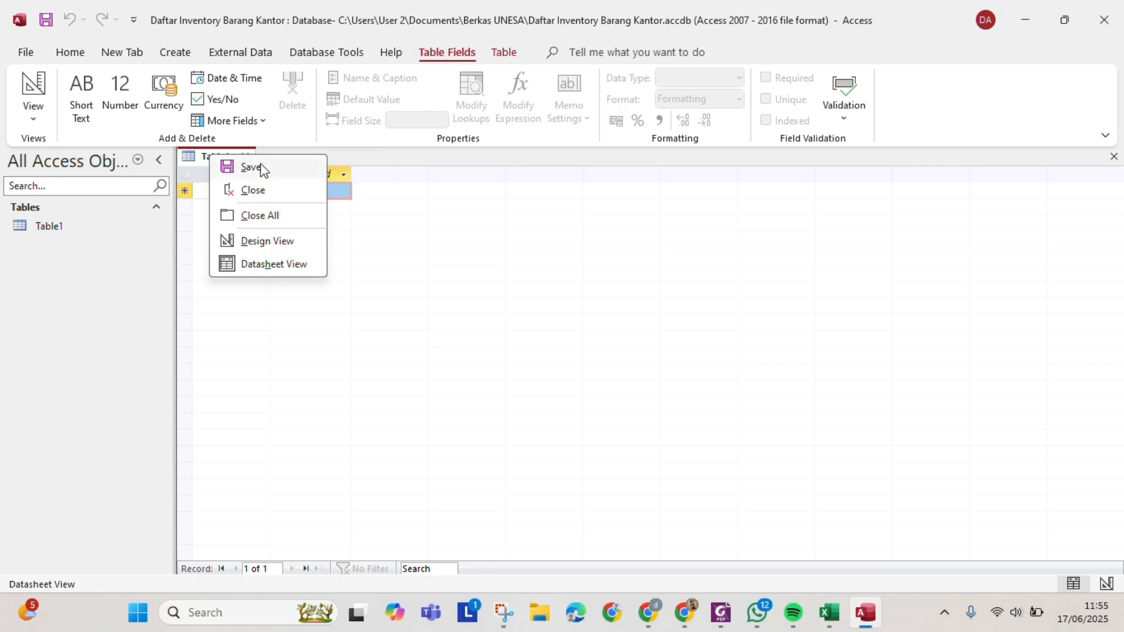
click(284, 242)
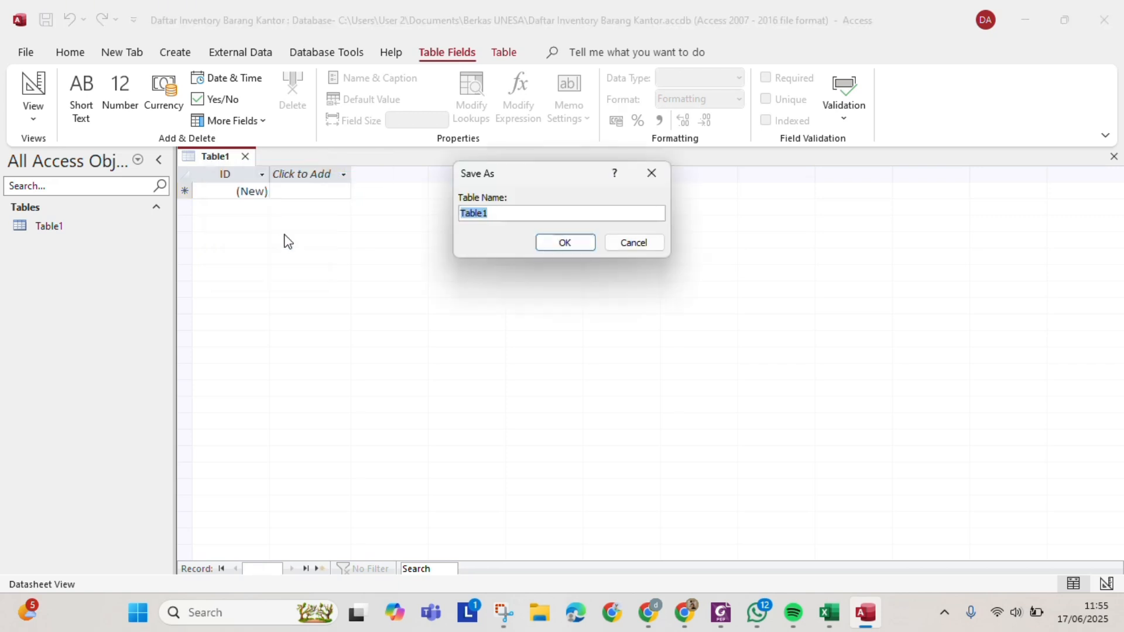
key(BackSpace)
text(tbKate)
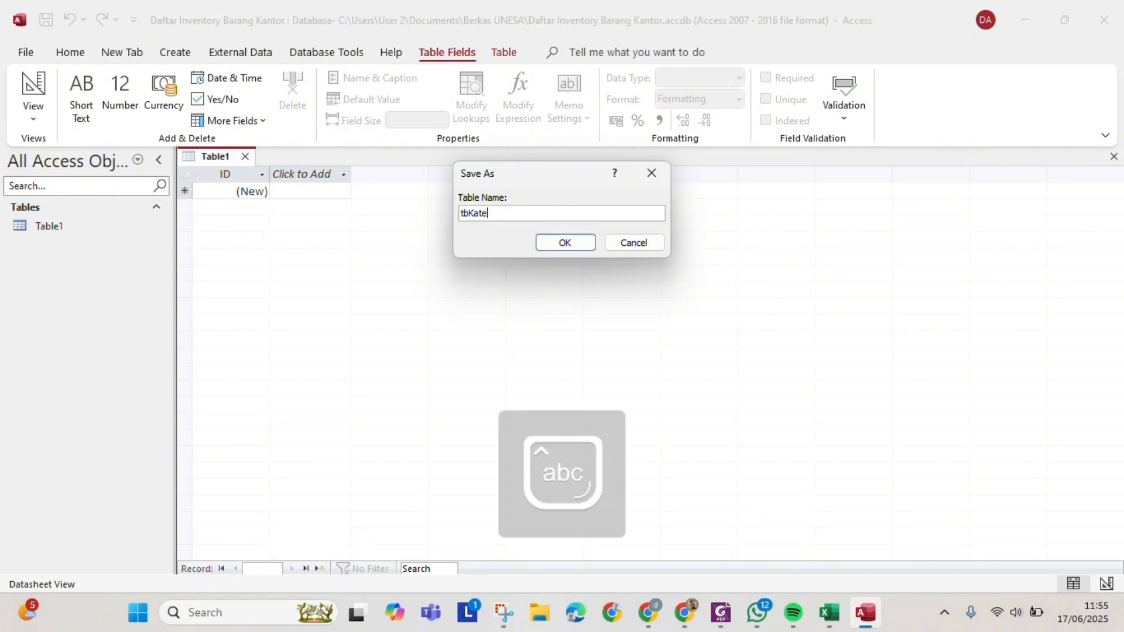
text(gori)
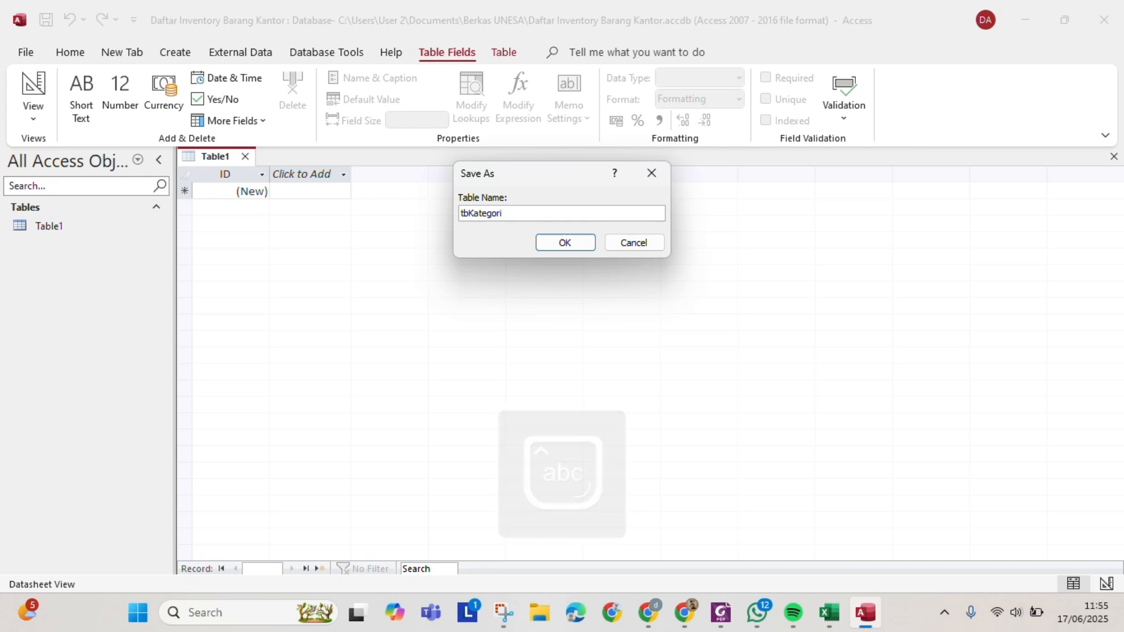
click(566, 246)
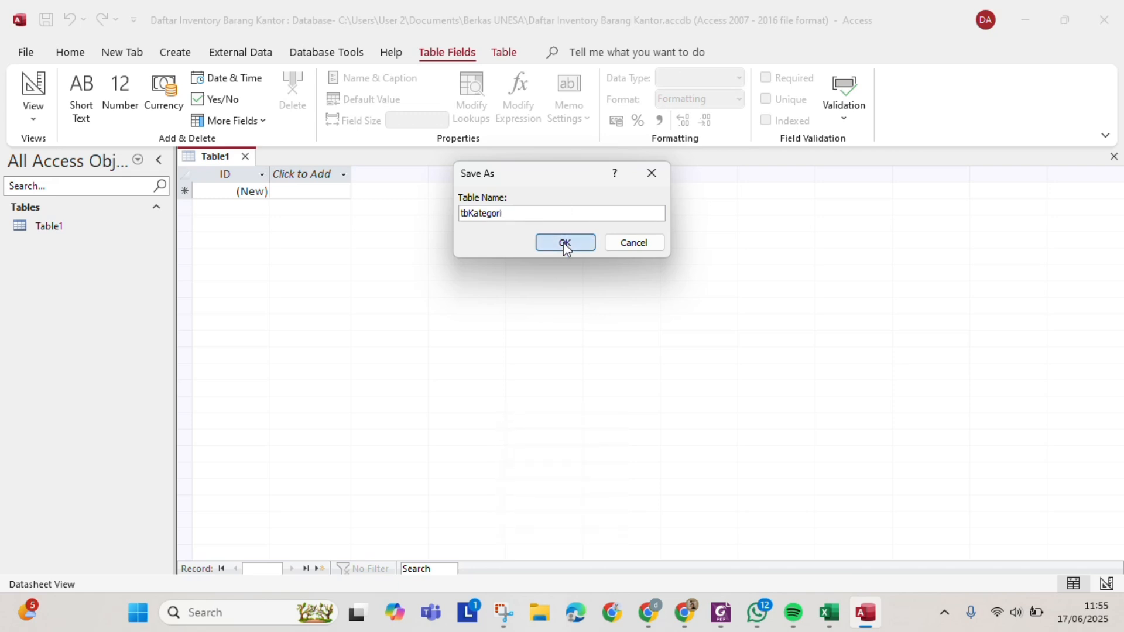
Rename the primary key field of tbKategori as ID_Kategori.
click(298, 189)
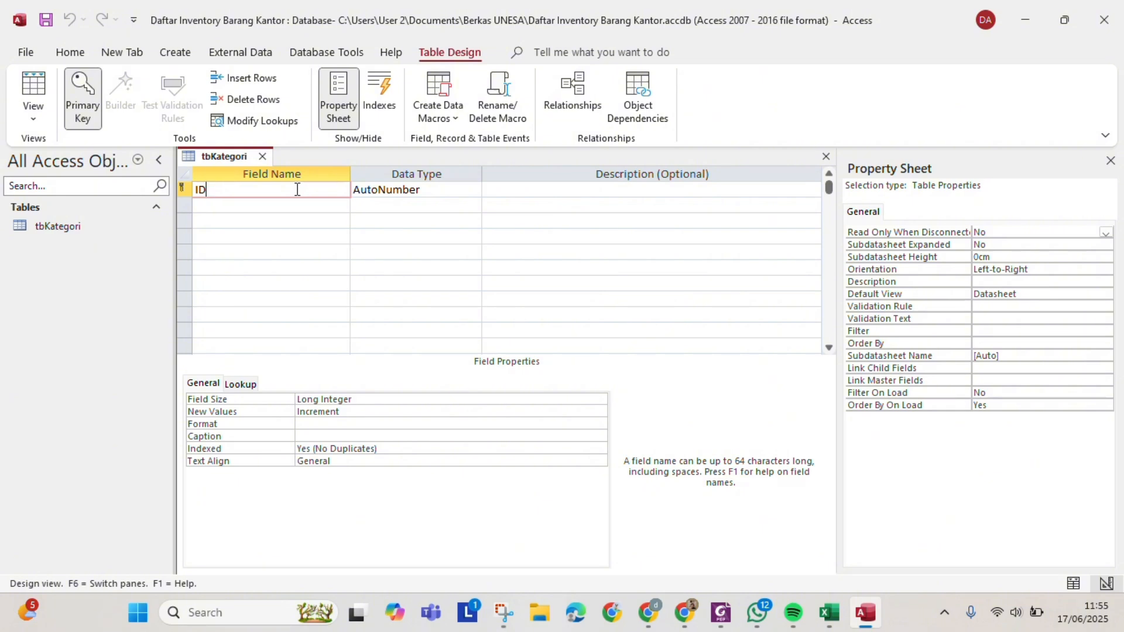
text(_Ka)
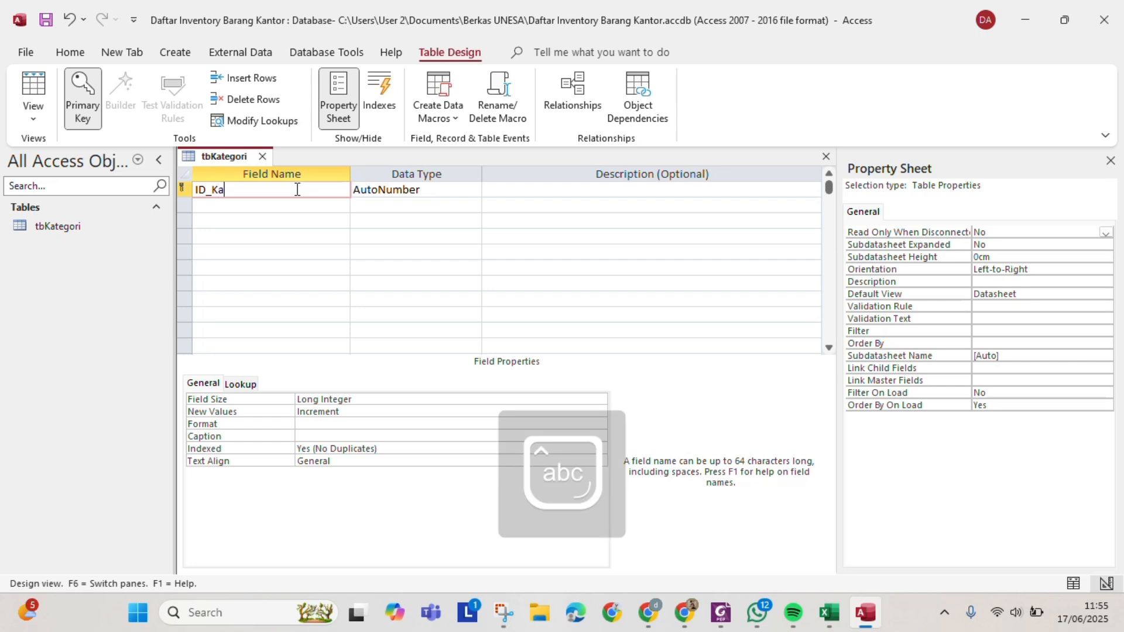
text(tegori)
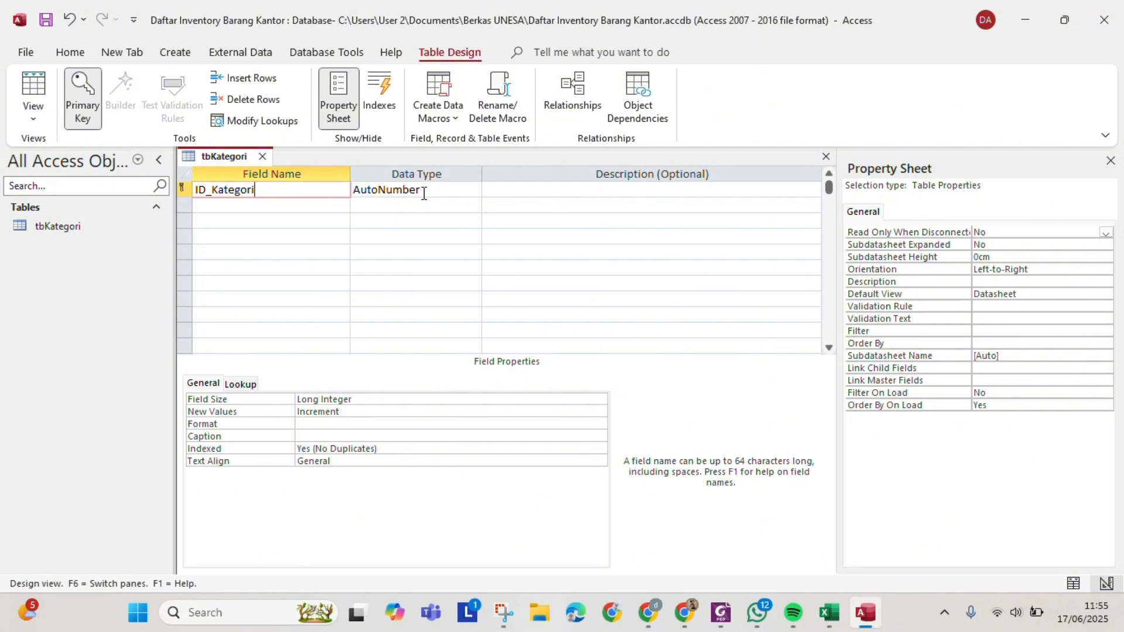
Add a second field named Kategori to tbKategori with the data type Short Text.
click(328, 210)
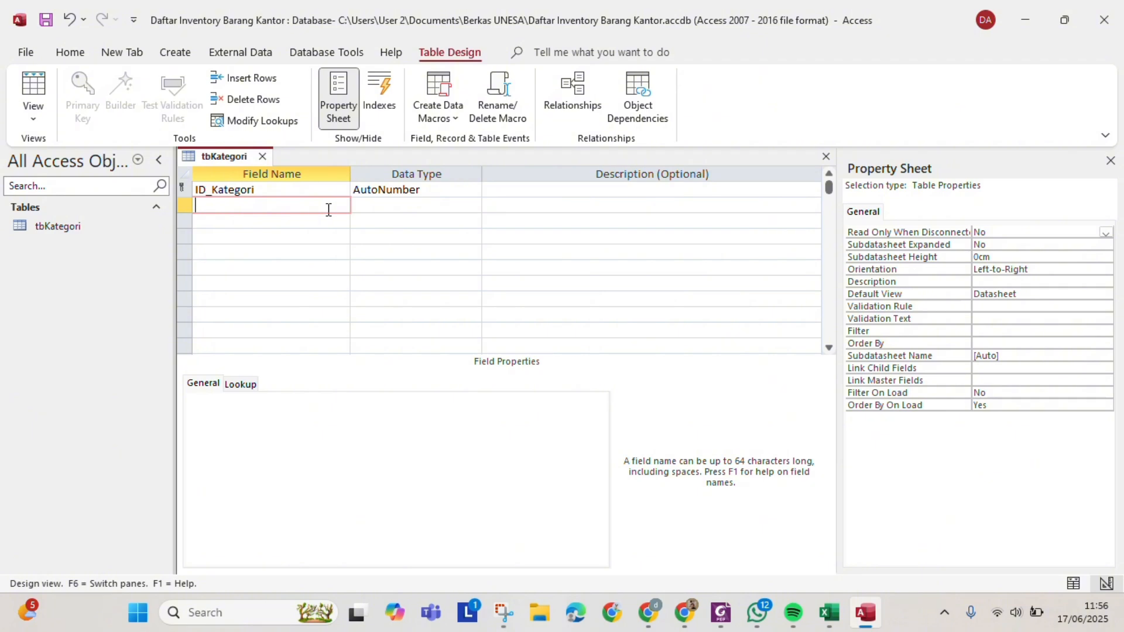
key(Caps_Lock)
text(K)
key(Caps_Lock)
text(at)
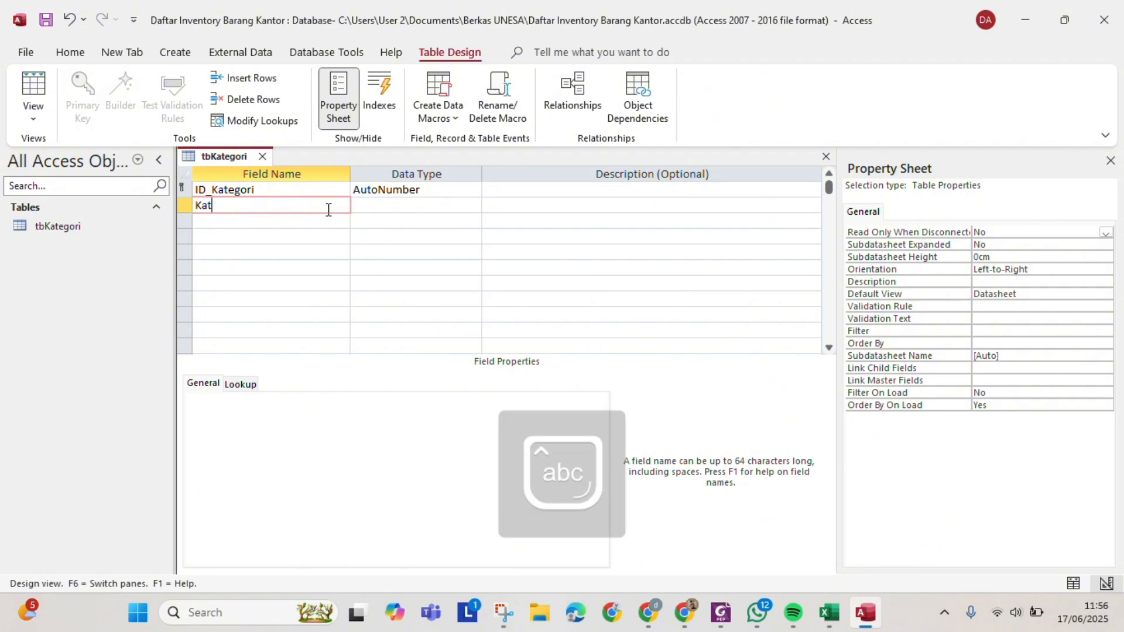
text(egori)
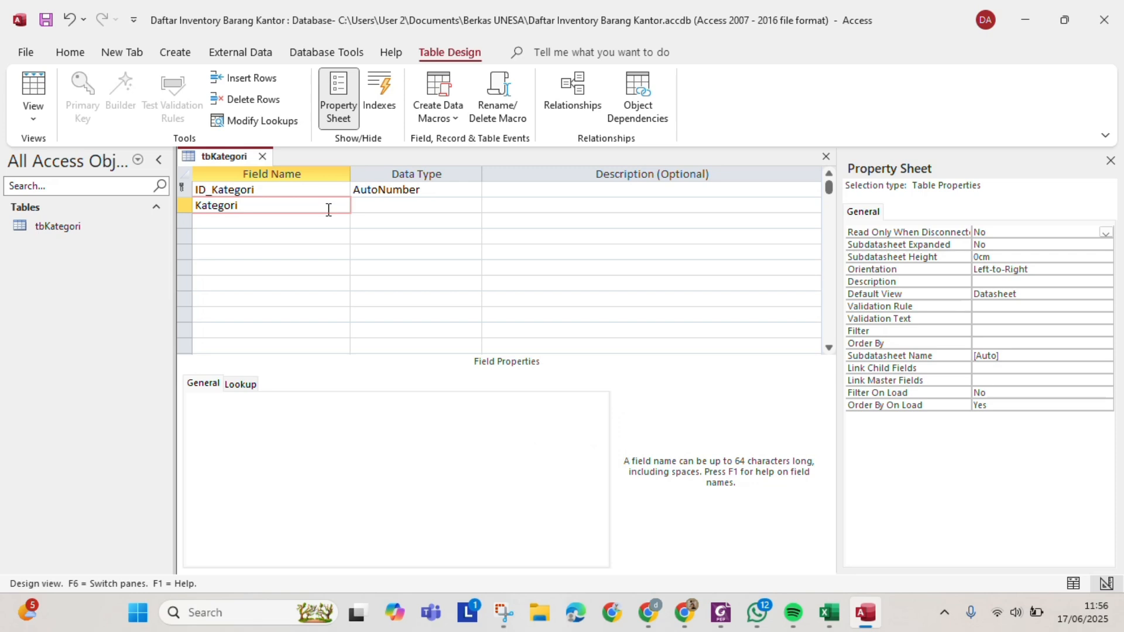
key(Tab)
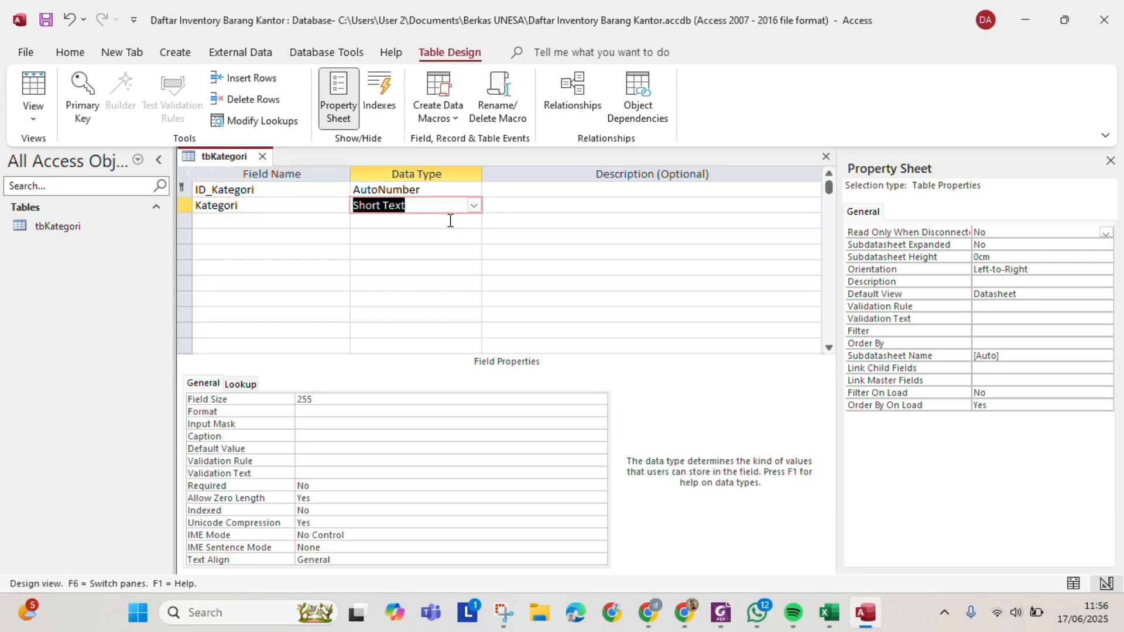
key(Tab)
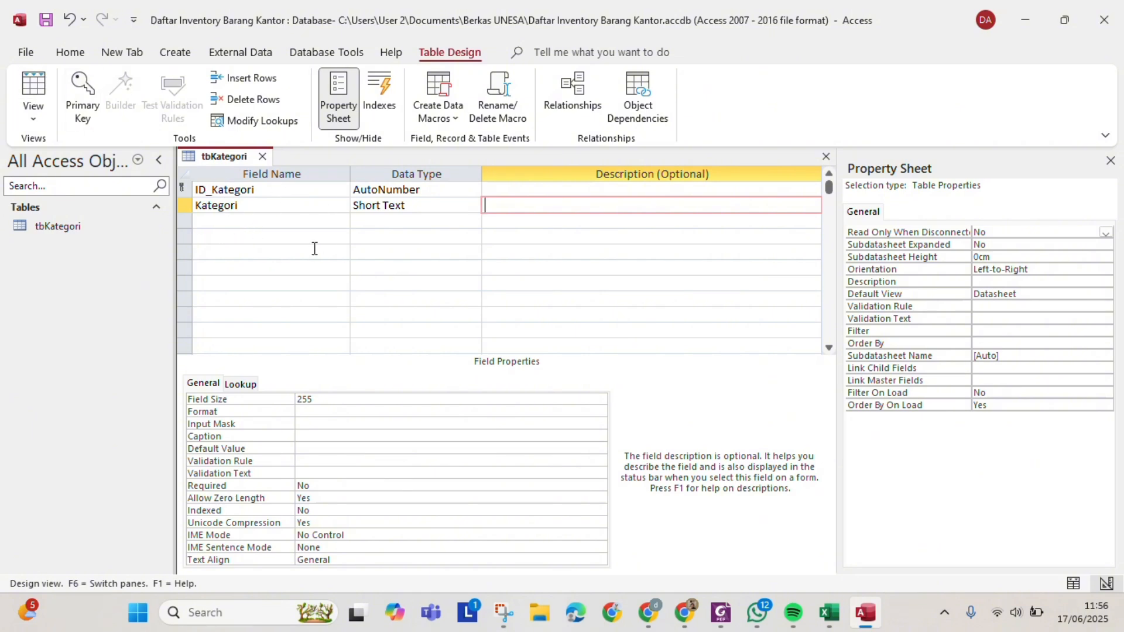
Save the design of the tbKategori table and close it.
right_click(223, 158)
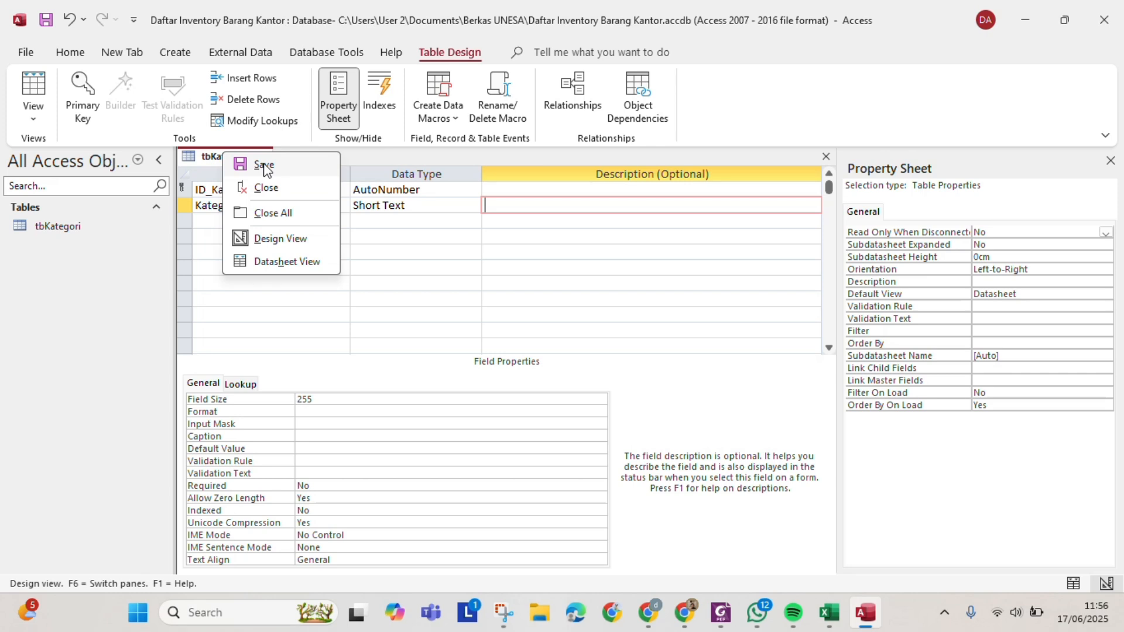
click(264, 165)
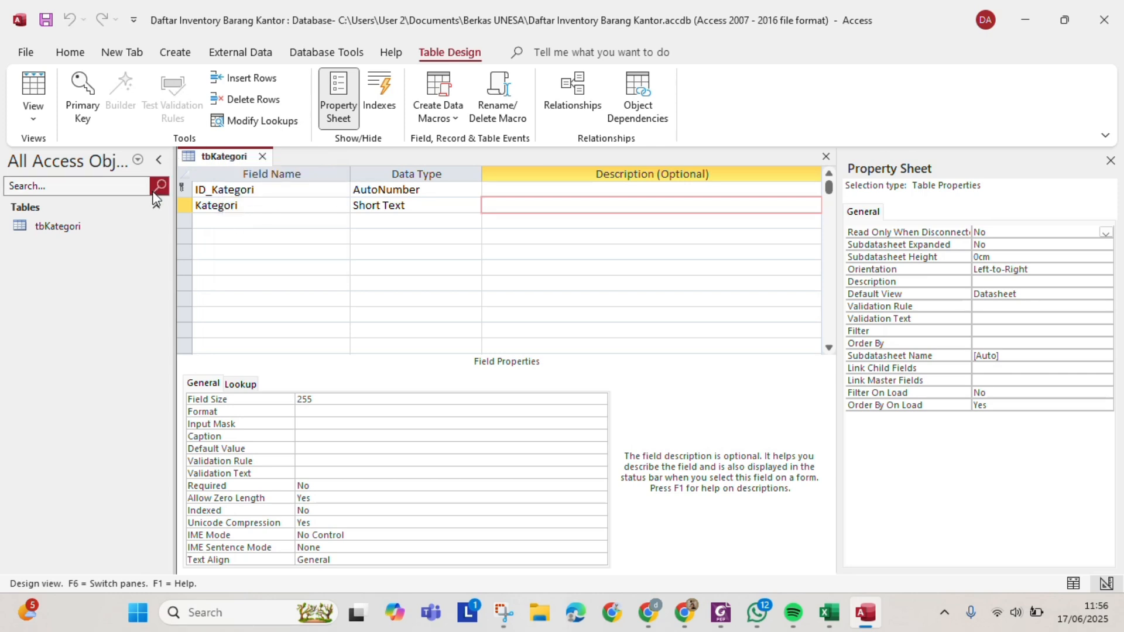
right_click(233, 158)
click(267, 197)
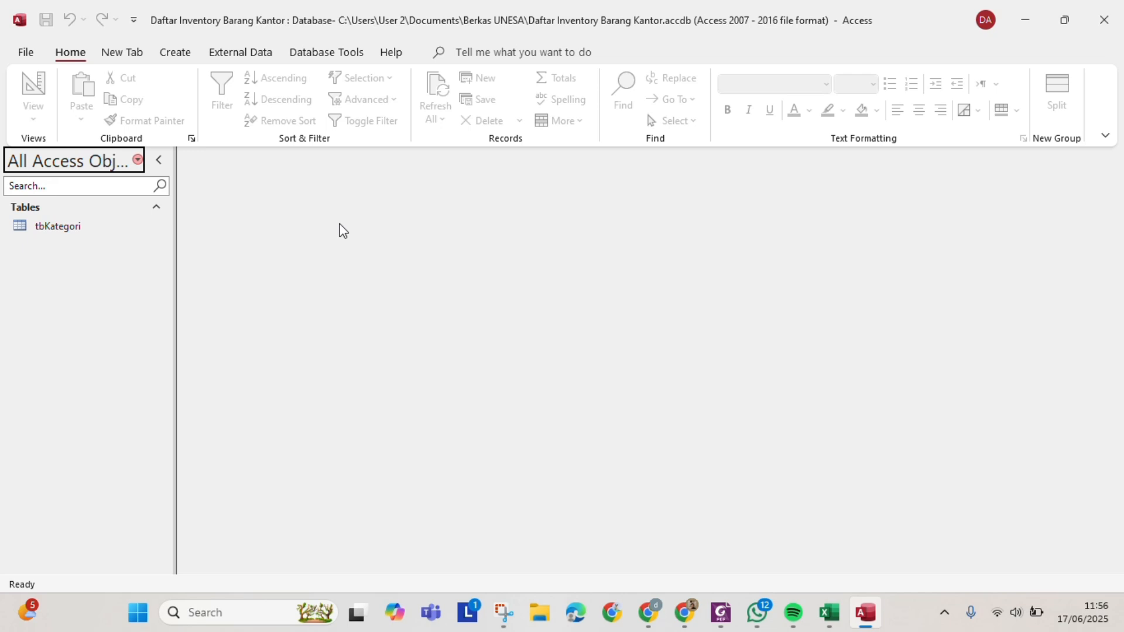
Create another table and switch it to Design View, saving it under the name tbKondisi.
click(176, 54)
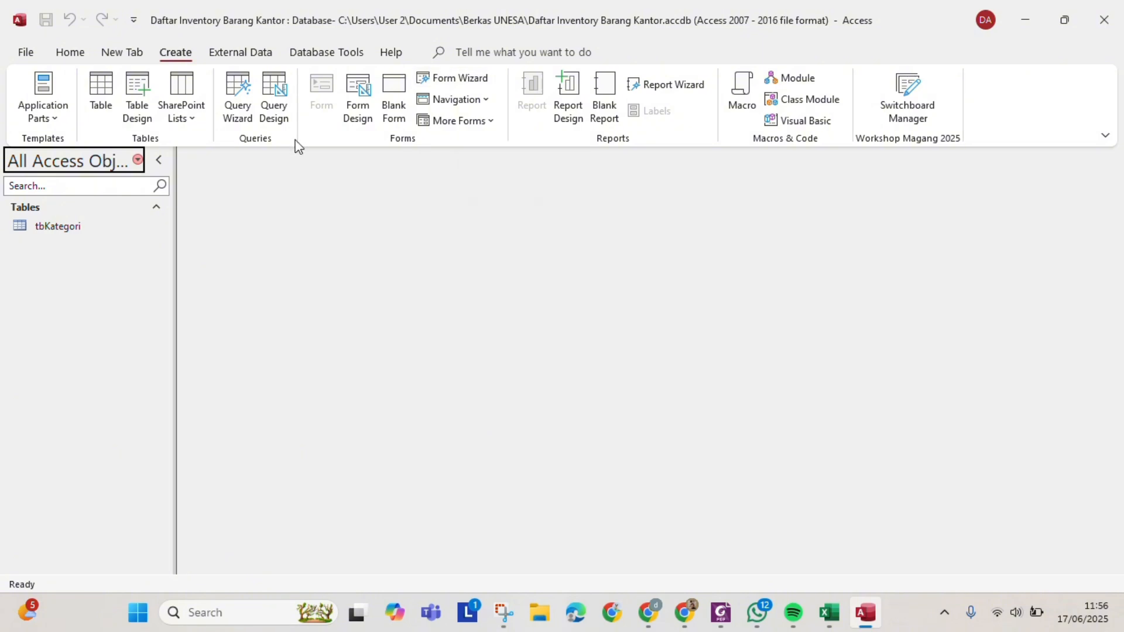
click(101, 96)
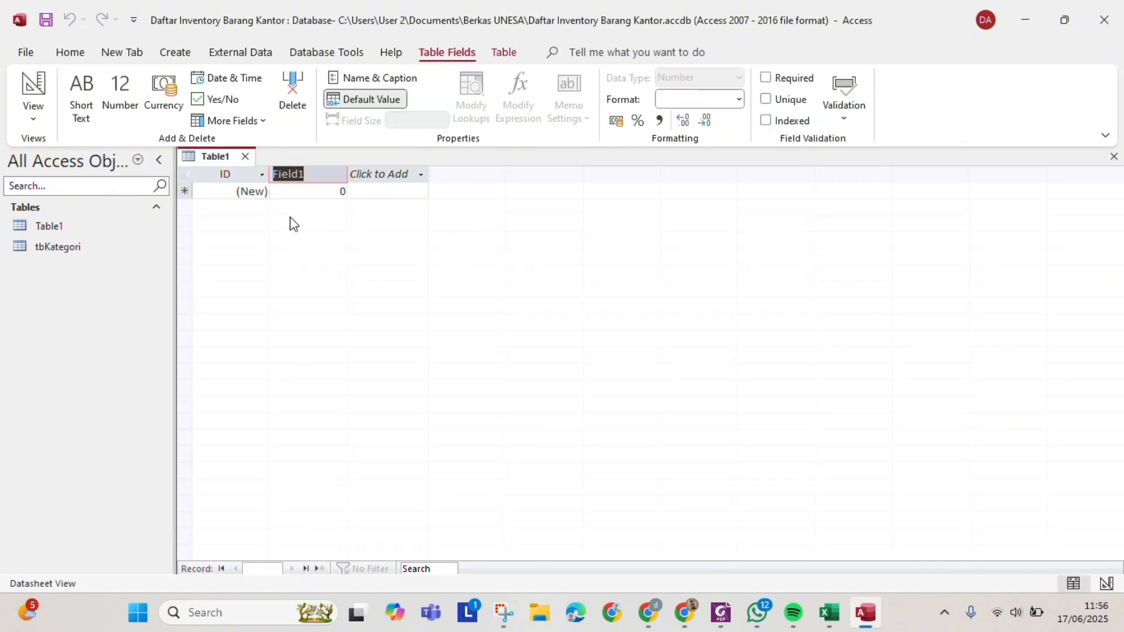
right_click(222, 155)
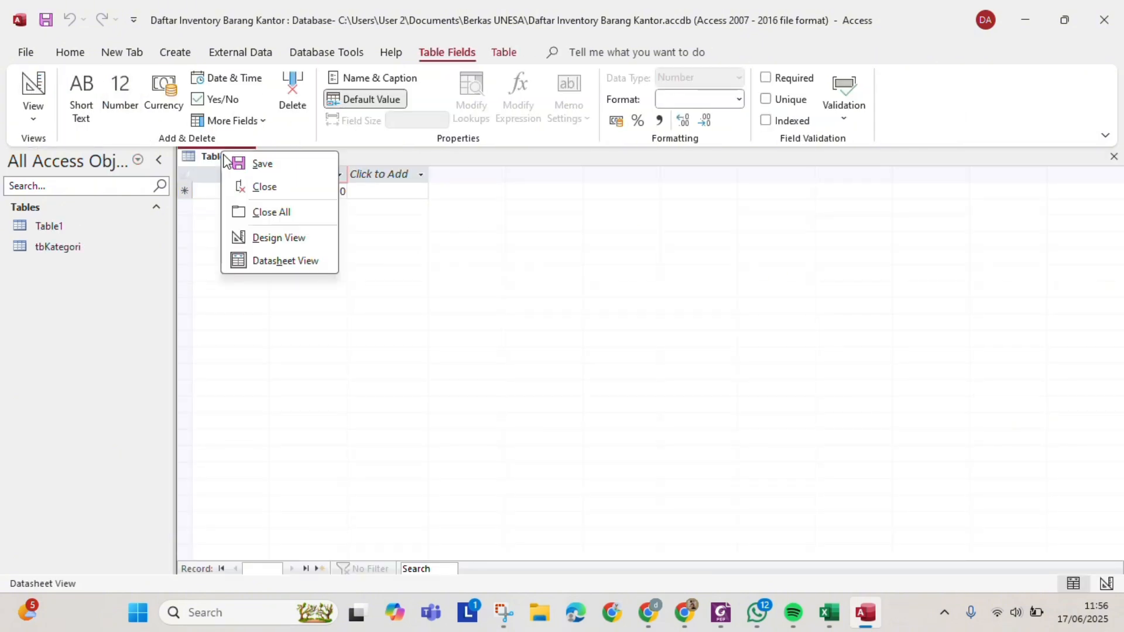
click(301, 237)
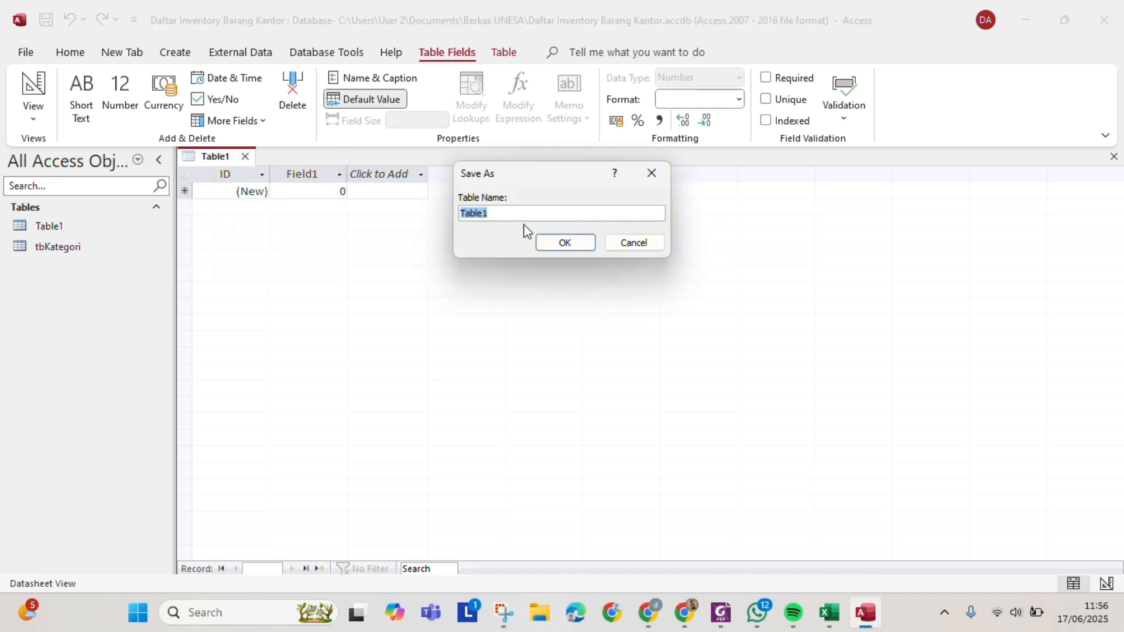
key(BackSpace)
text(tbKon)
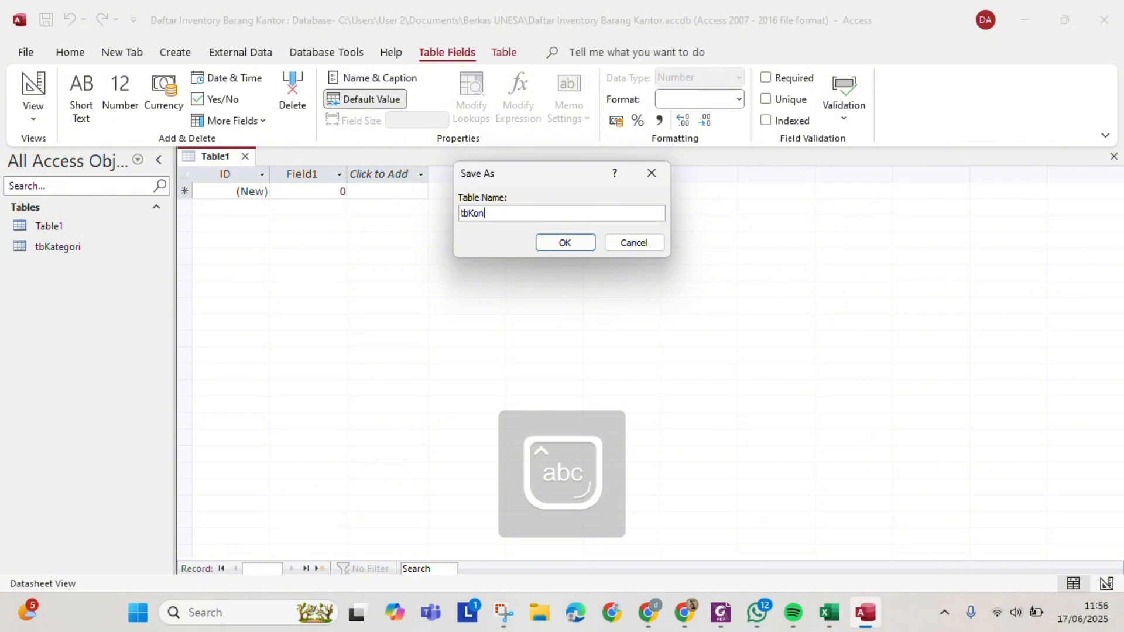
text(disi)
click(577, 244)
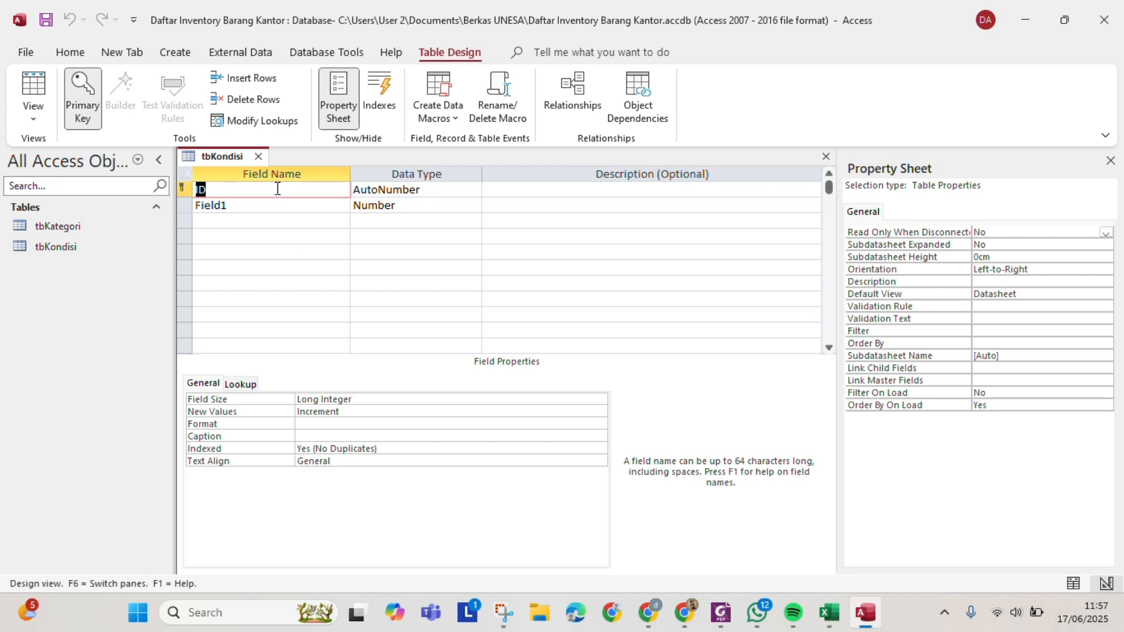
Rename the primary key field of tbKondisi as ID_Kondisi, keeping its AutoNumber data type.
click(278, 189)
text(_)
key(Caps_Lock)
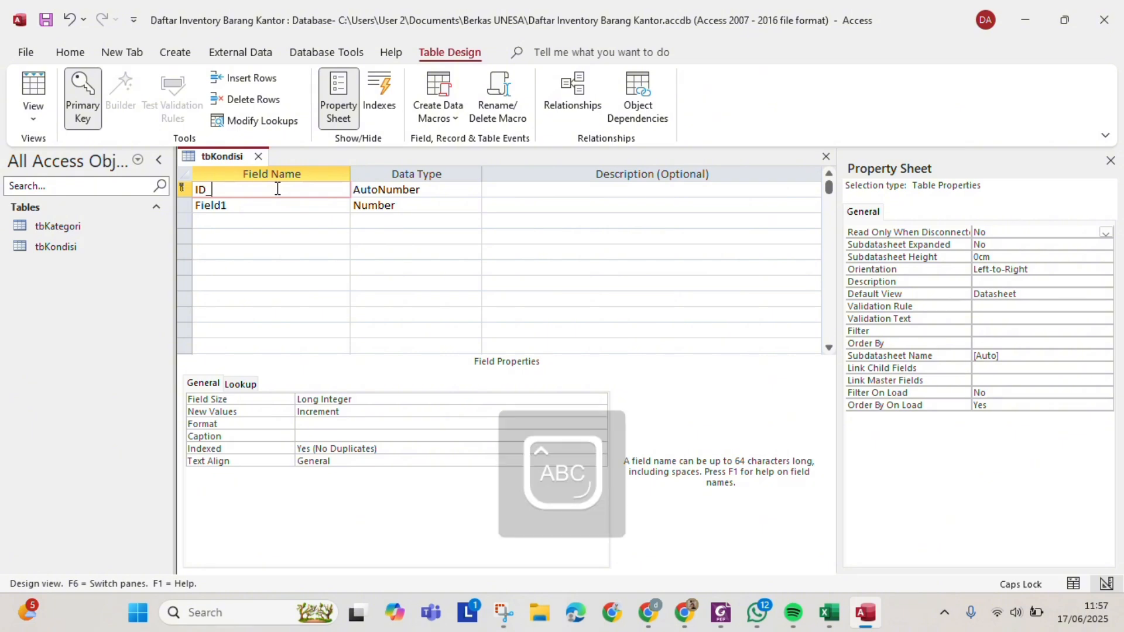
text(K)
key(Caps_Lock)
text(ond)
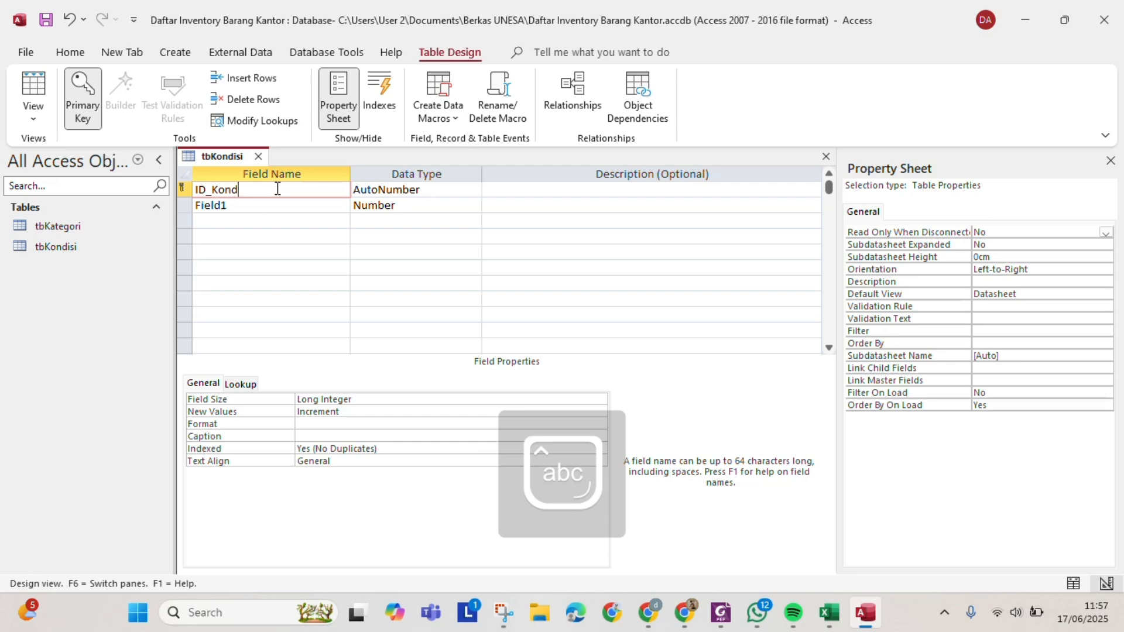
text(isi)
key(Tab)
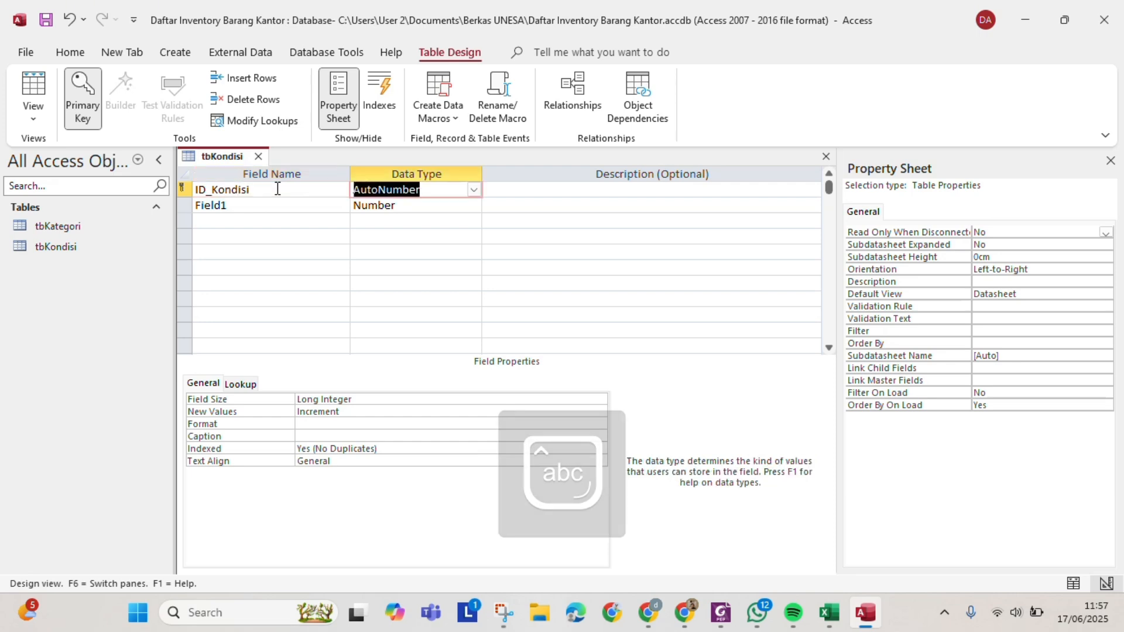
Rename the second field of tbKondisi, Field1, as Kondisi.
click(306, 210)
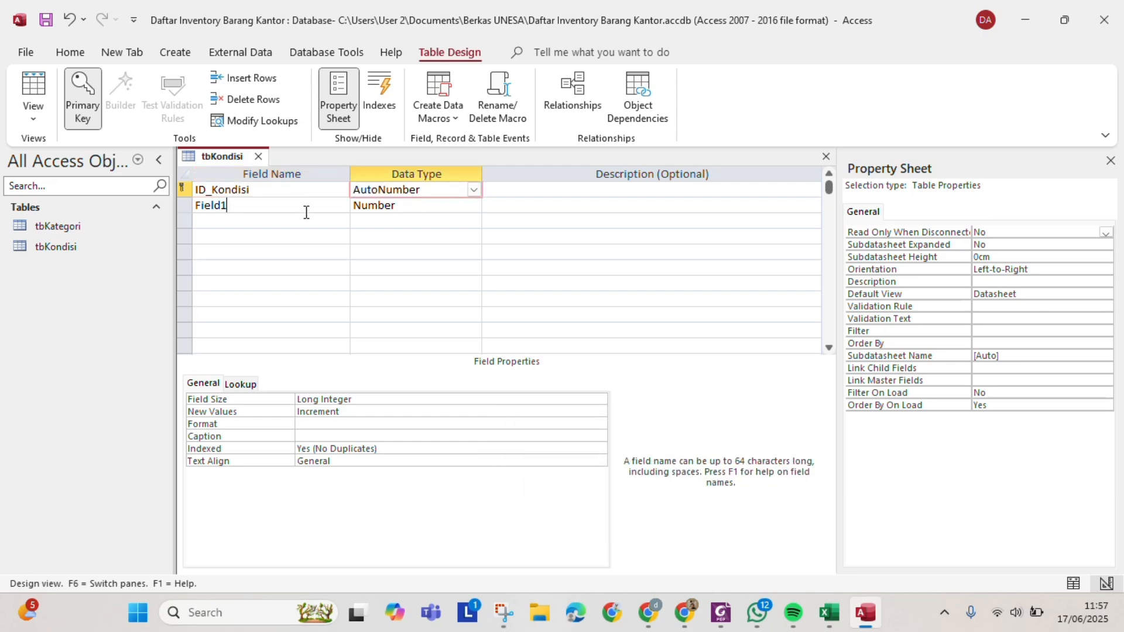
key(BackSpace)
key(BackSpace)
key(BackSpace)
key(BackSpace)
key(BackSpace)
key(BackSpace)
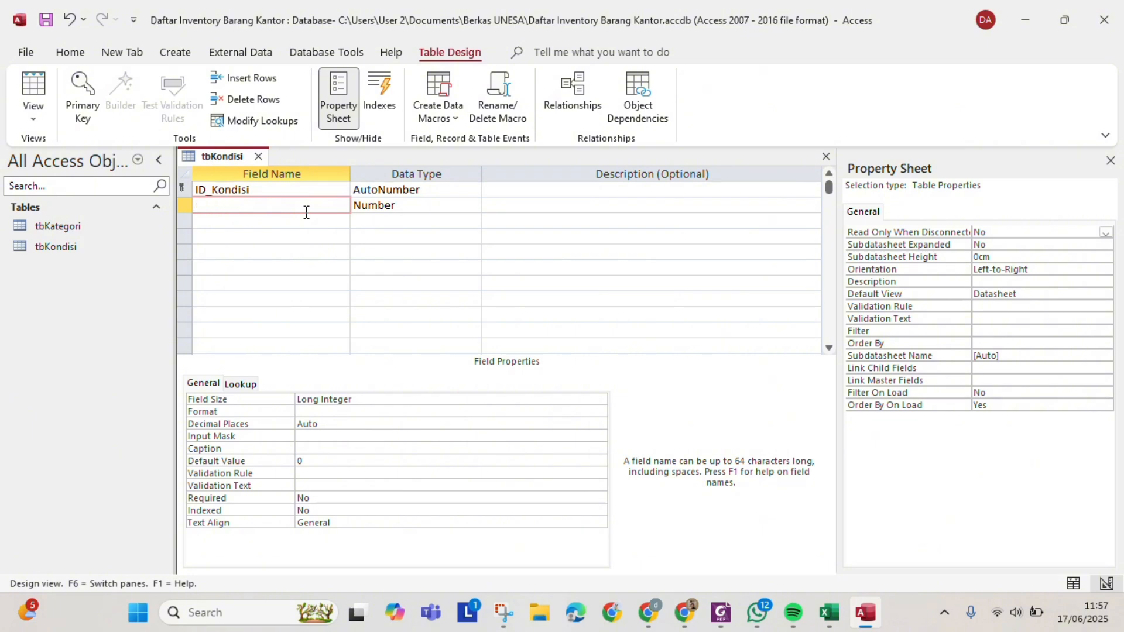
text(K)
key(Caps_Lock)
text(ondisi)
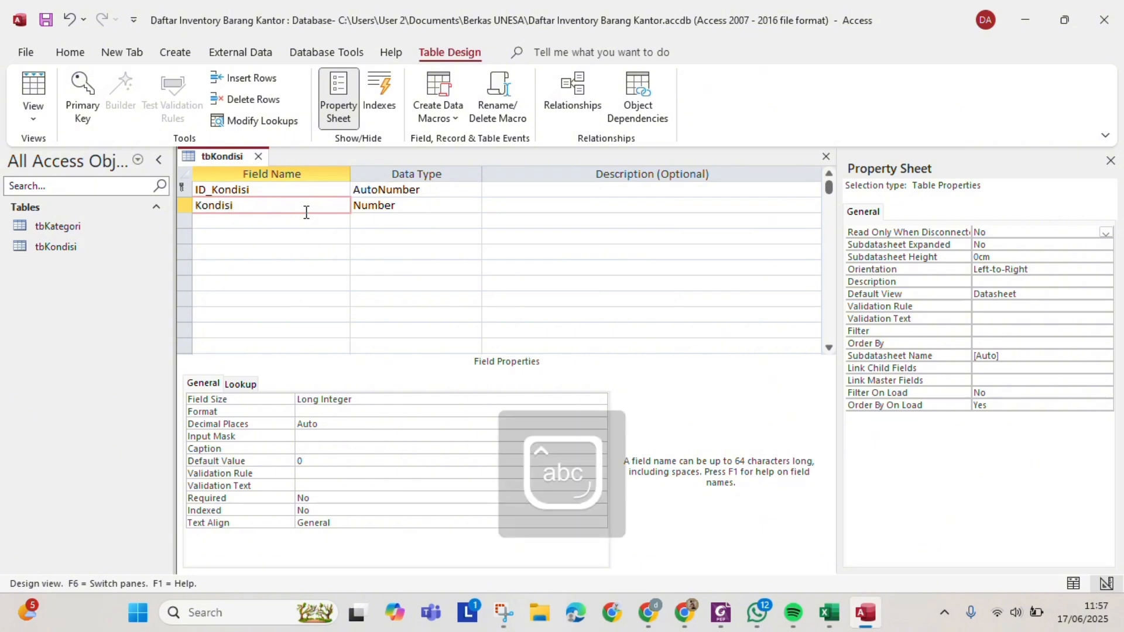
Set the data type of the Kondisi field in tbKondisi to Short Text.
click(446, 206)
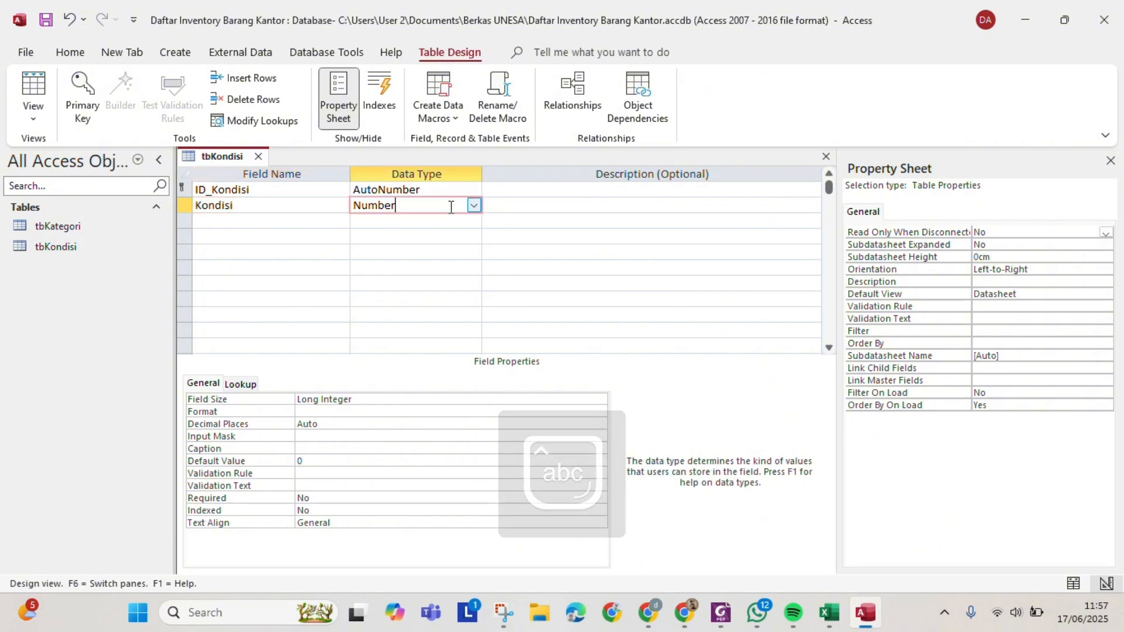
click(473, 205)
click(462, 222)
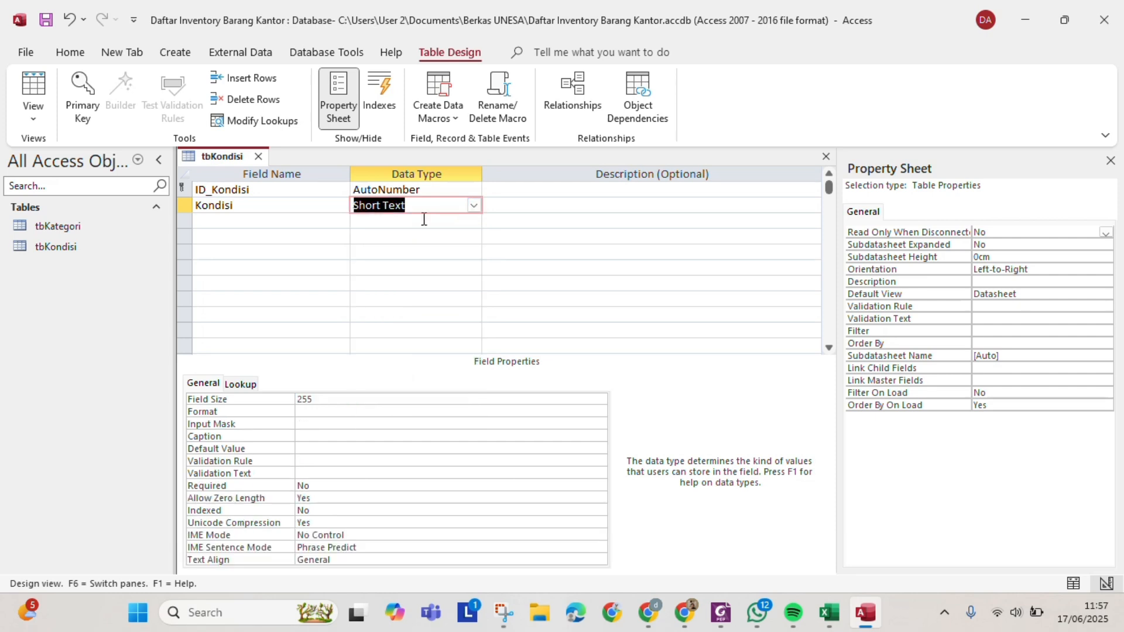
click(474, 241)
click(312, 250)
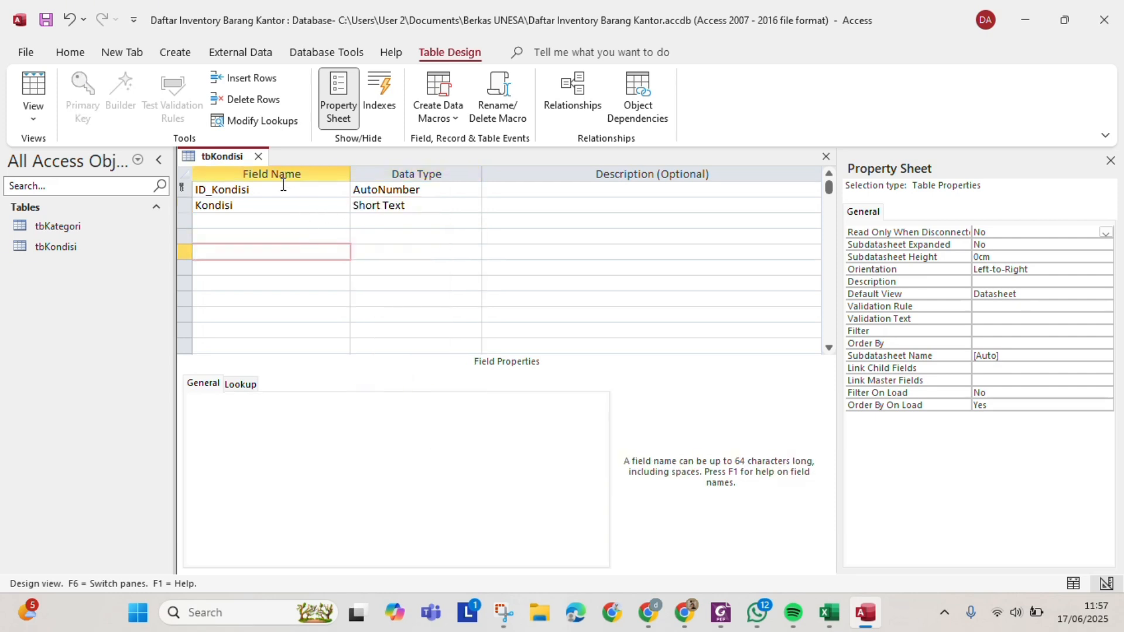
Save the design of the tbKondisi table and close it.
right_click(237, 154)
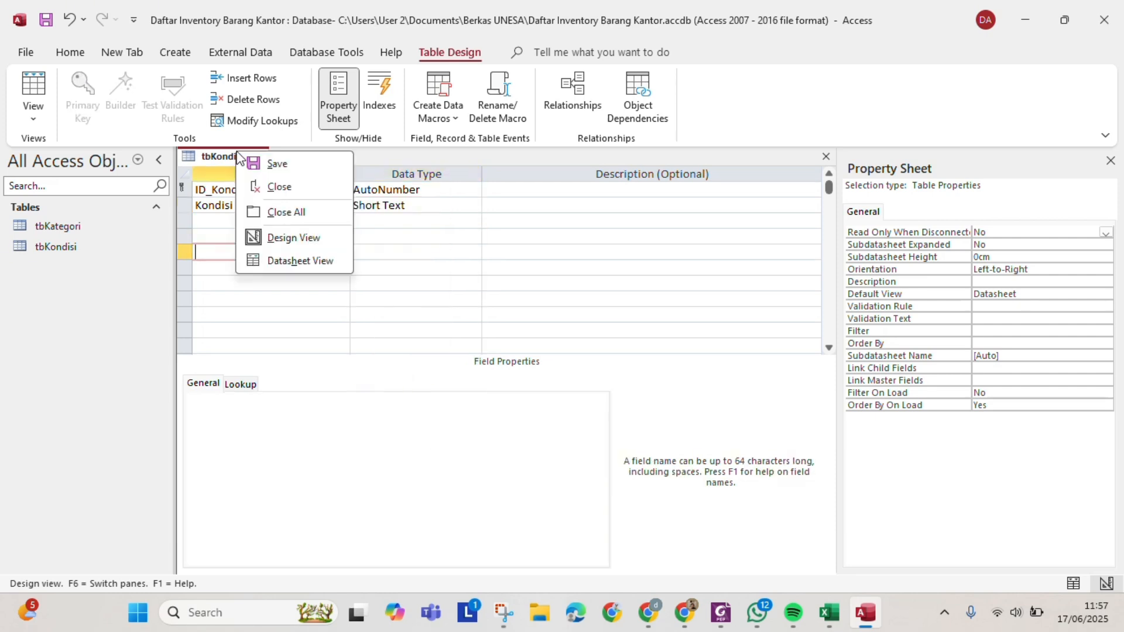
click(255, 162)
right_click(235, 159)
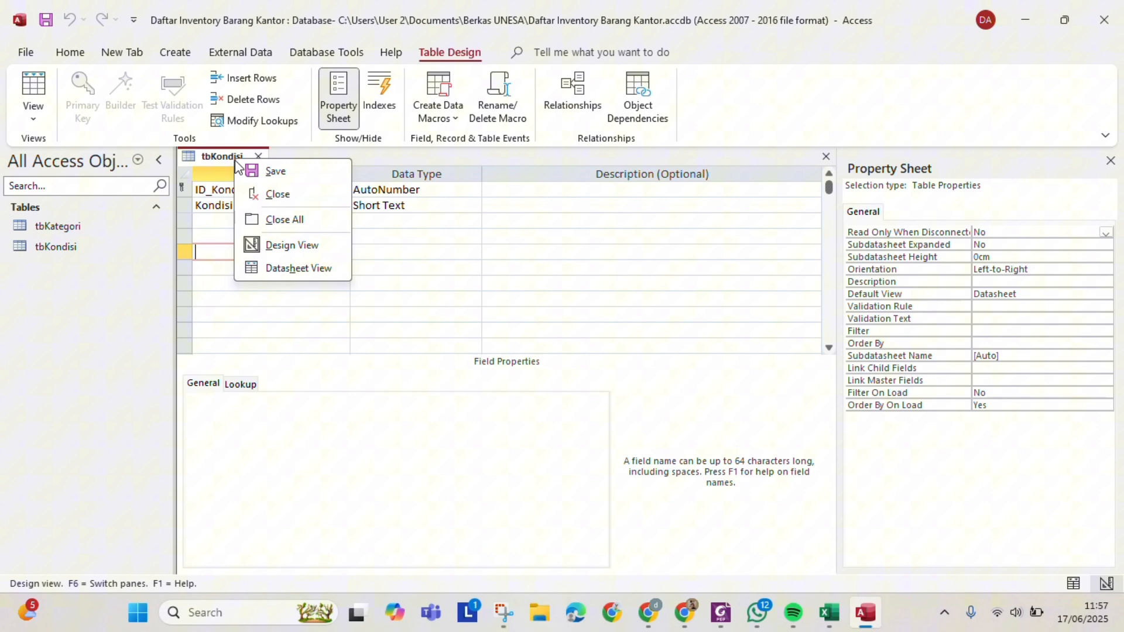
click(275, 194)
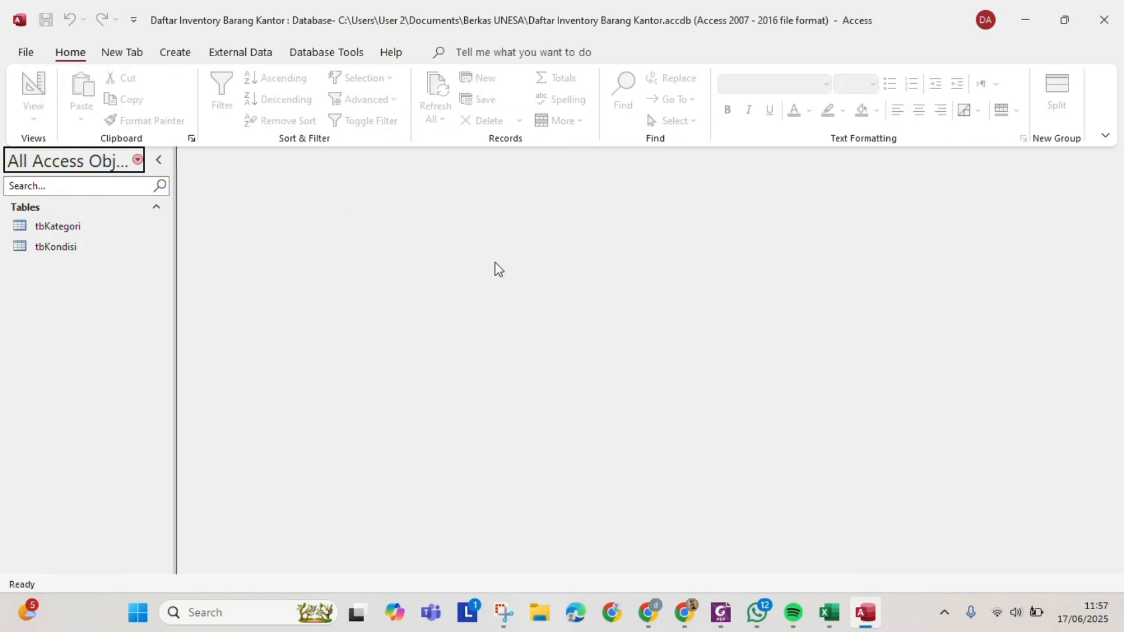
Create another table and switch it to Design View, saving it under the name tbTempat Barang.
click(193, 59)
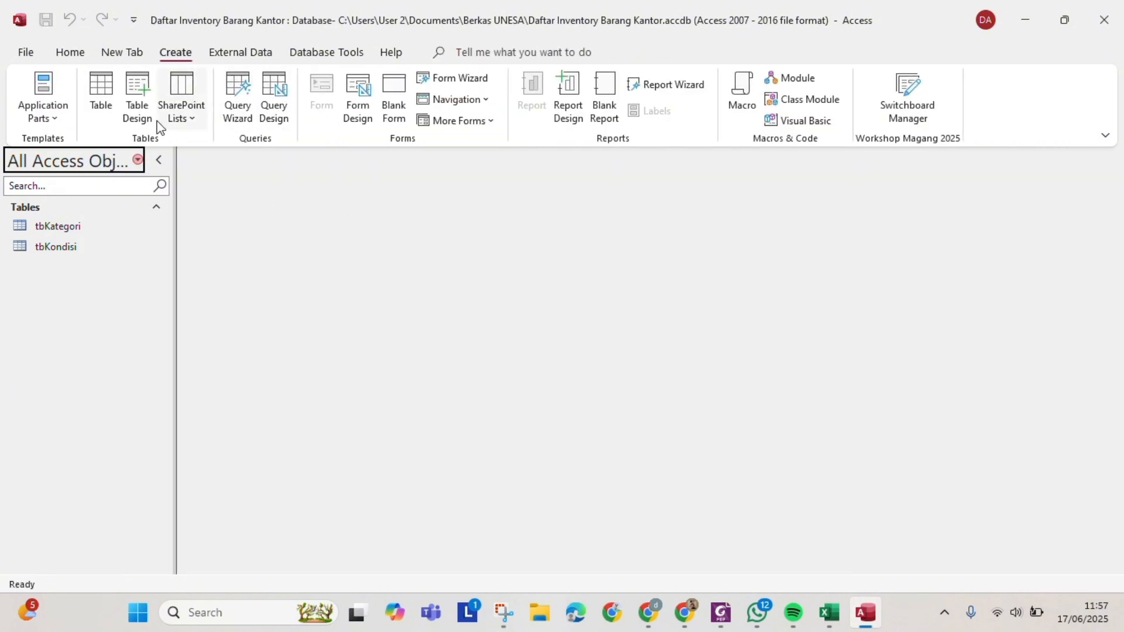
click(114, 101)
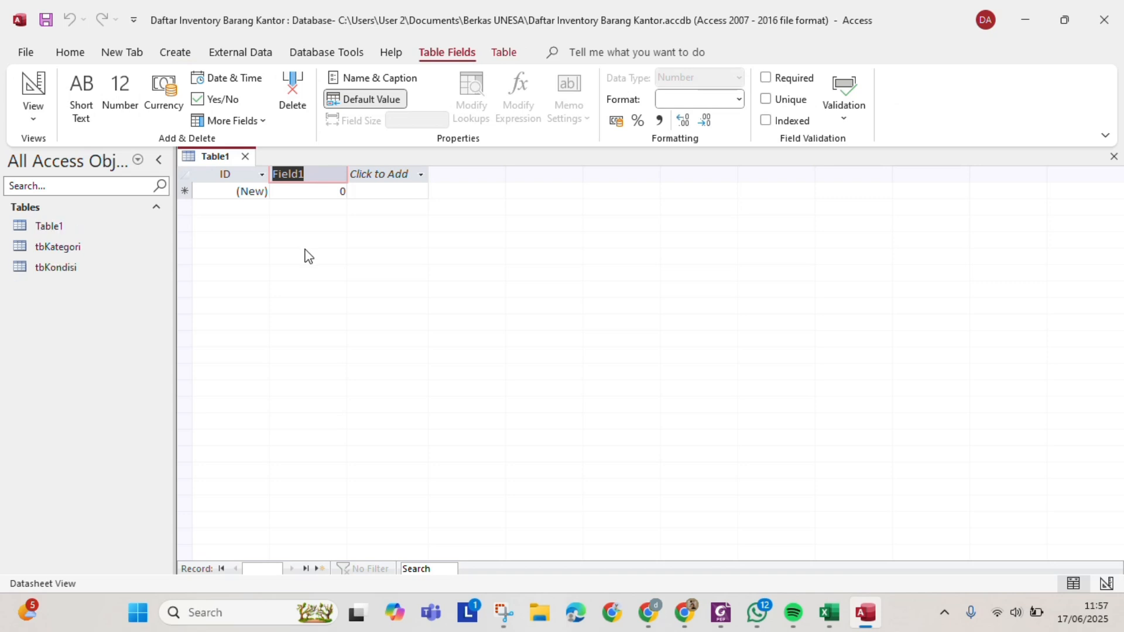
right_click(211, 159)
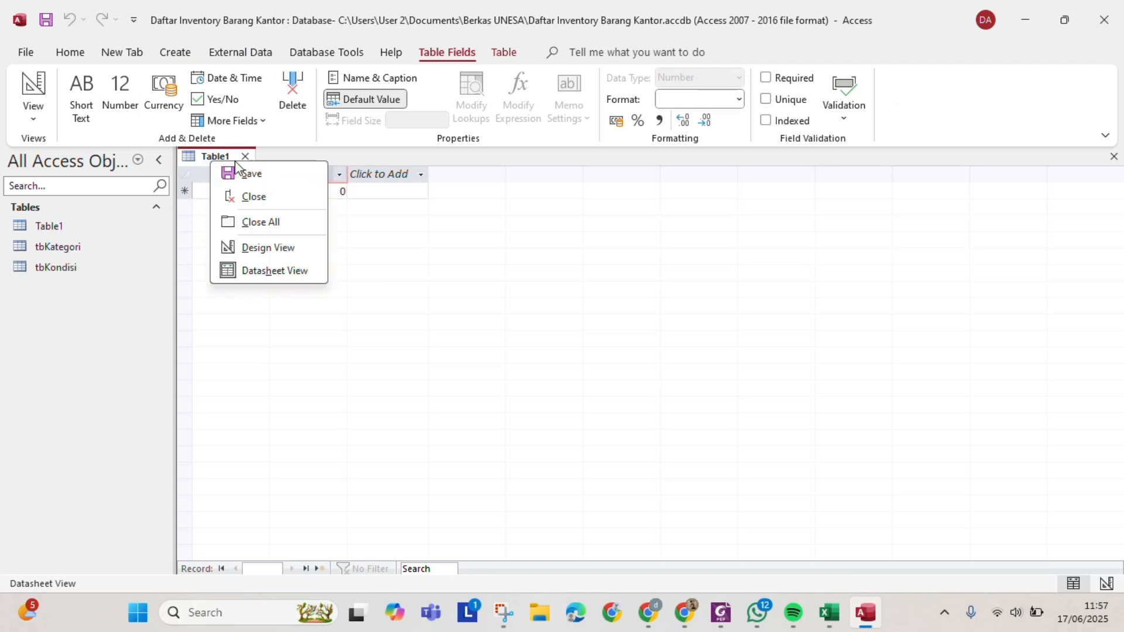
click(250, 258)
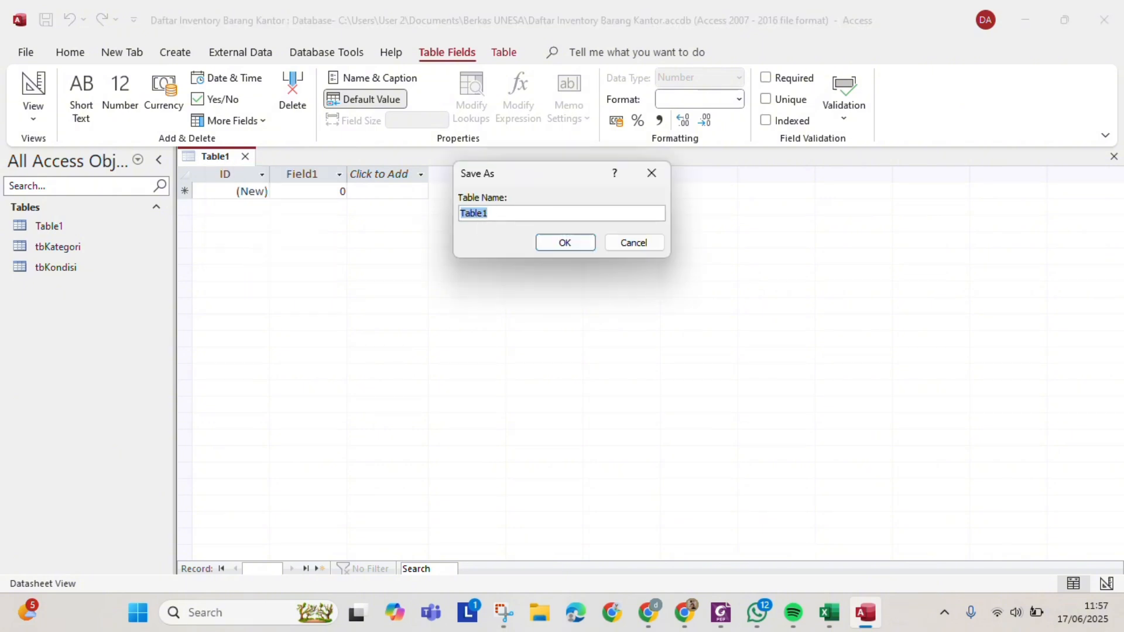
key(BackSpace)
text(tbT)
text(empat)
key(Caps_Lock)
text(B)
key(Caps_Lock)
text(ara)
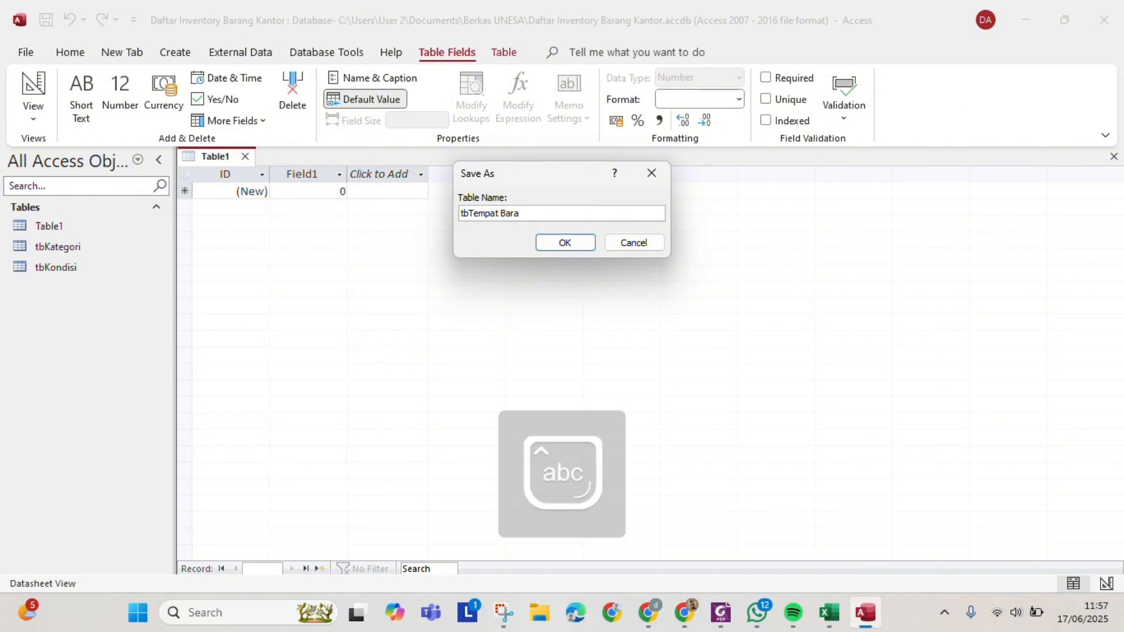
text(ng)
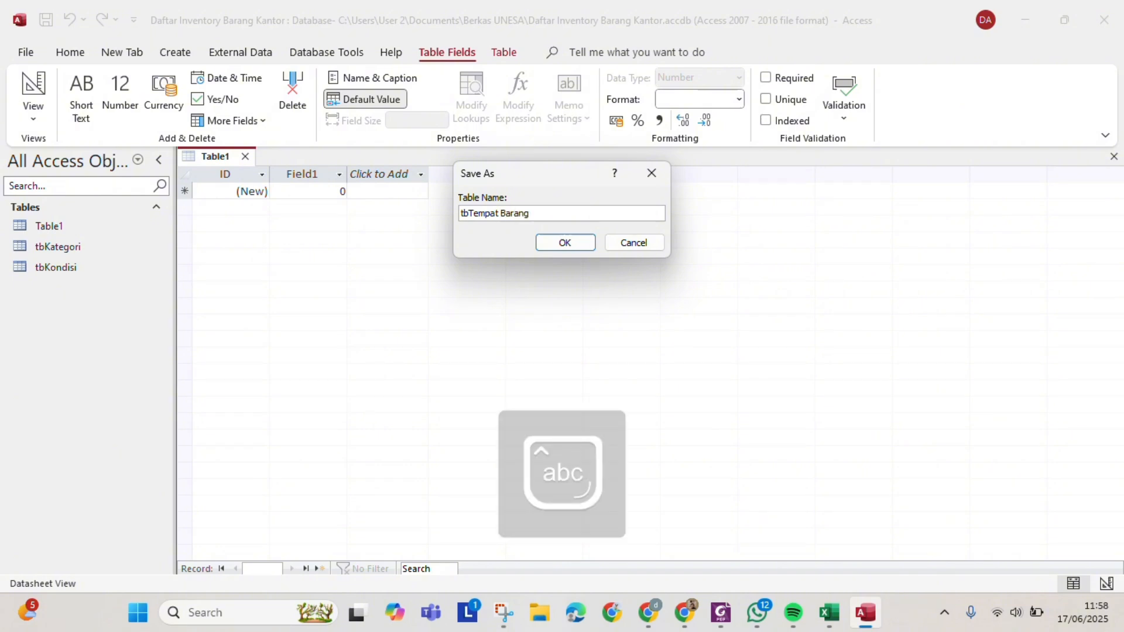
click(565, 243)
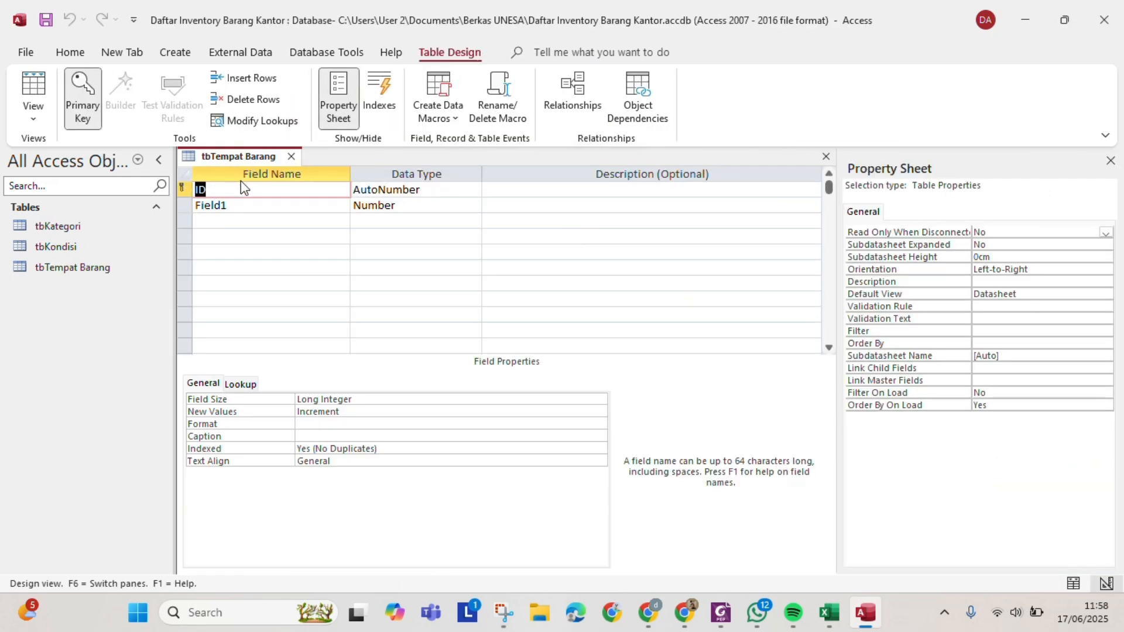
Rename the primary key field of tbTempat Barang as ID_Tempat Barang.
click(244, 186)
text(_Tem)
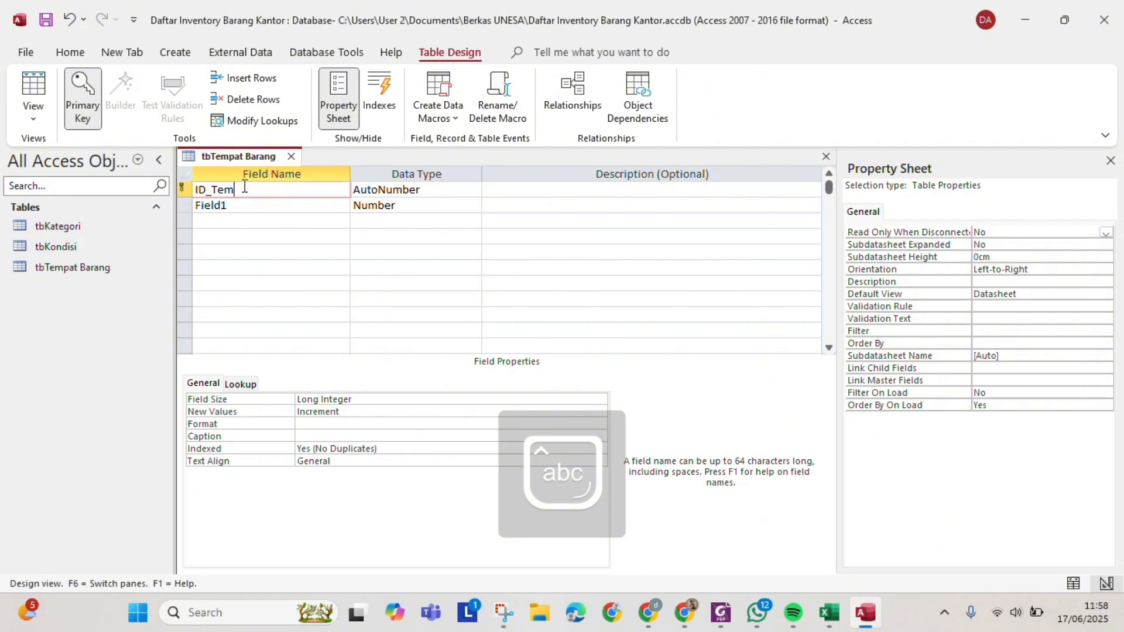
text(pat Barang)
Rename the second field of tbTempat Barang, Field1, as Tempat Barang.
click(307, 211)
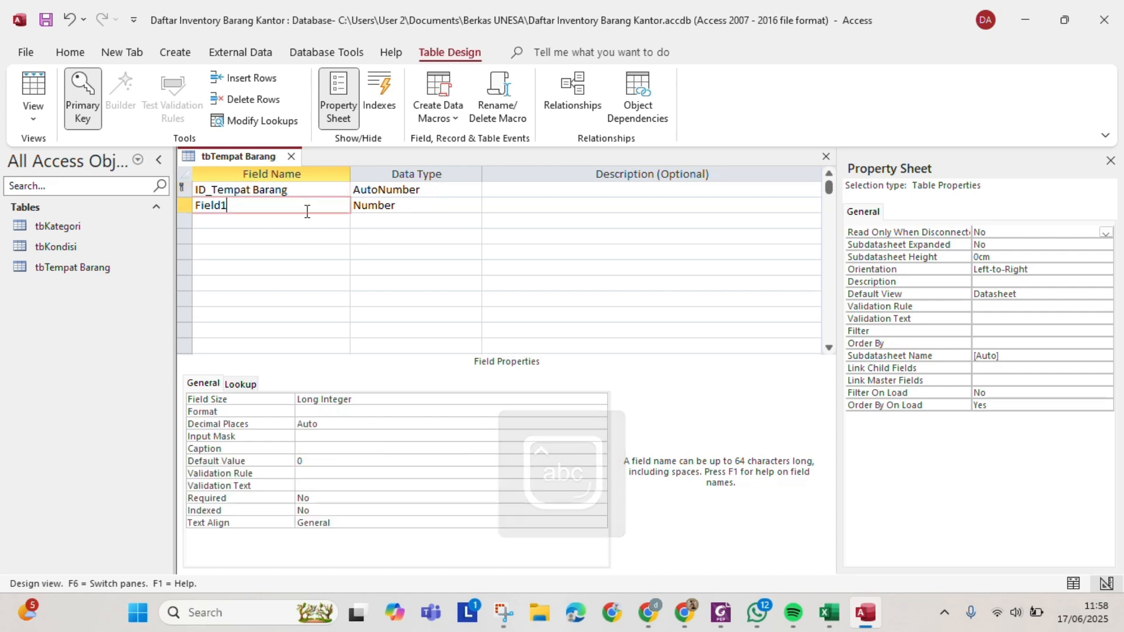
key(BackSpace)
key(BackSpace)
key(BackSpace)
key(BackSpace)
key(BackSpace)
key(BackSpace)
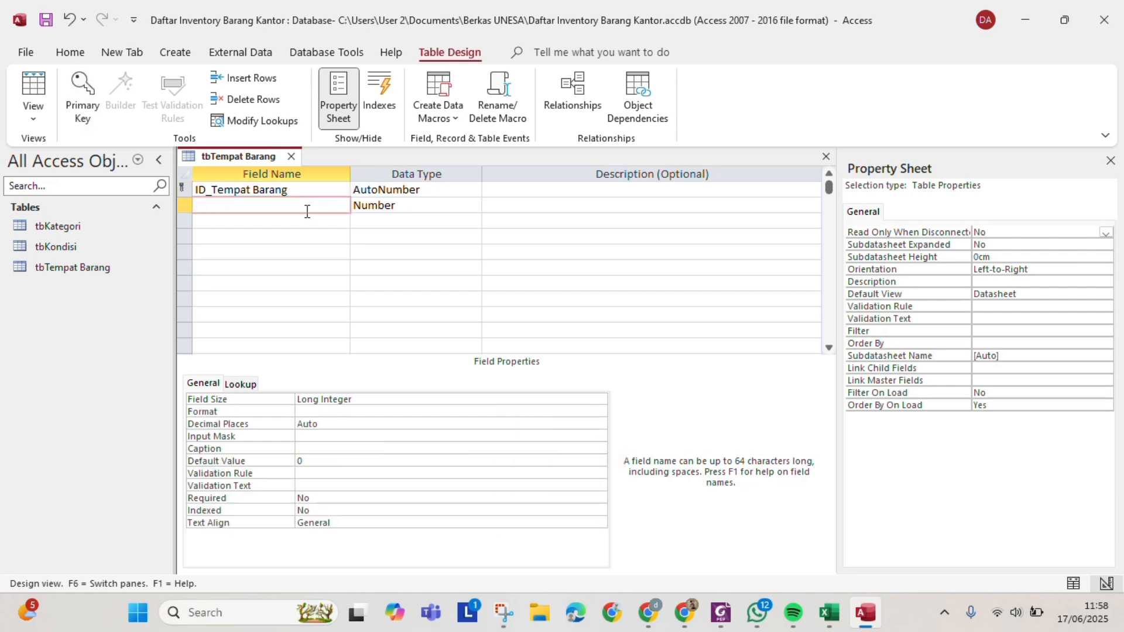
key(Caps_Lock)
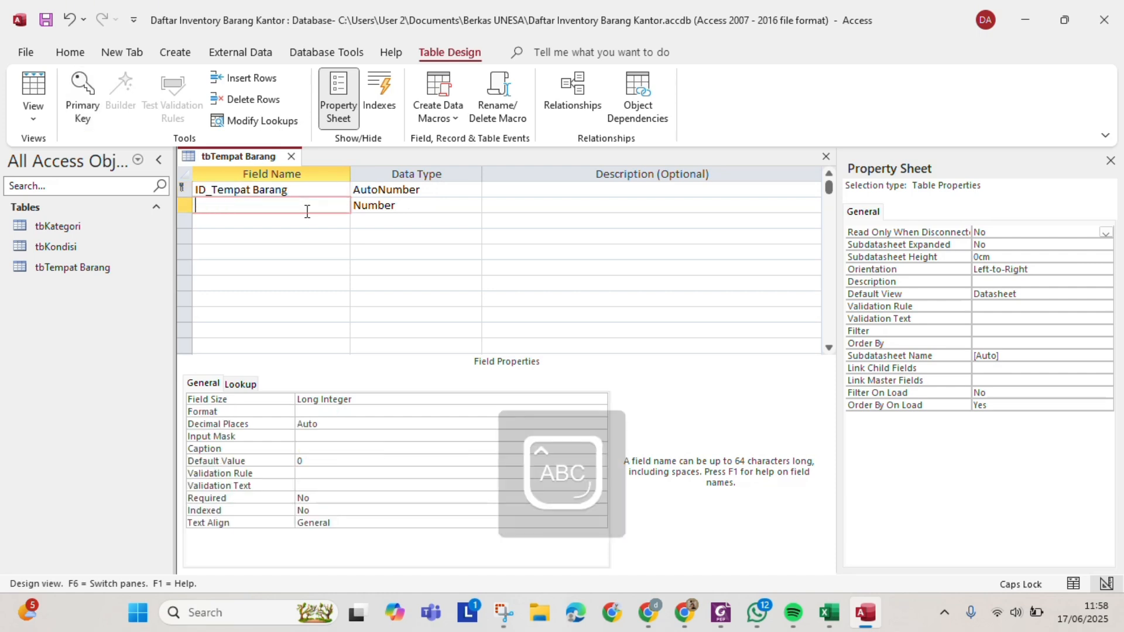
text(T)
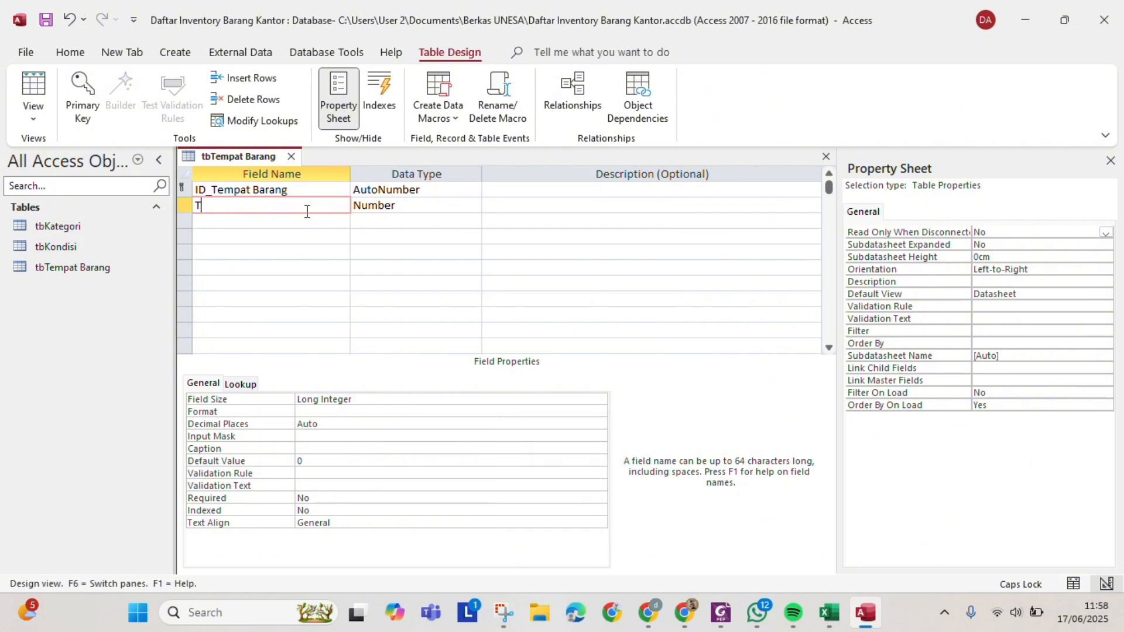
key(Caps_Lock)
text(empat Barang)
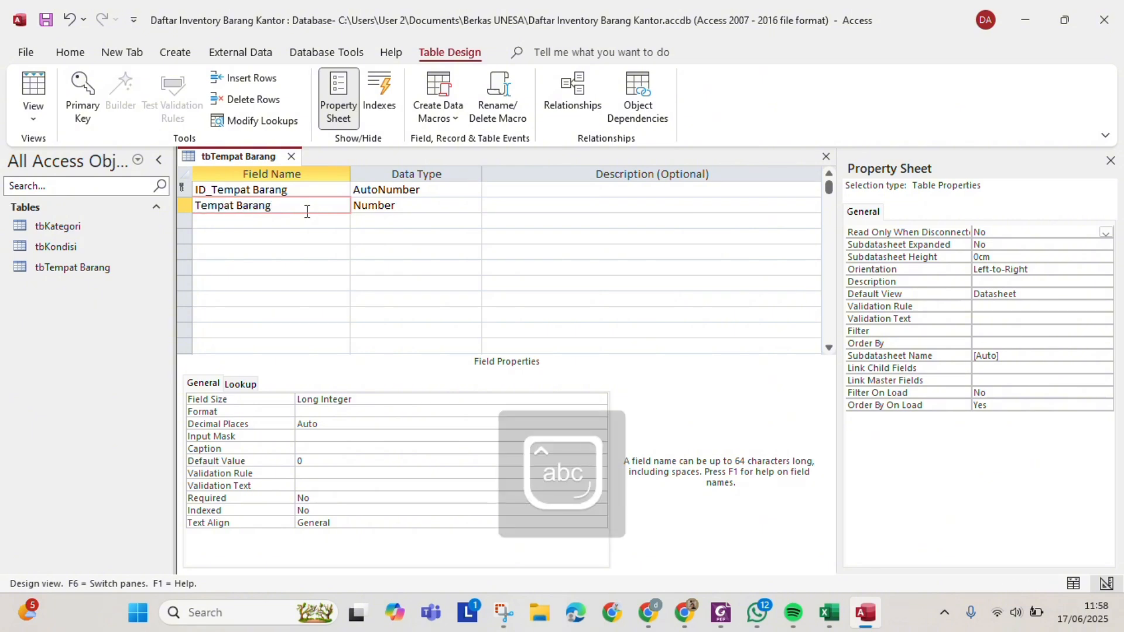
Change the data type of the Tempat Barang field to Short Text.
click(419, 207)
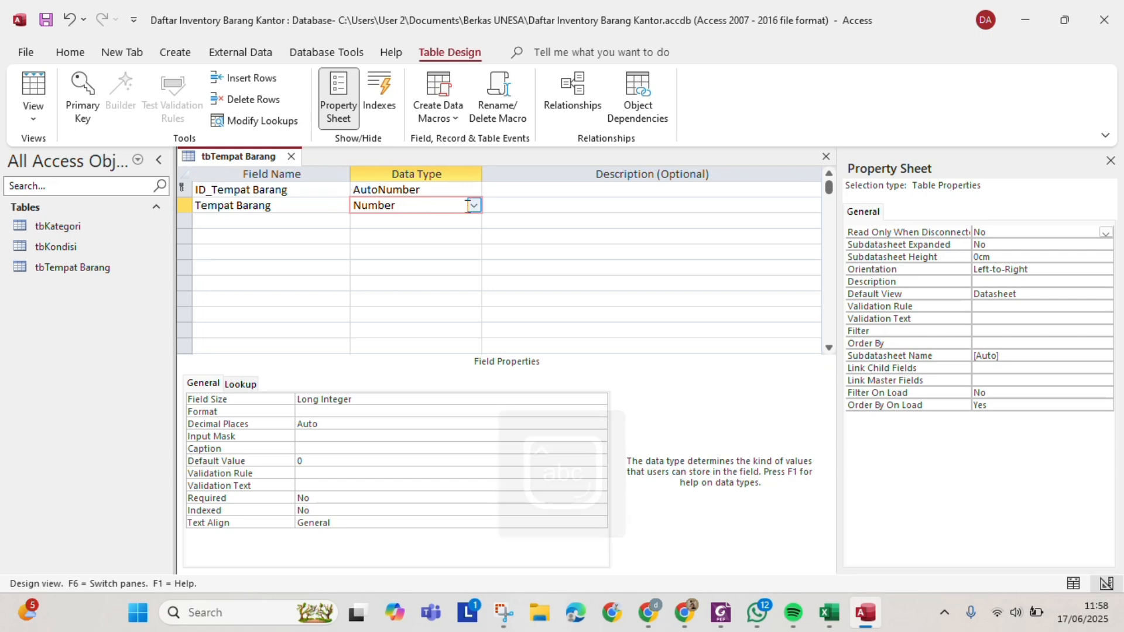
click(473, 205)
click(423, 221)
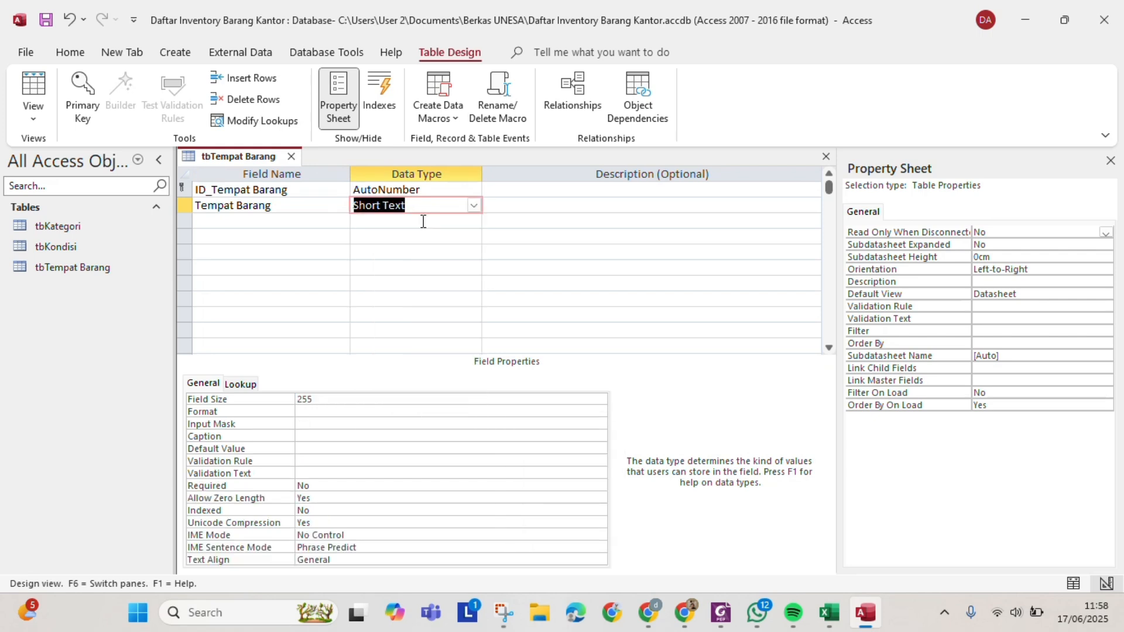
key(Tab)
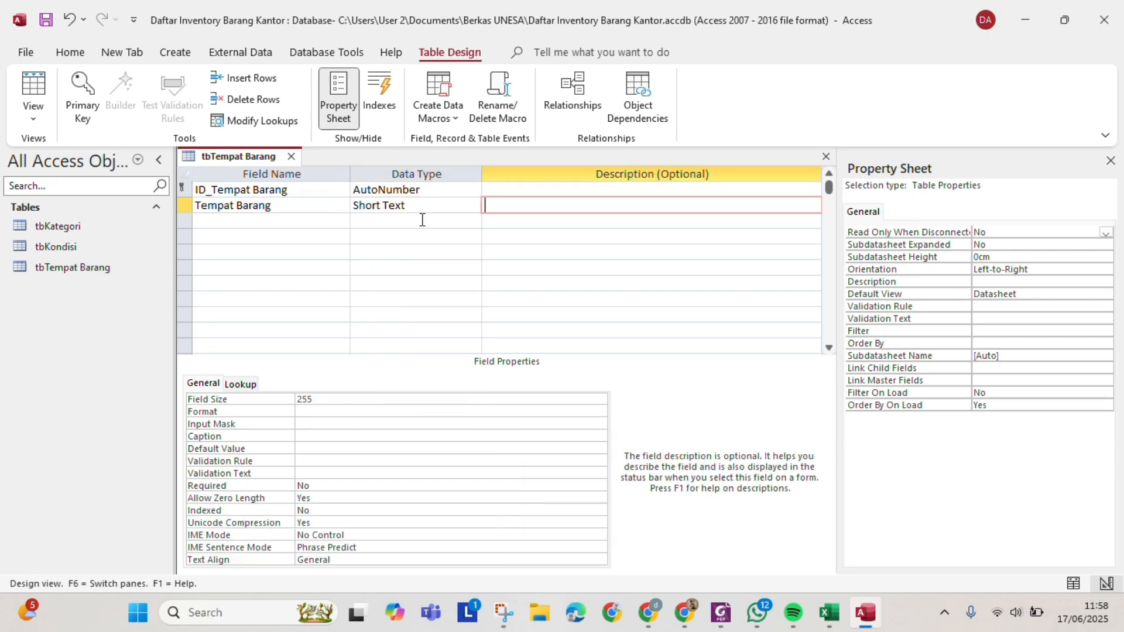
Save the design of the tbTempat Barang table and close it.
right_click(237, 157)
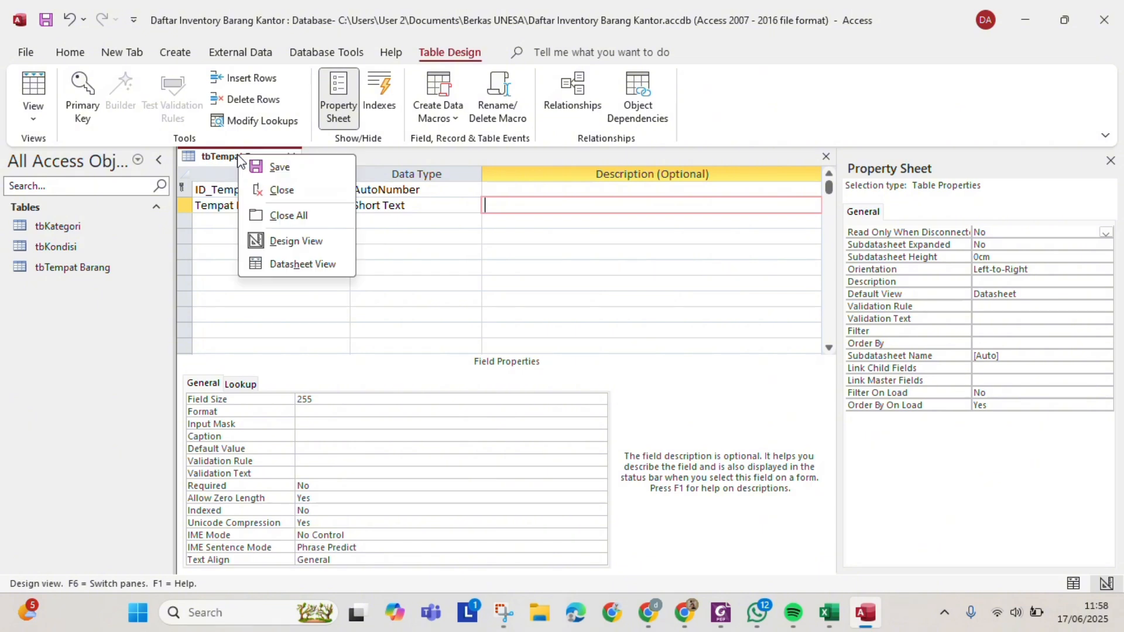
click(285, 168)
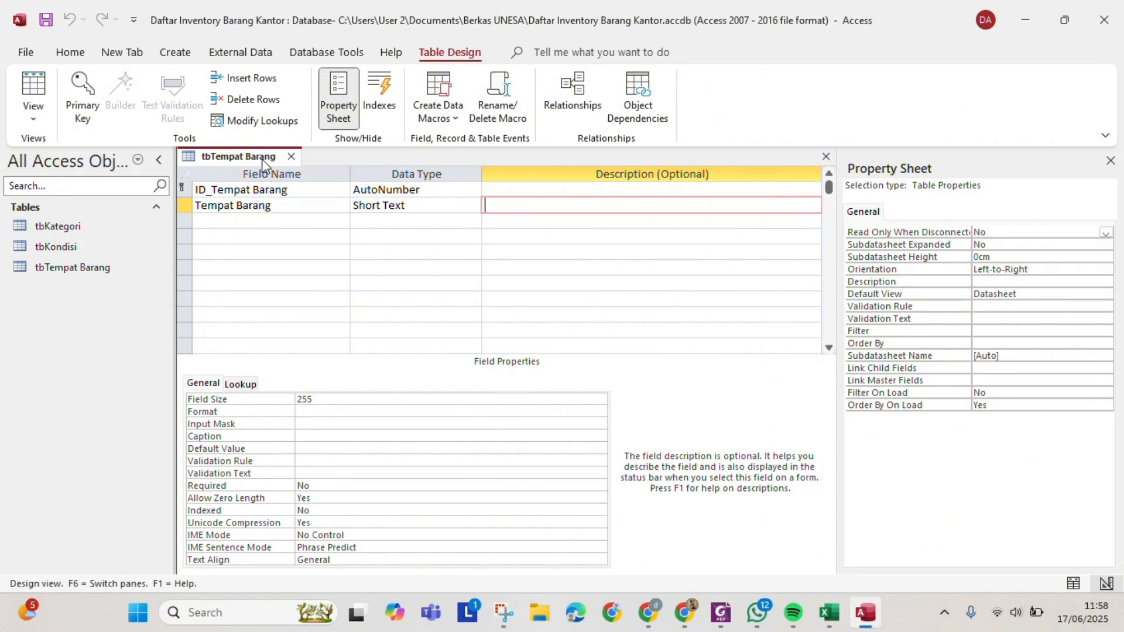
right_click(263, 158)
click(303, 198)
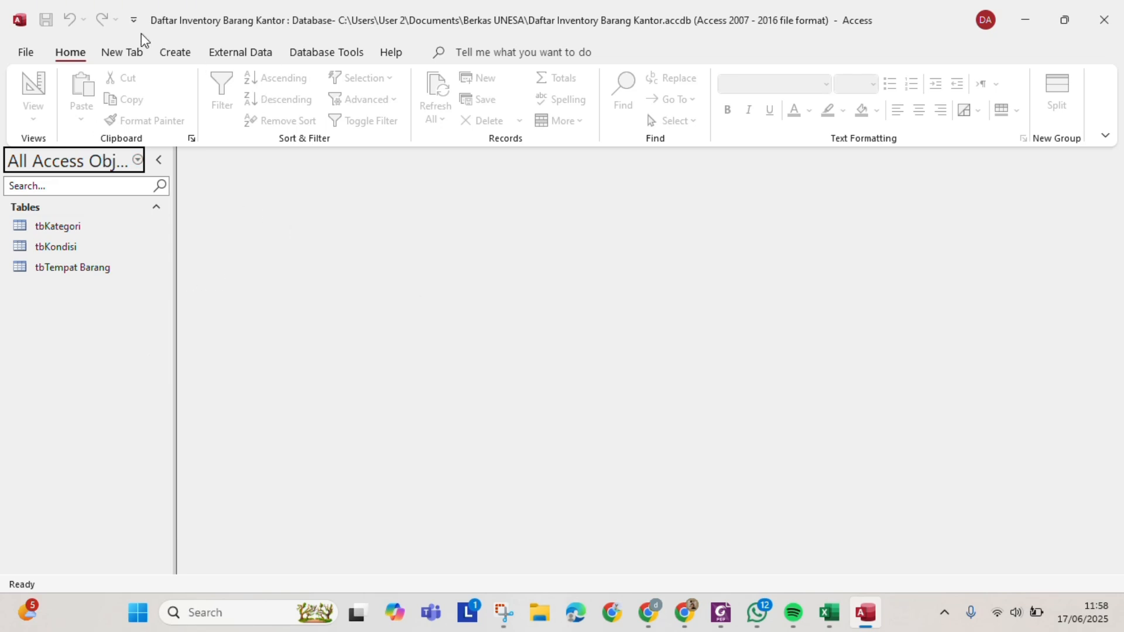
Create a fourth table and switch it to Design View, saving it under the name tbBarang.
click(181, 47)
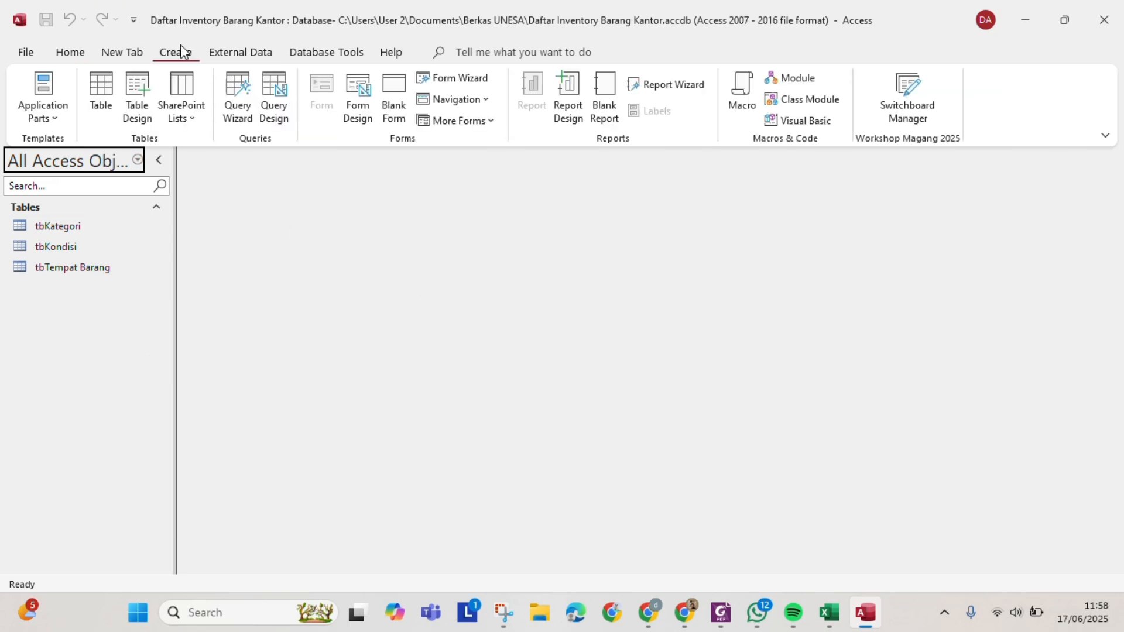
click(101, 81)
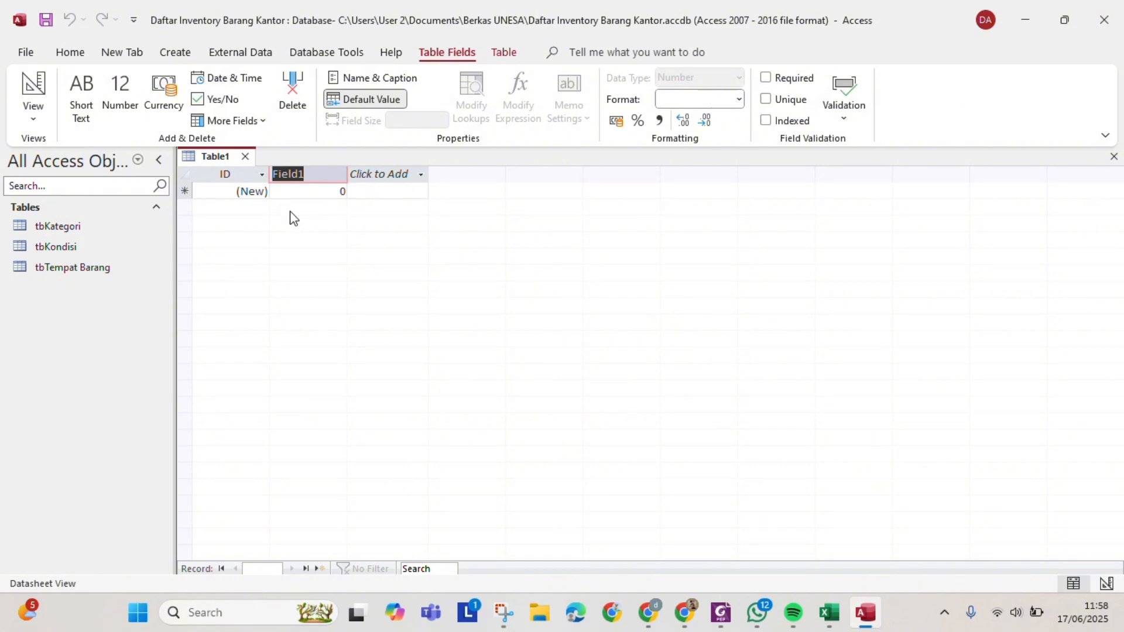
right_click(217, 155)
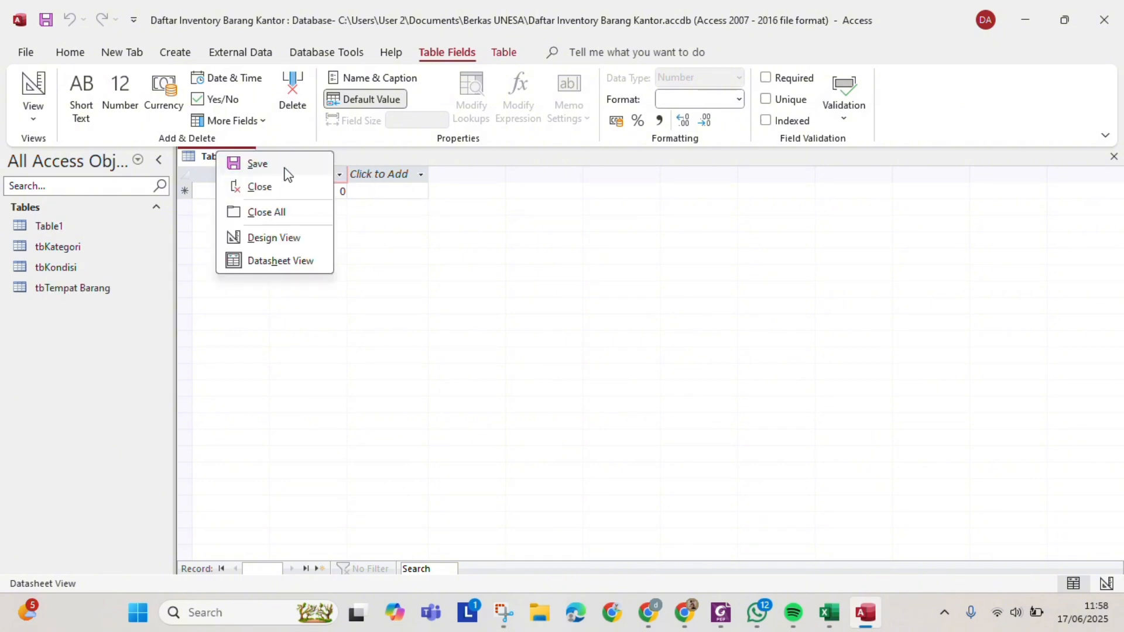
click(282, 247)
key(BackSpace)
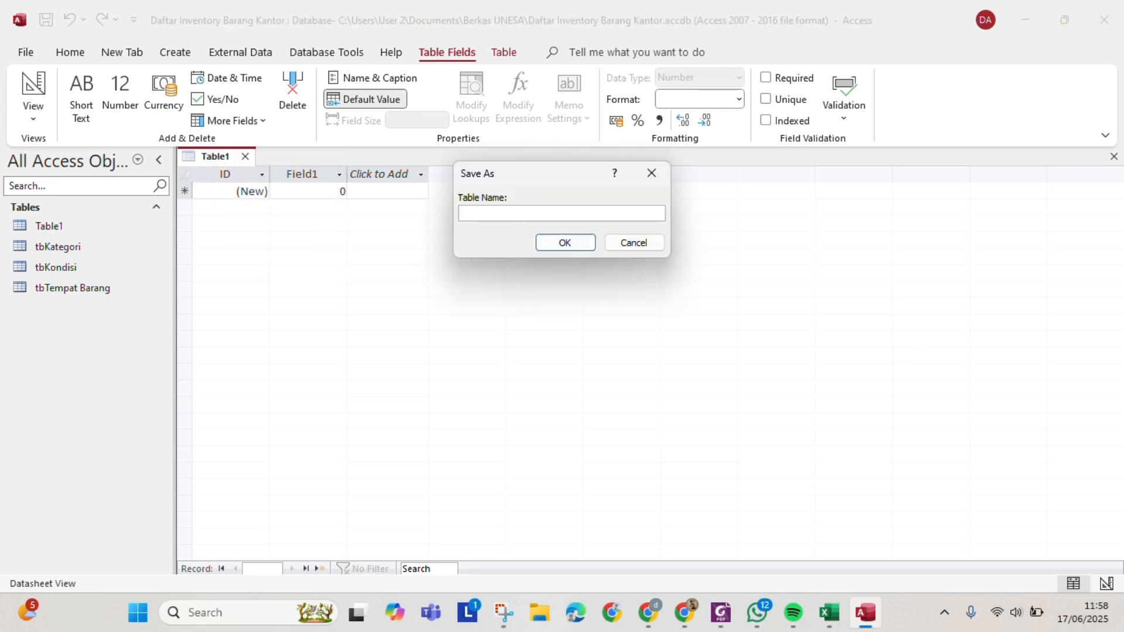
text(tbBar)
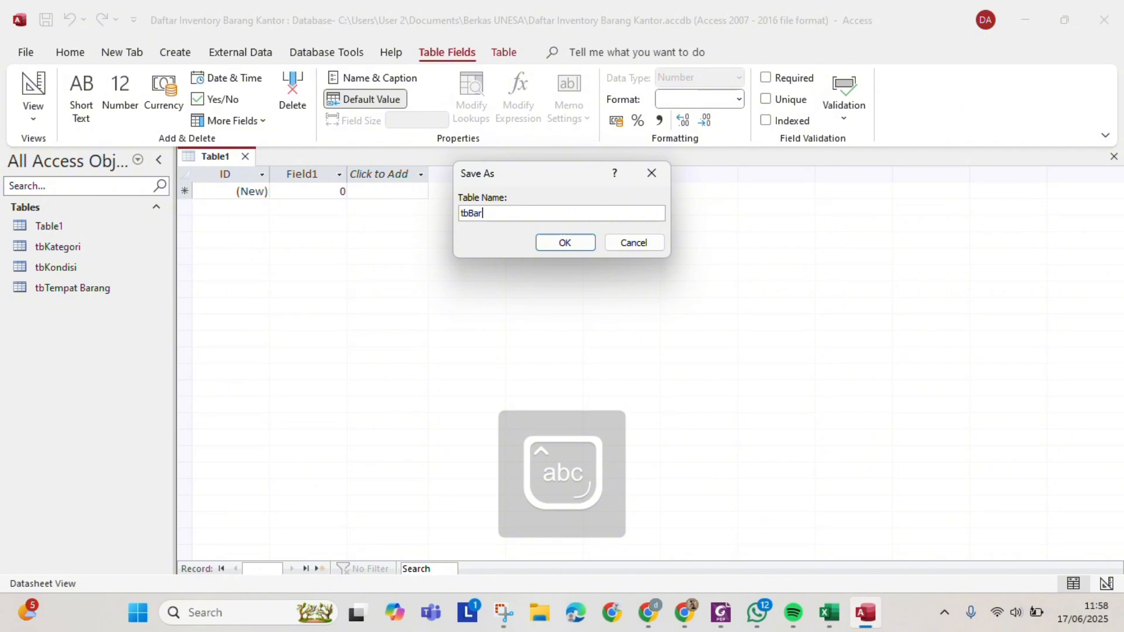
text(ang)
click(557, 243)
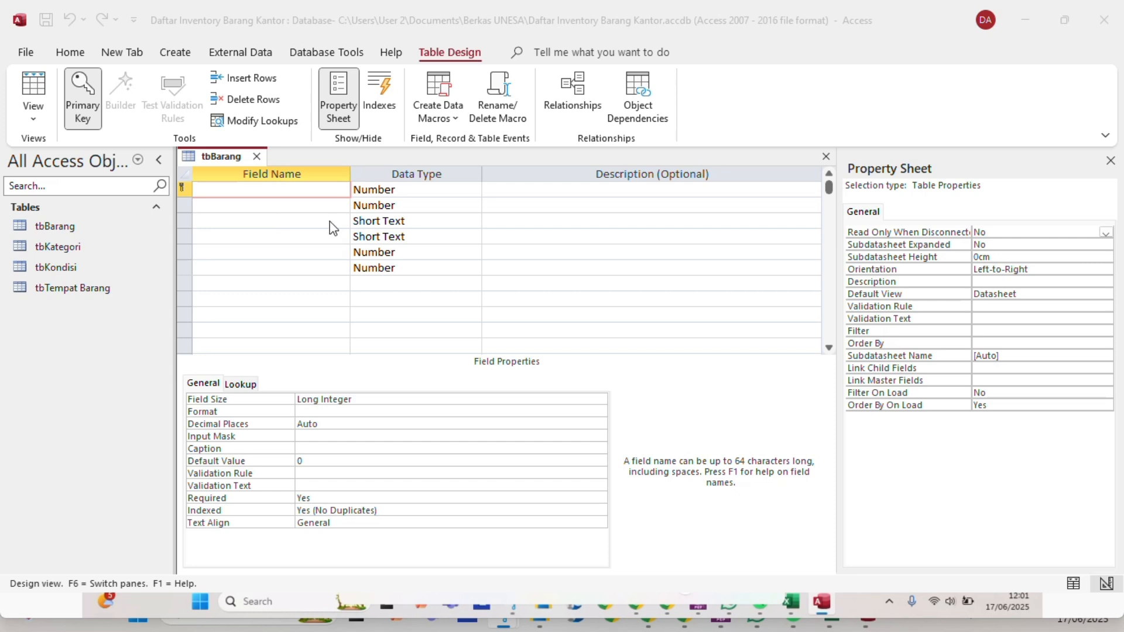
Name the primary key field in the first row of tbBarang ID_Barang.
click(299, 189)
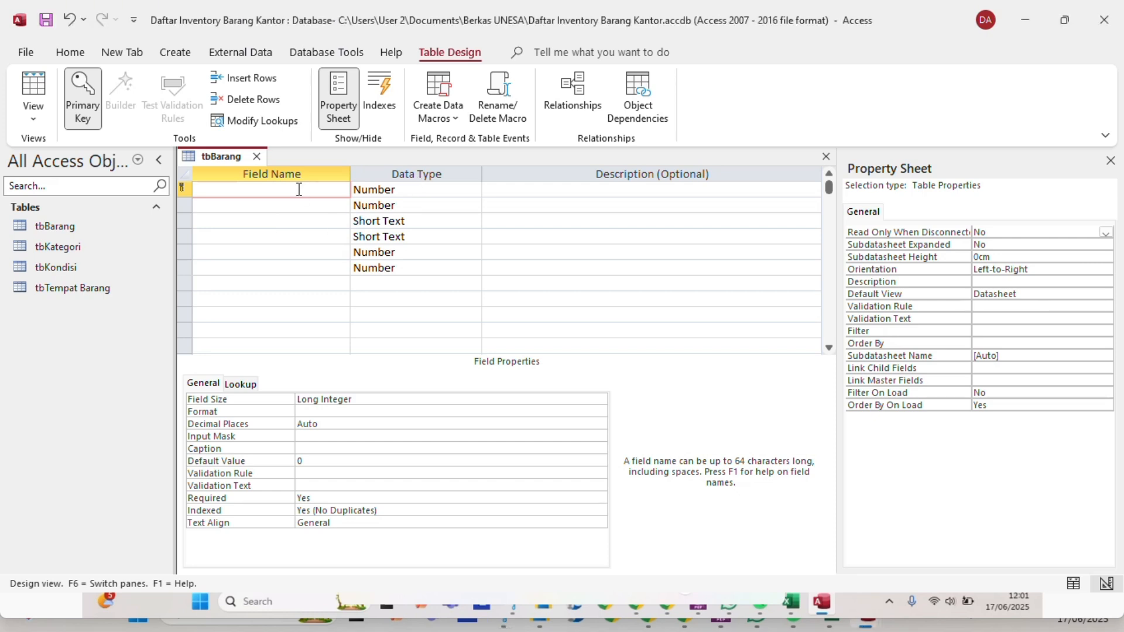
key(Caps_Lock)
text(ID)
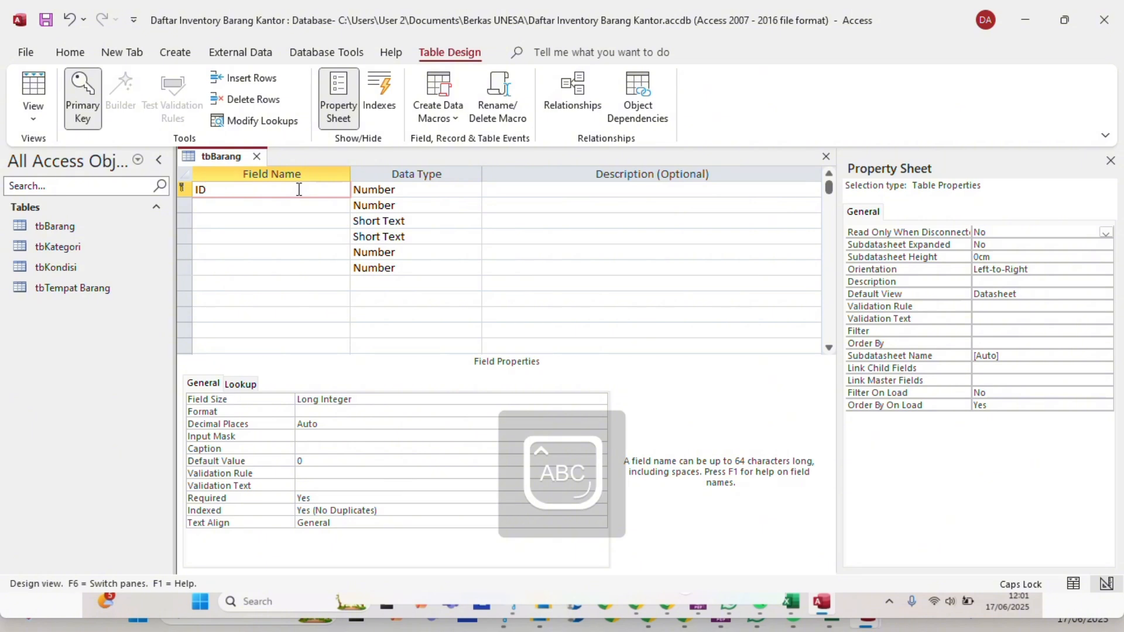
text(_B)
key(Caps_Lock)
text(arang)
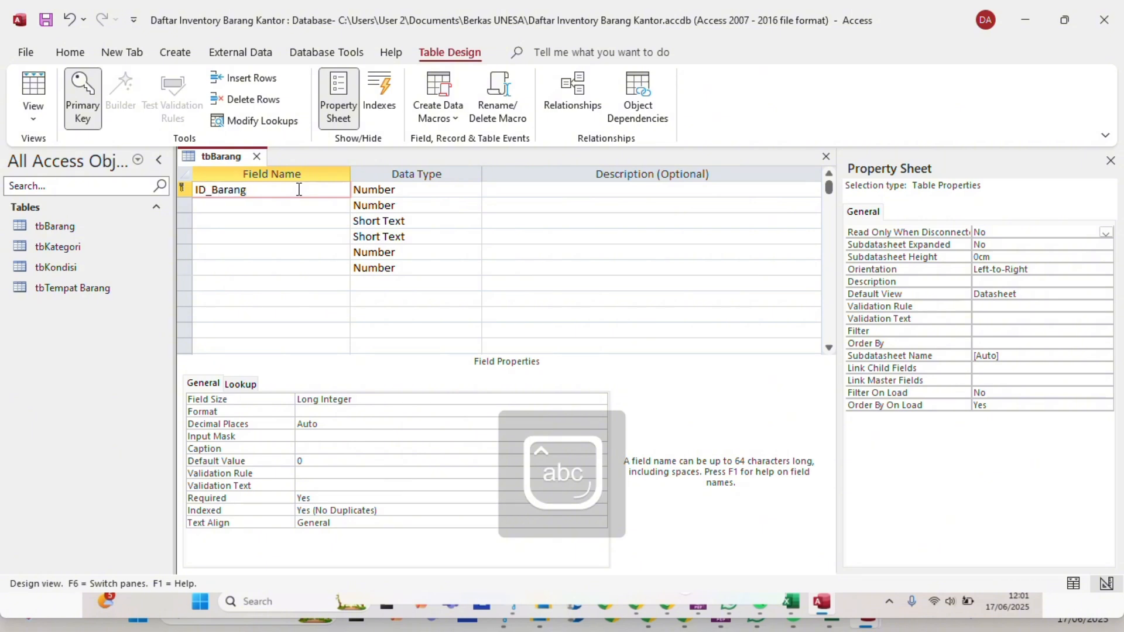
Set the data type of the ID_Barang field to AutoNumber.
click(469, 191)
click(474, 189)
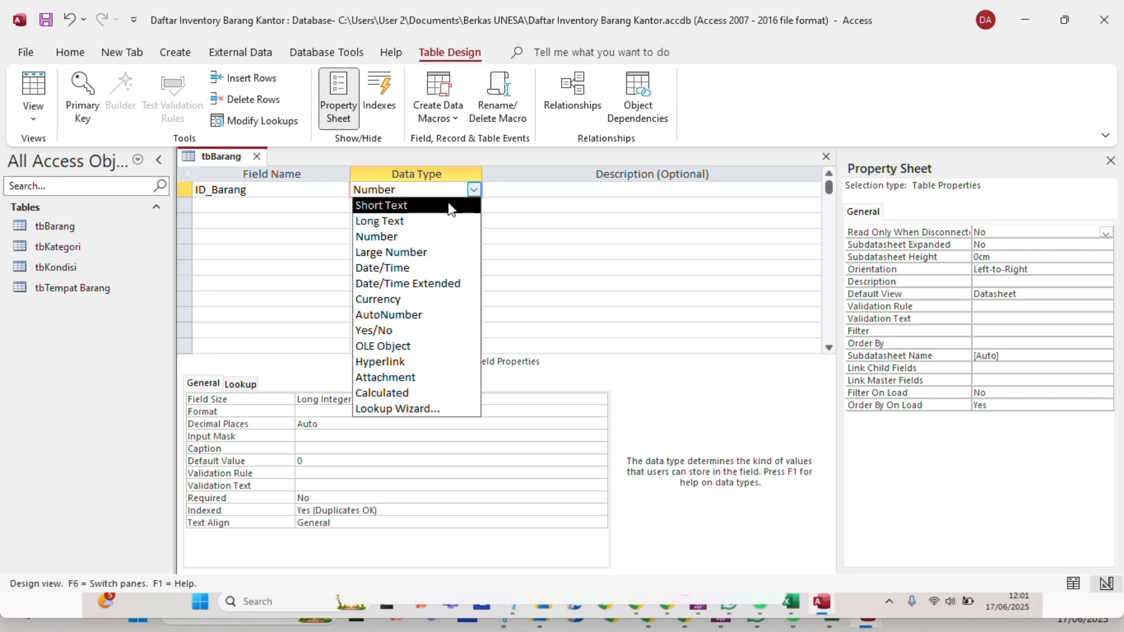
click(428, 315)
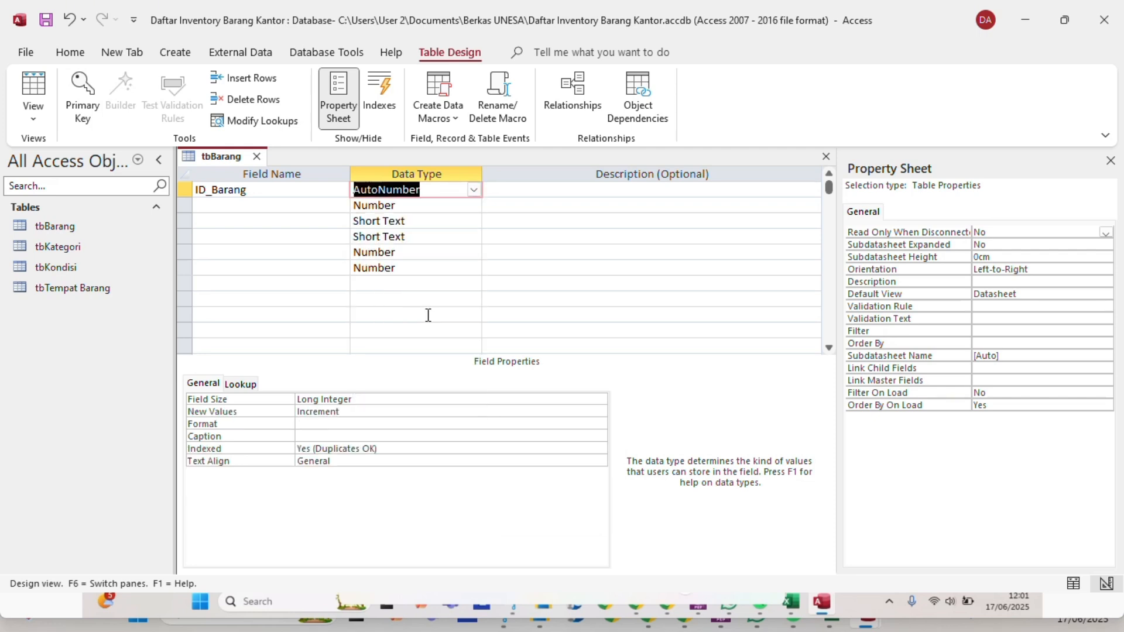
click(508, 221)
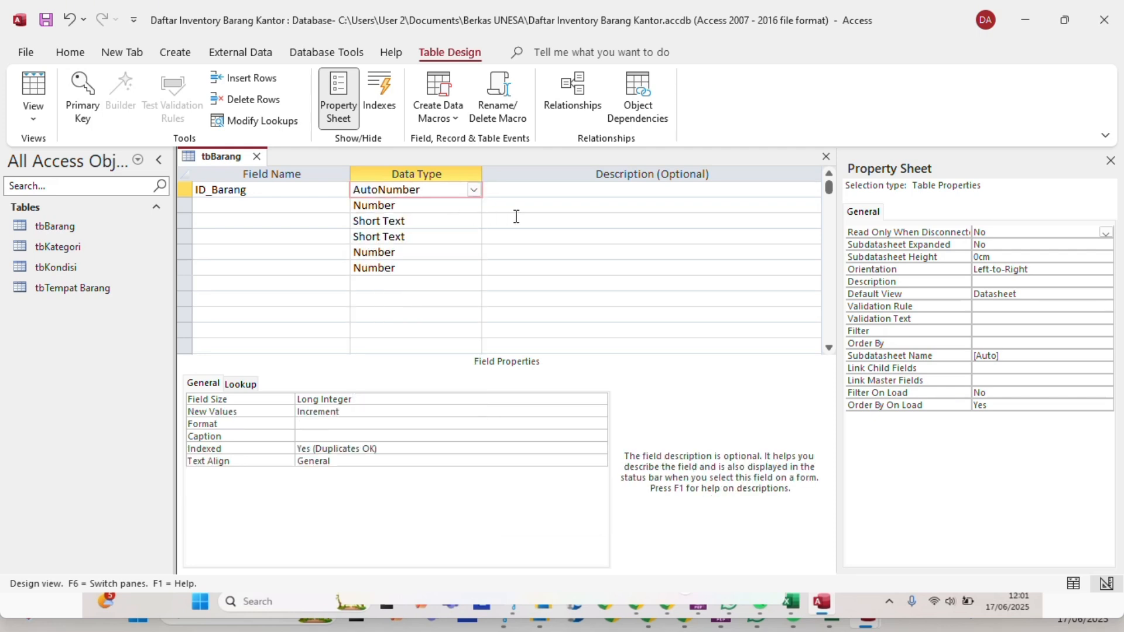
click(445, 188)
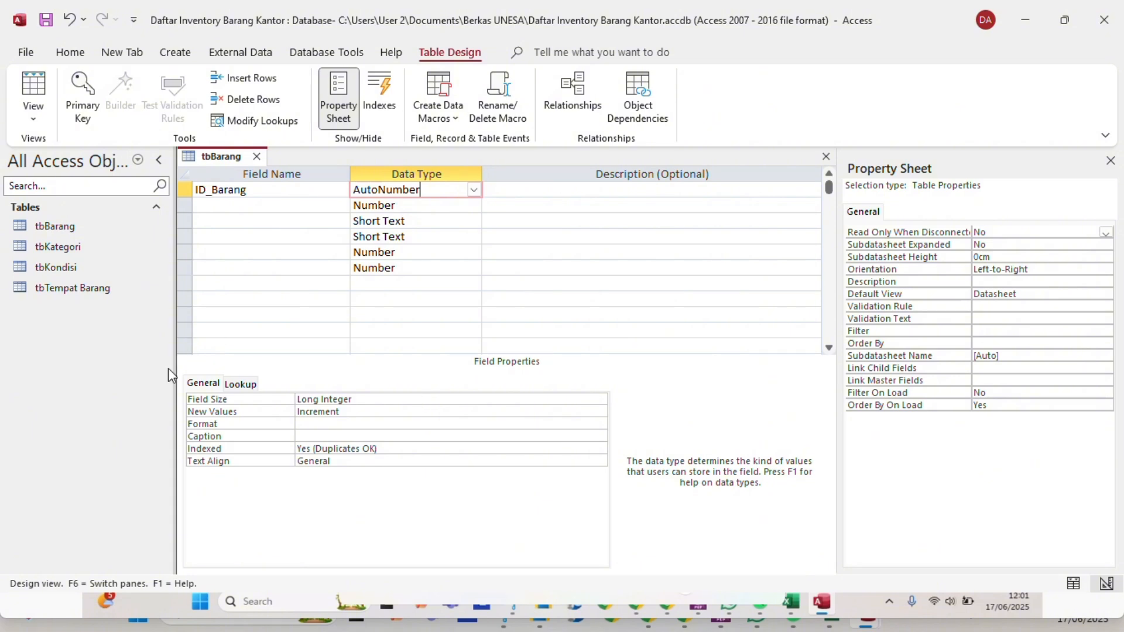
Set the display format of the ID_Barang field to "INV"000.
click(320, 424)
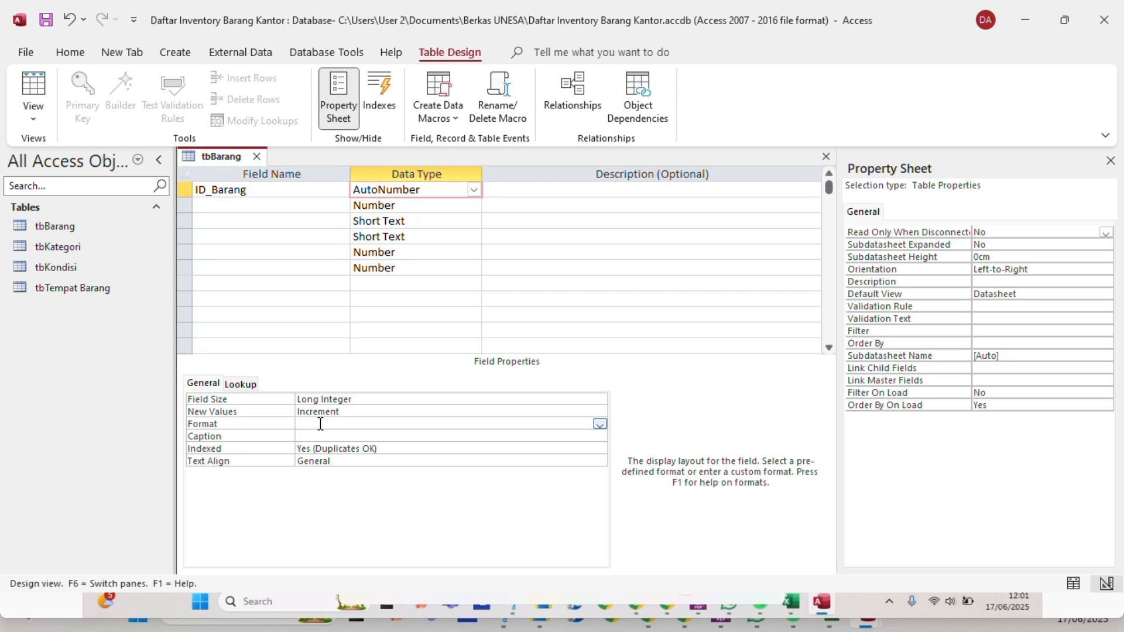
text("inv)
key(BackSpace)
key(BackSpace)
key(BackSpace)
key(Caps_Lock)
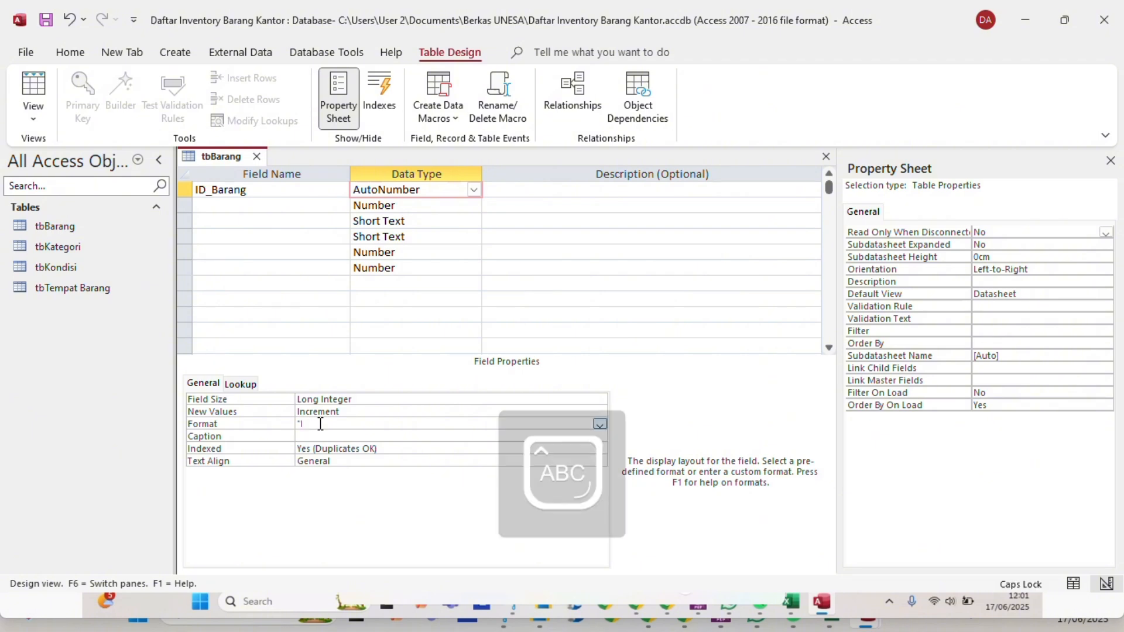
text(INV"0)
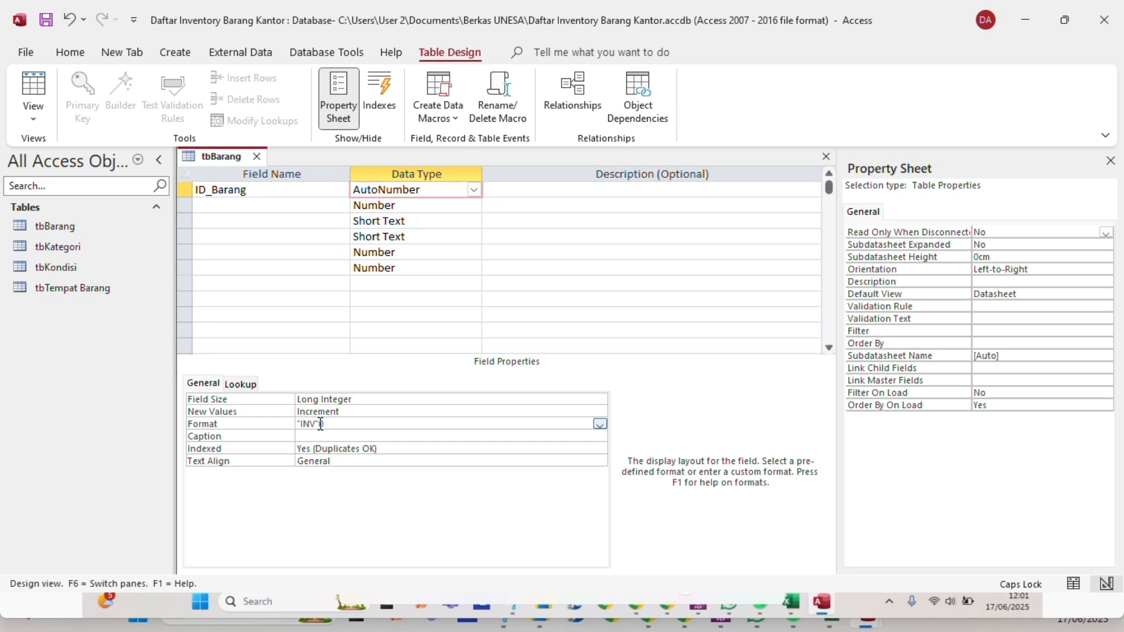
text(00)
key(Return)
click(416, 315)
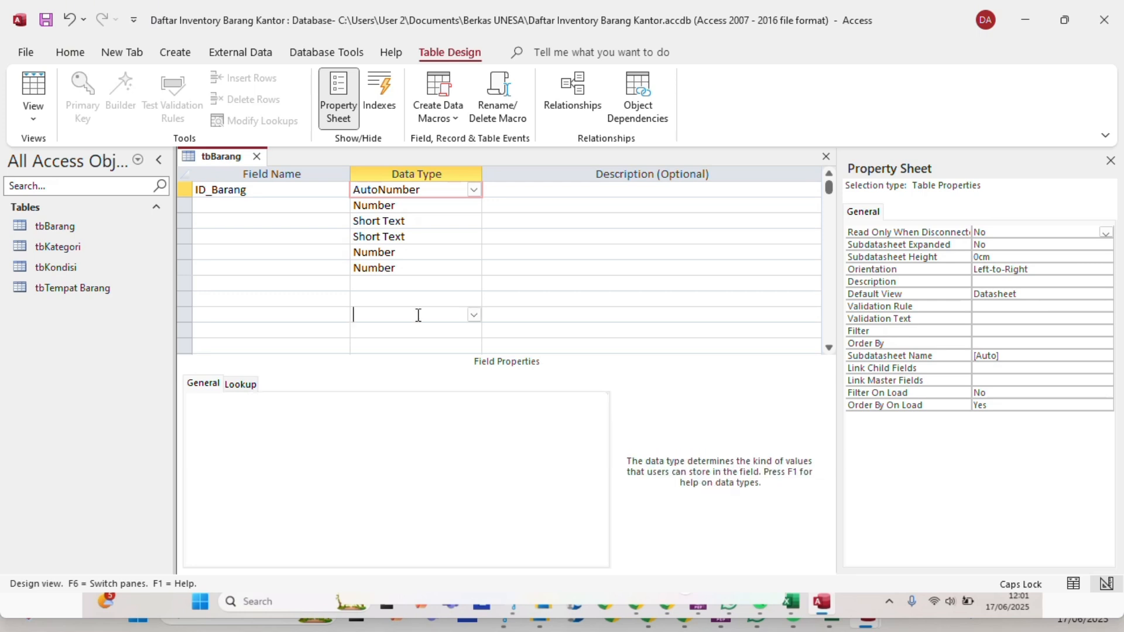
Name the second field of tbBarang ID_Kategori, leaving its data type as Number.
click(382, 205)
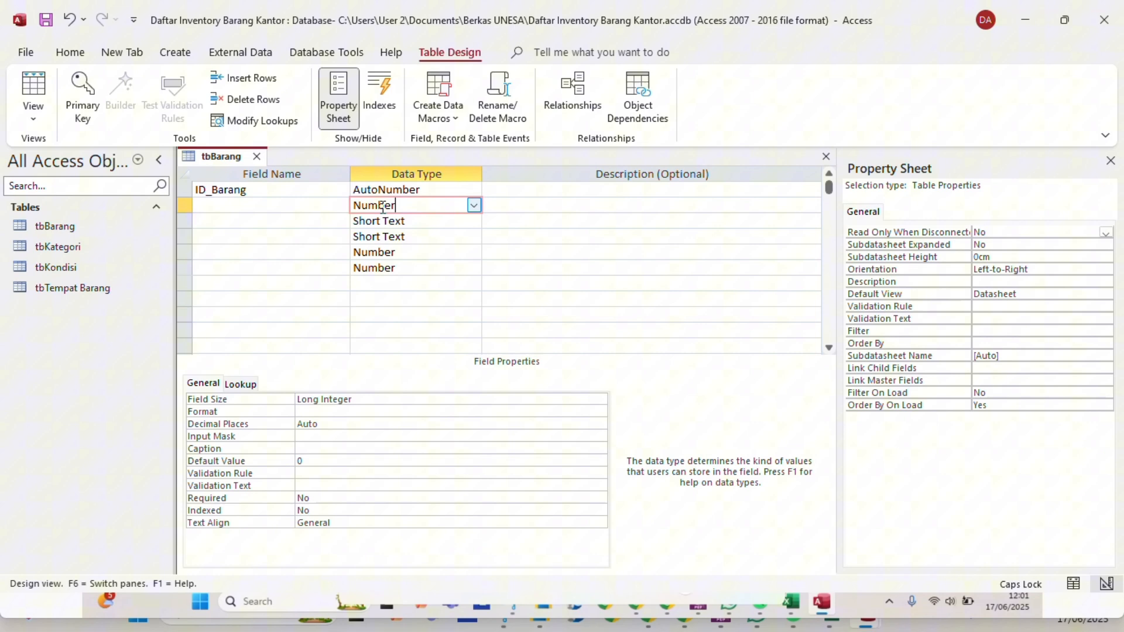
click(307, 195)
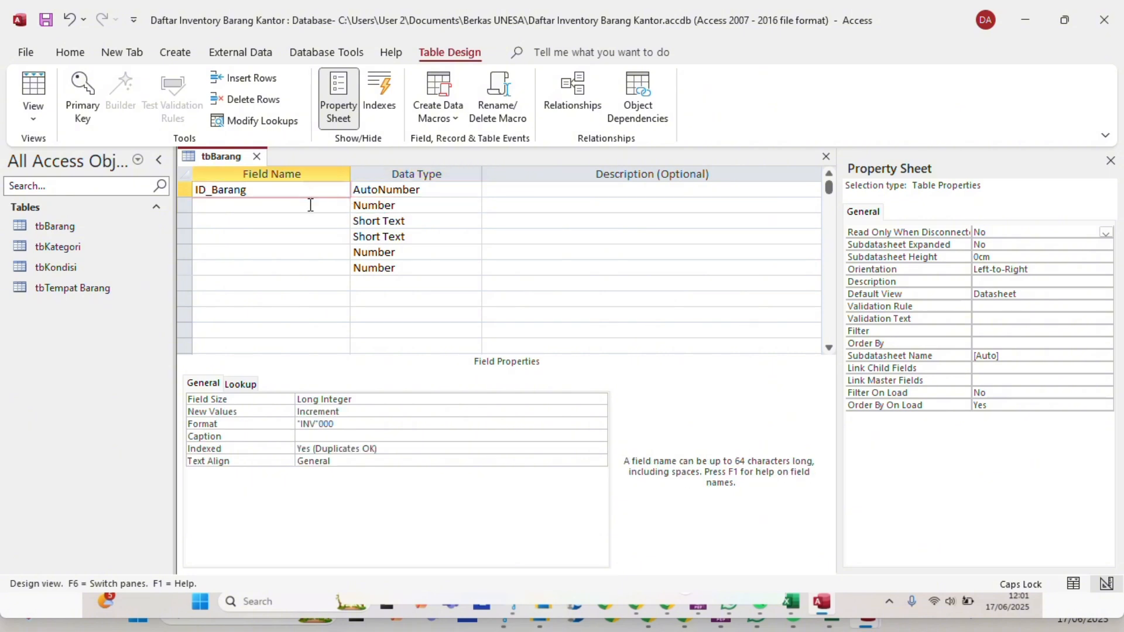
click(310, 206)
text(ID)
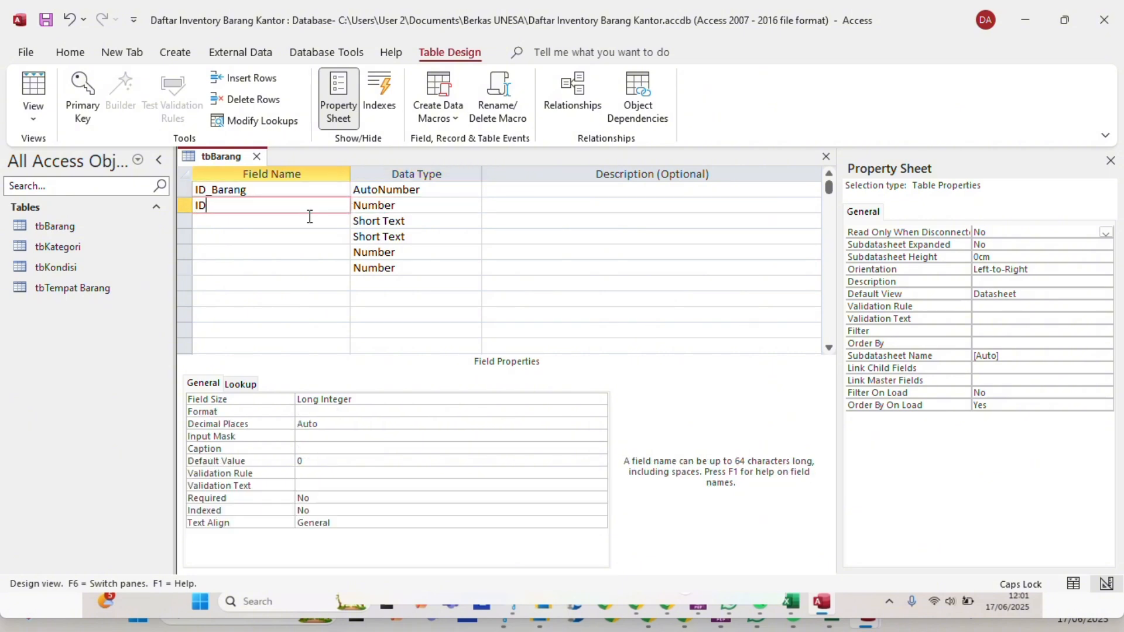
text(_K)
key(Caps_Lock)
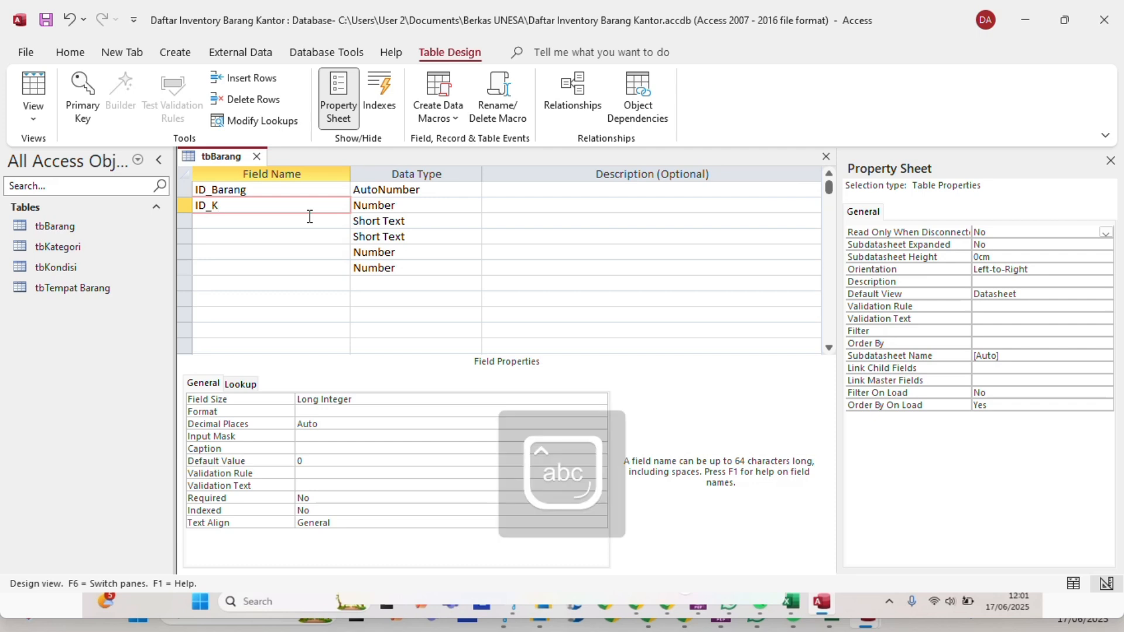
text(ategori)
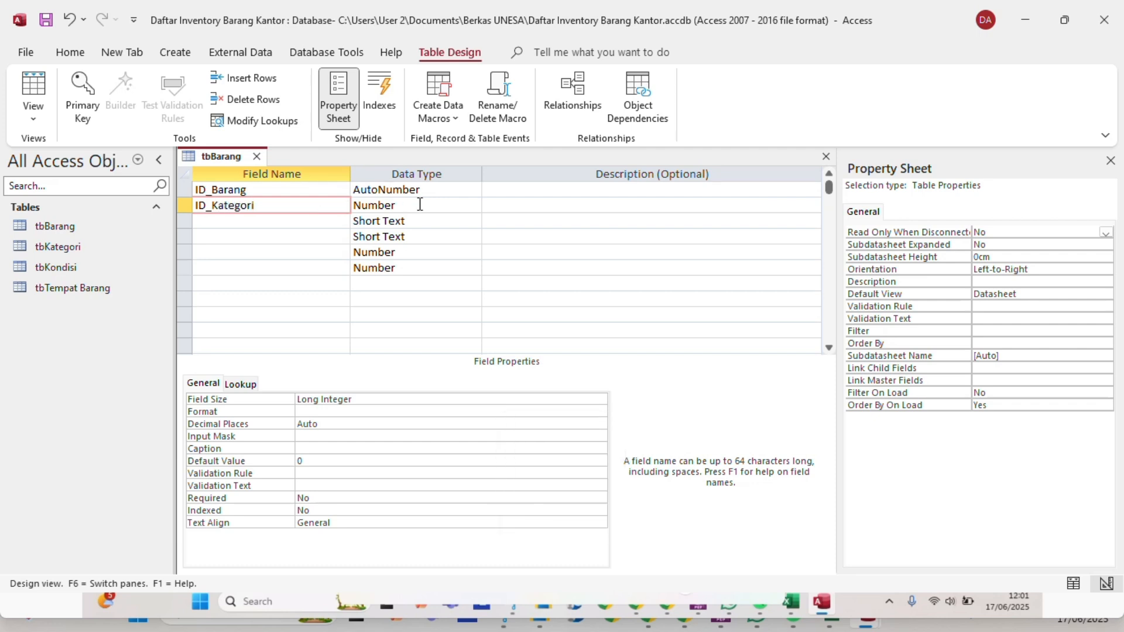
Name the third field of tbBarang Nama Barang.
click(333, 220)
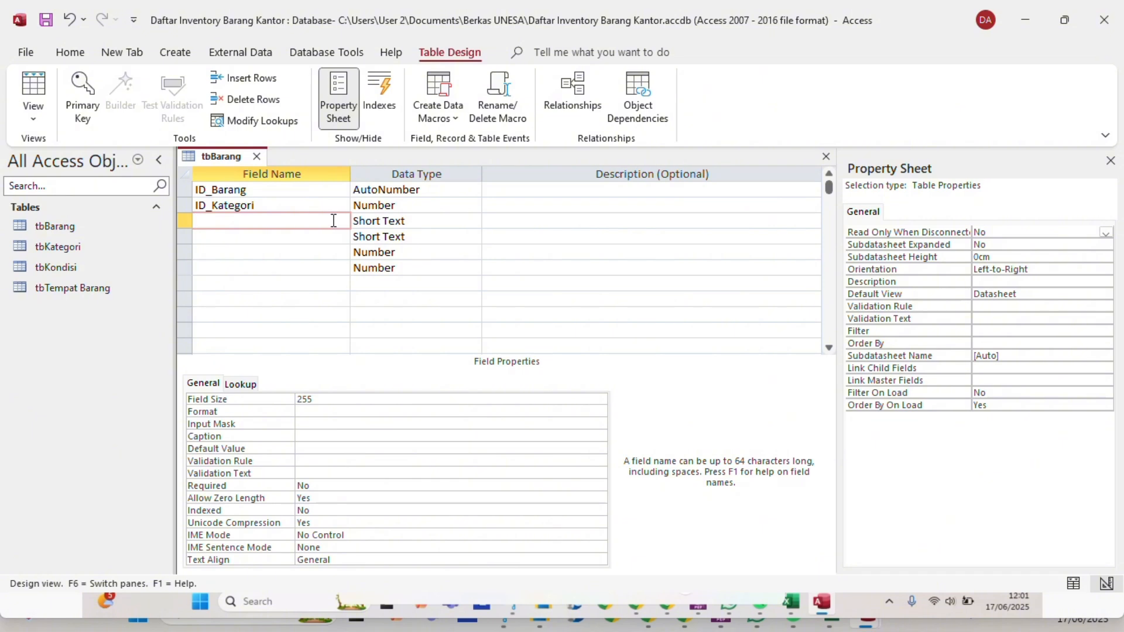
key(Caps_Lock)
text(N)
key(Caps_Lock)
text(am)
key(Caps_Lock)
text(A)
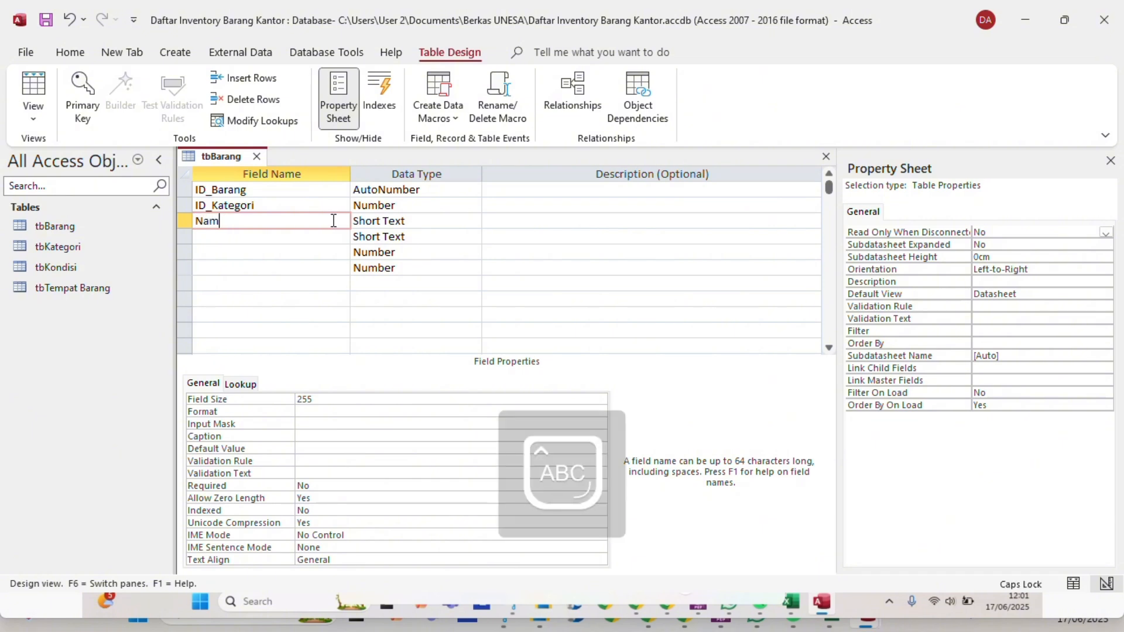
key(BackSpace)
key(Caps_Lock)
text(a)
key(Caps_Lock)
text(B)
key(Caps_Lock)
text(arang)
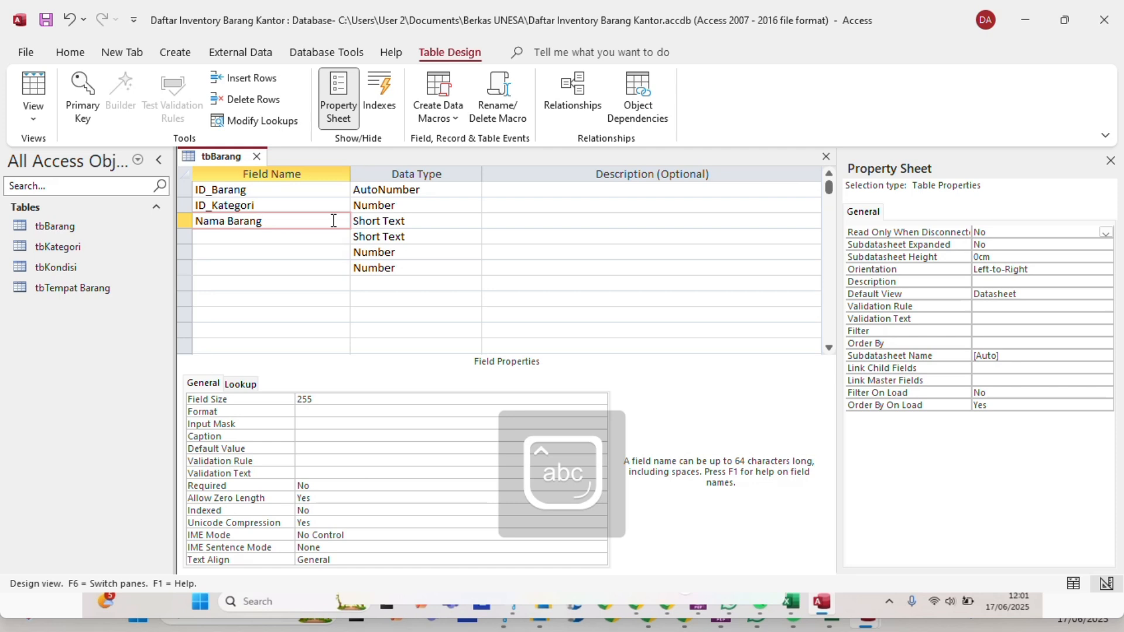
Choose Short Text as the data type of the Nama Barang field.
click(442, 207)
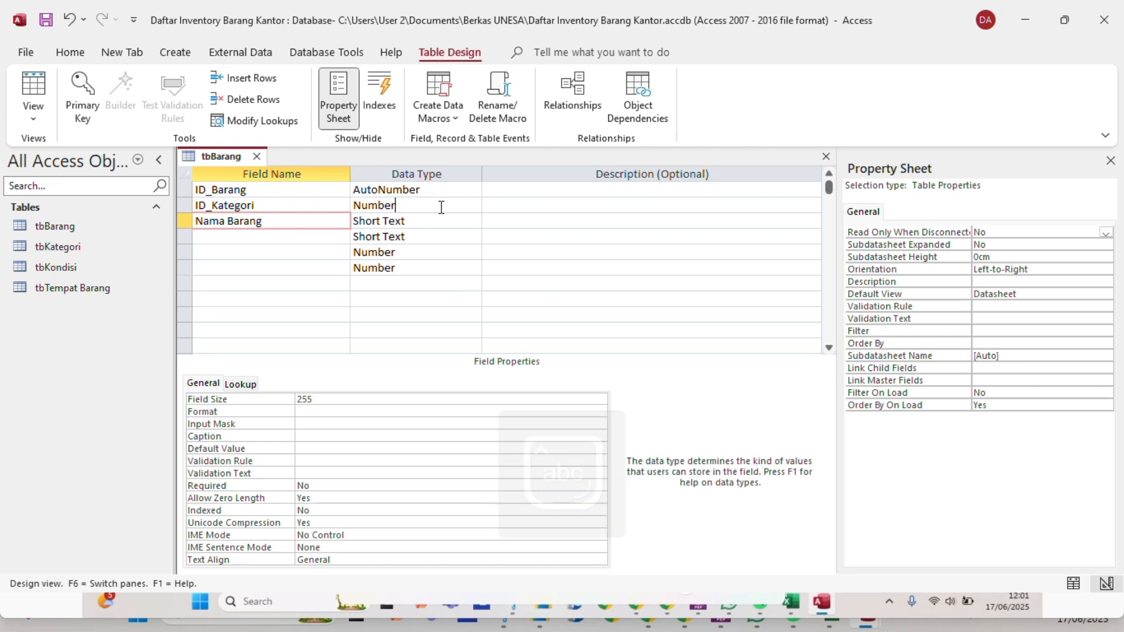
click(421, 221)
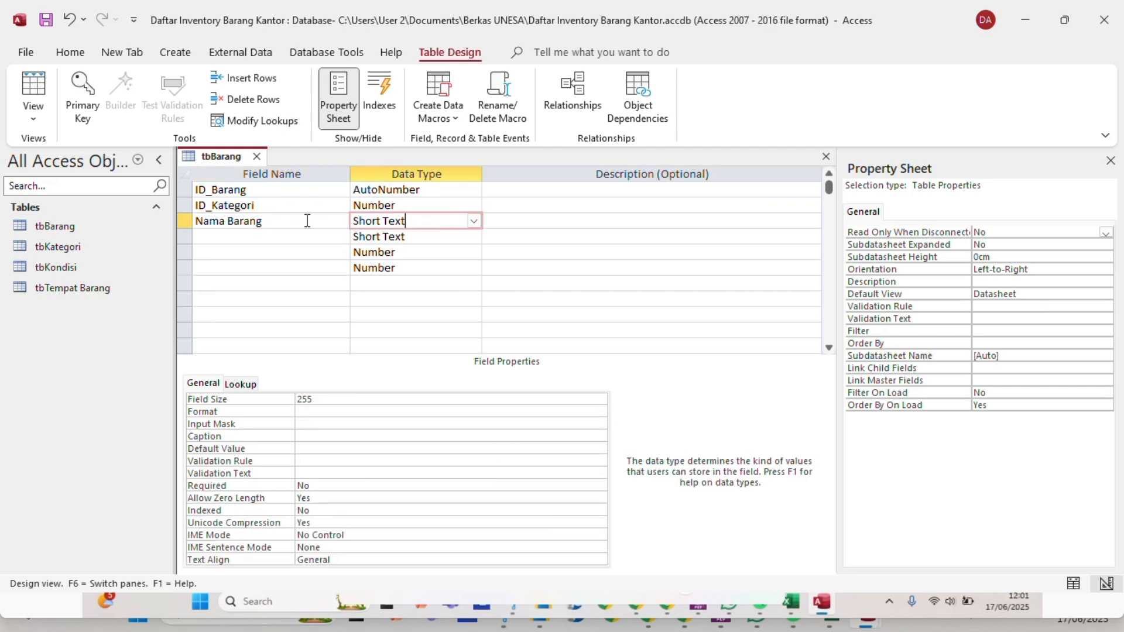
click(474, 221)
click(439, 238)
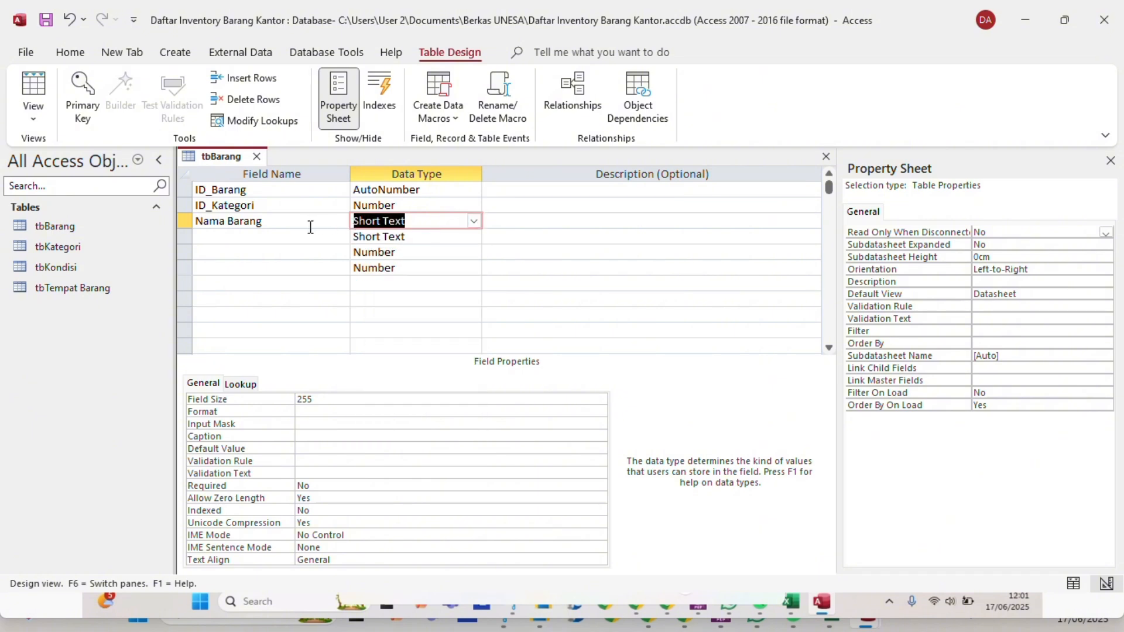
Name the fourth field of tbBarang Keterangan and choose Short Text as its data type.
click(306, 235)
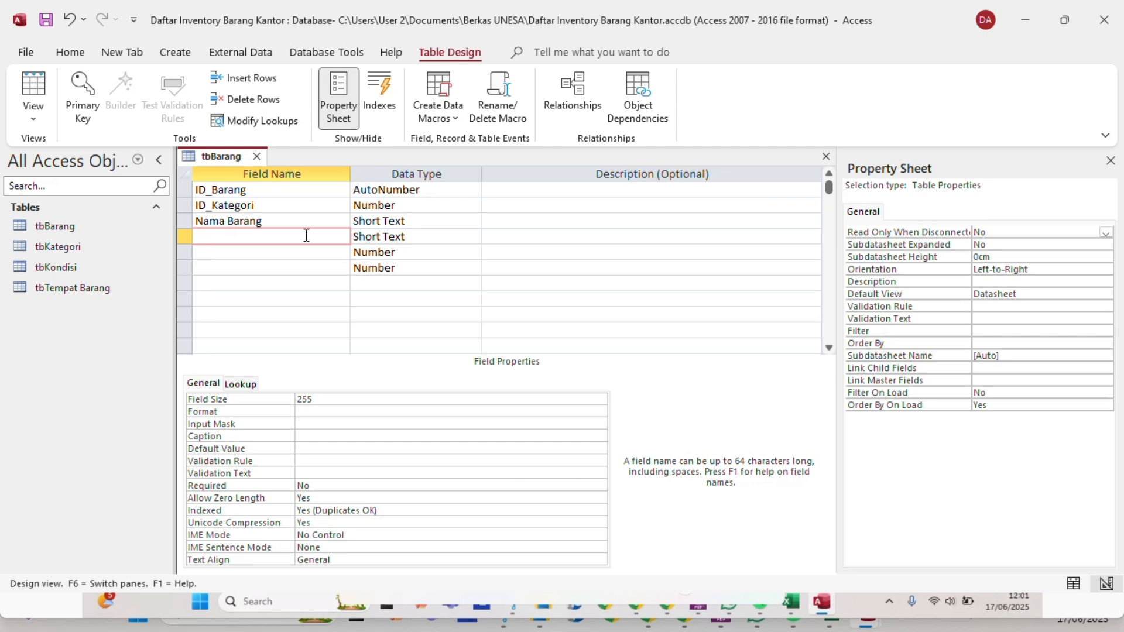
text(Keteranga)
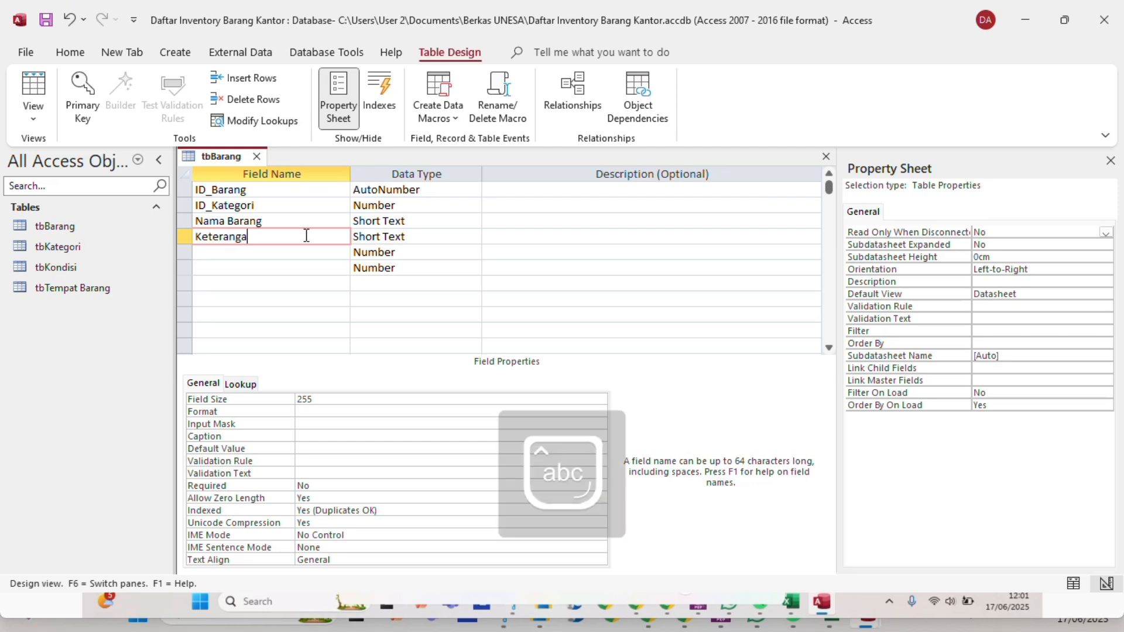
text(n)
click(451, 237)
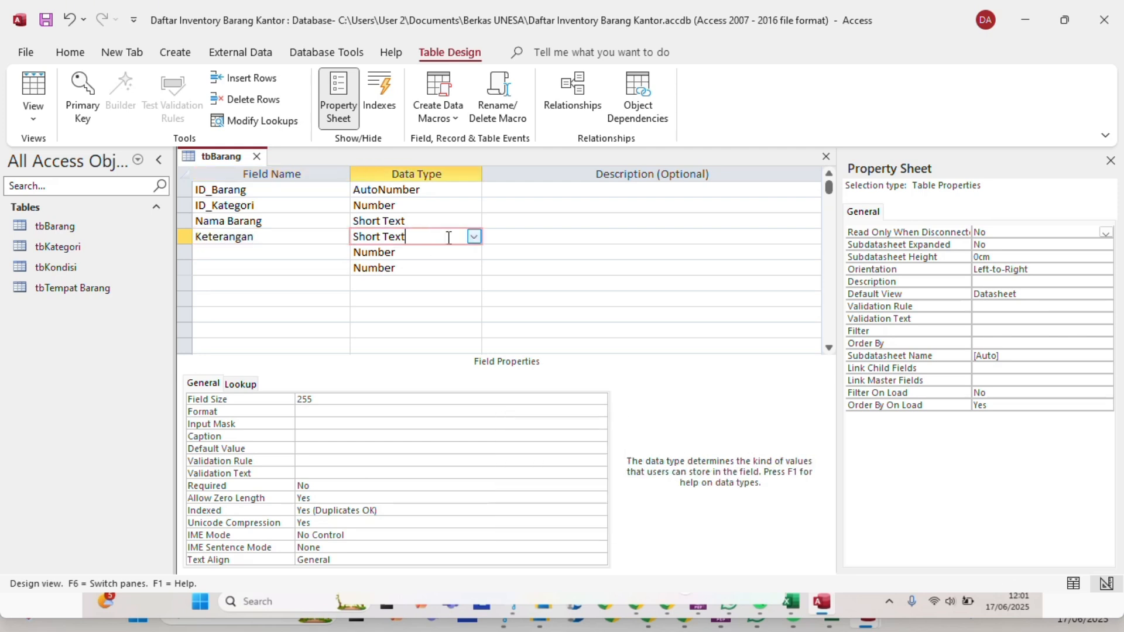
click(474, 236)
click(435, 253)
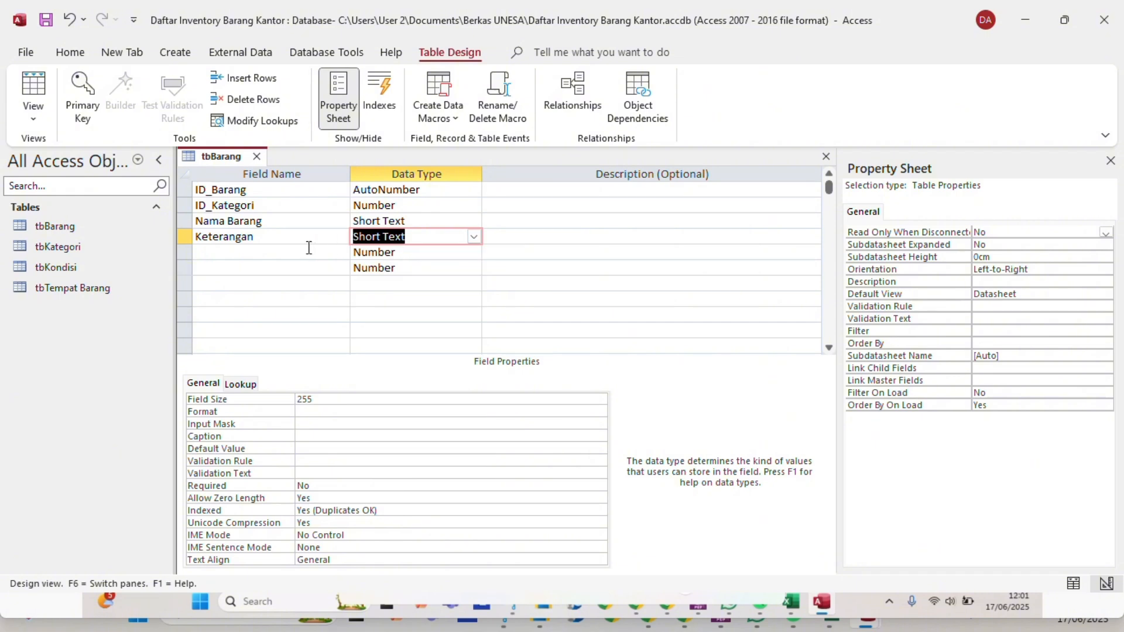
Name the fifth field of tbBarang Gambar Barang and set its data type to Attachment.
click(308, 250)
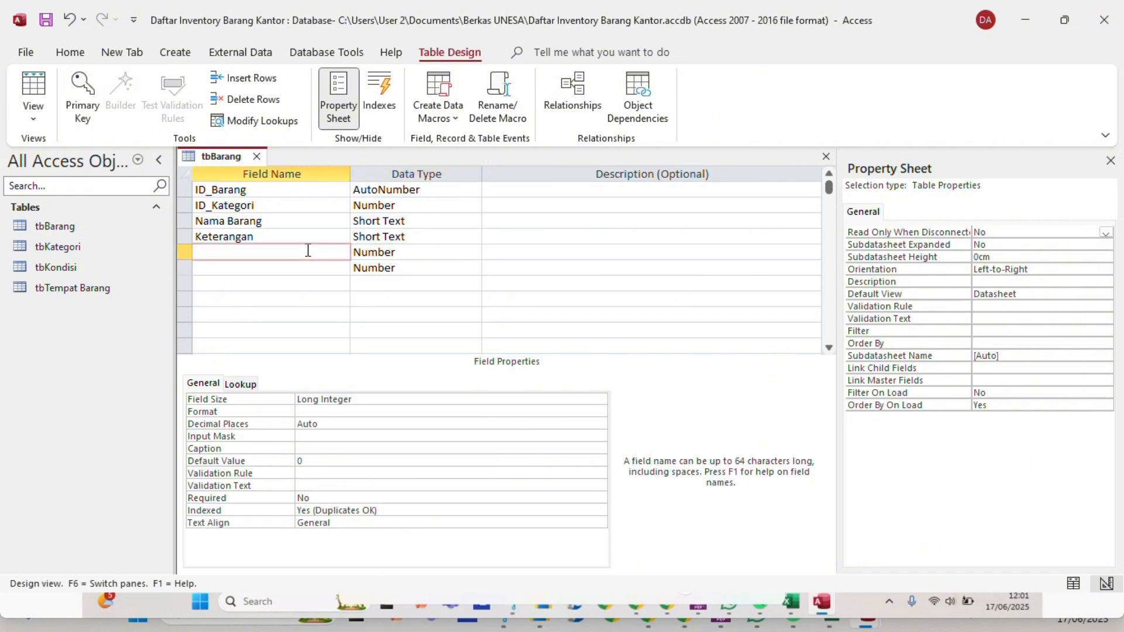
text(Gab)
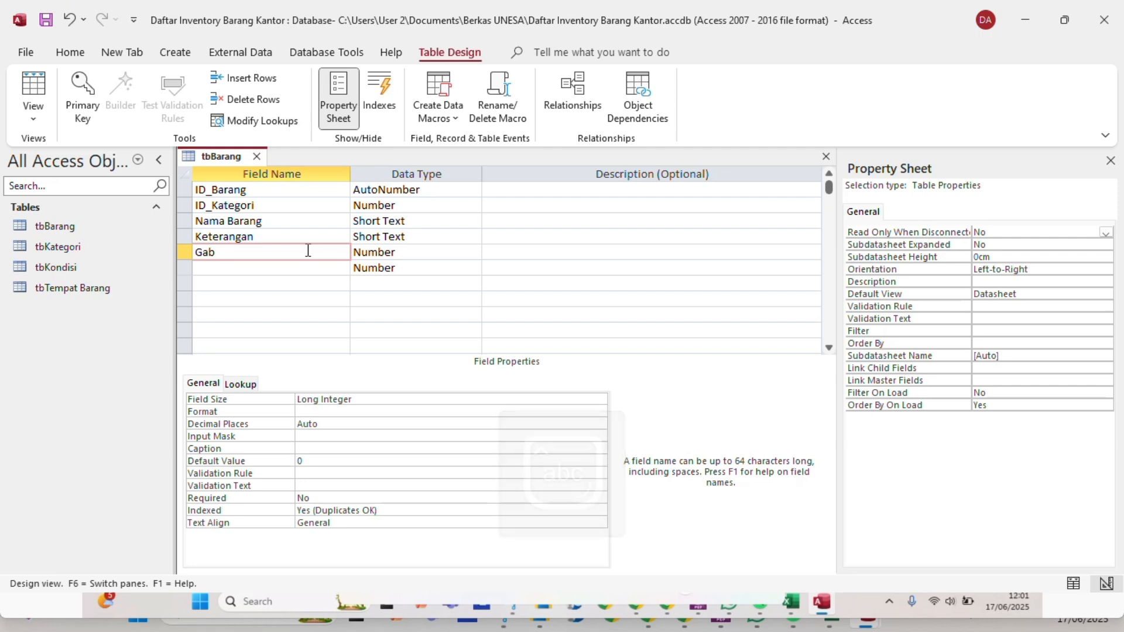
key(BackSpace)
text(mbar)
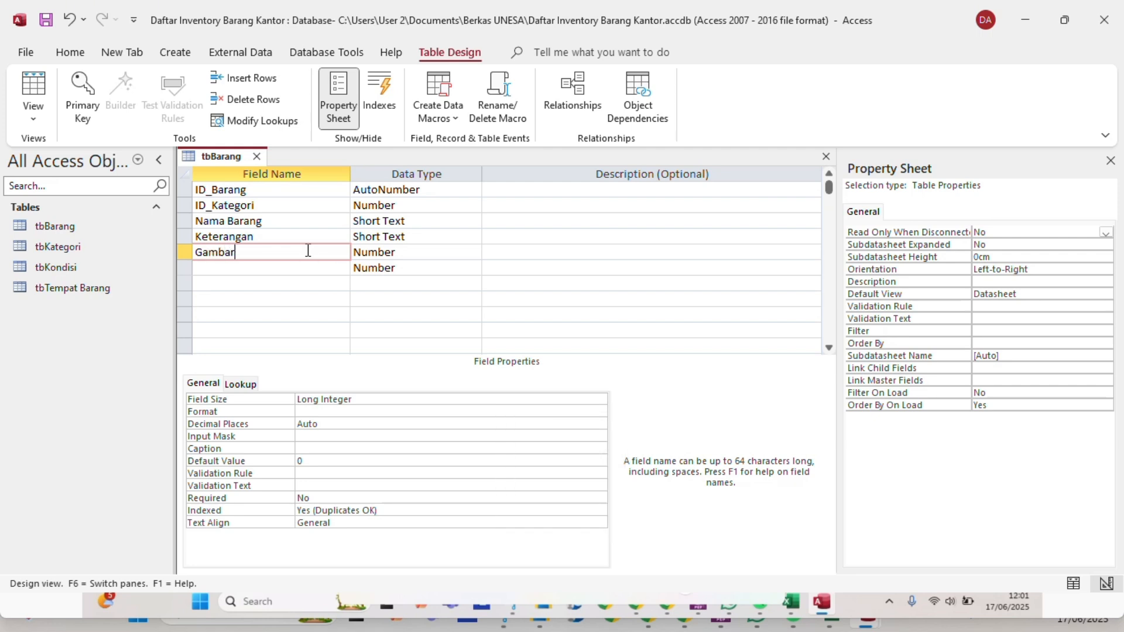
text( Barang)
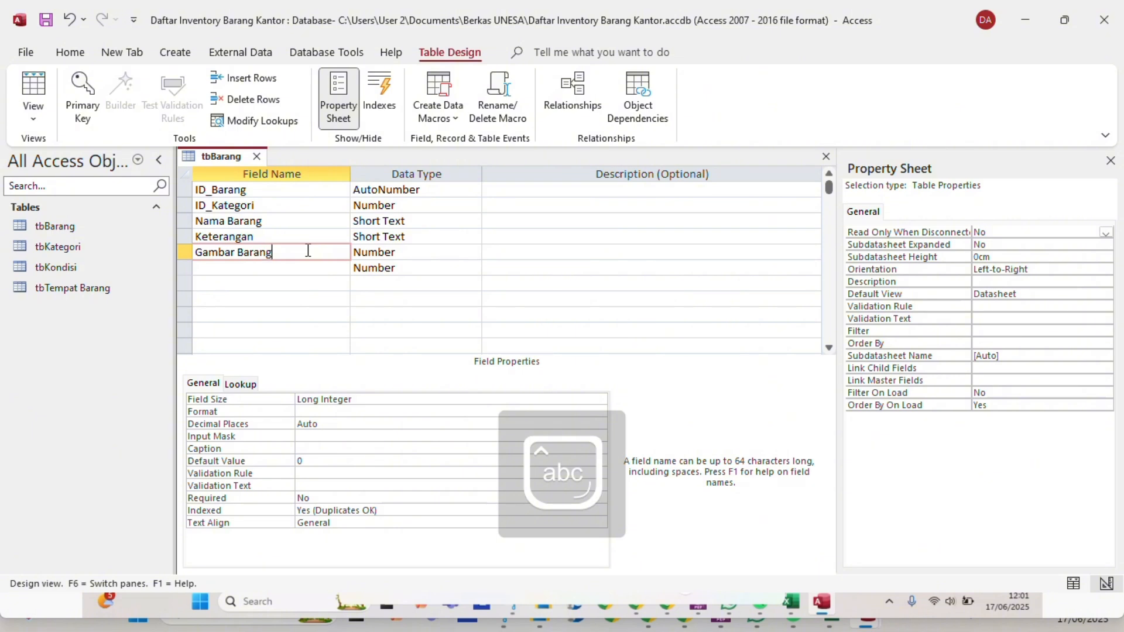
click(439, 252)
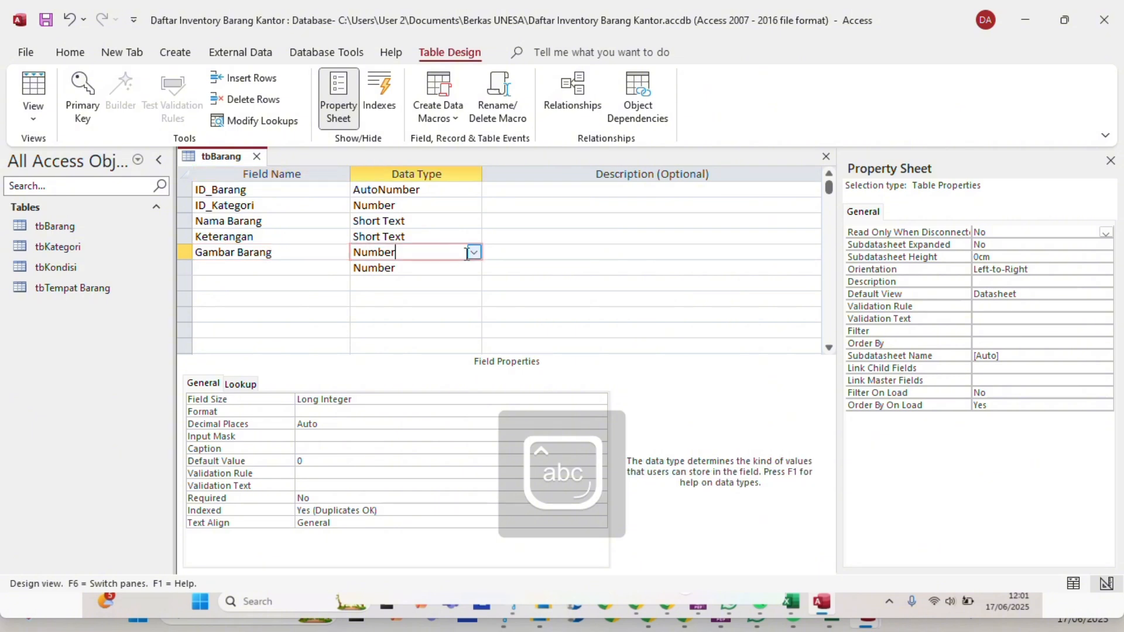
click(473, 251)
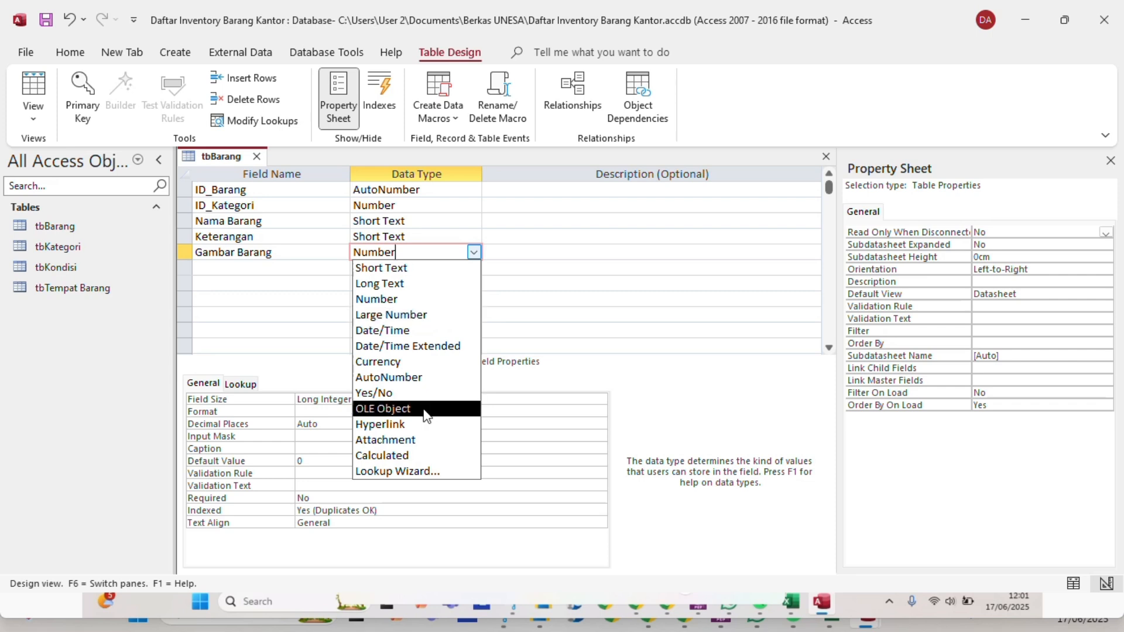
click(419, 440)
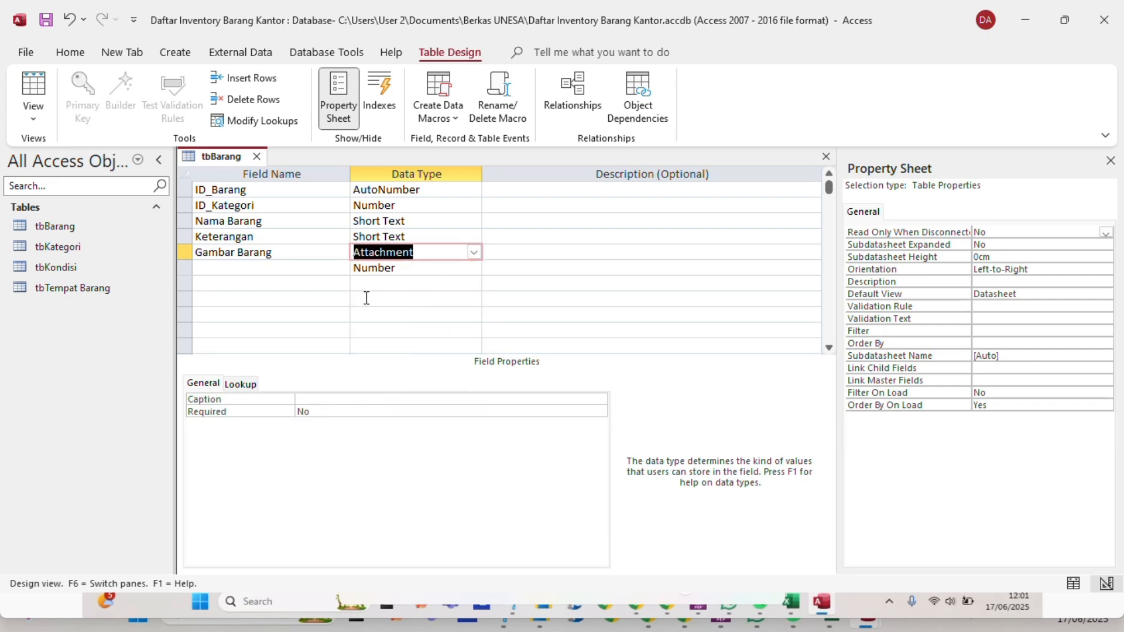
Name the sixth field of tbBarang Jumlah Barang and set its data type to Short Text.
click(324, 268)
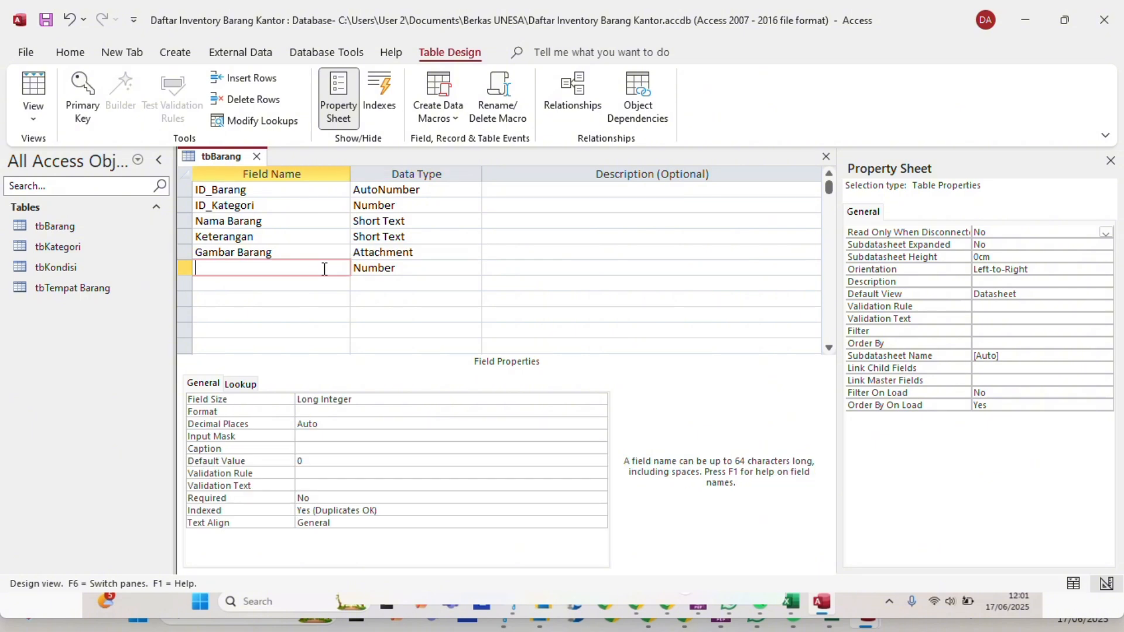
text(Jum)
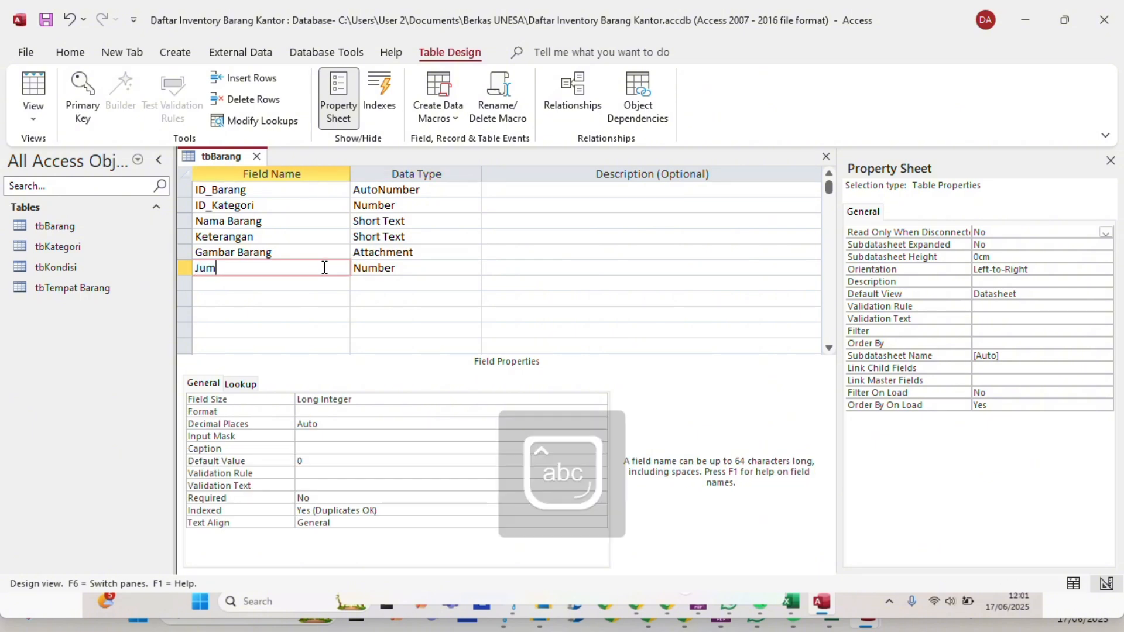
text(lah Barang)
click(427, 271)
click(476, 282)
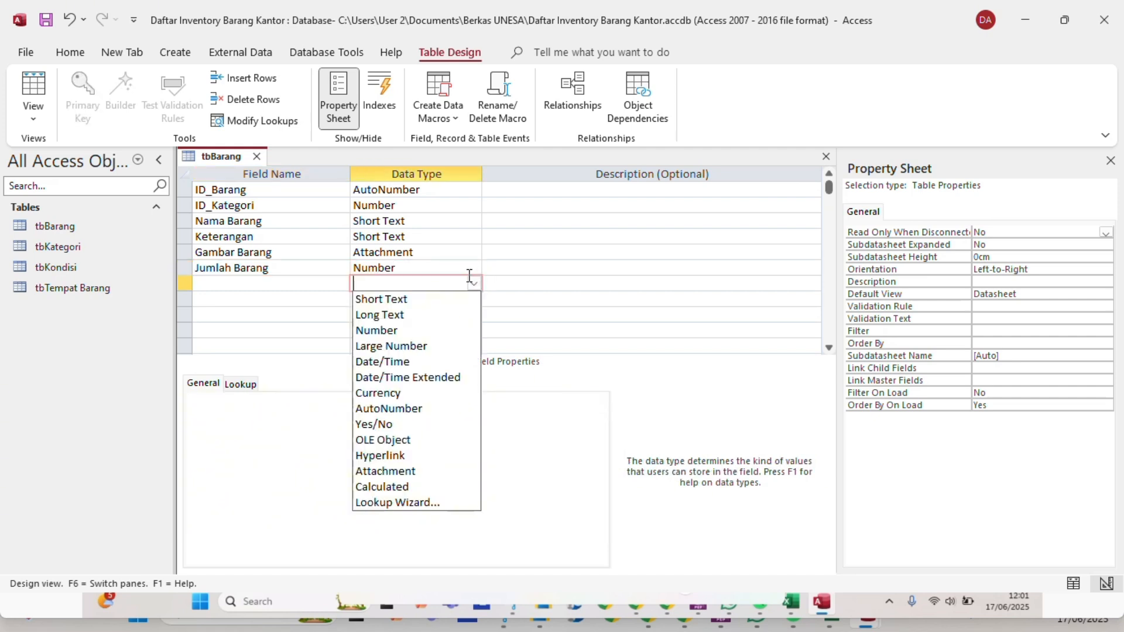
click(469, 271)
click(474, 267)
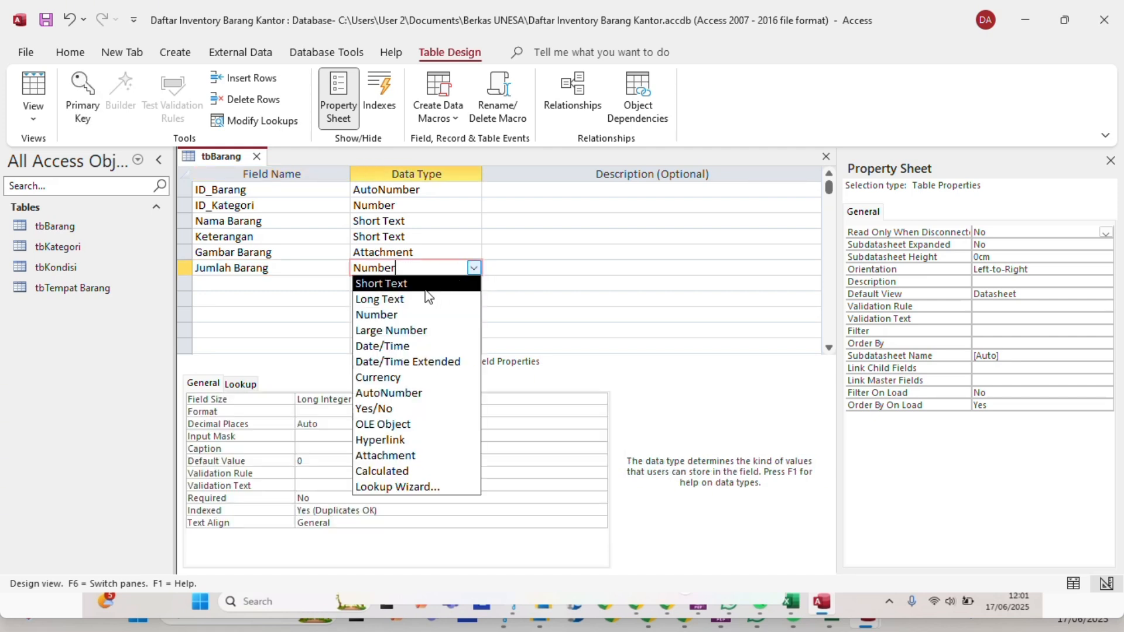
click(429, 288)
click(317, 286)
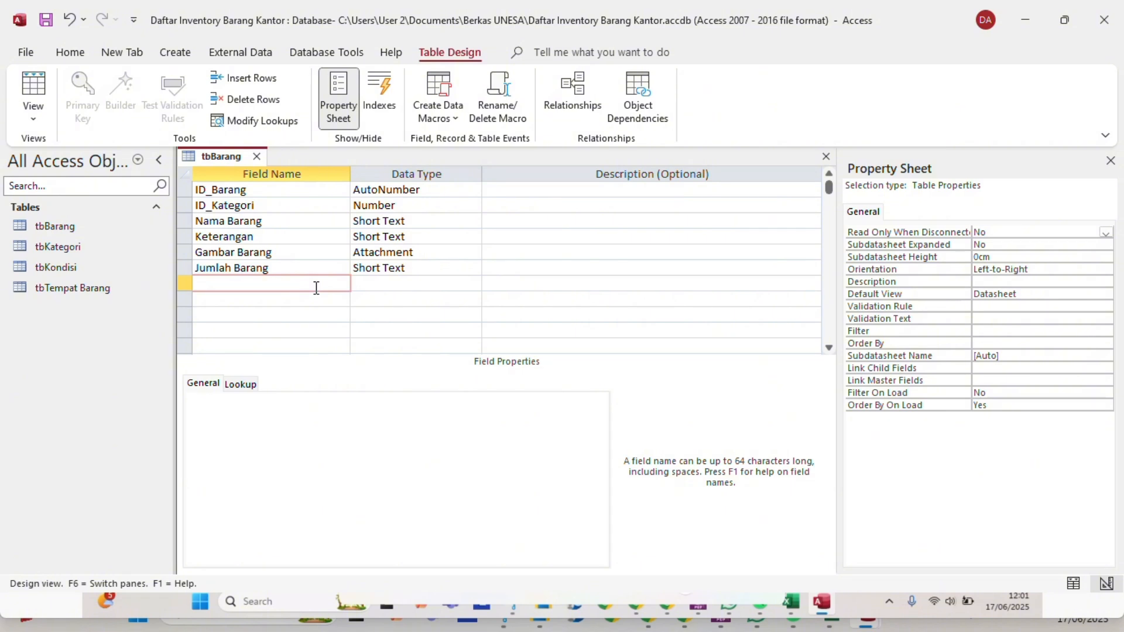
Name the seventh field of tbBarang ID_Kondisi and set its data type to Number.
key(Caps_Lock)
text(ID_)
key(Caps_Lock)
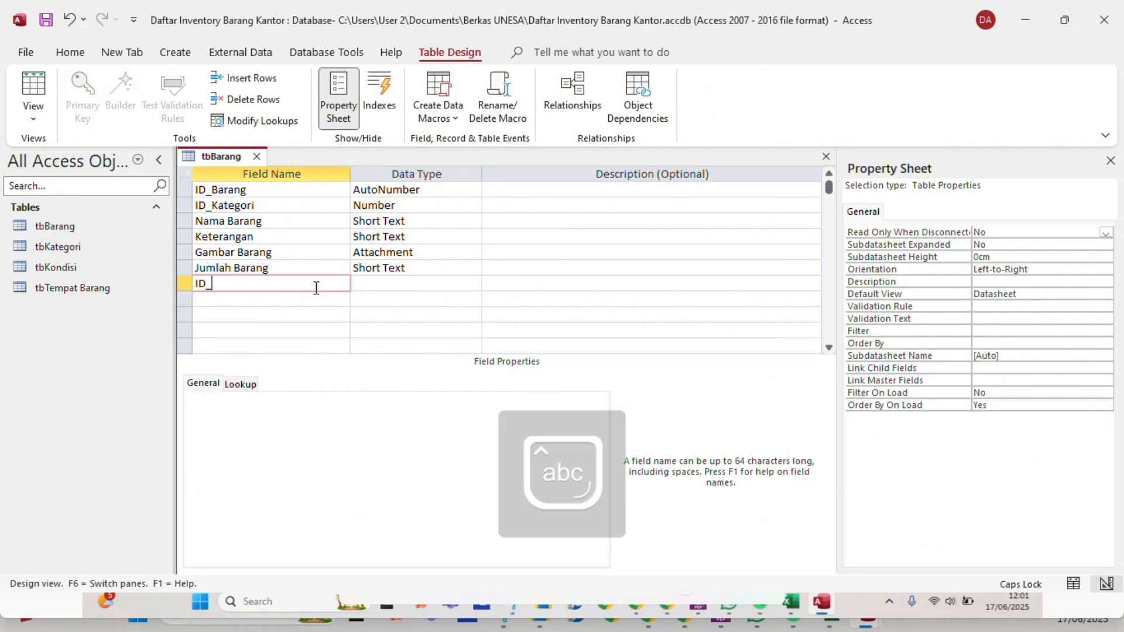
text(Kondisi)
click(391, 278)
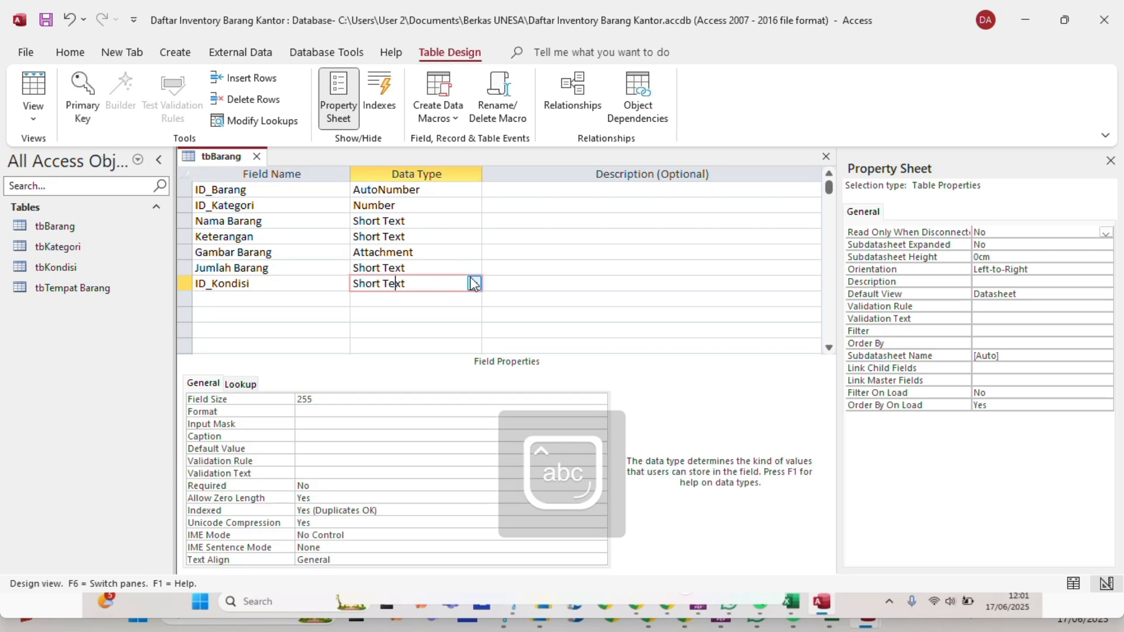
click(473, 282)
click(402, 325)
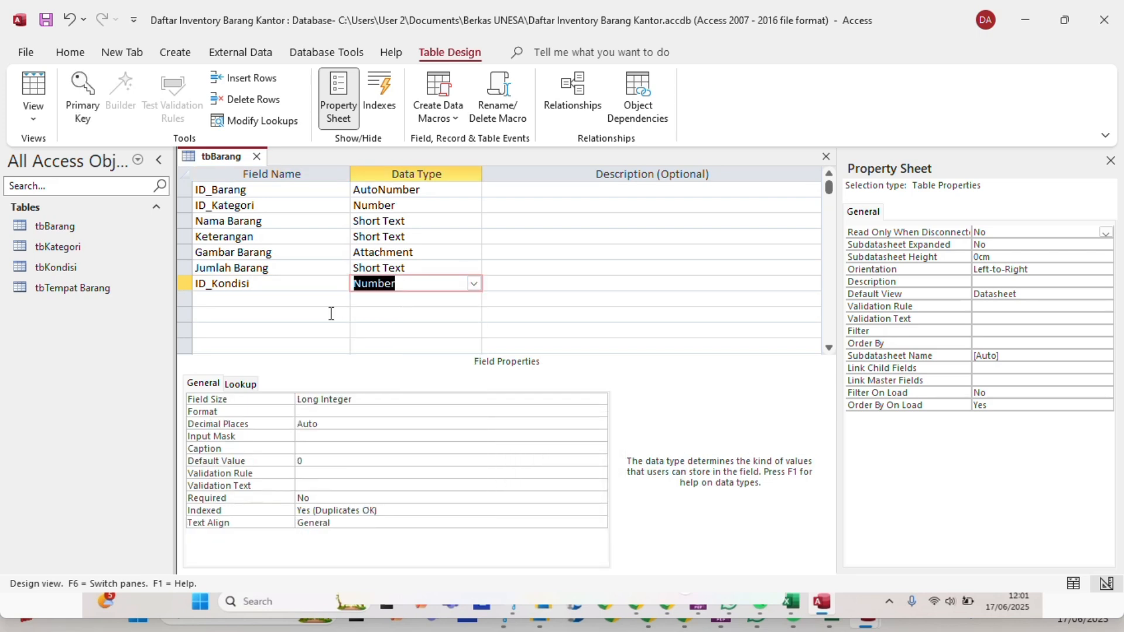
Name the eighth field of tbBarang ID_Tempat Barang and set its data type to Number.
click(322, 299)
key(Caps_Lock)
text(ID)
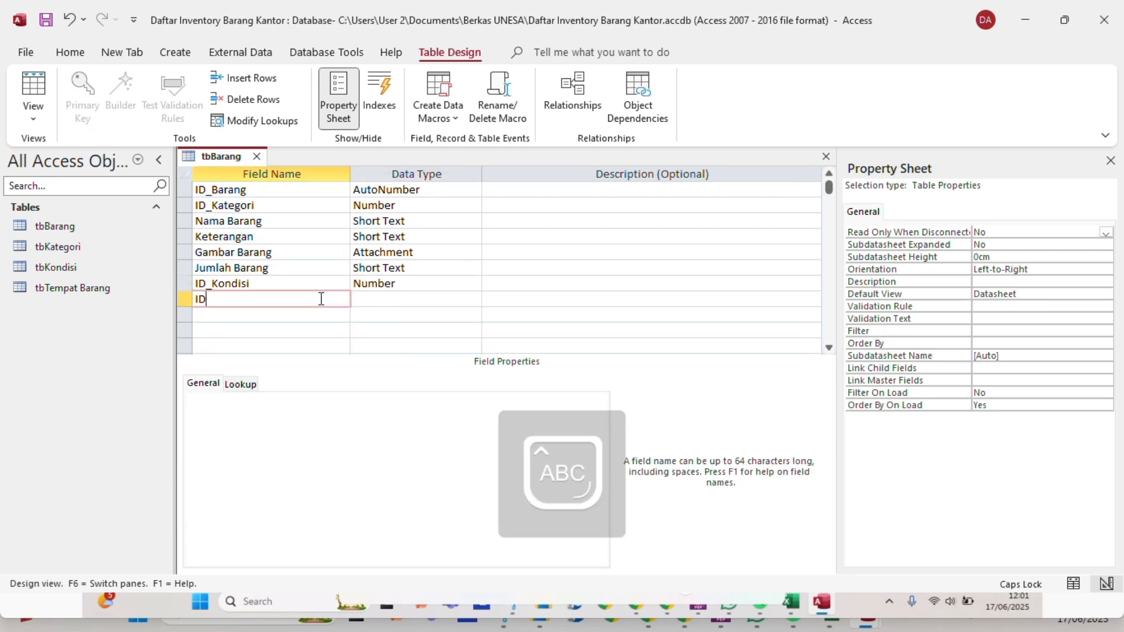
text(_)
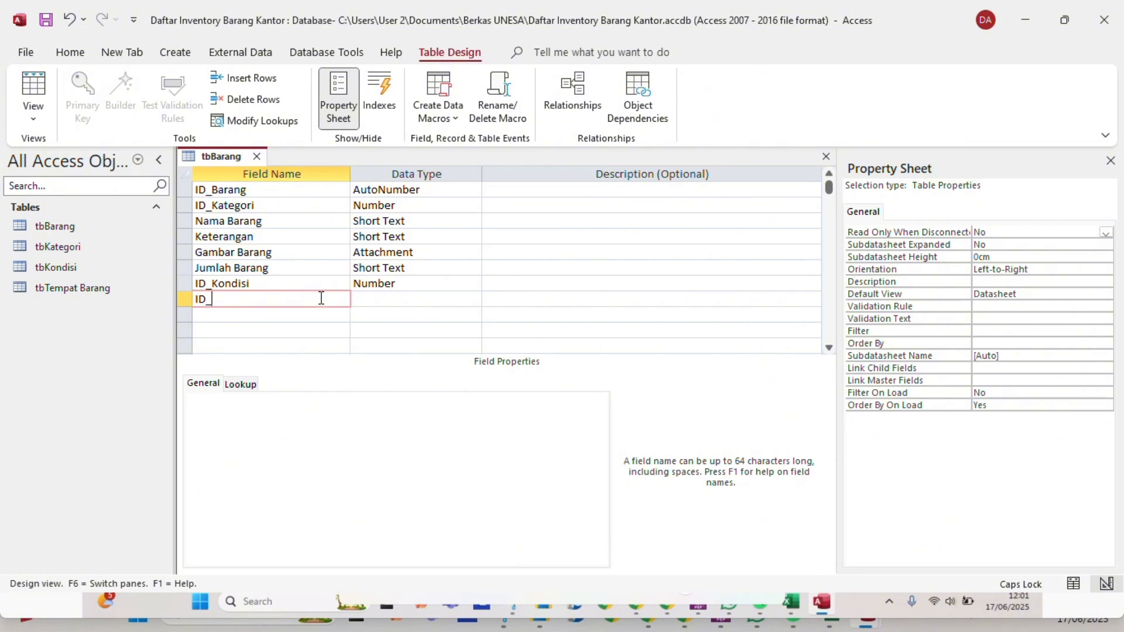
key(Caps_Lock)
text(Temp)
text(at )
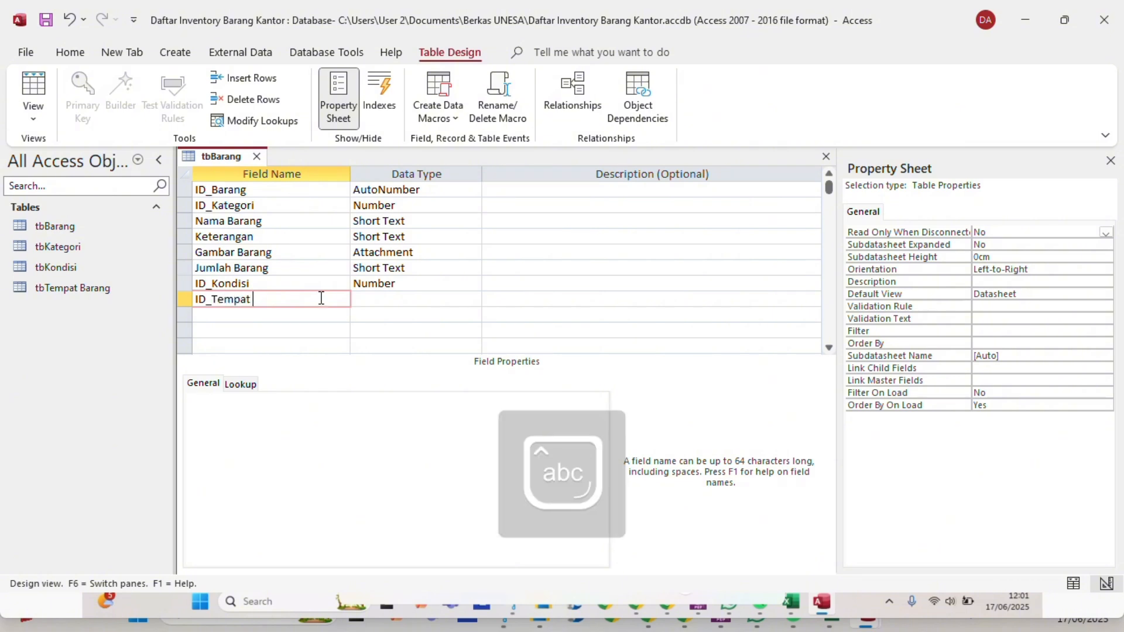
text(Barang)
click(431, 298)
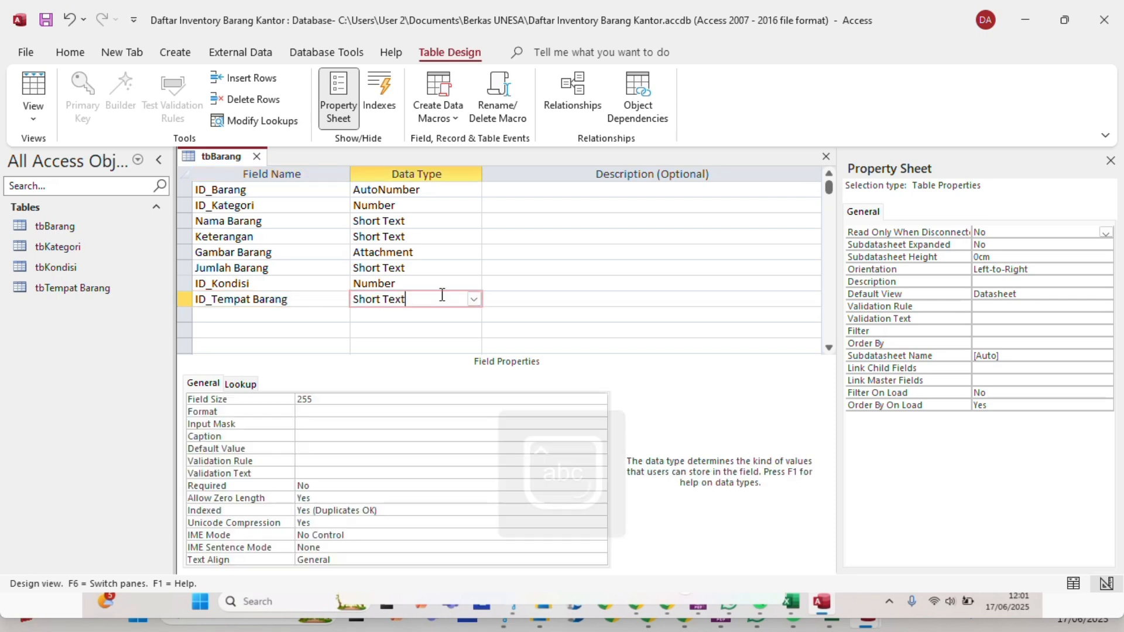
click(474, 299)
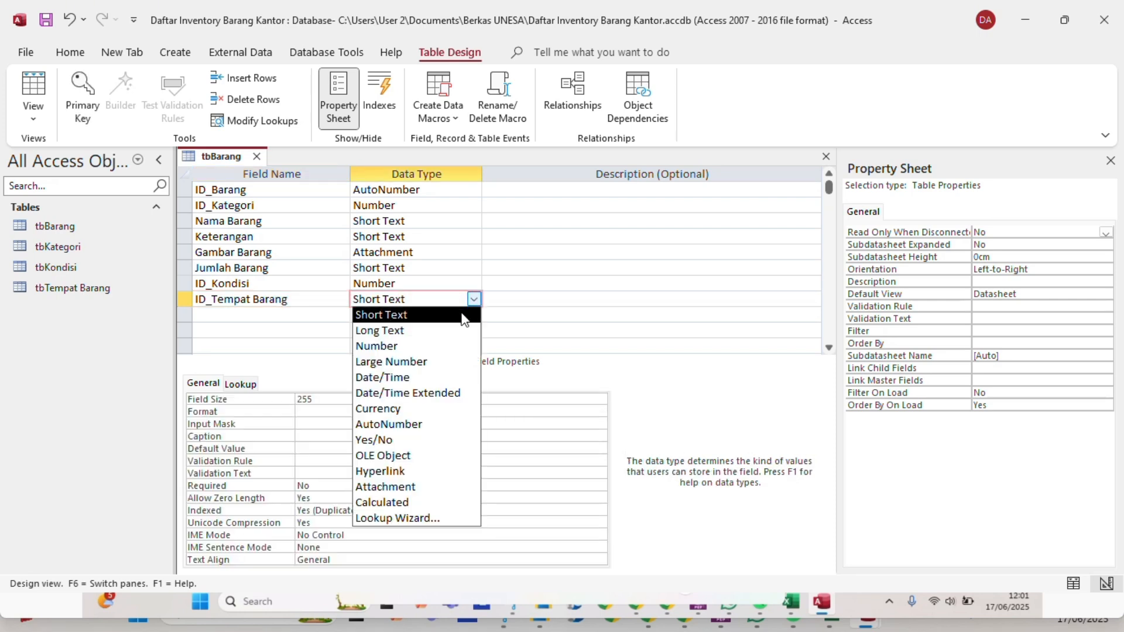
click(415, 346)
click(532, 251)
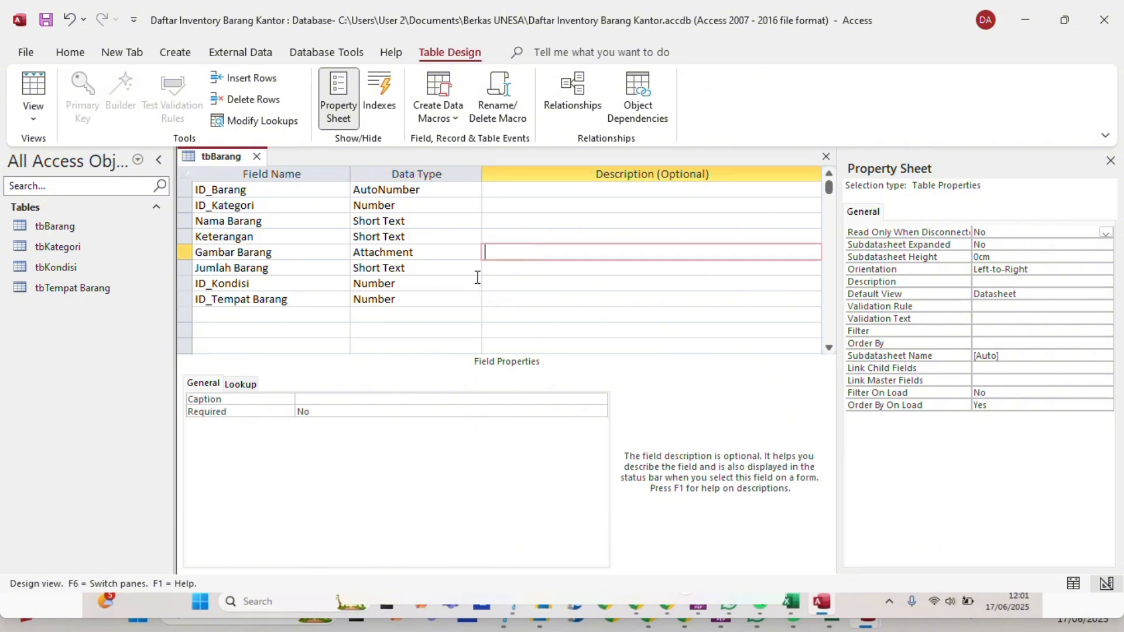
Set the lookup display control of the ID_Kategori field to Combo Box.
click(300, 205)
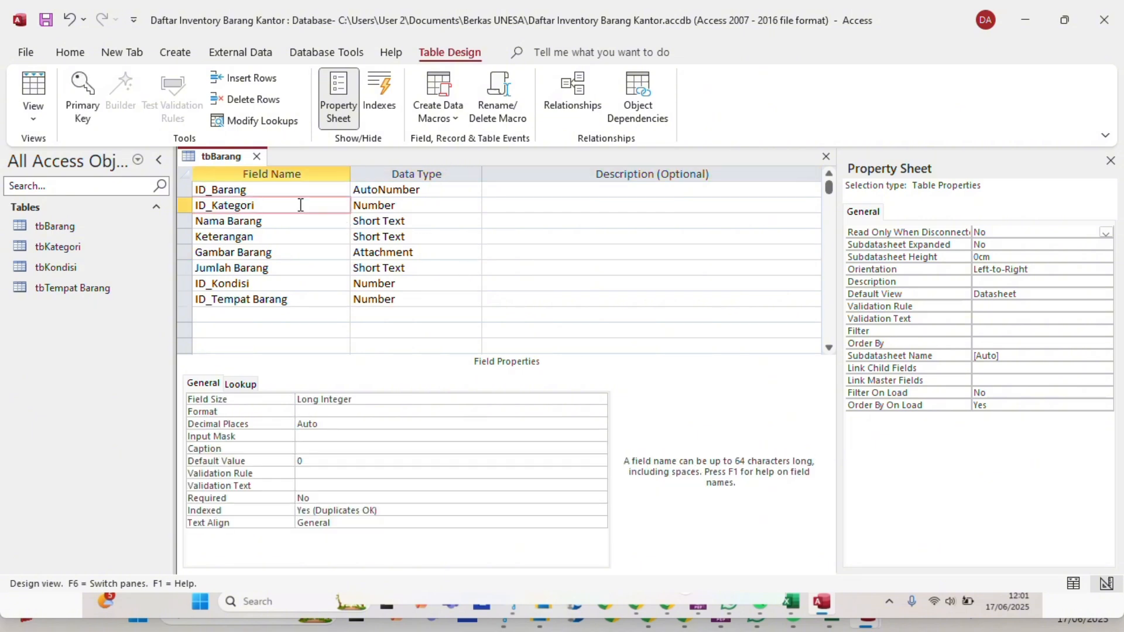
click(409, 206)
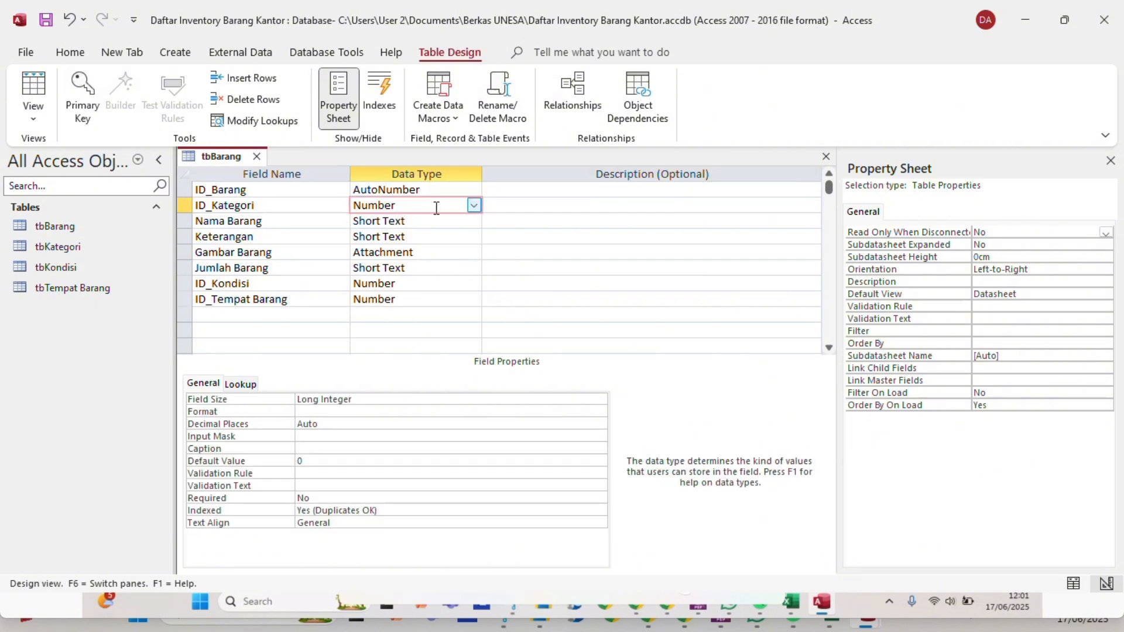
click(248, 386)
click(252, 392)
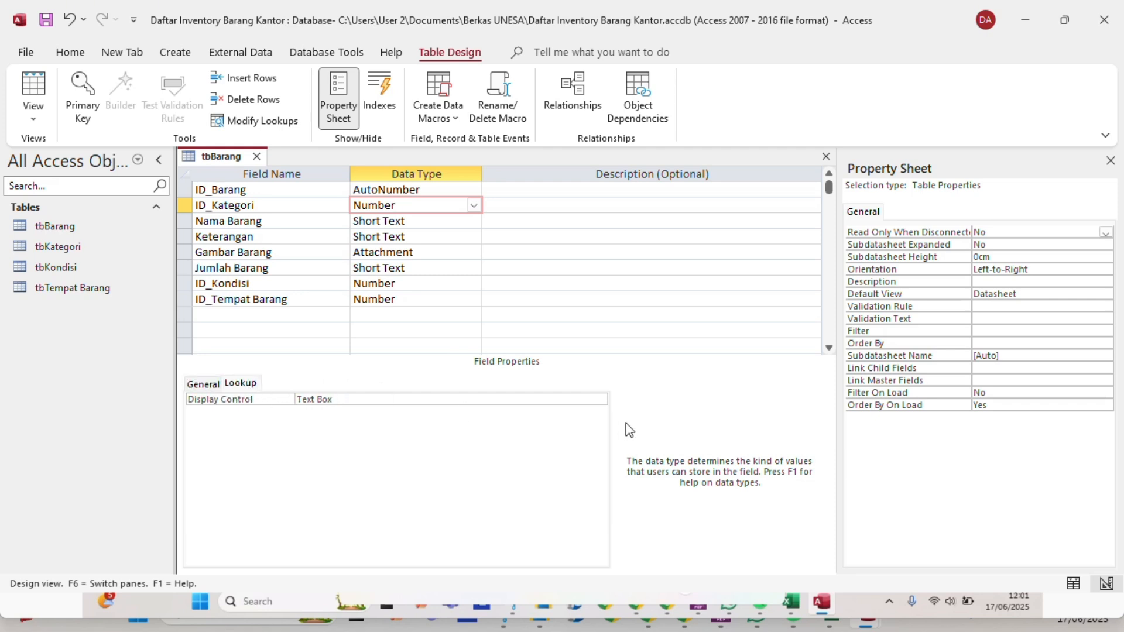
click(545, 394)
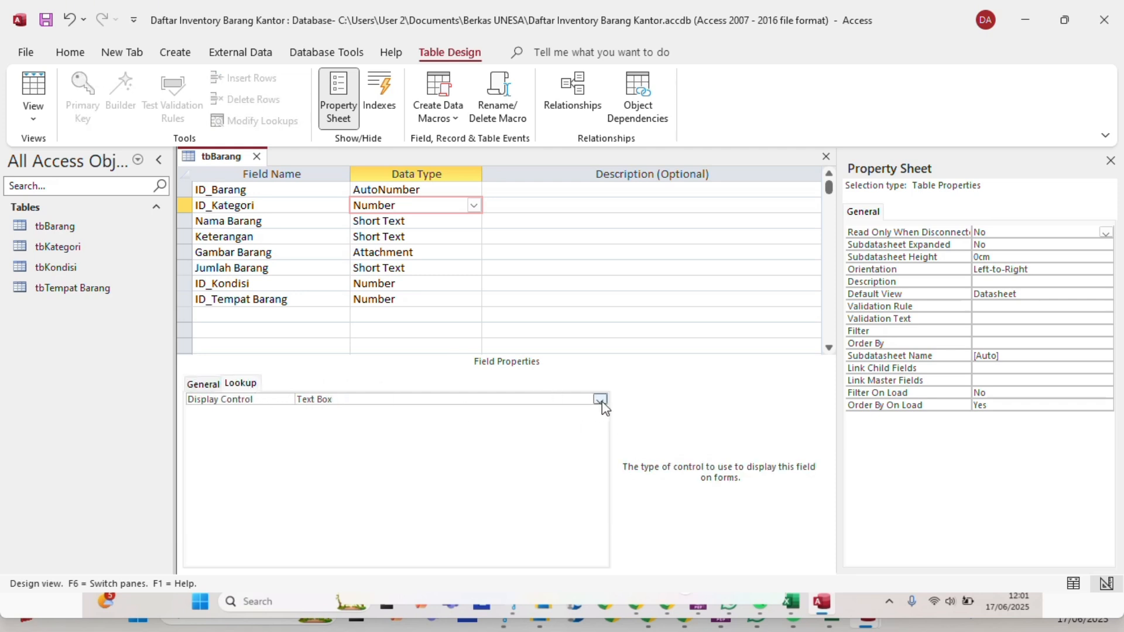
click(599, 399)
click(374, 433)
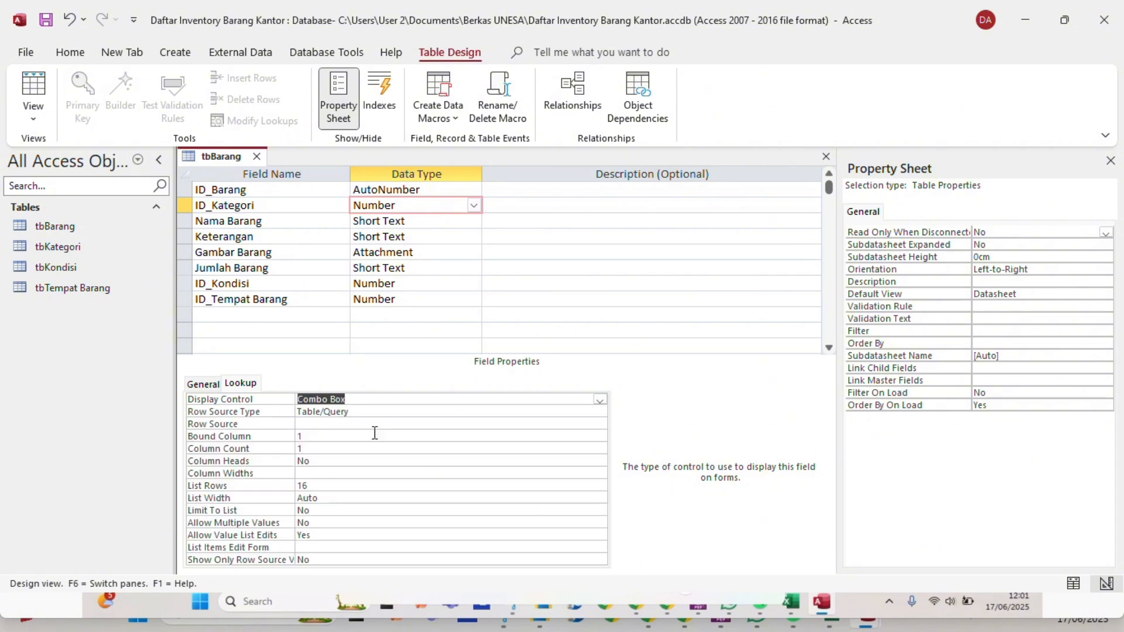
Set the lookup column count of the ID_Kategori field to 2.
click(320, 436)
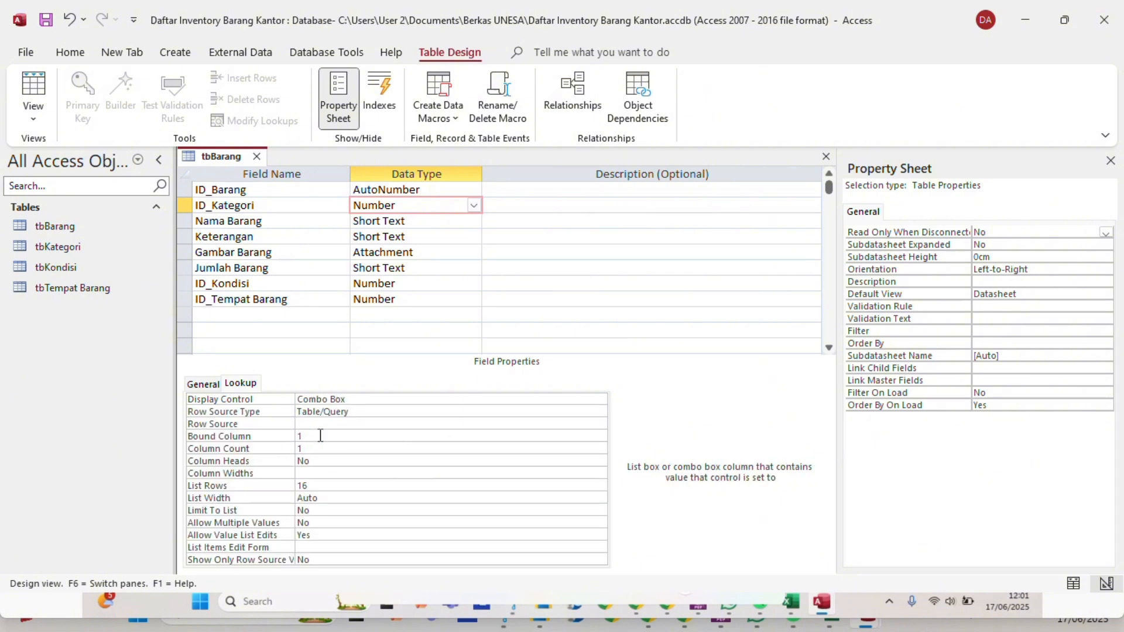
click(323, 449)
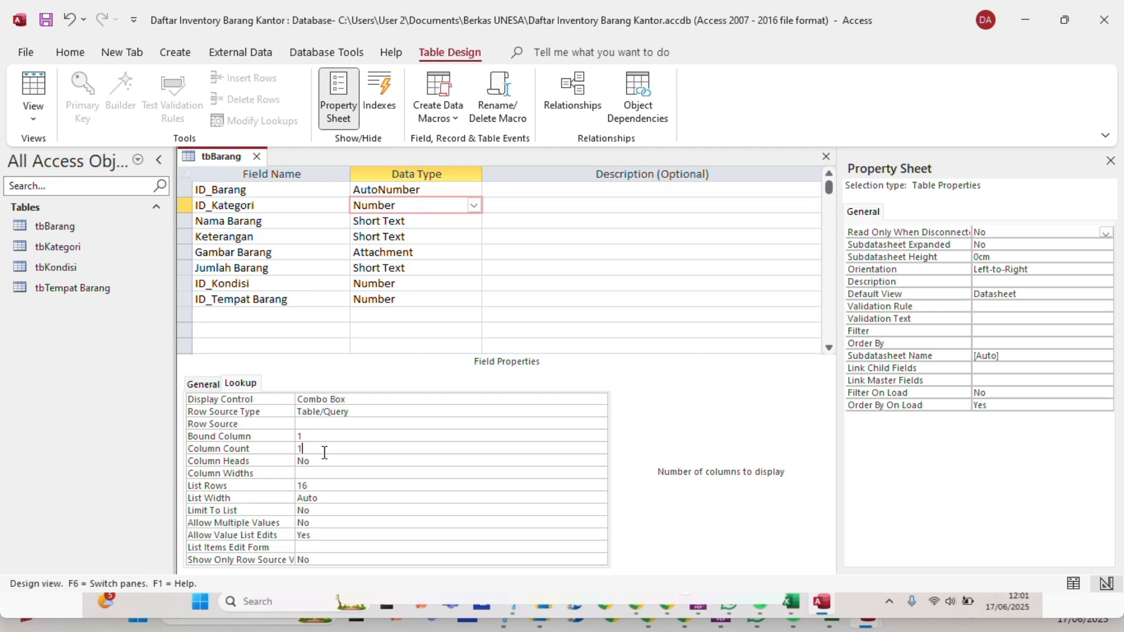
key(BackSpace)
key(Return)
click(555, 310)
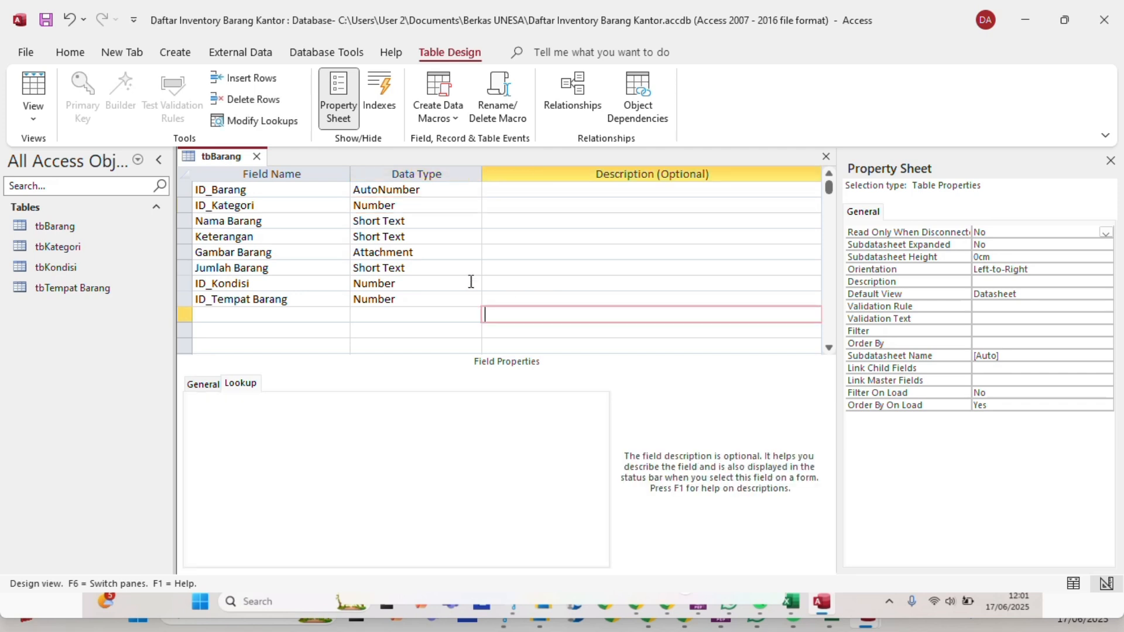
Keep ID_Kondisi as a Number field and give it a Combo Box lookup with a column count of 2.
click(437, 280)
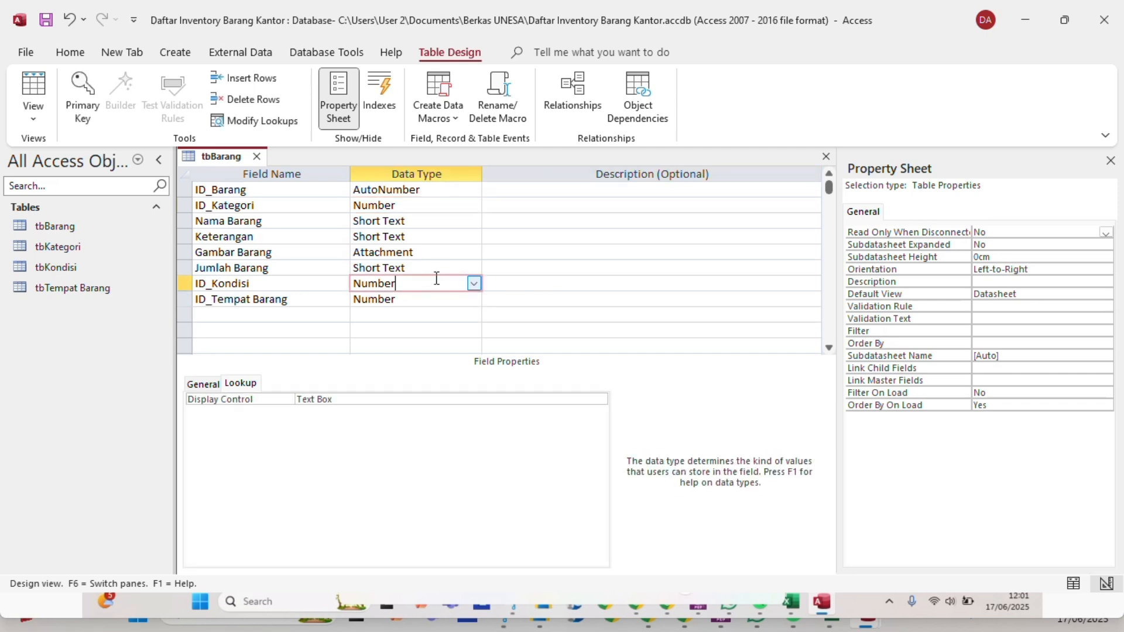
click(474, 284)
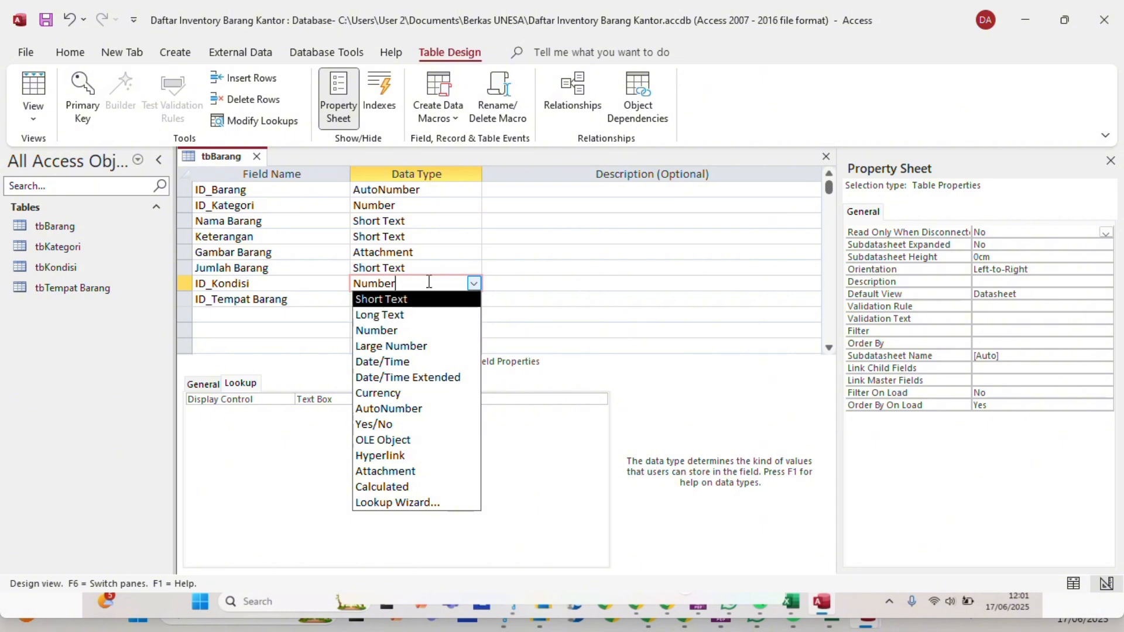
click(403, 330)
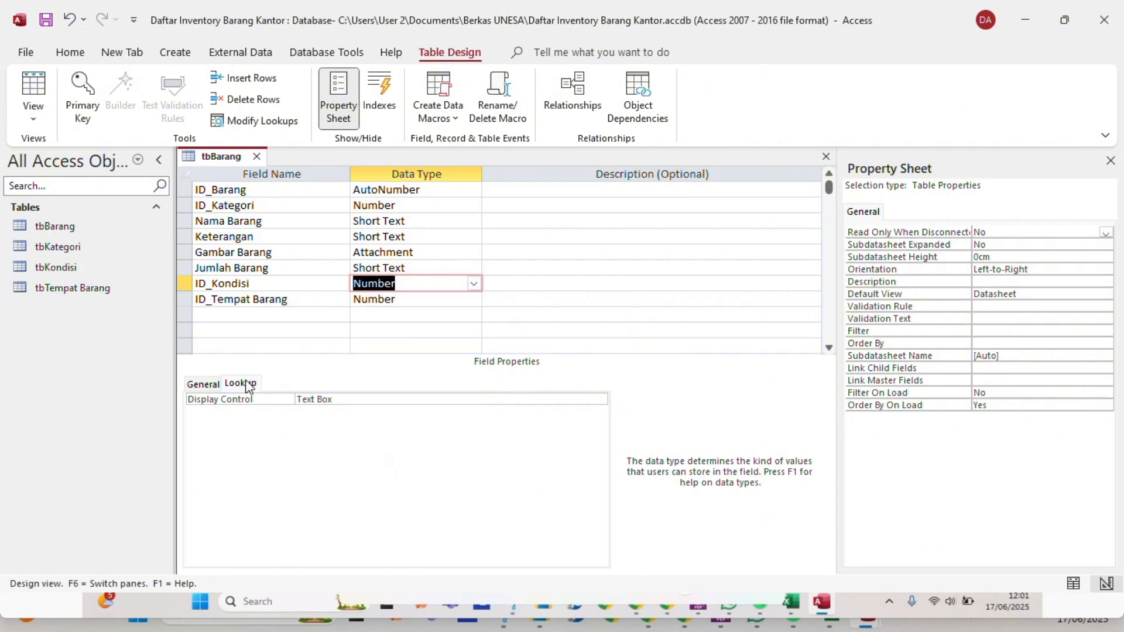
click(427, 397)
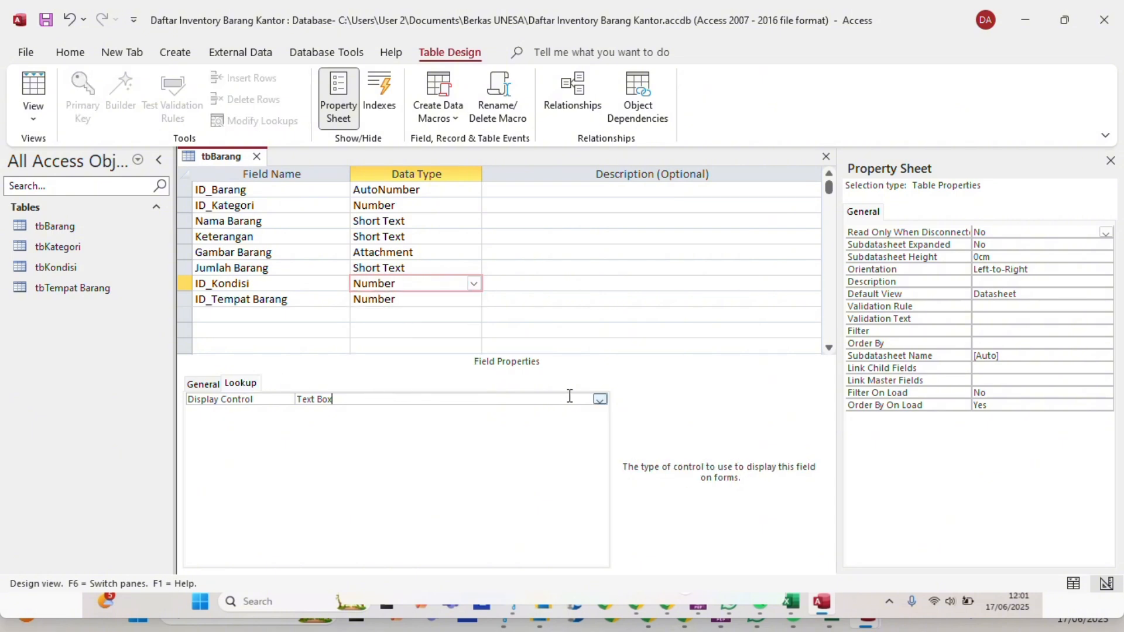
click(599, 399)
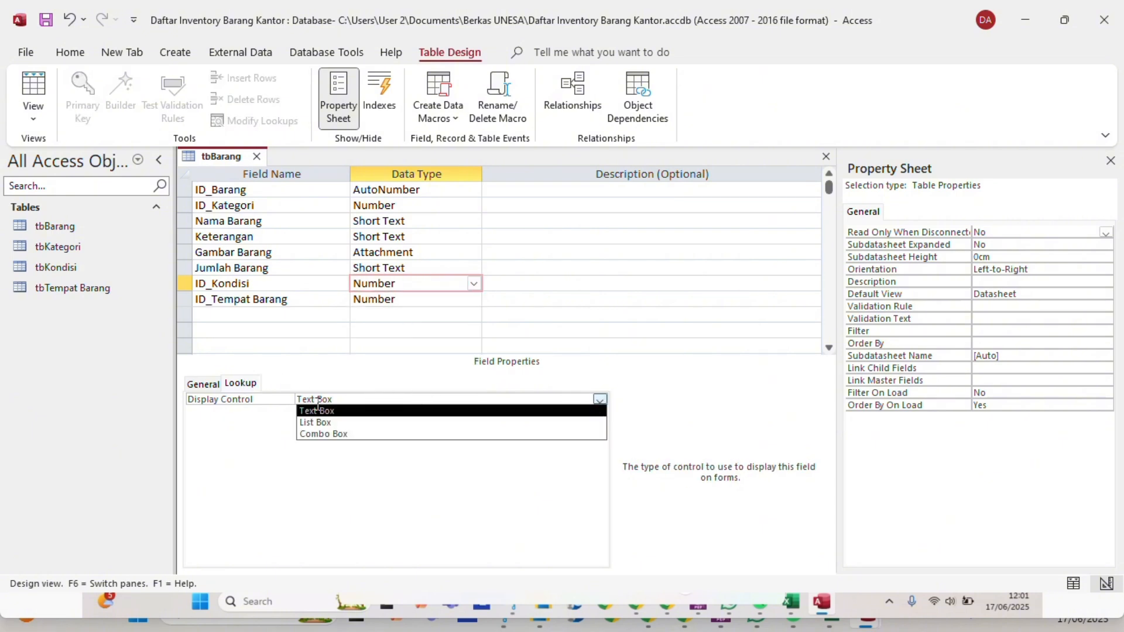
click(319, 434)
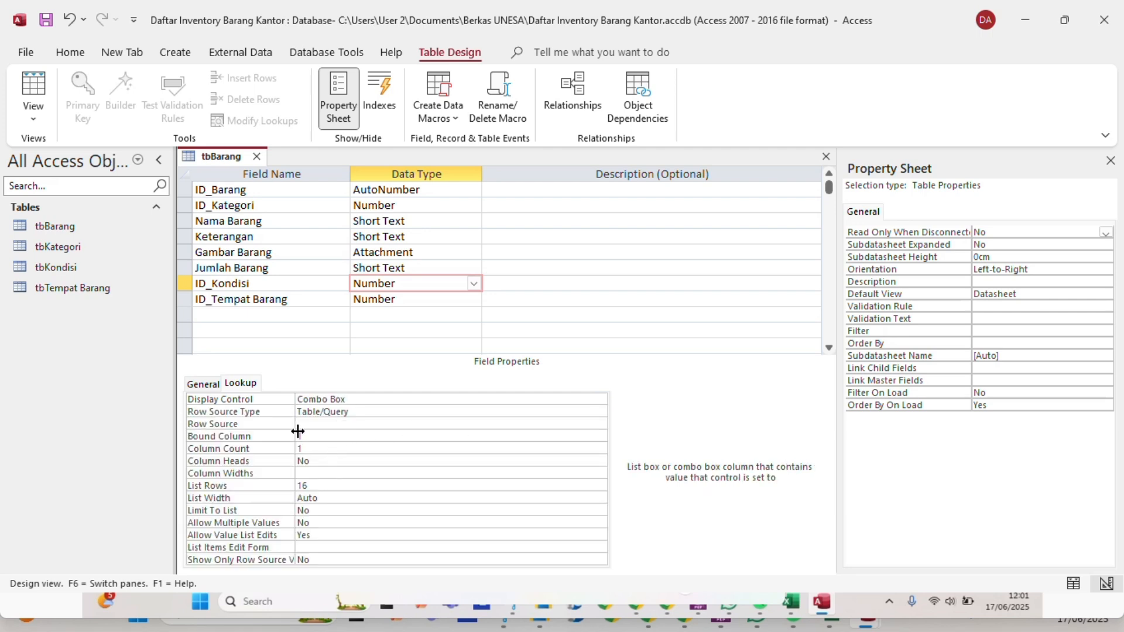
click(318, 449)
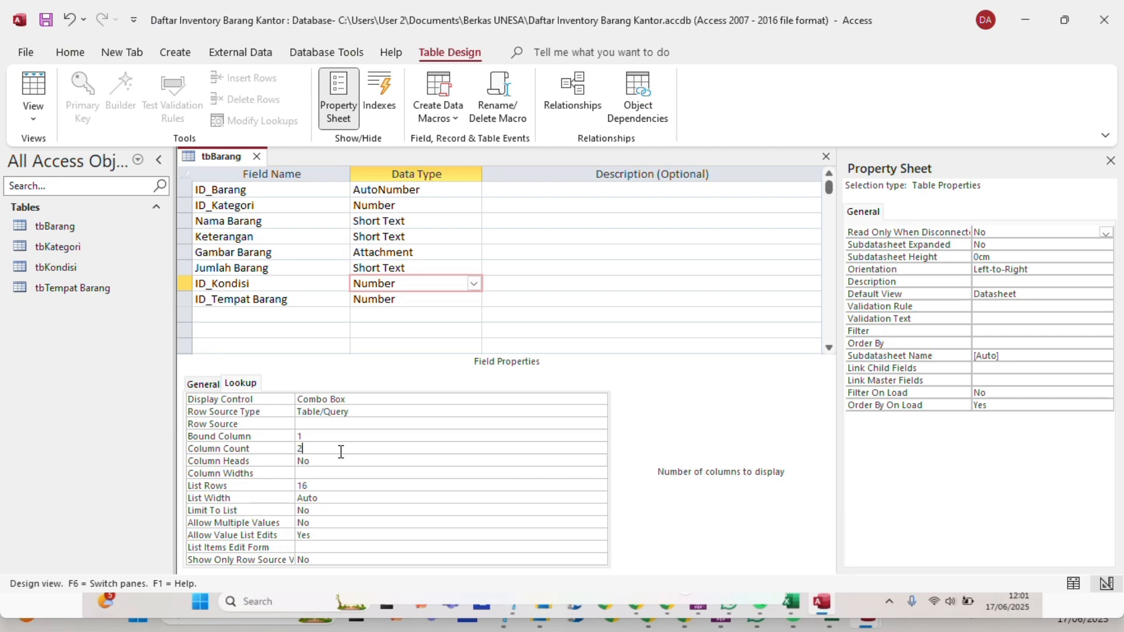
Keep ID_Tempat Barang as a Number field and give it a Combo Box lookup with a column count of 2.
click(433, 297)
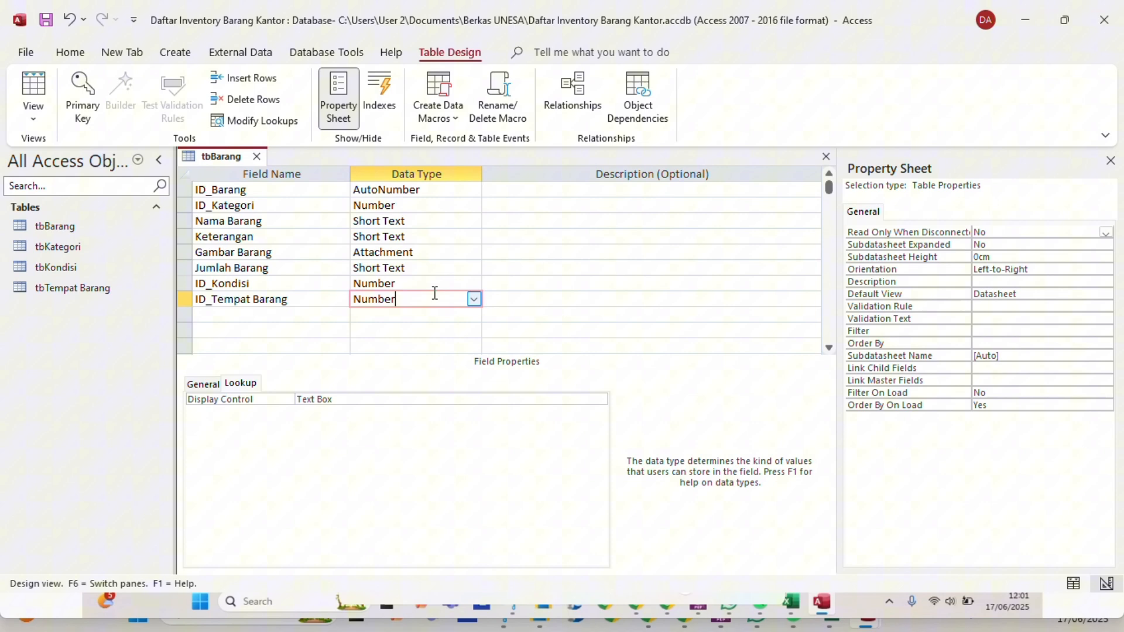
click(474, 300)
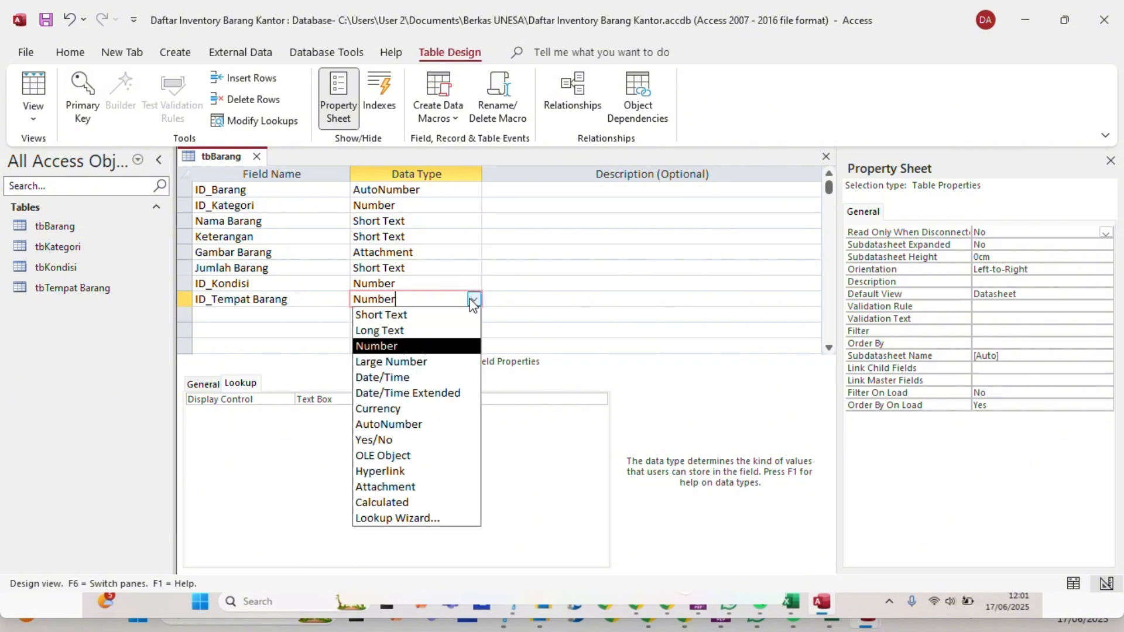
click(416, 344)
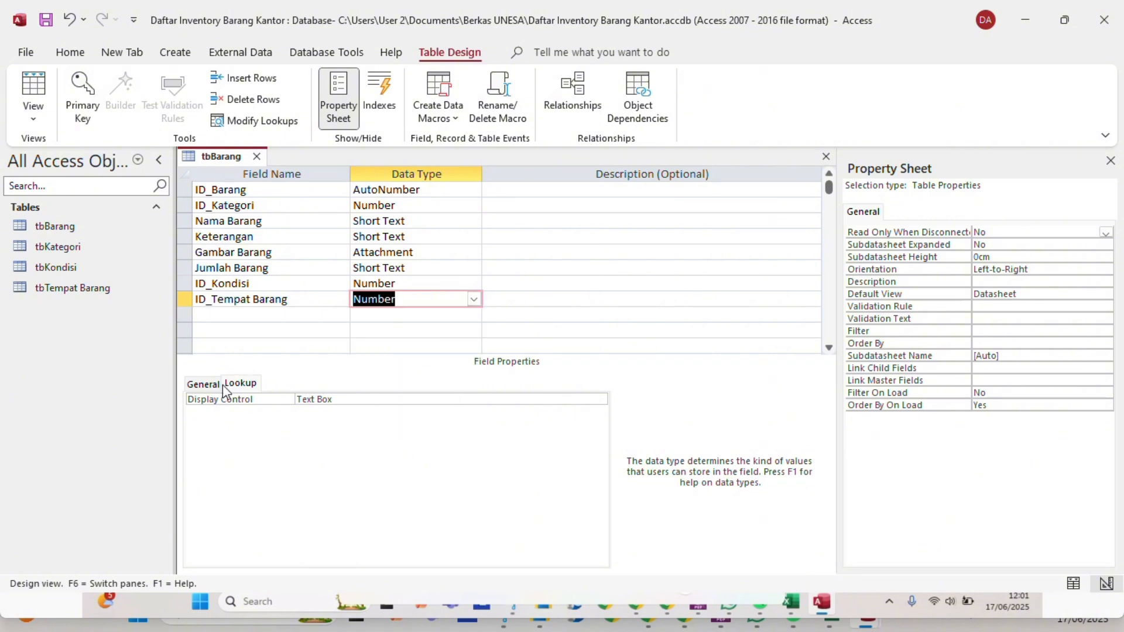
click(401, 400)
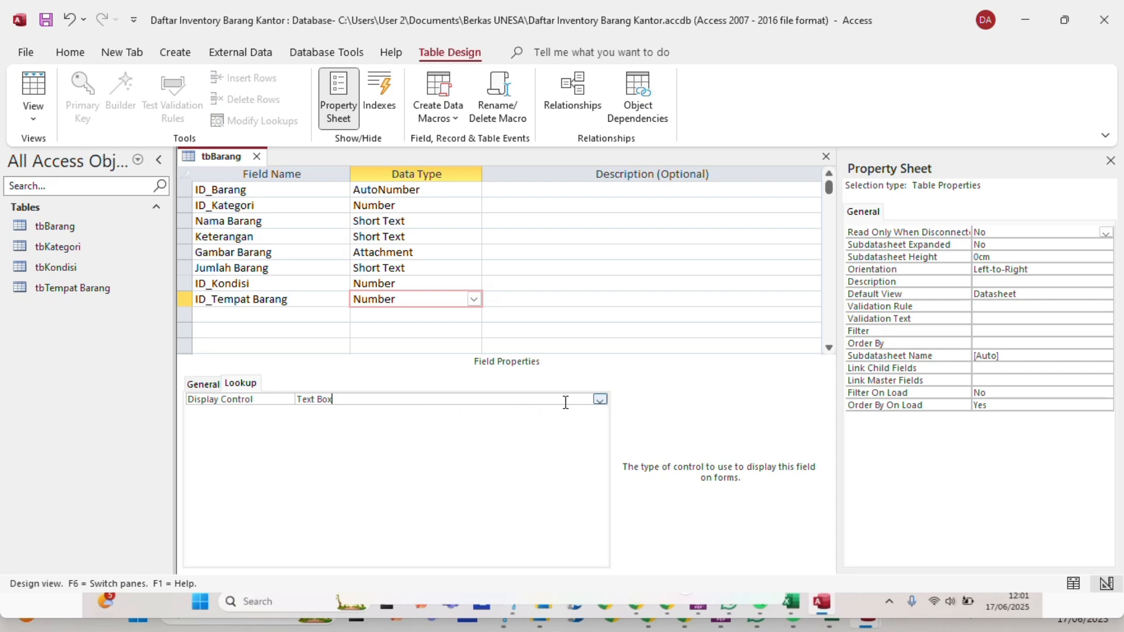
click(598, 399)
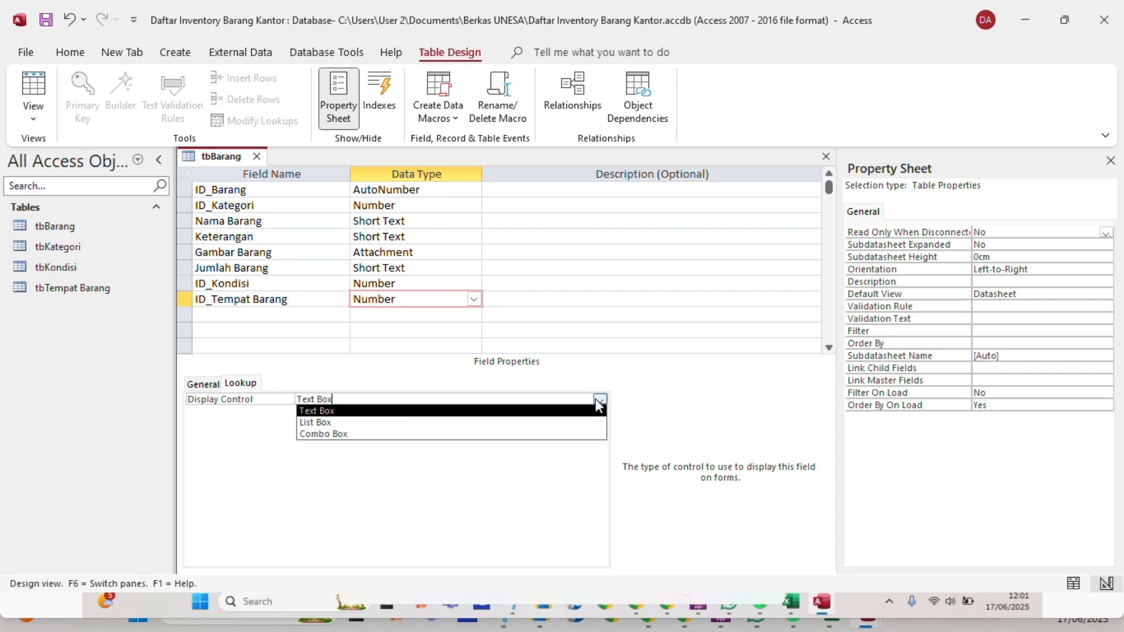
click(338, 436)
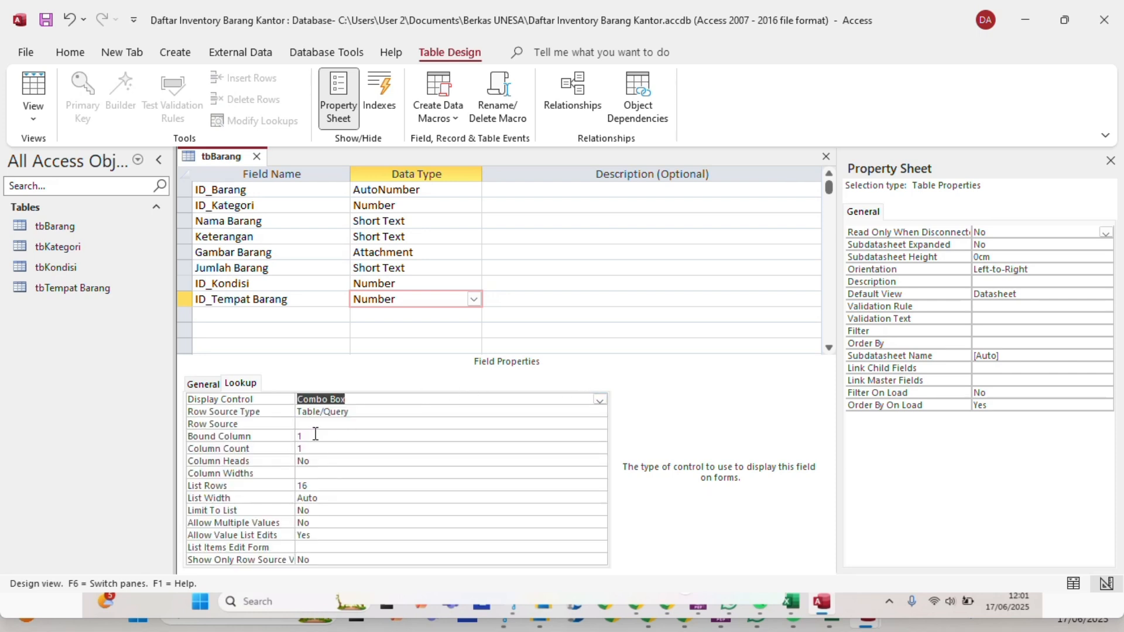
click(316, 449)
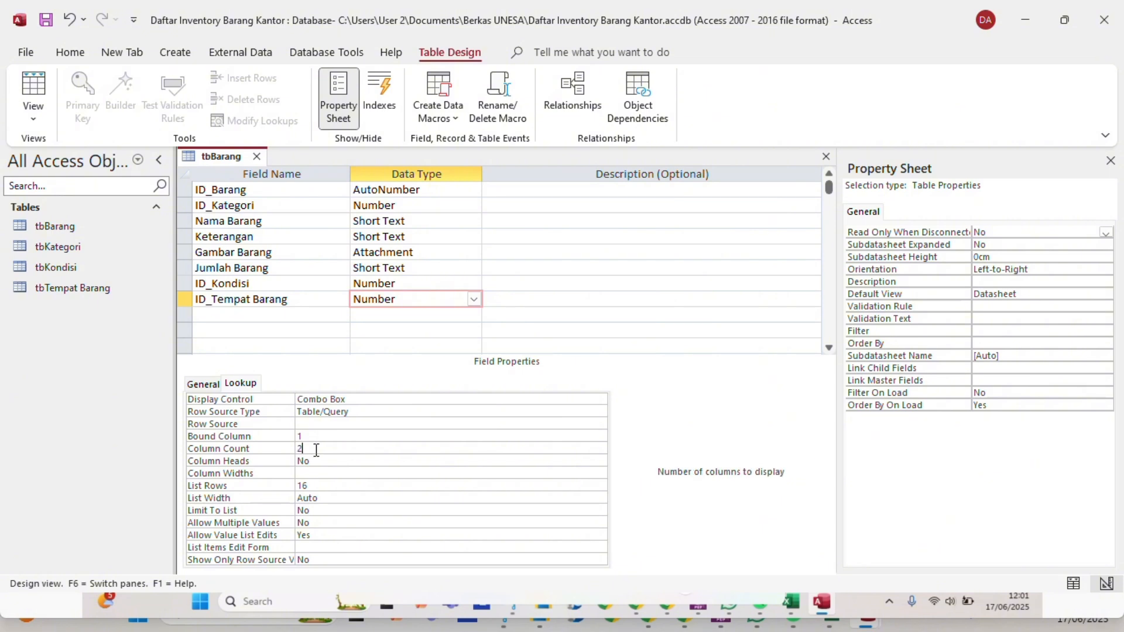
text(2)
key(Return)
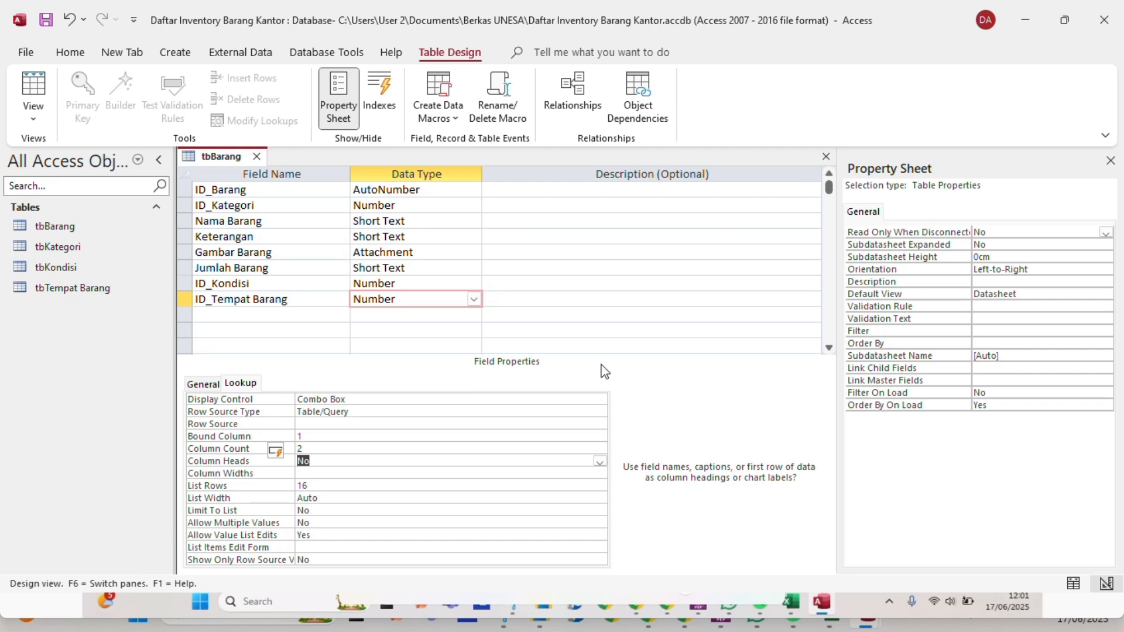
key(Return)
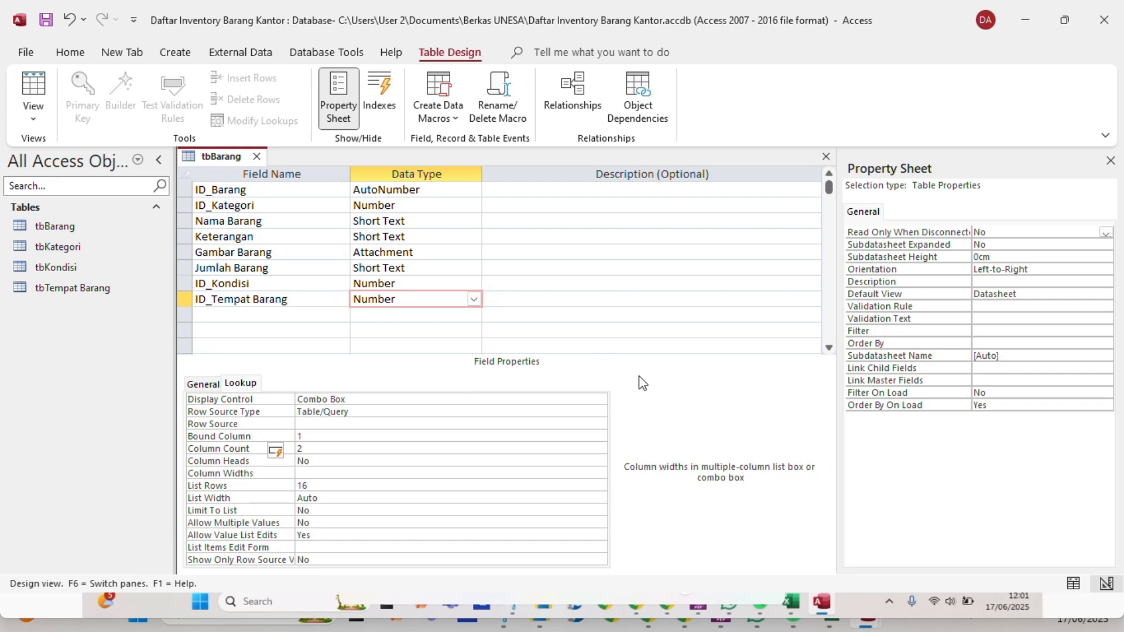
click(552, 300)
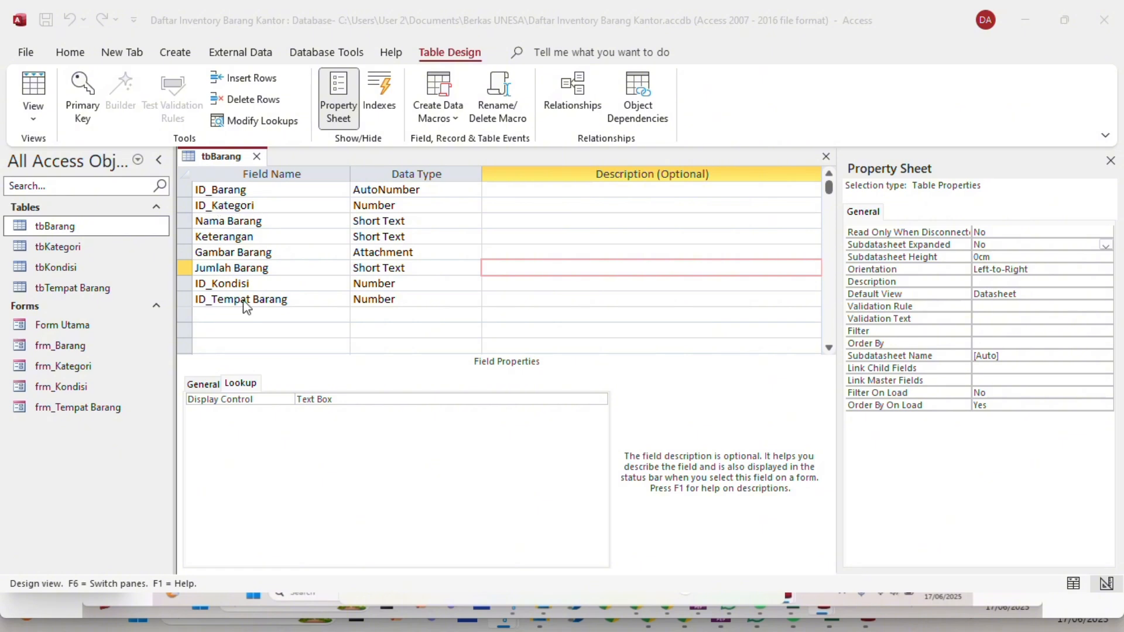
Open the query builder for the Row Source of the ID_Kategori field and add the tbKategori table to it.
click(297, 205)
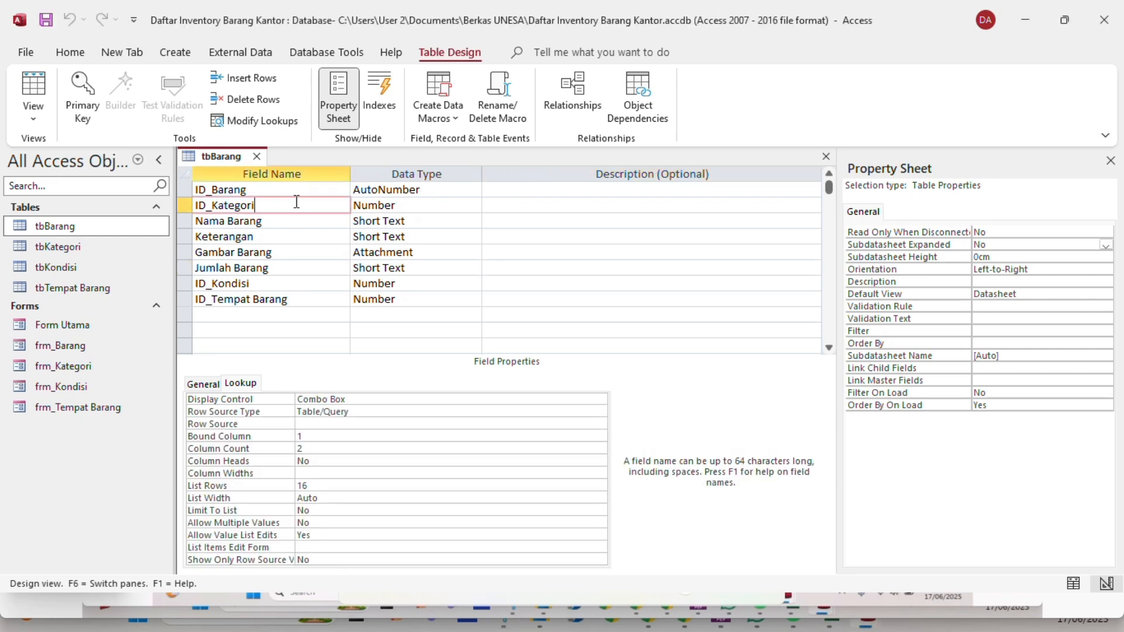
click(410, 206)
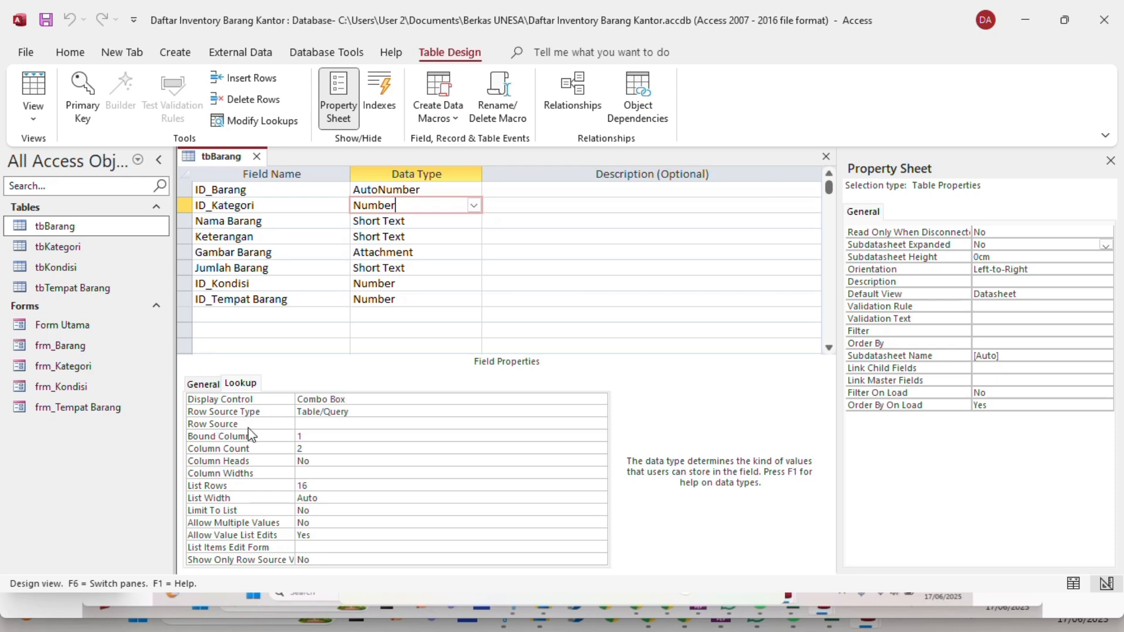
click(328, 424)
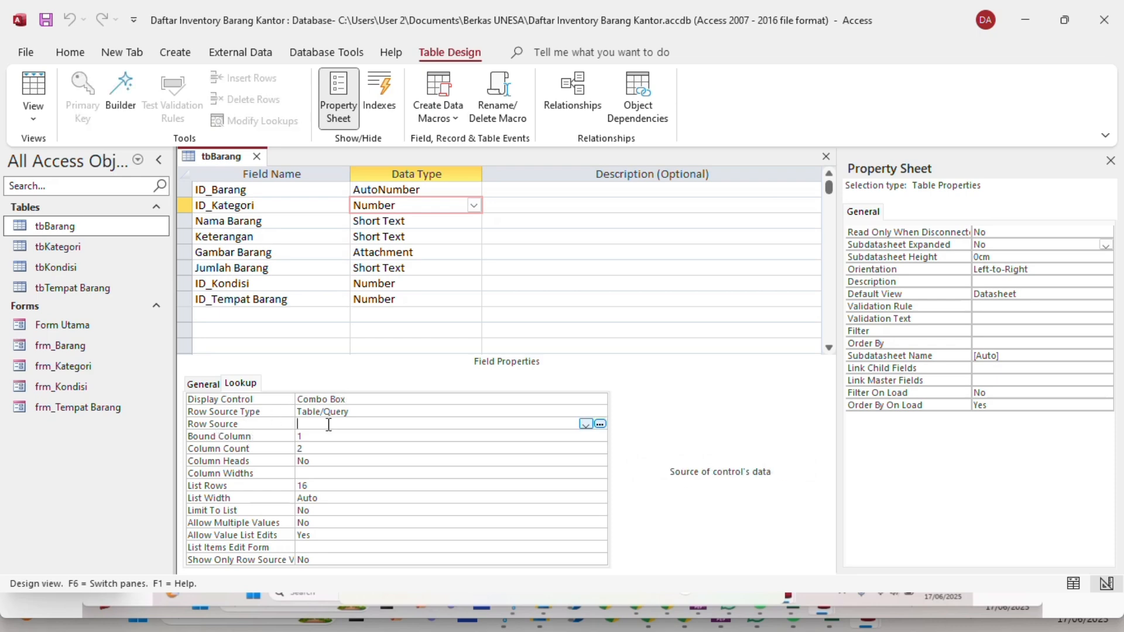
click(600, 424)
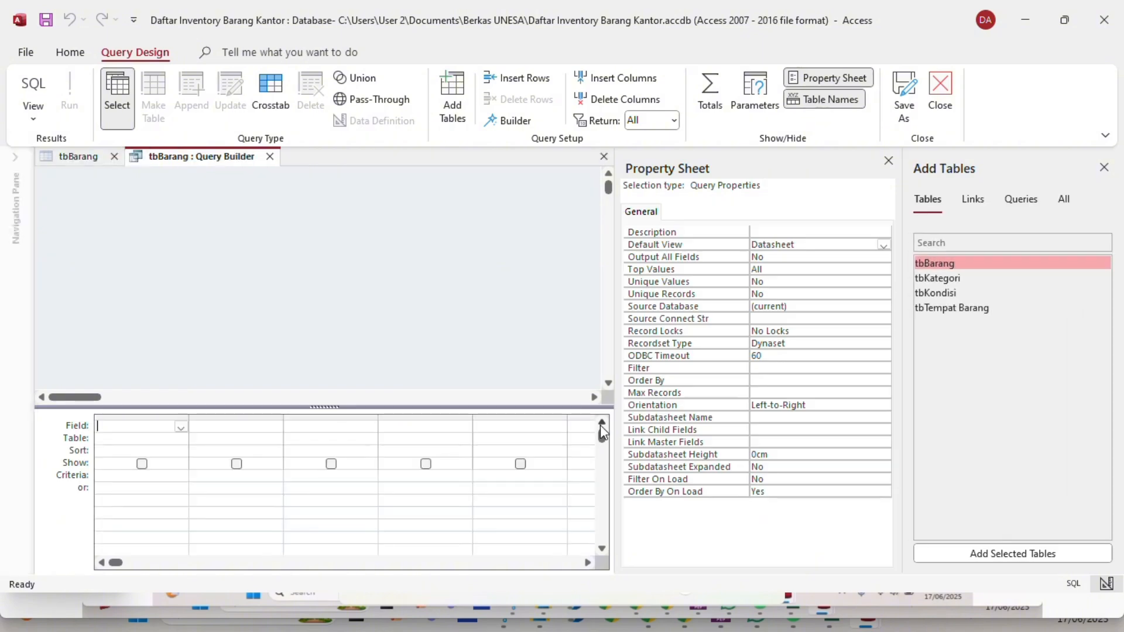
click(953, 279)
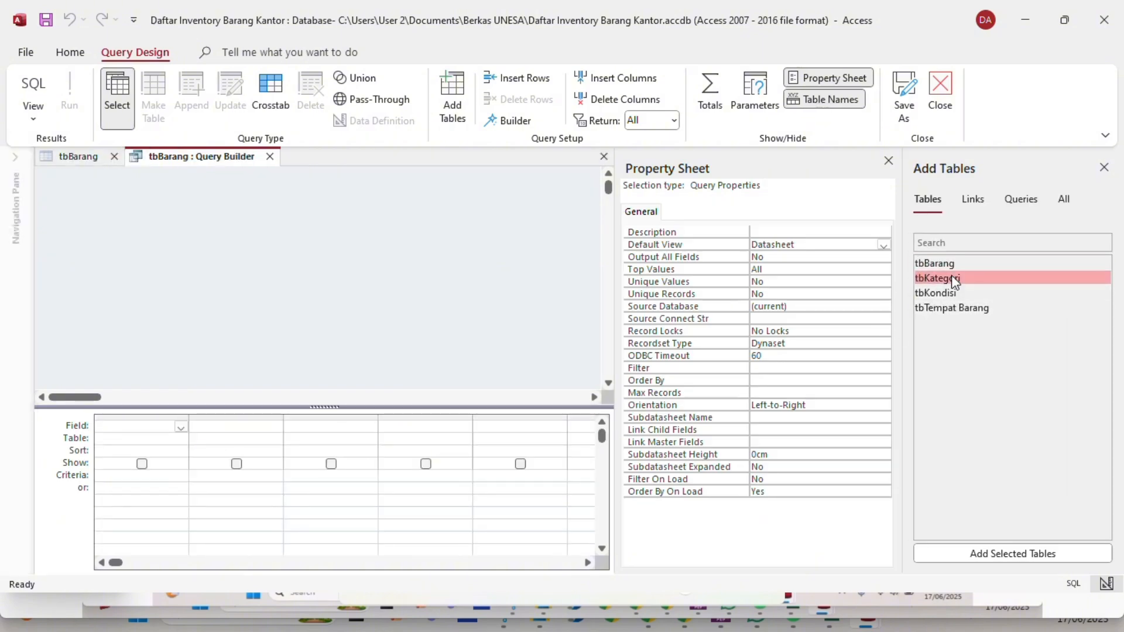
double_click(953, 280)
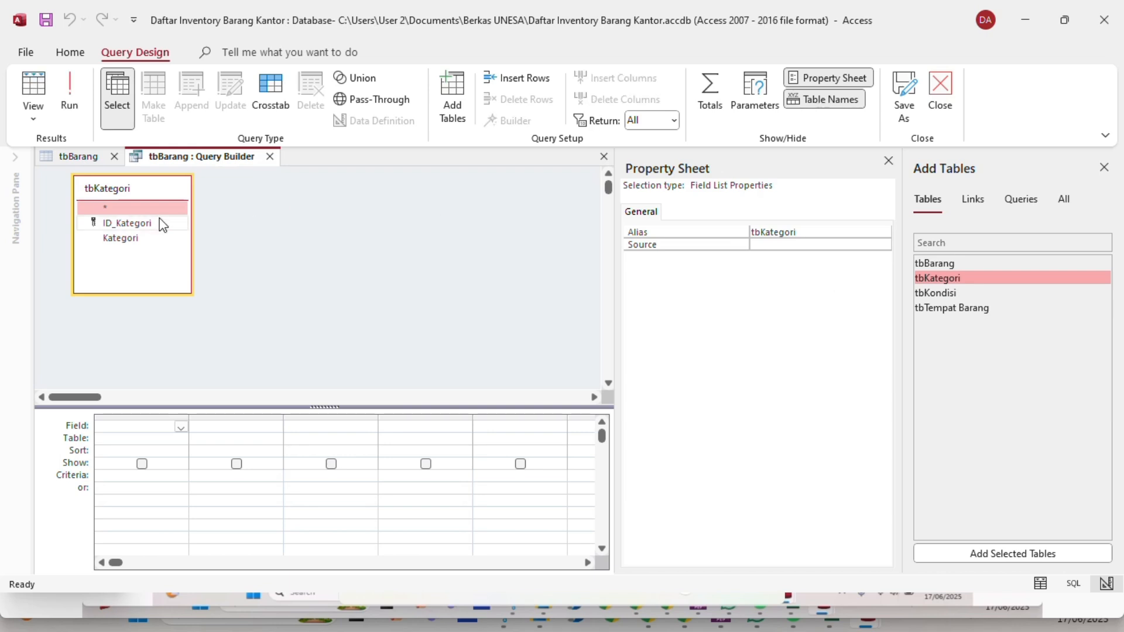
Include the ID_Kategori and Kategori fields in the lookup query, and save and close the query builder.
click(135, 228)
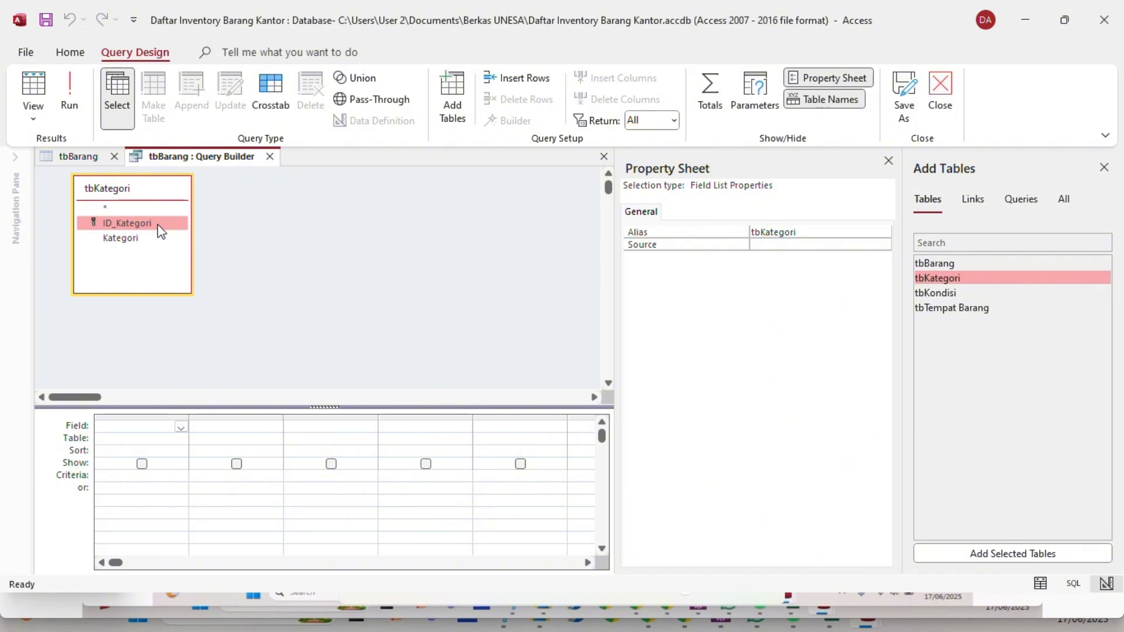
double_click(157, 224)
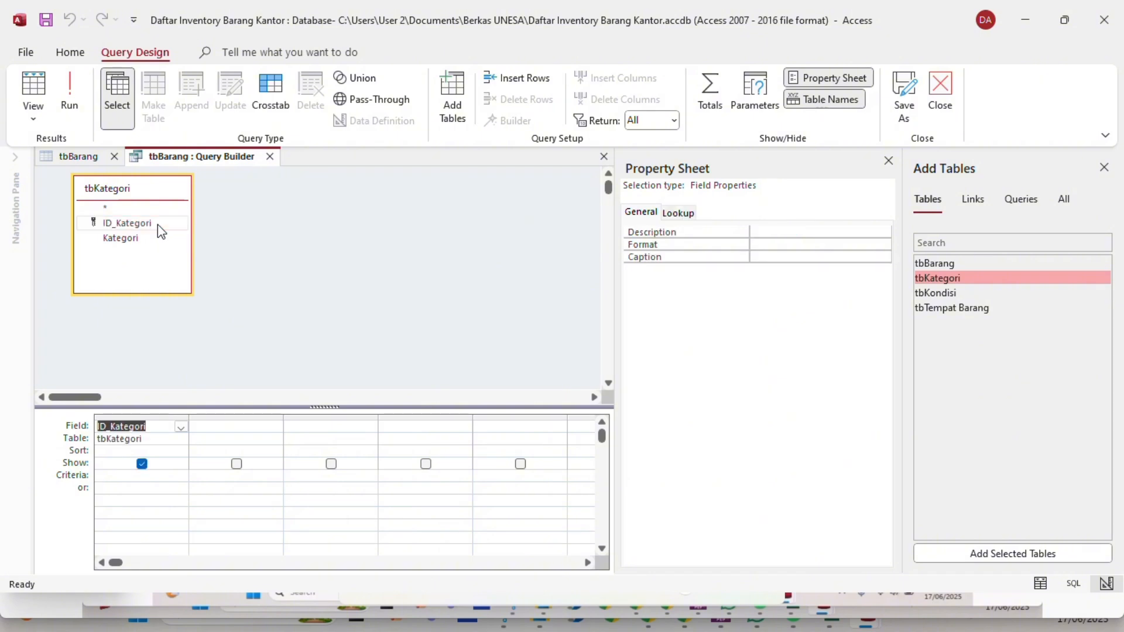
double_click(124, 238)
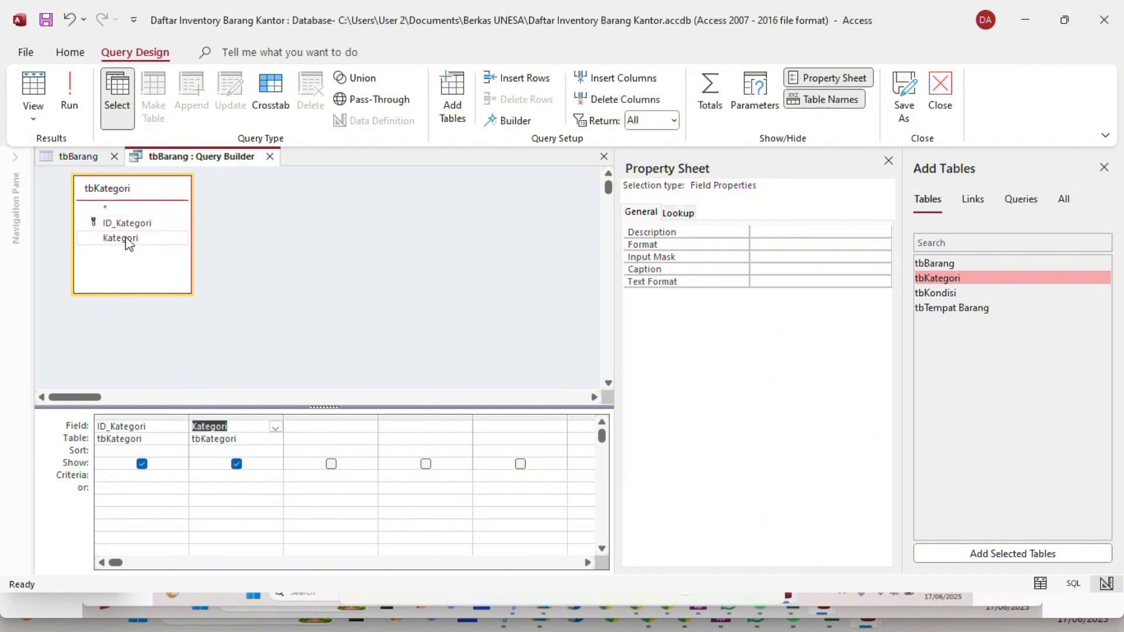
click(468, 349)
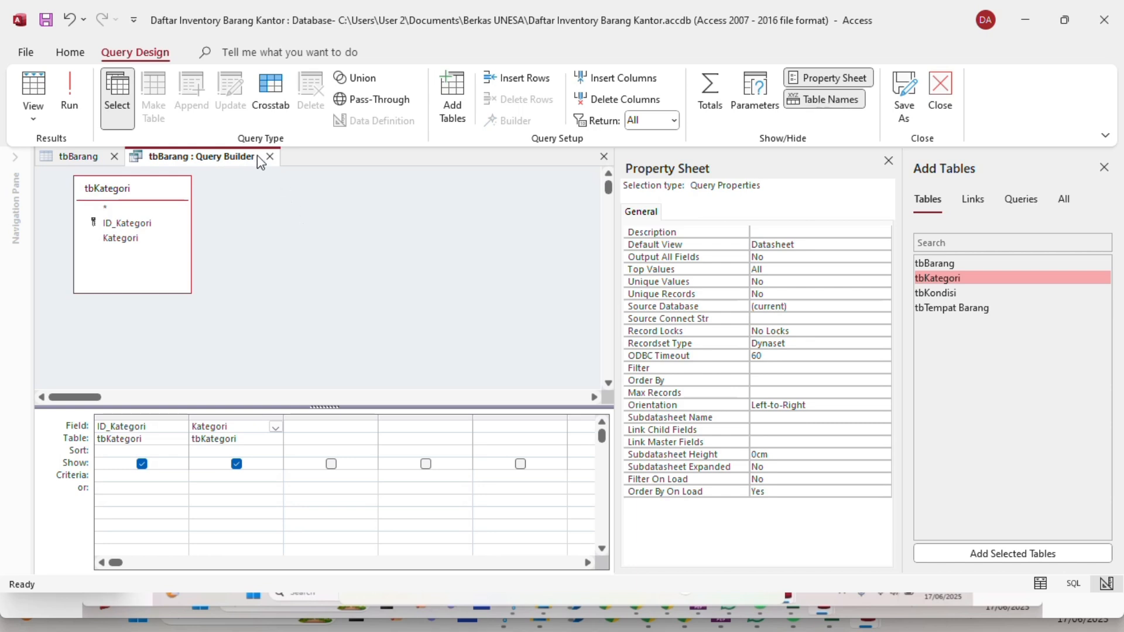
right_click(223, 164)
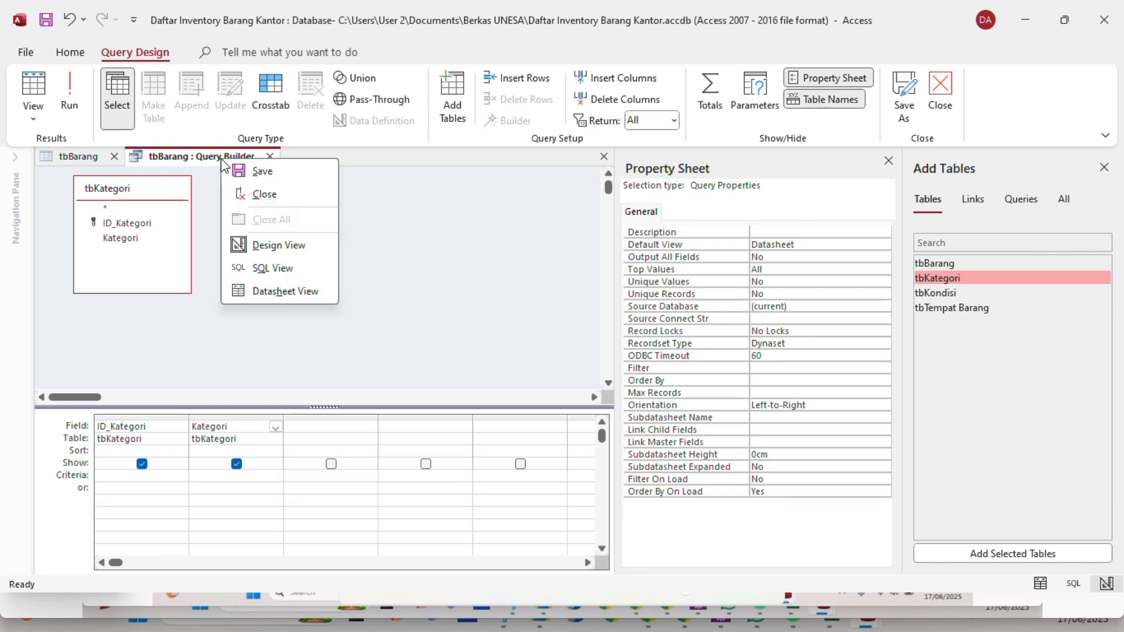
click(259, 171)
right_click(245, 163)
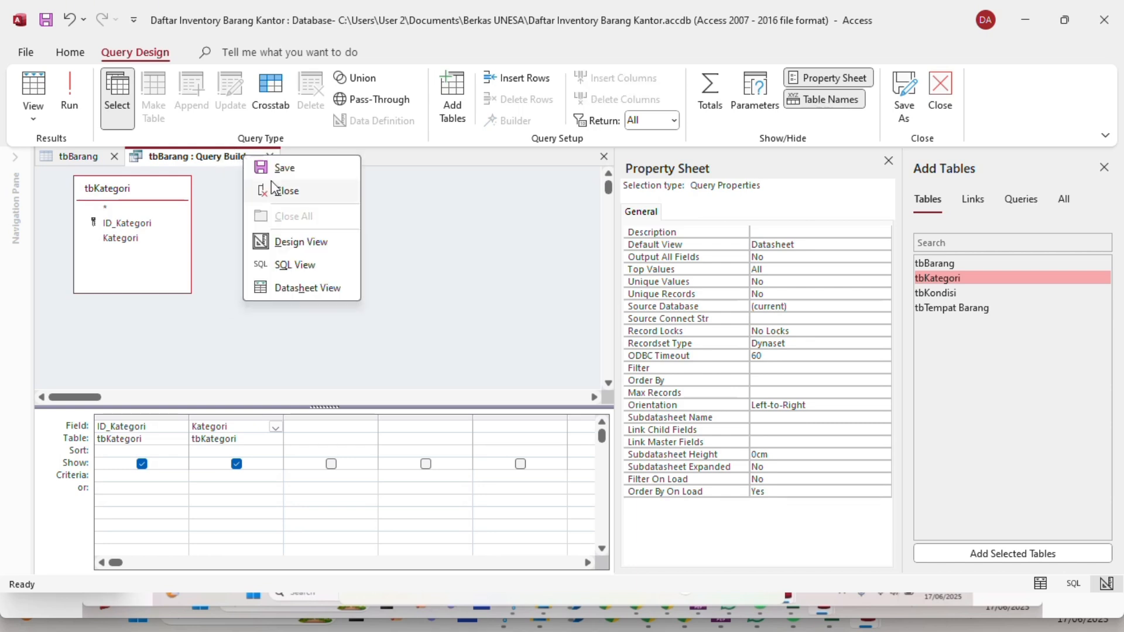
click(285, 191)
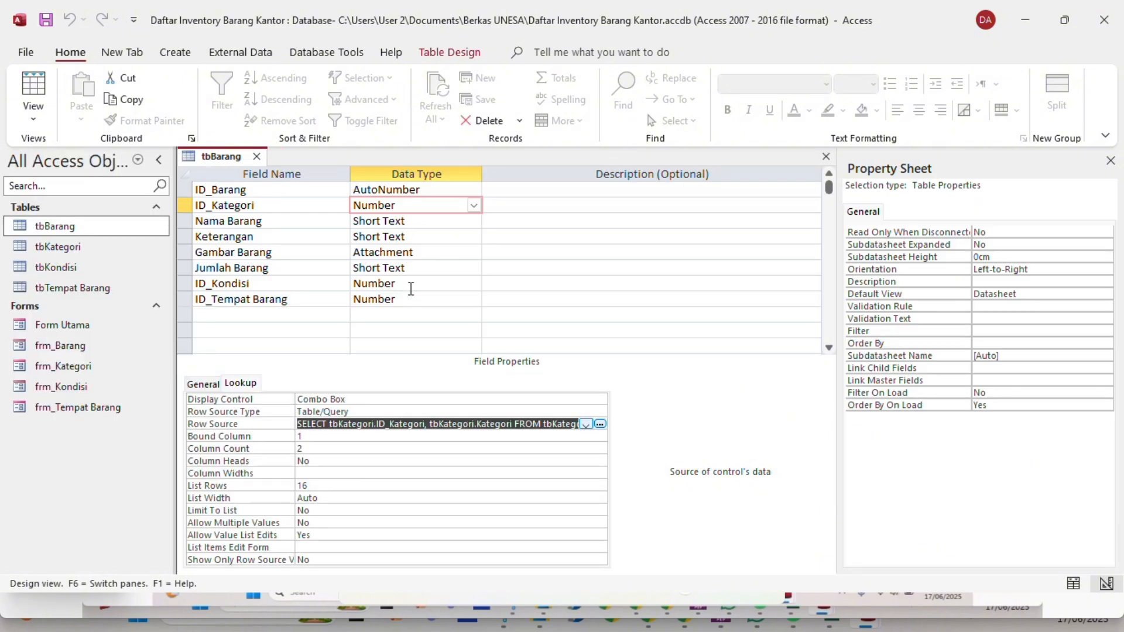
Build the Row Source of the ID_Kondisi field as a query on tbKondisi with the ID_Kondisi and Kondisi fields, and close the query builder.
click(411, 288)
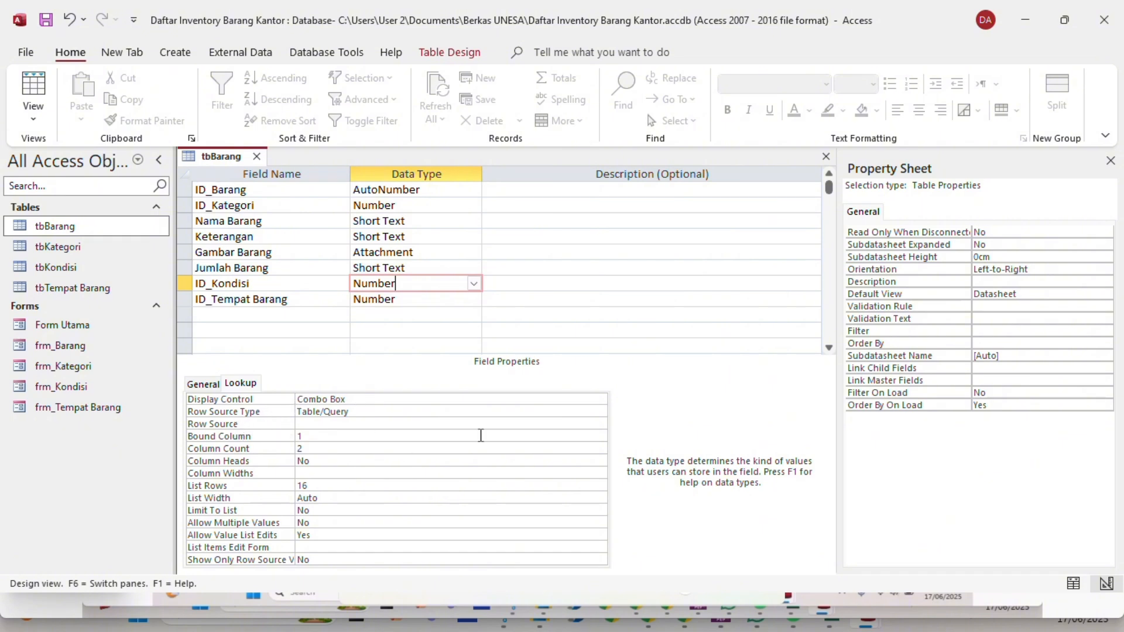
click(537, 427)
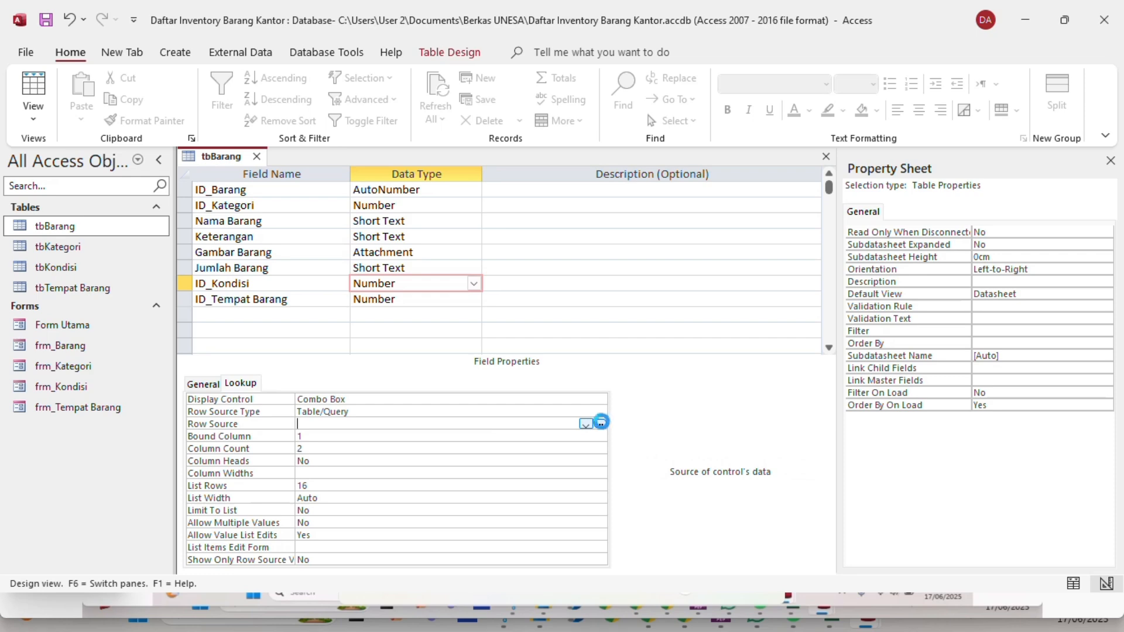
click(600, 424)
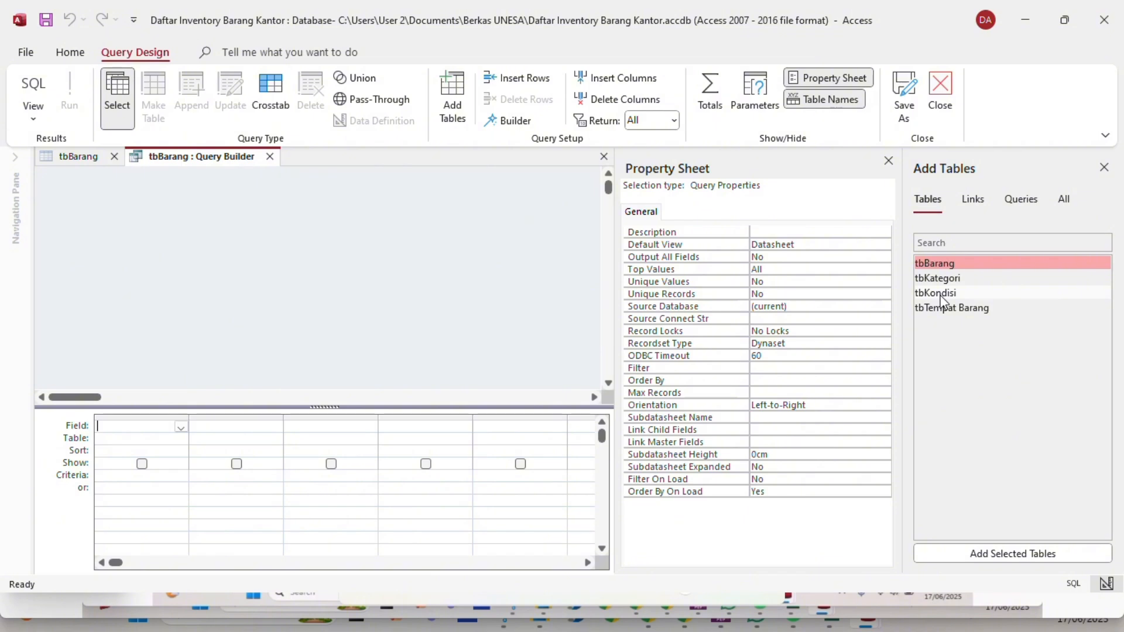
double_click(941, 293)
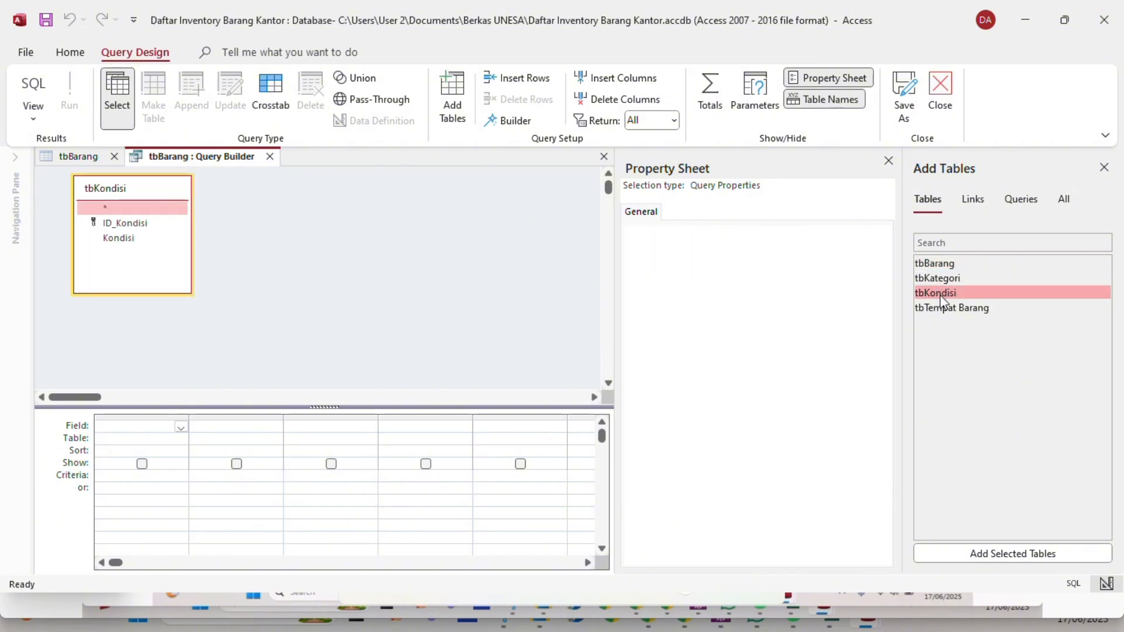
double_click(123, 223)
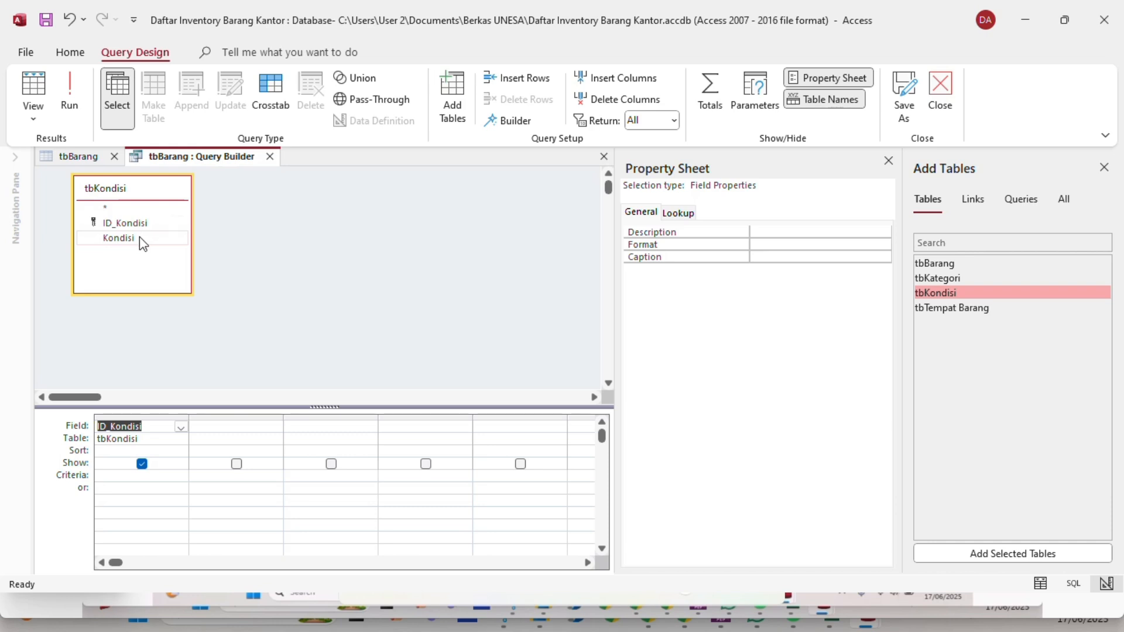
double_click(139, 238)
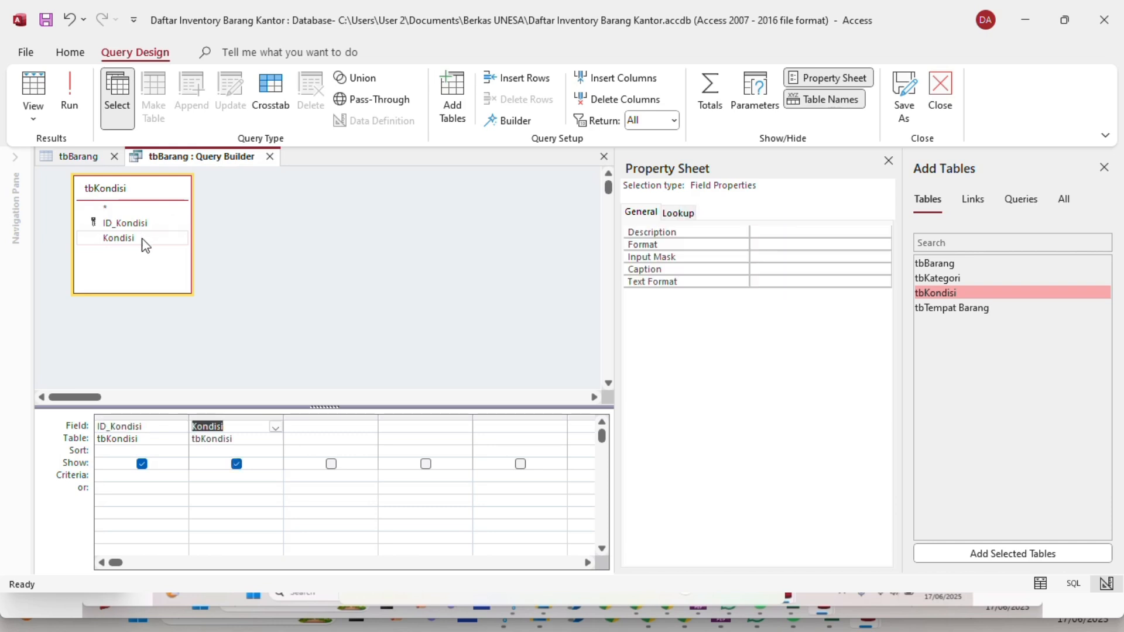
click(327, 263)
right_click(236, 158)
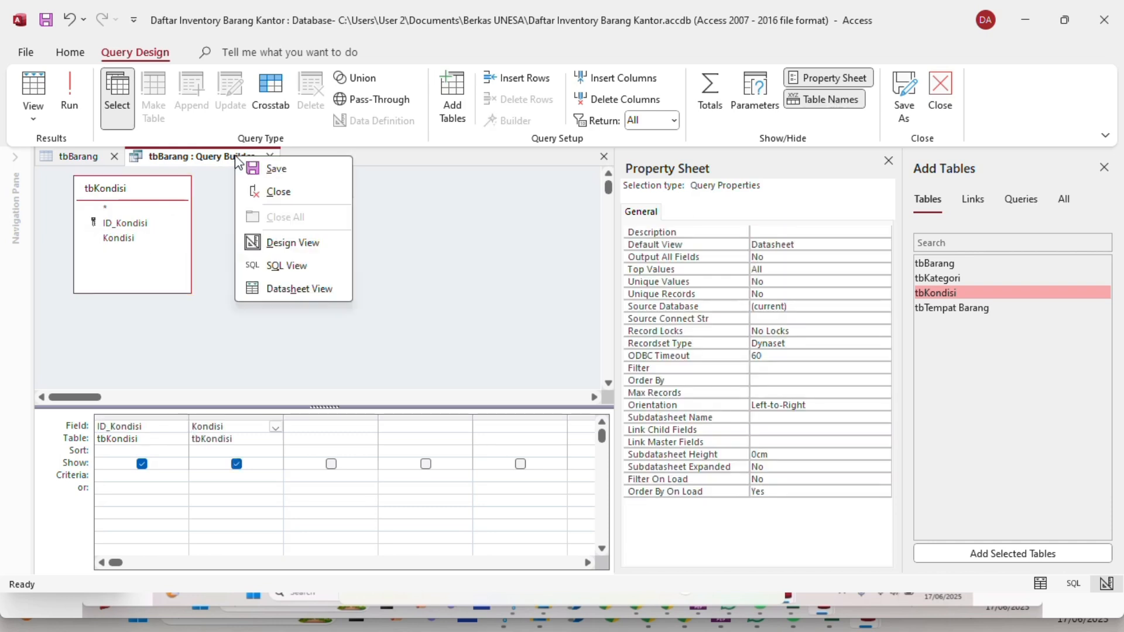
right_click(239, 163)
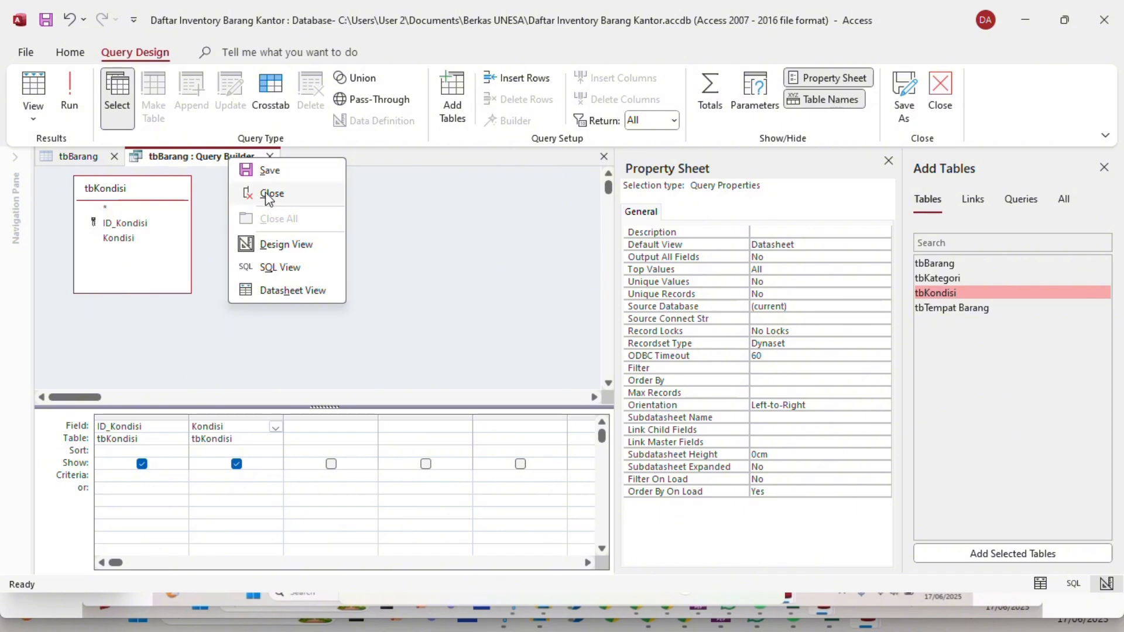
click(269, 192)
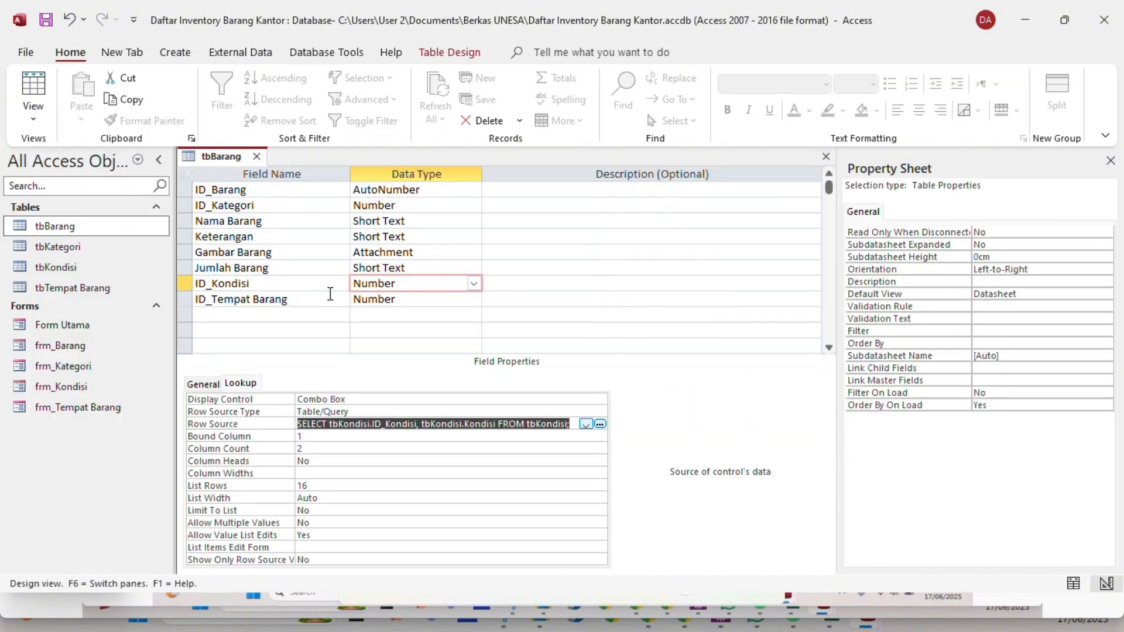
Build the Row Source of ID_Tempat Barang as a saved query on tbTempat Barang with the ID_Tempat Barang and Tempat Barang fields.
click(320, 296)
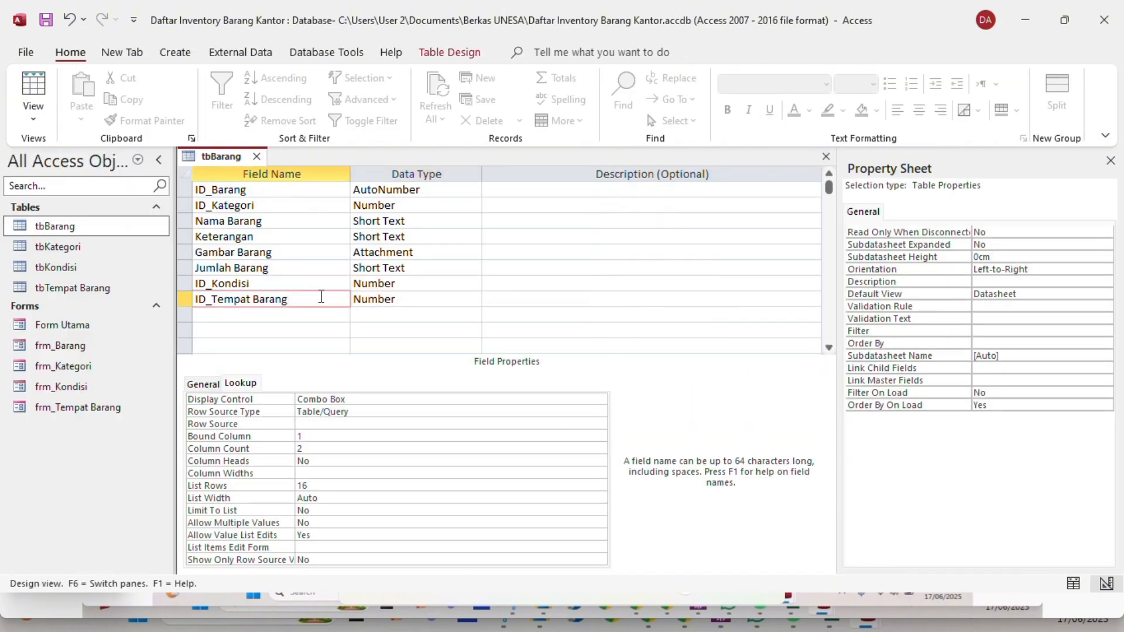
click(425, 300)
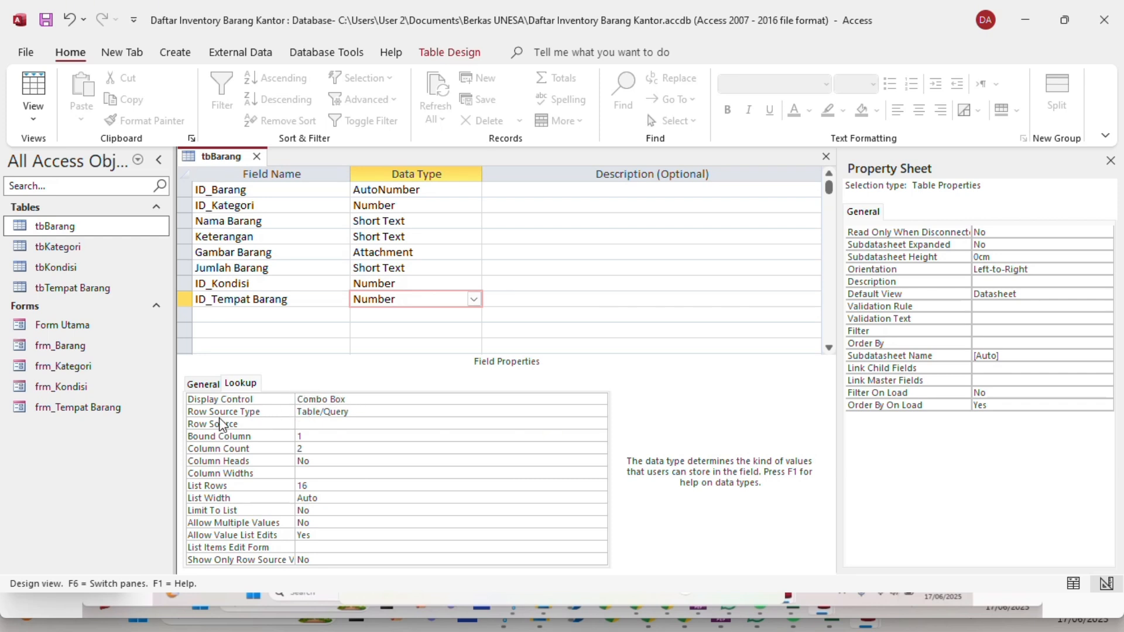
click(302, 419)
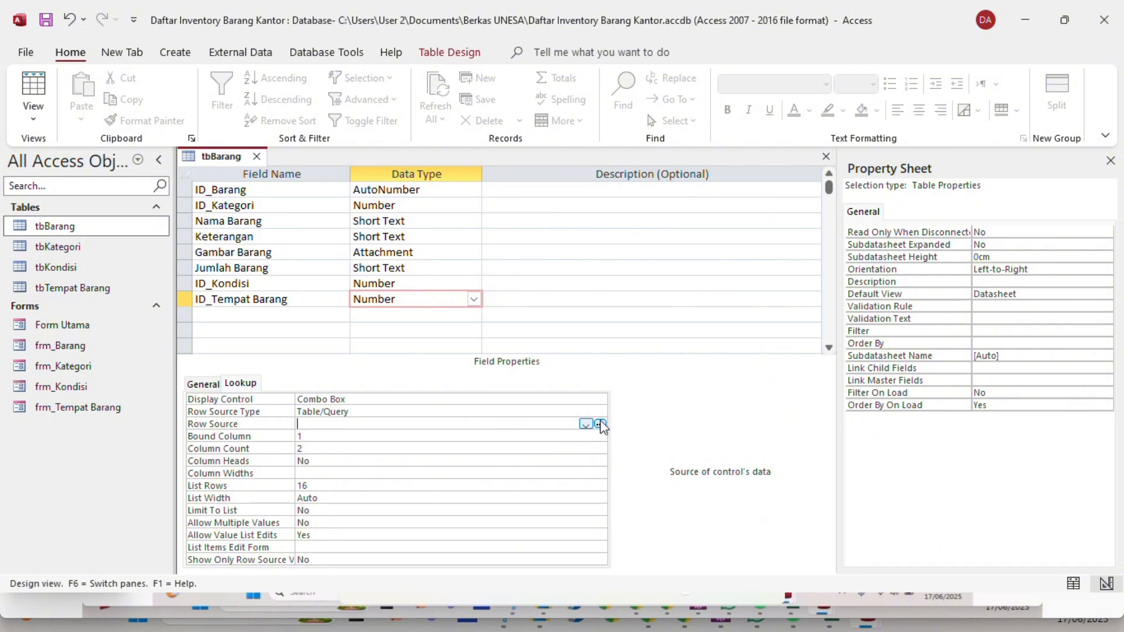
click(600, 423)
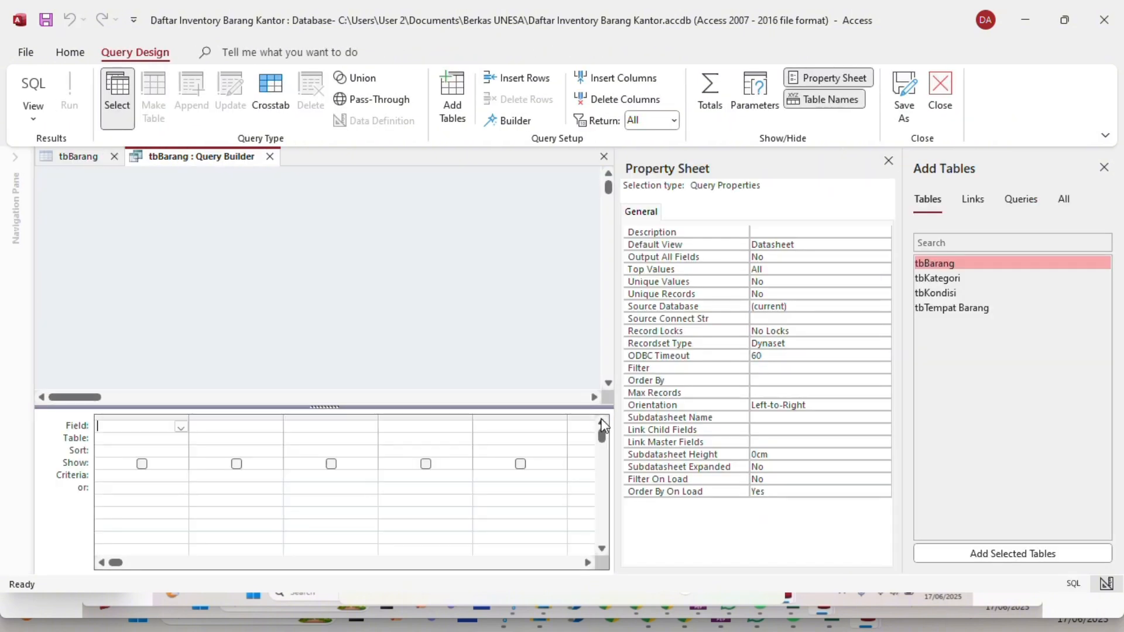
double_click(975, 318)
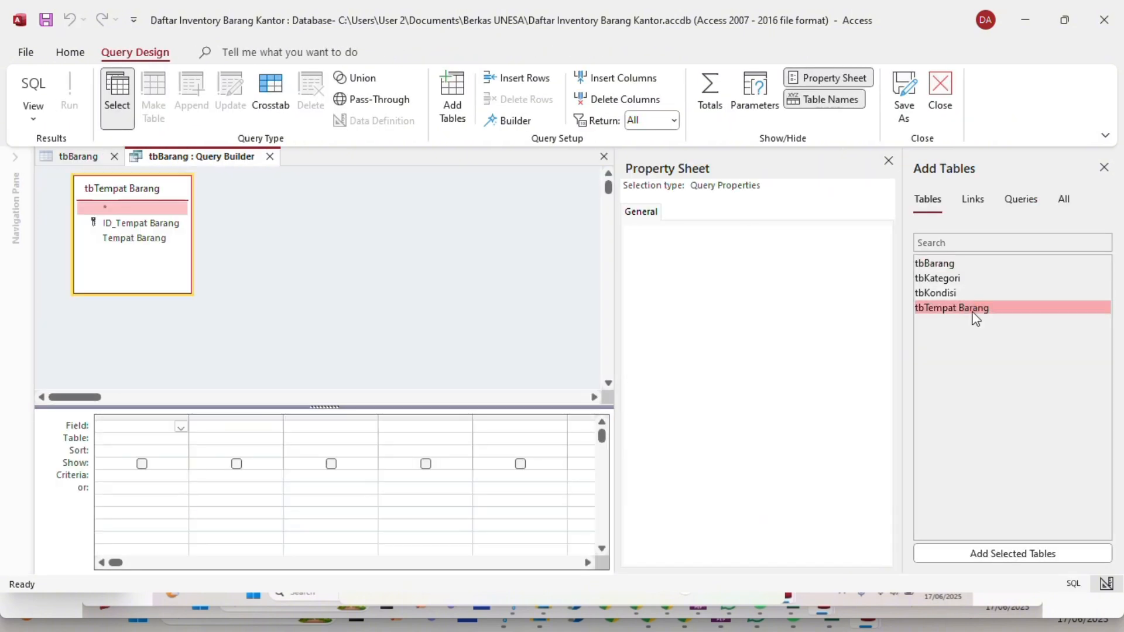
double_click(150, 223)
double_click(148, 240)
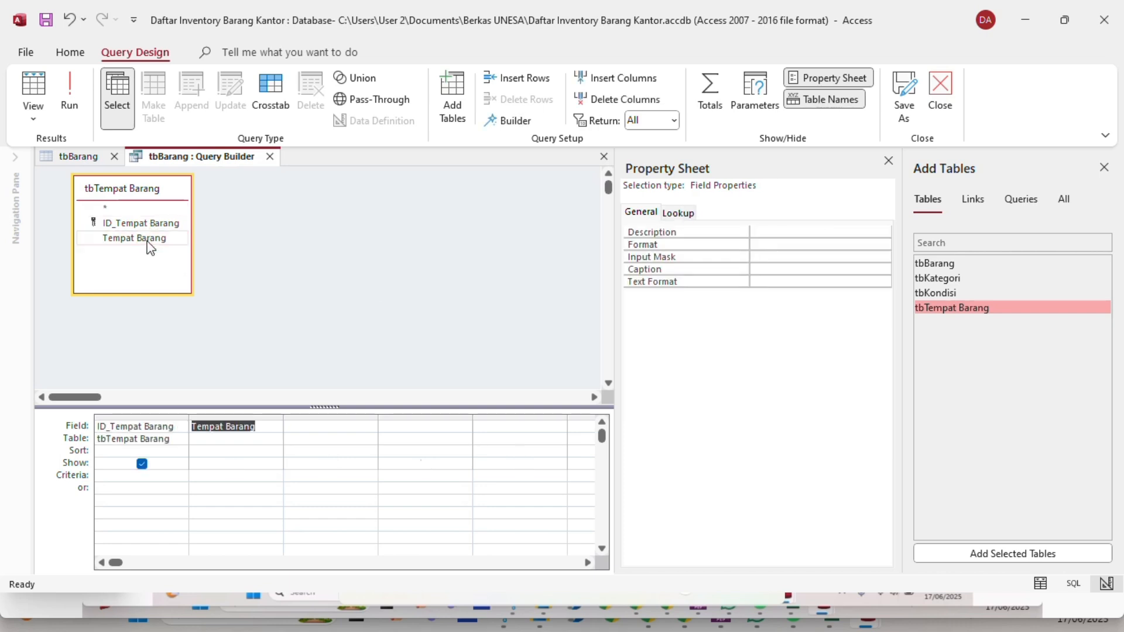
click(243, 286)
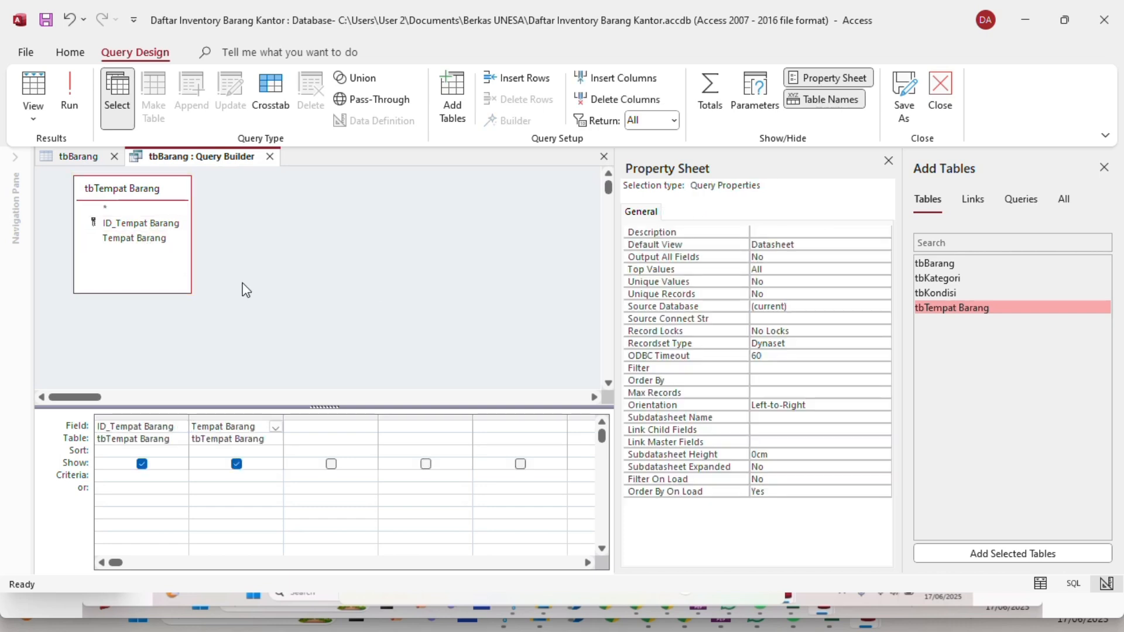
right_click(227, 159)
click(265, 175)
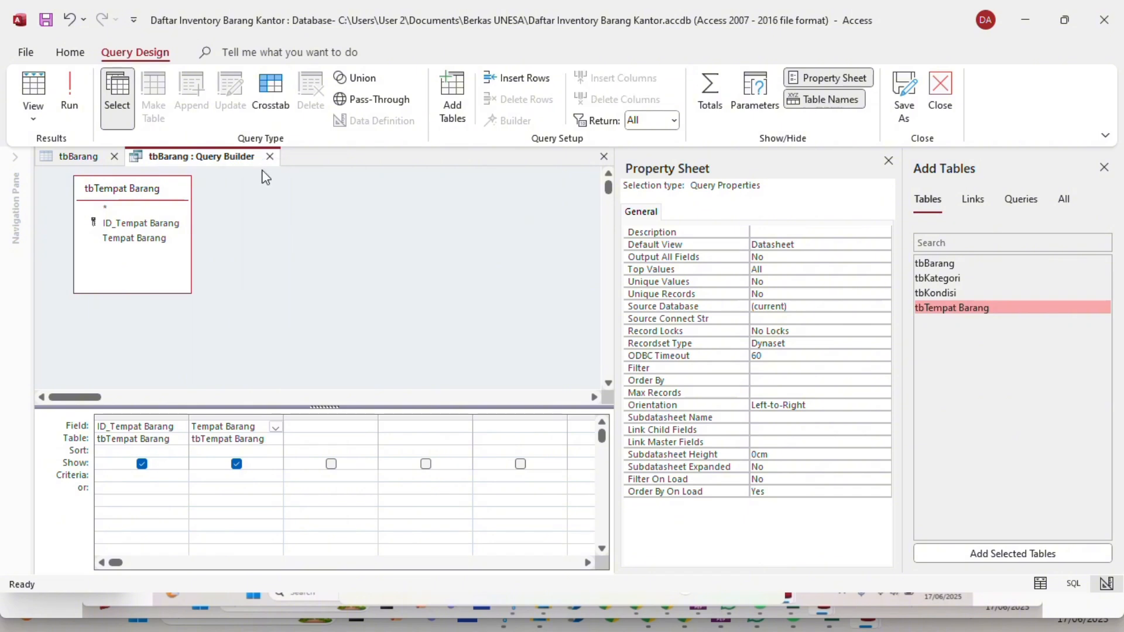
right_click(228, 155)
click(271, 189)
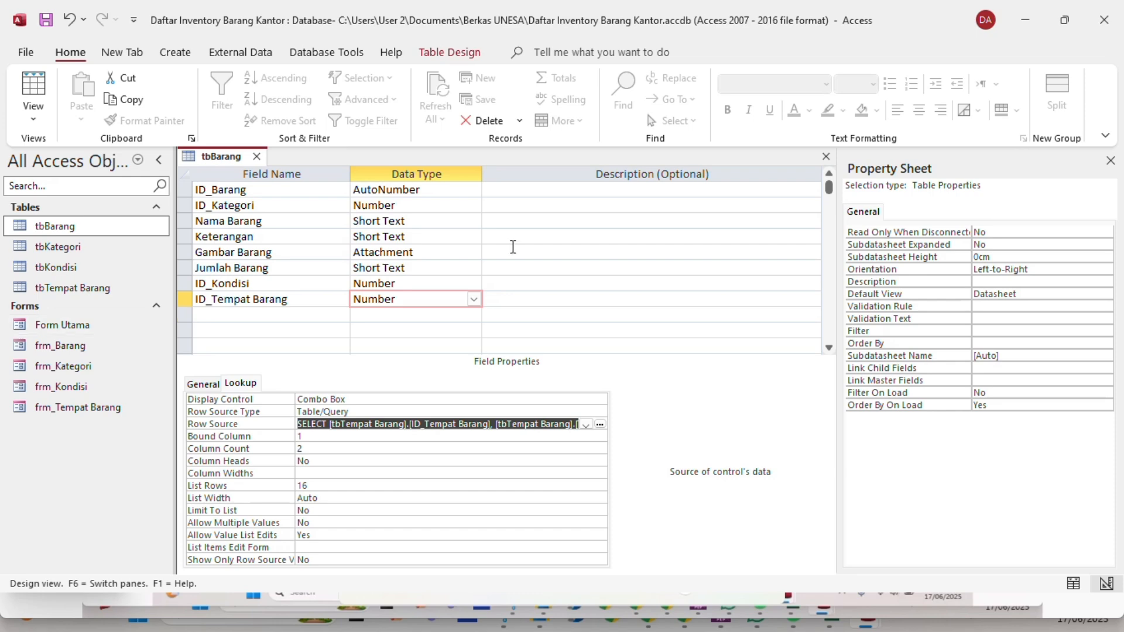
Save the design of the tbBarang table and close it.
click(514, 246)
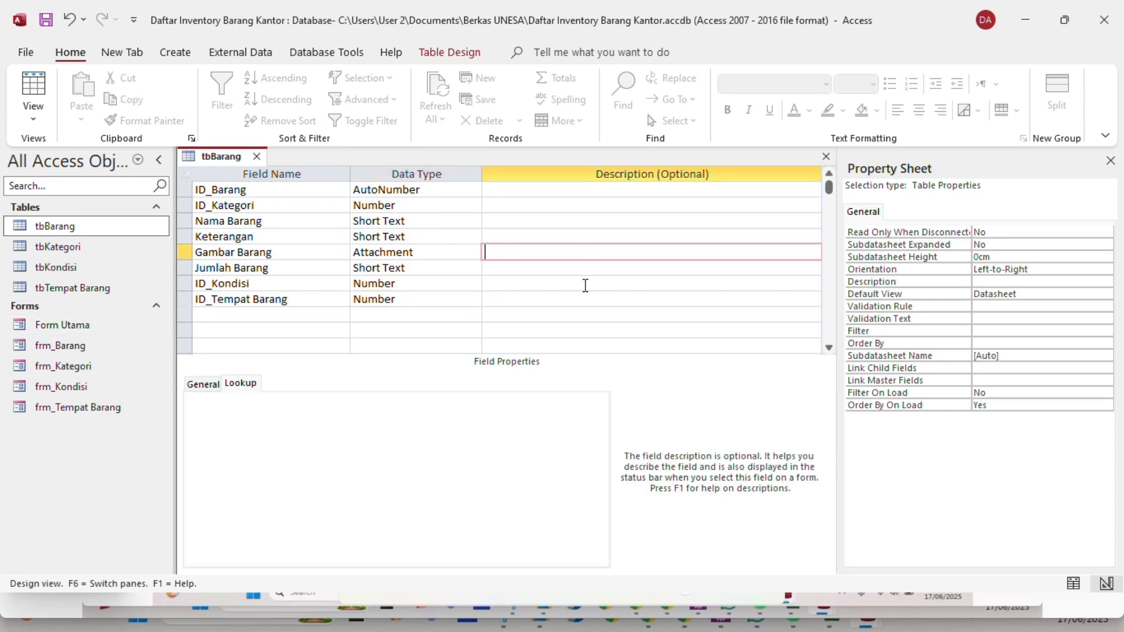
click(553, 283)
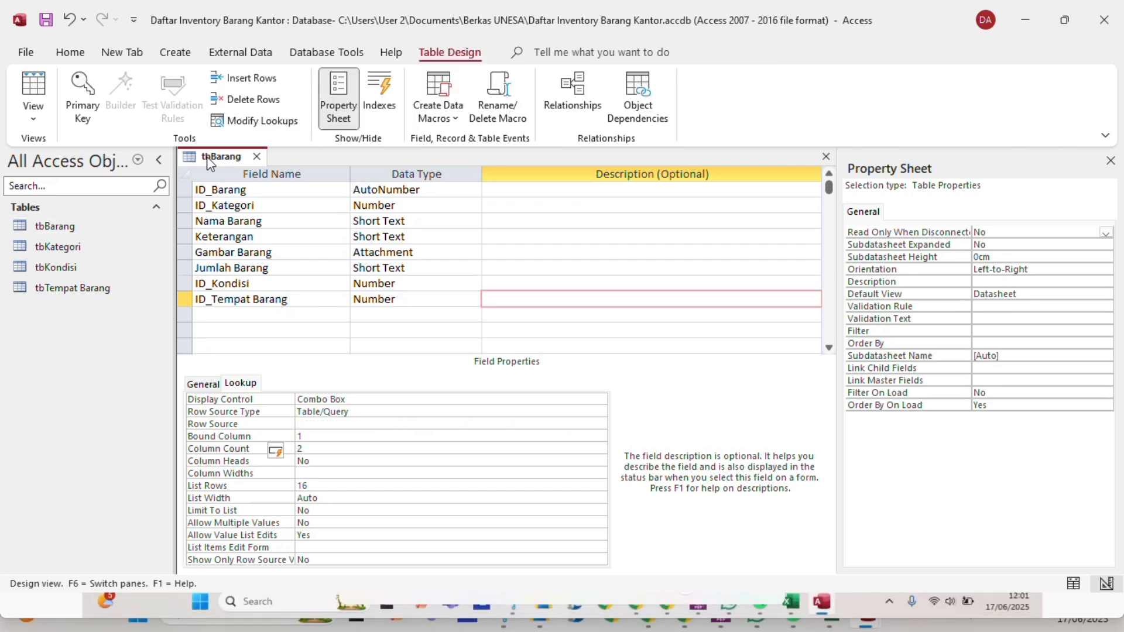
right_click(209, 160)
click(248, 170)
right_click(233, 163)
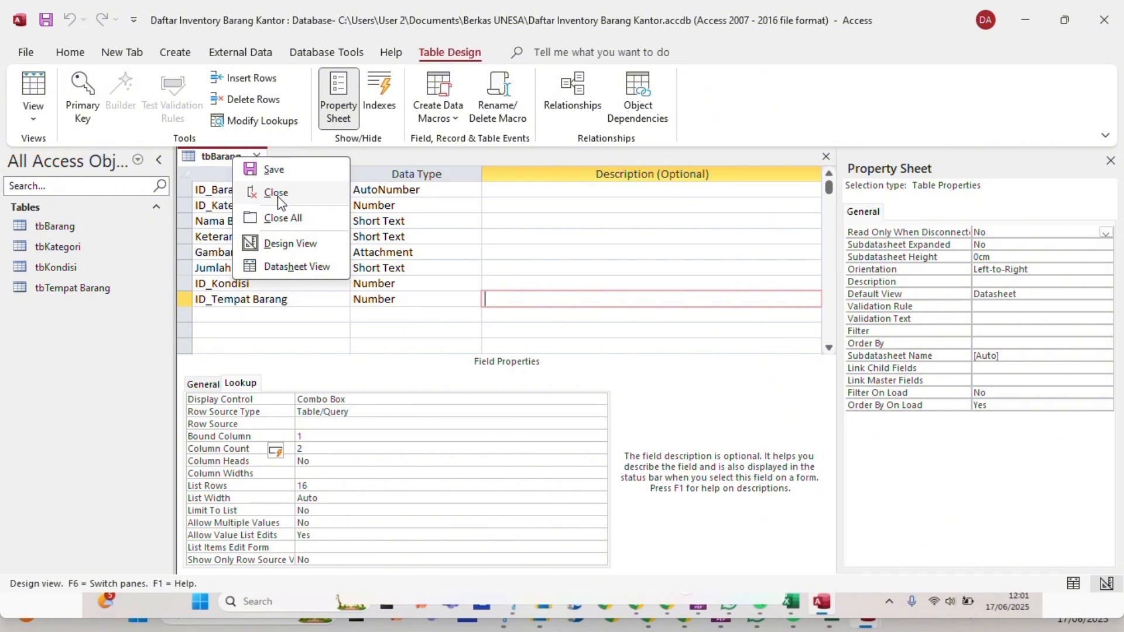
click(276, 195)
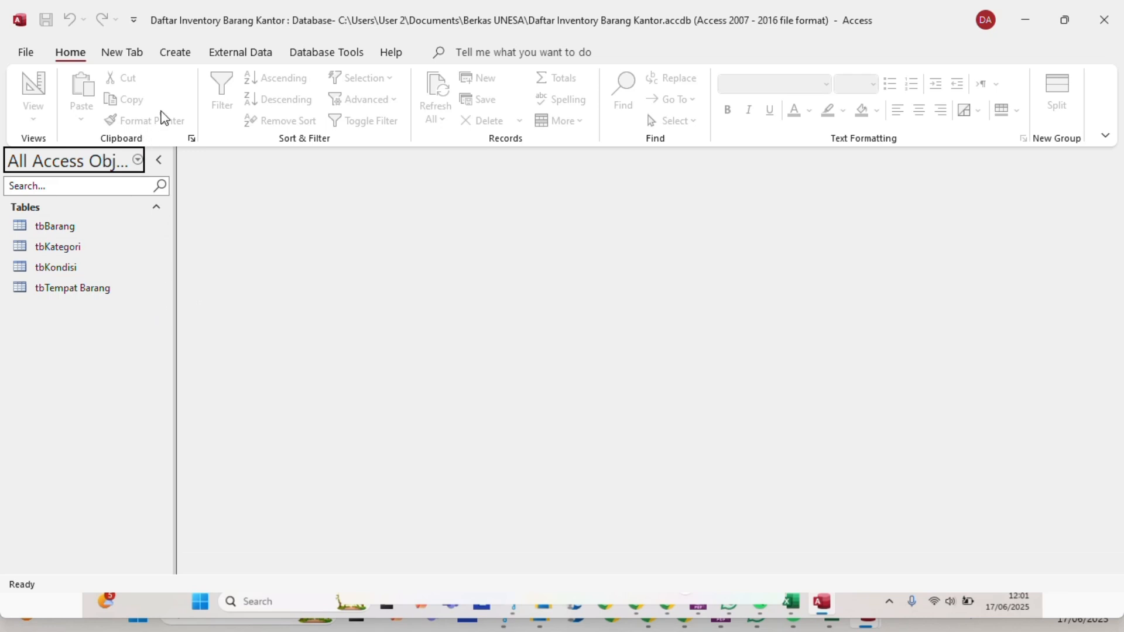
Open the Relationships layout and add the tables tbBarang, tbKategori, tbKondisi and tbTempat Barang to it.
click(184, 57)
click(241, 55)
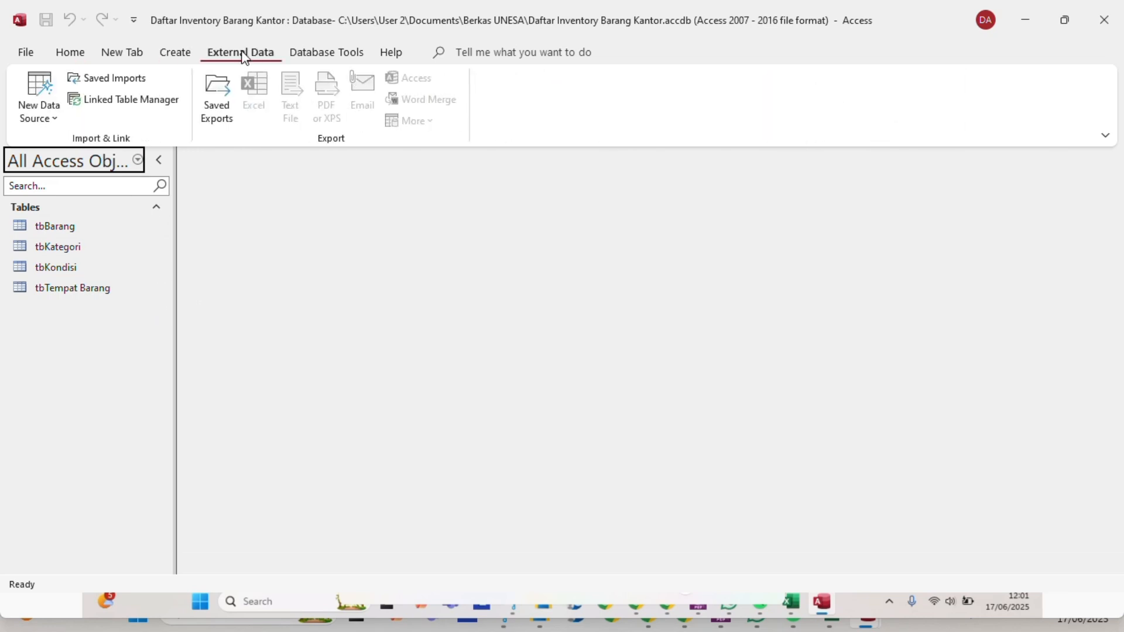
click(299, 55)
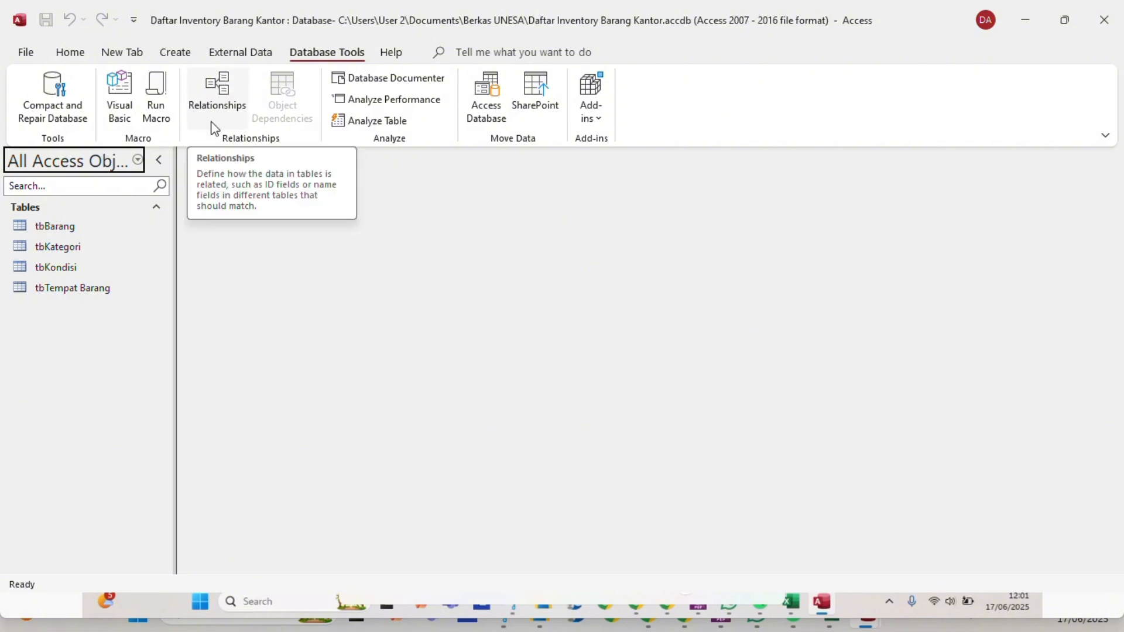
click(213, 102)
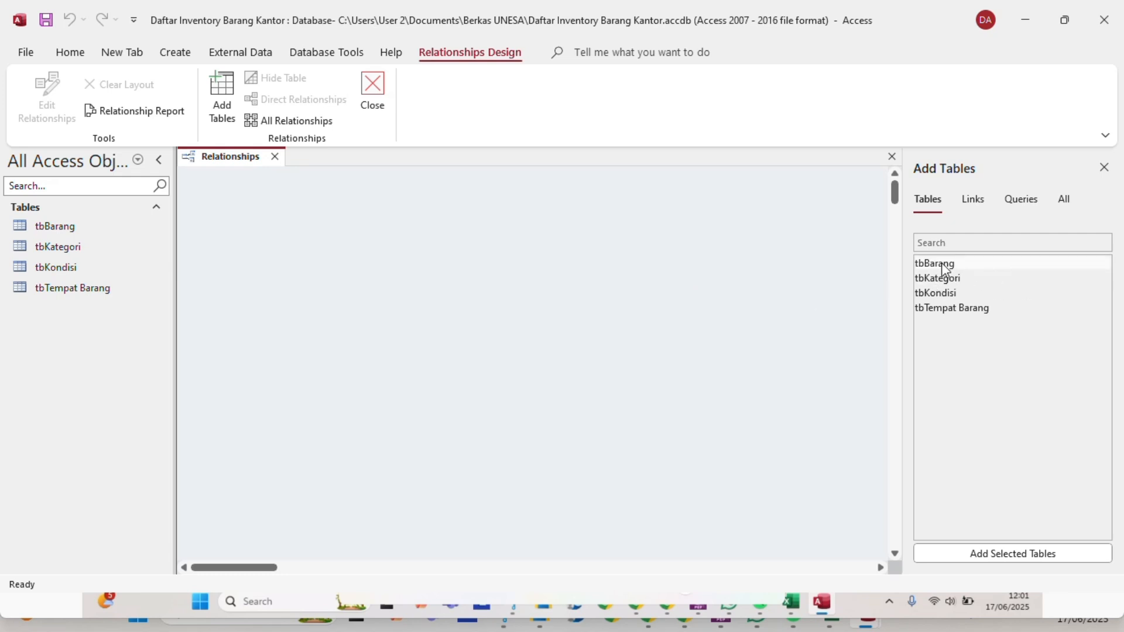
drag(943, 271, 316, 284)
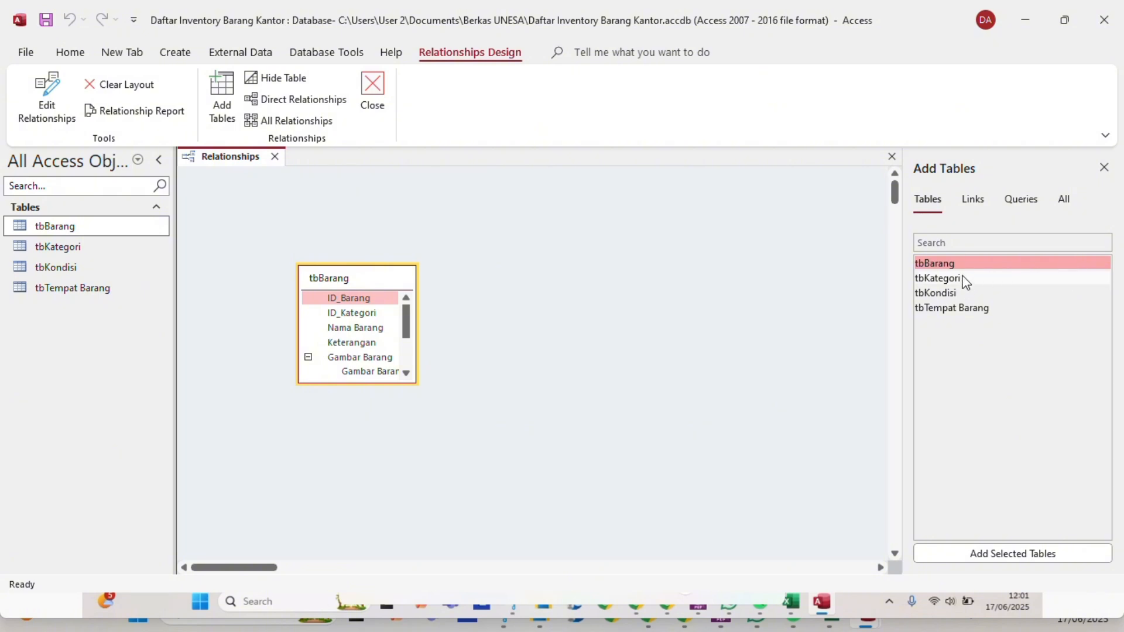
drag(963, 279, 524, 228)
drag(951, 290, 566, 437)
drag(983, 308, 706, 299)
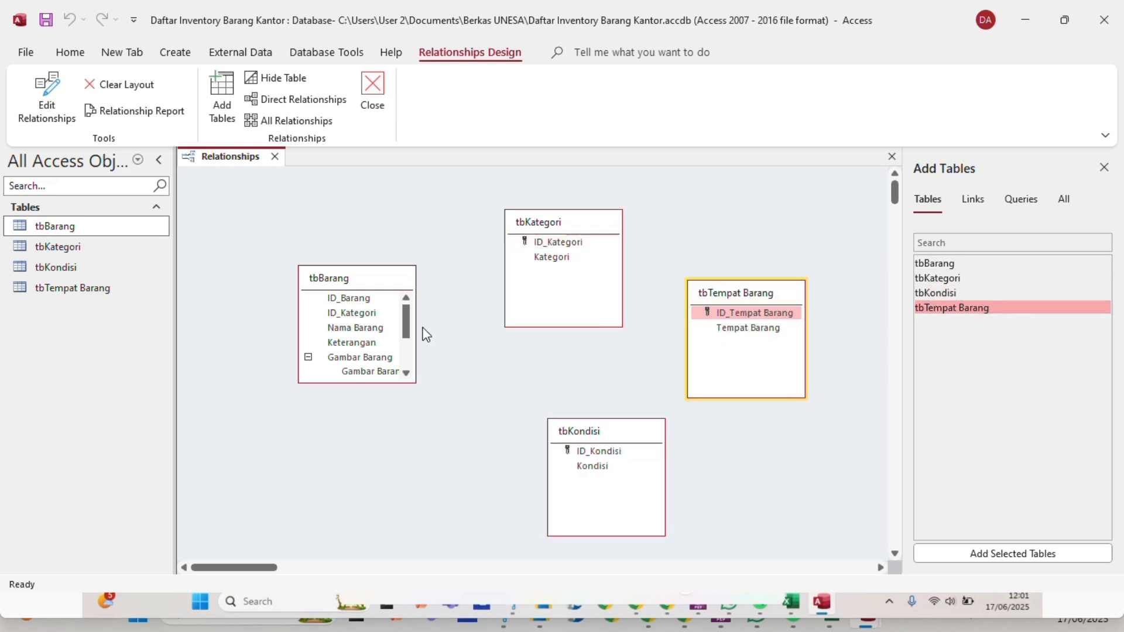
Rearrange the four tables in the Relationships layout, with tbKategori, tbKondisi and tbTempat Barang spread out around the right side of tbBarang.
drag(377, 278, 326, 261)
drag(571, 227, 537, 204)
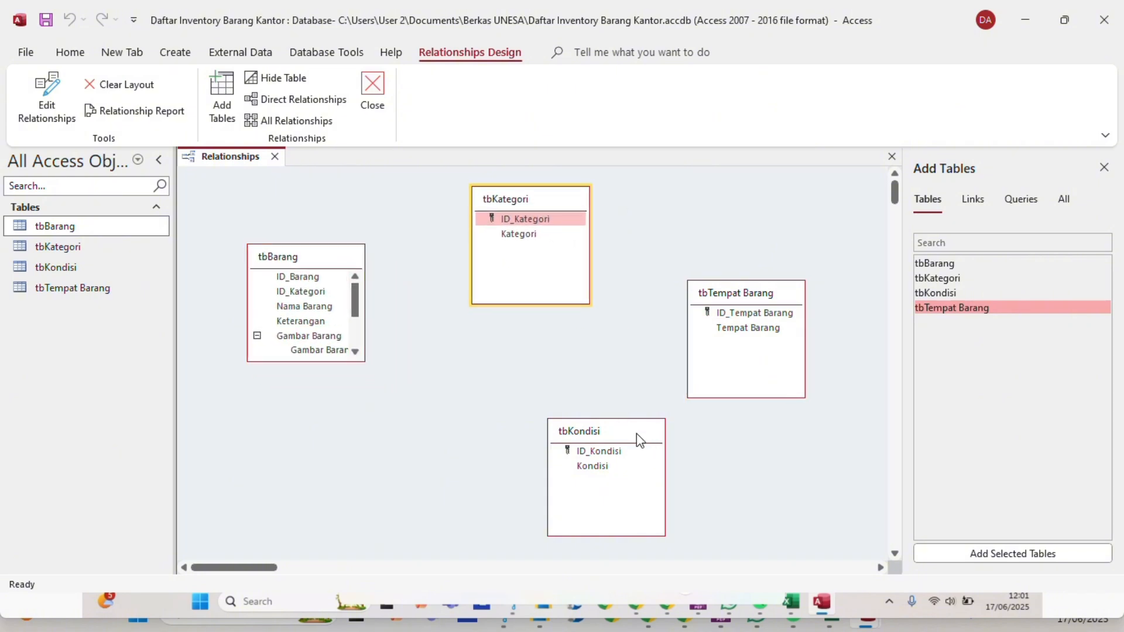
drag(637, 434, 566, 429)
click(781, 297)
drag(782, 297, 725, 314)
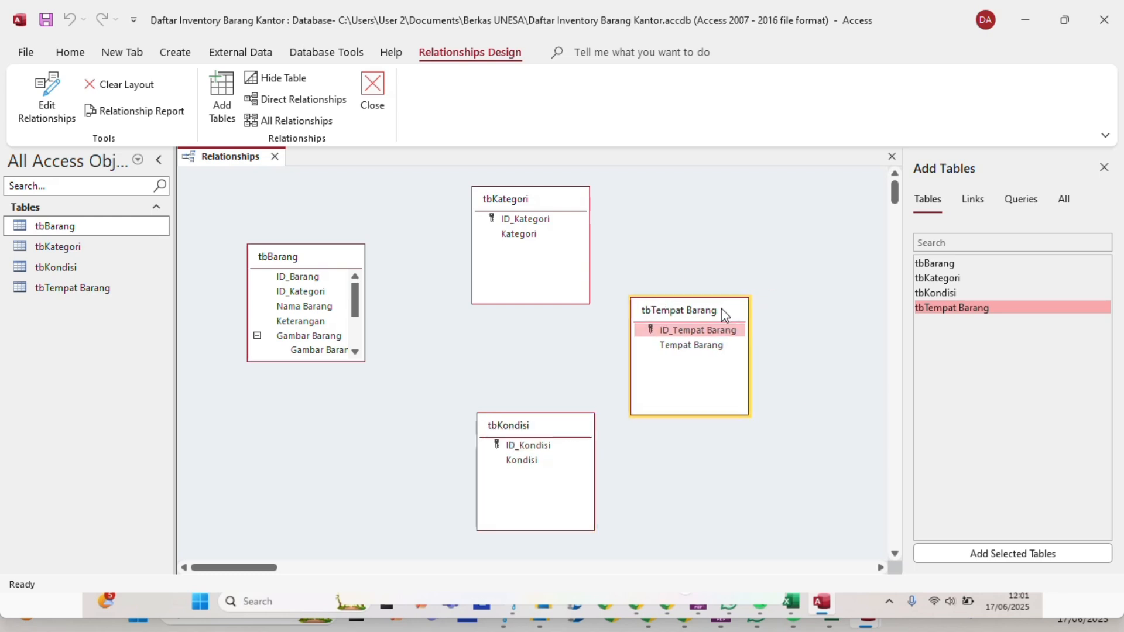
click(659, 241)
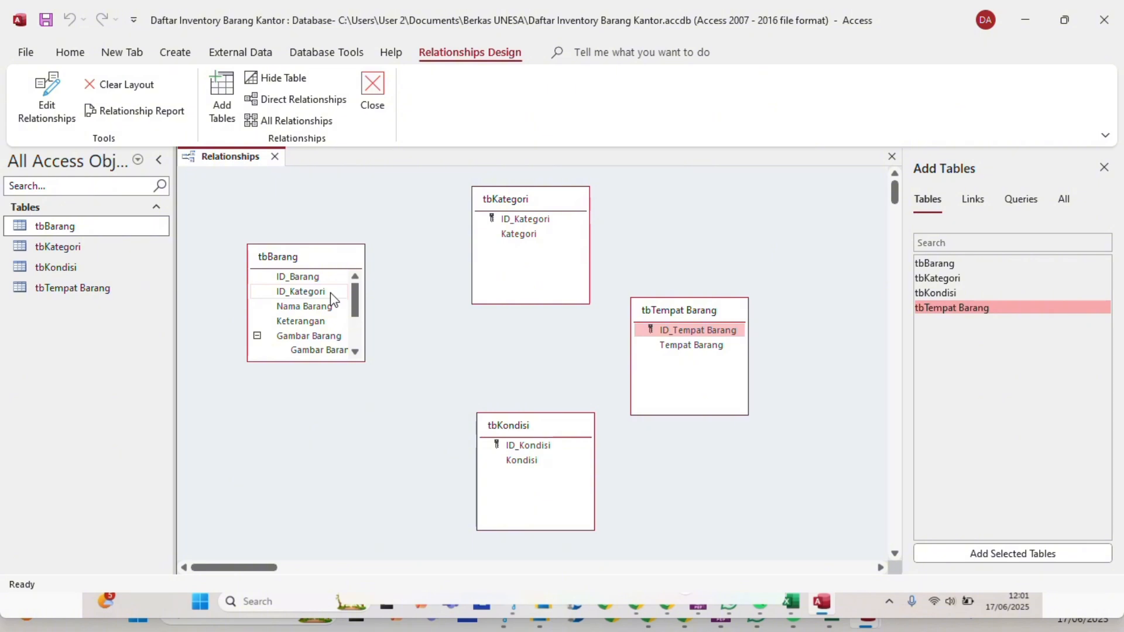
Create a relationship between ID_Kategori in tbBarang and ID_Kategori in tbKategori.
drag(338, 290, 515, 220)
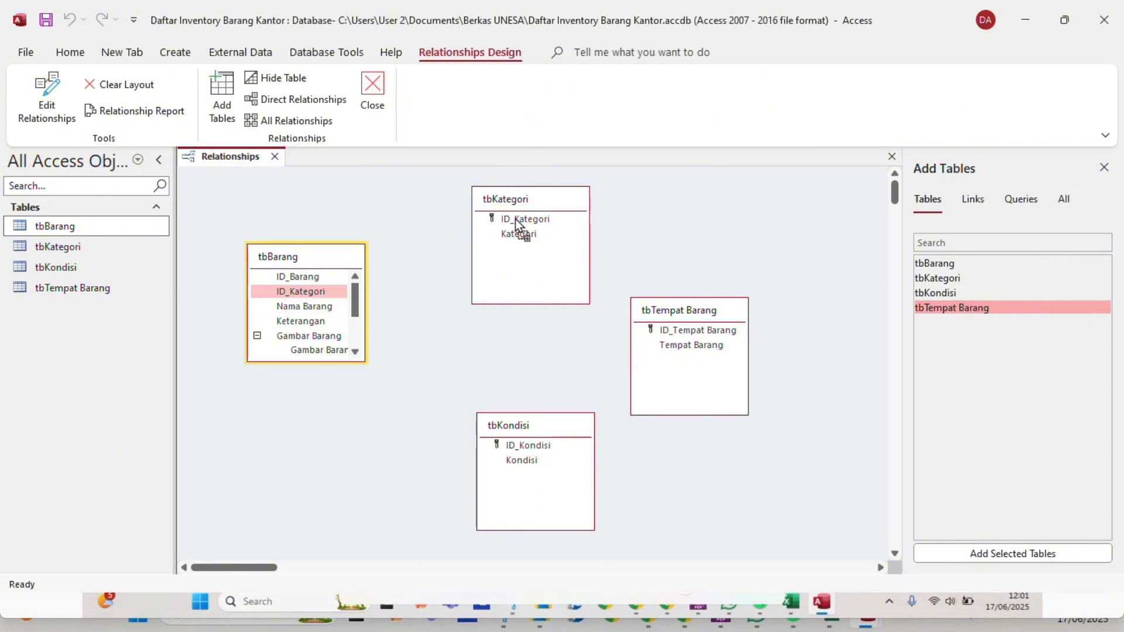
drag(516, 219, 515, 219)
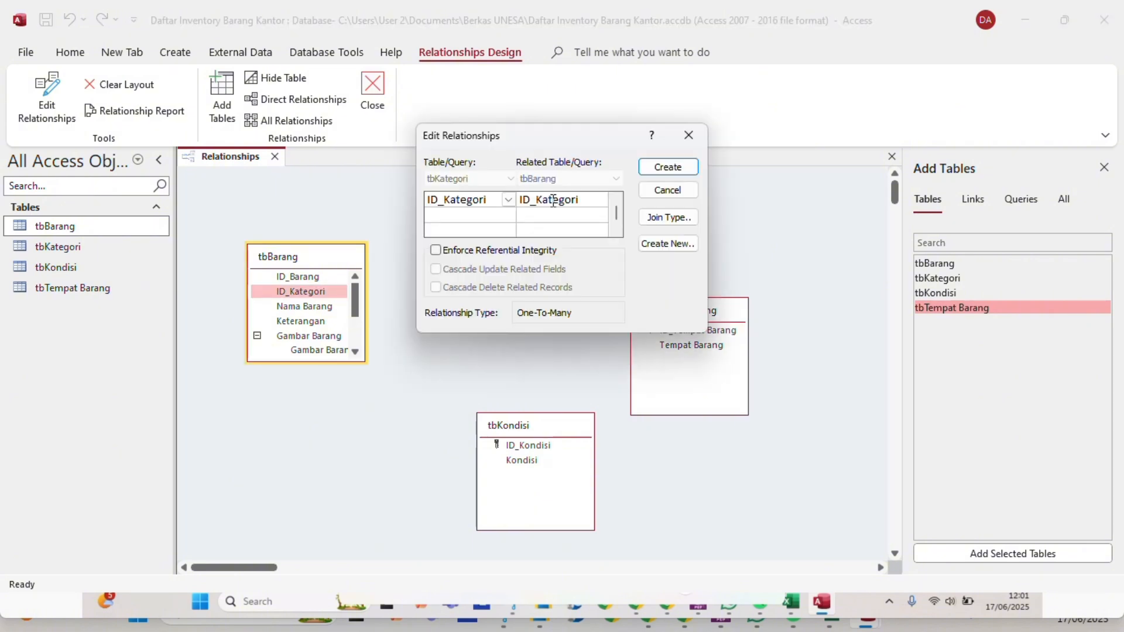
click(671, 168)
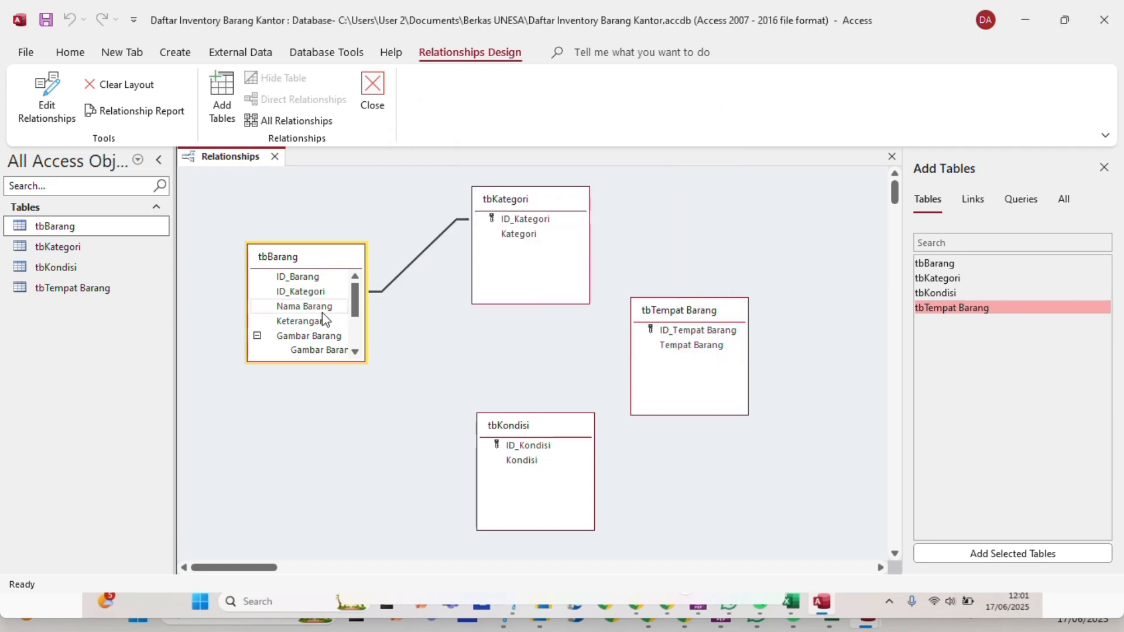
Create a relationship between ID_Kondisi in tbBarang and ID_Kondisi in tbKondisi.
scroll(322, 316, down, 1)
scroll(322, 315, down, 1)
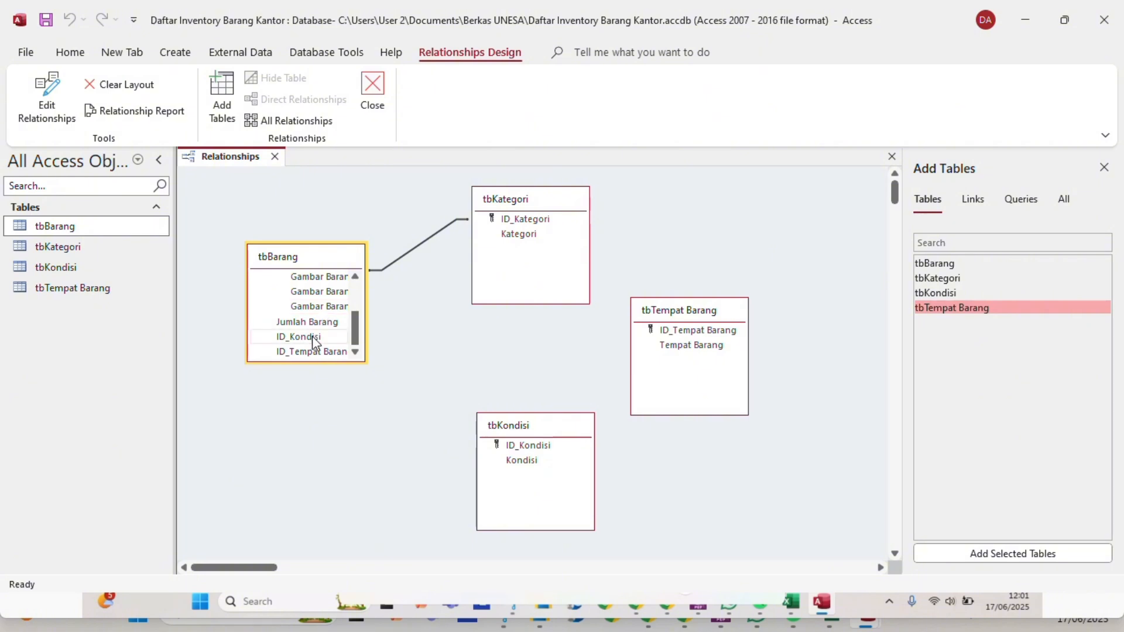
drag(311, 336, 493, 463)
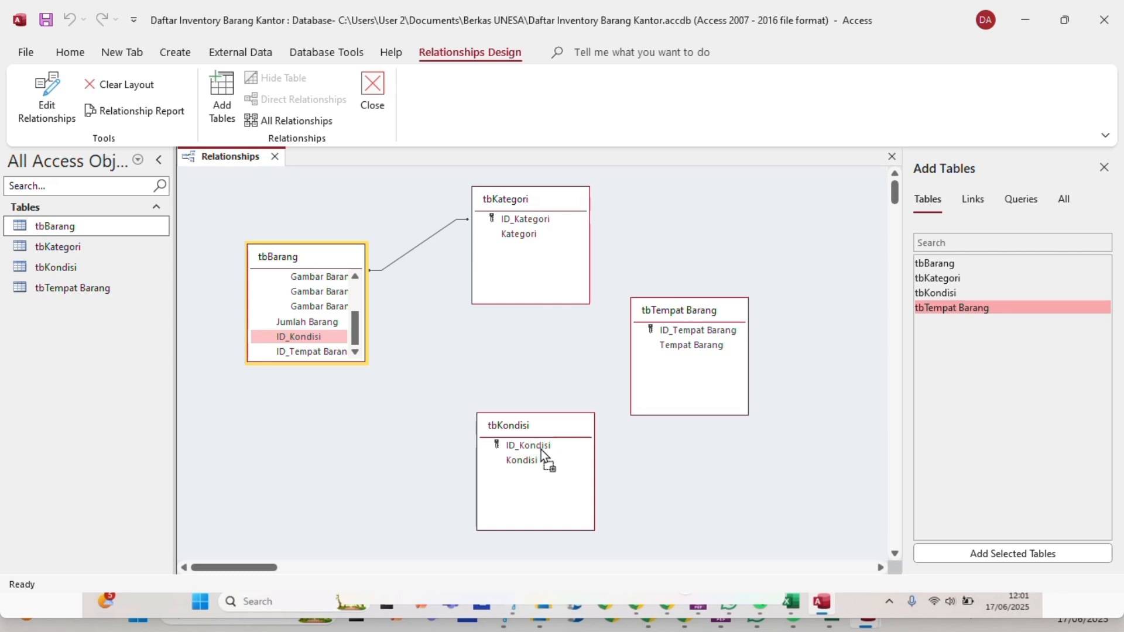
drag(541, 450, 541, 450)
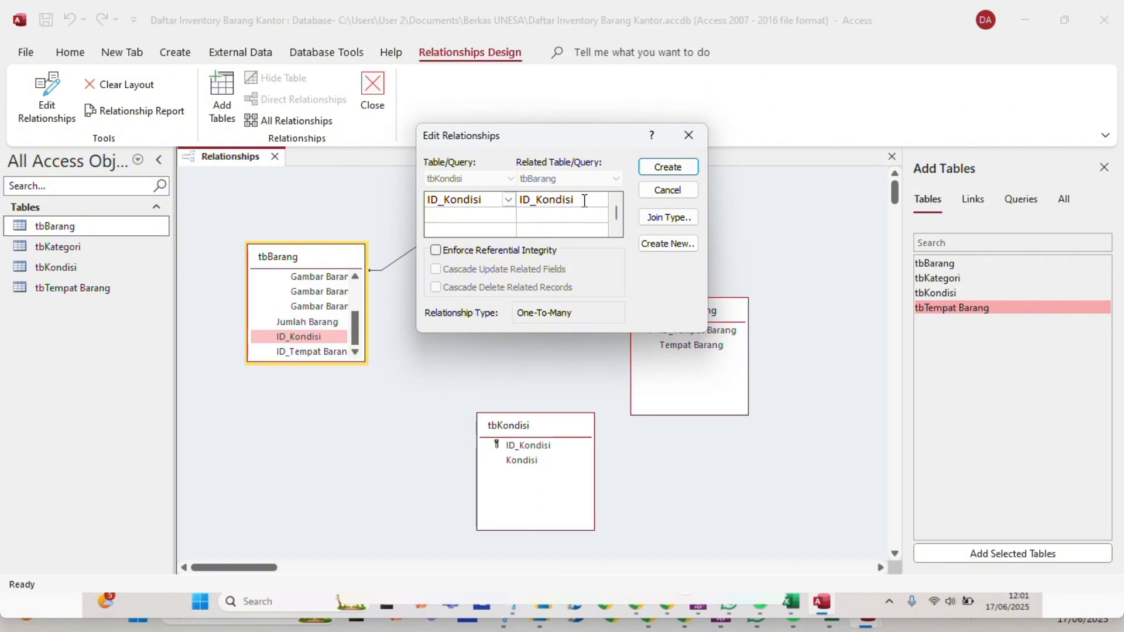
click(650, 169)
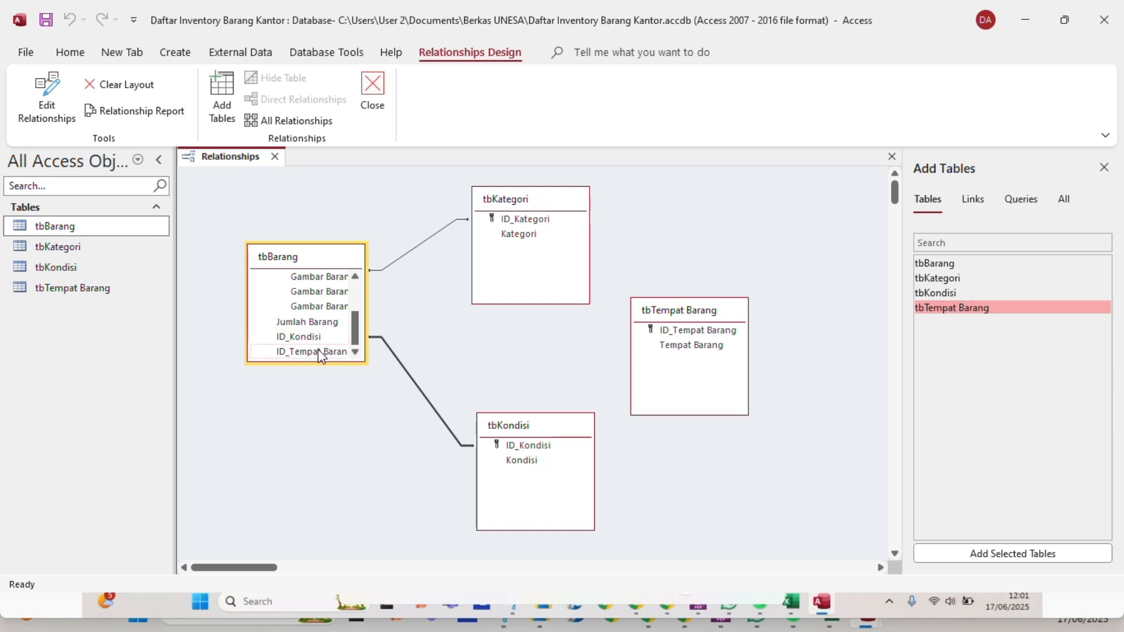
Relate ID_Tempat Barang in tbBarang to ID_Tempat Barang in tbTempat Barang, and save and close the Relationships layout.
drag(318, 351, 683, 332)
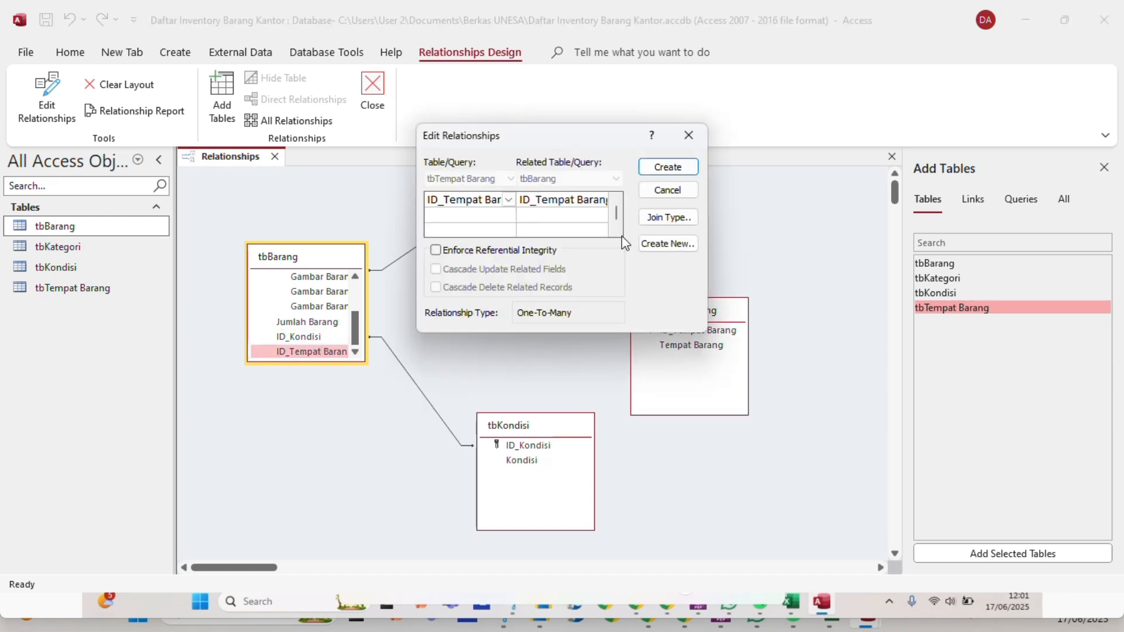
click(668, 169)
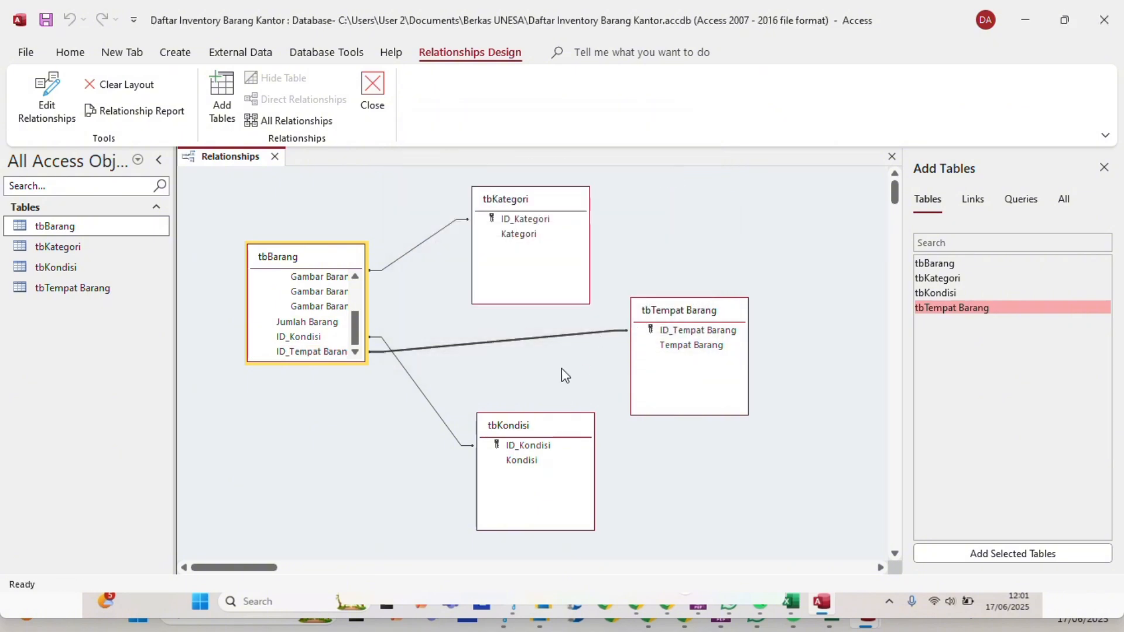
right_click(207, 158)
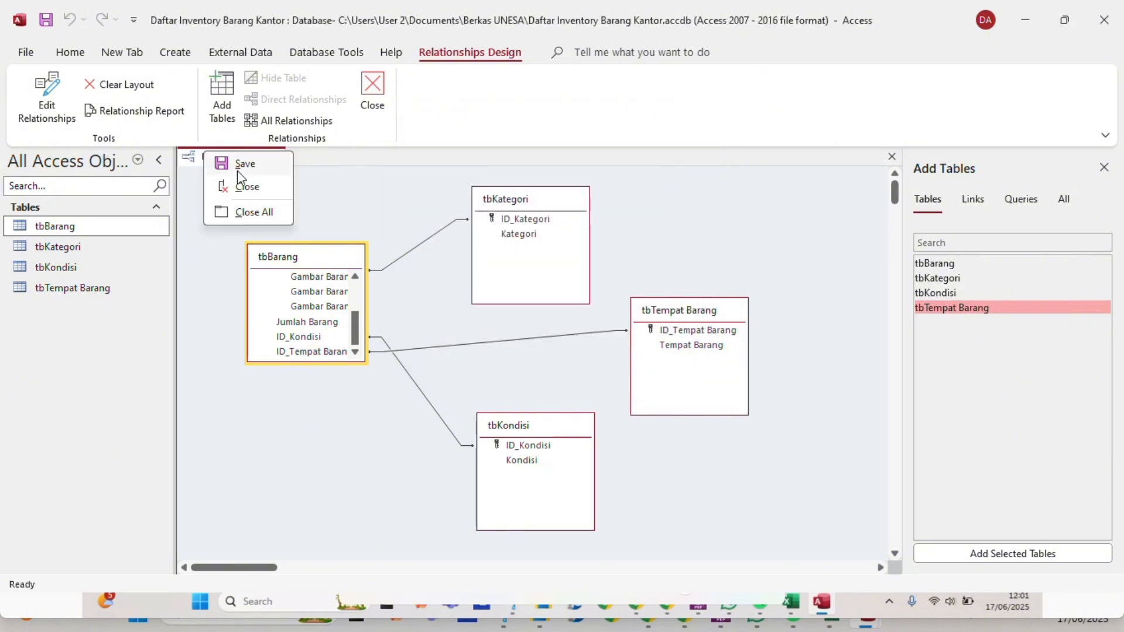
click(237, 169)
right_click(233, 163)
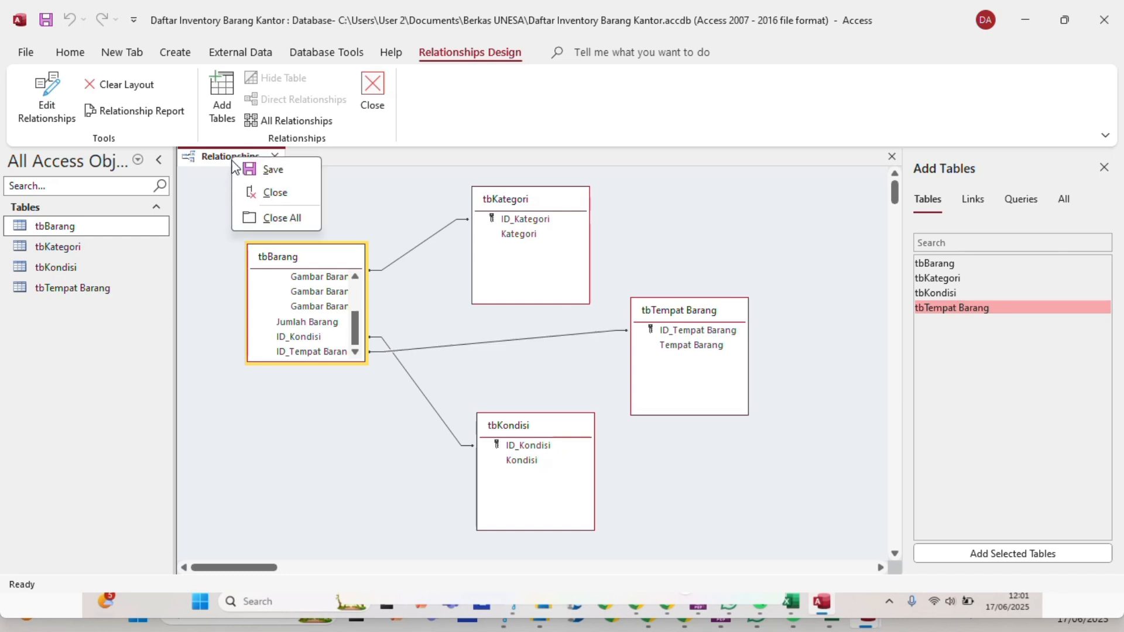
click(263, 188)
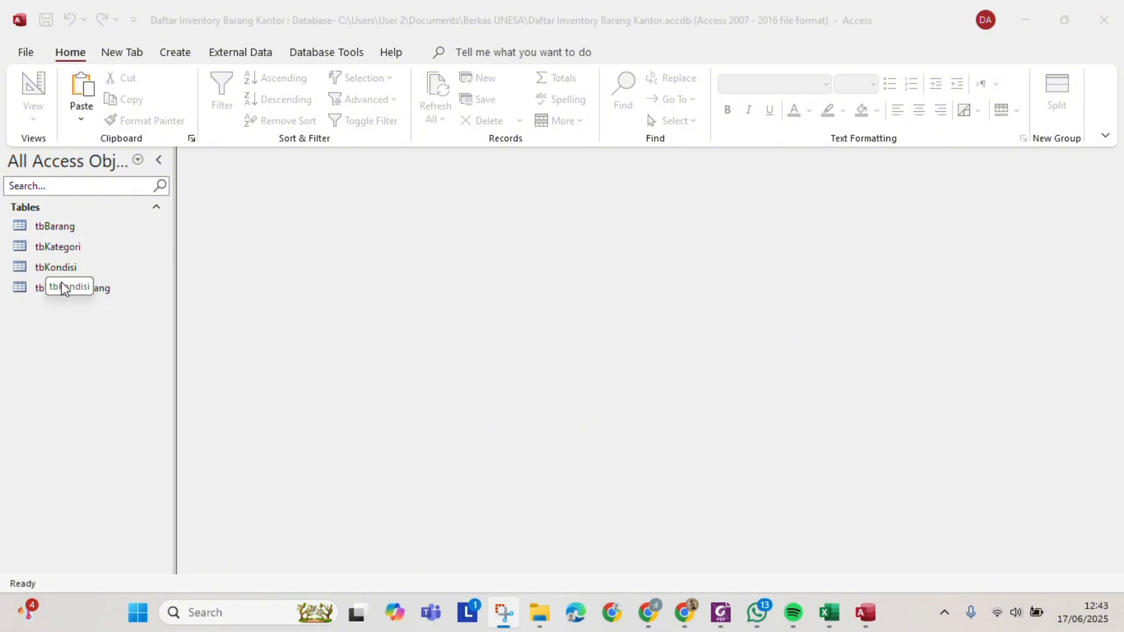
Start a Form Wizard form based on tbKategori with all its fields and the Columnar layout.
click(74, 251)
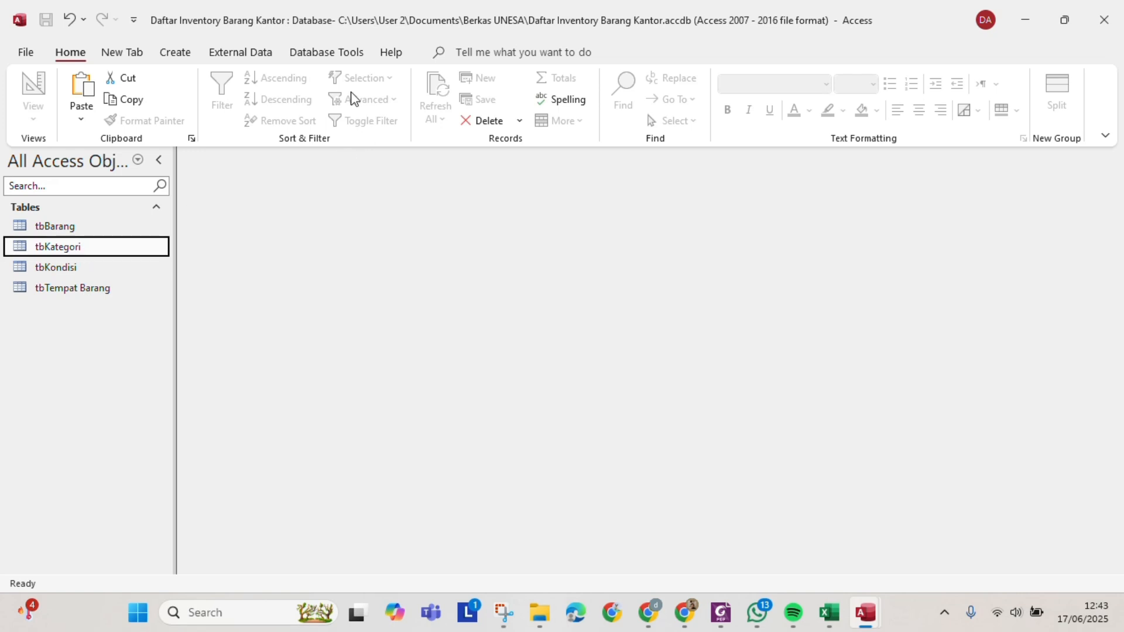
click(189, 53)
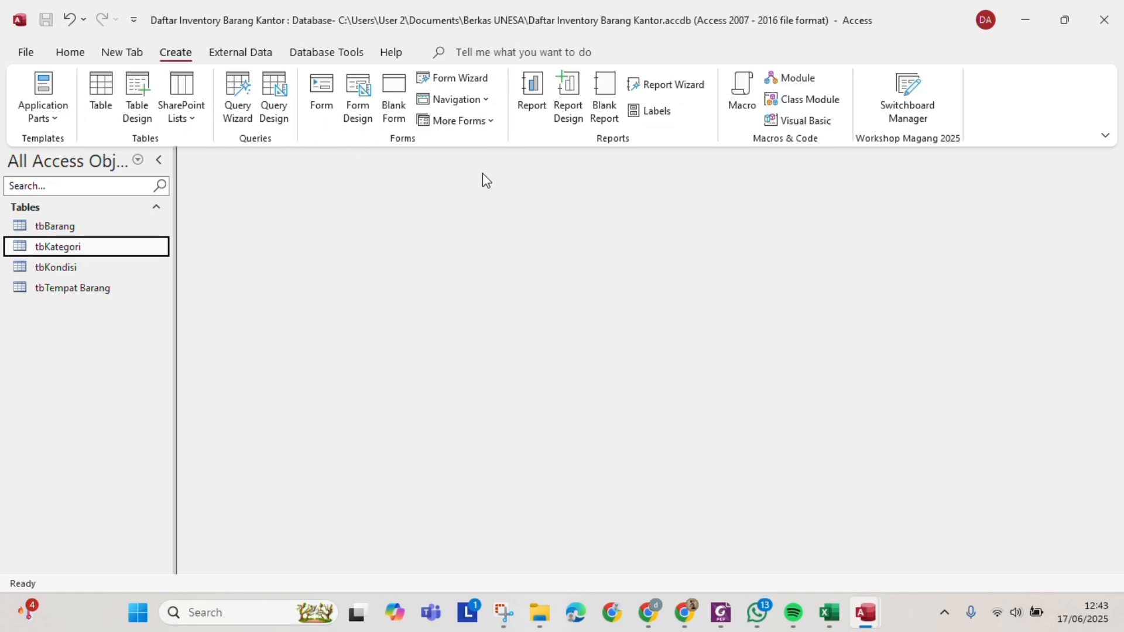
click(477, 82)
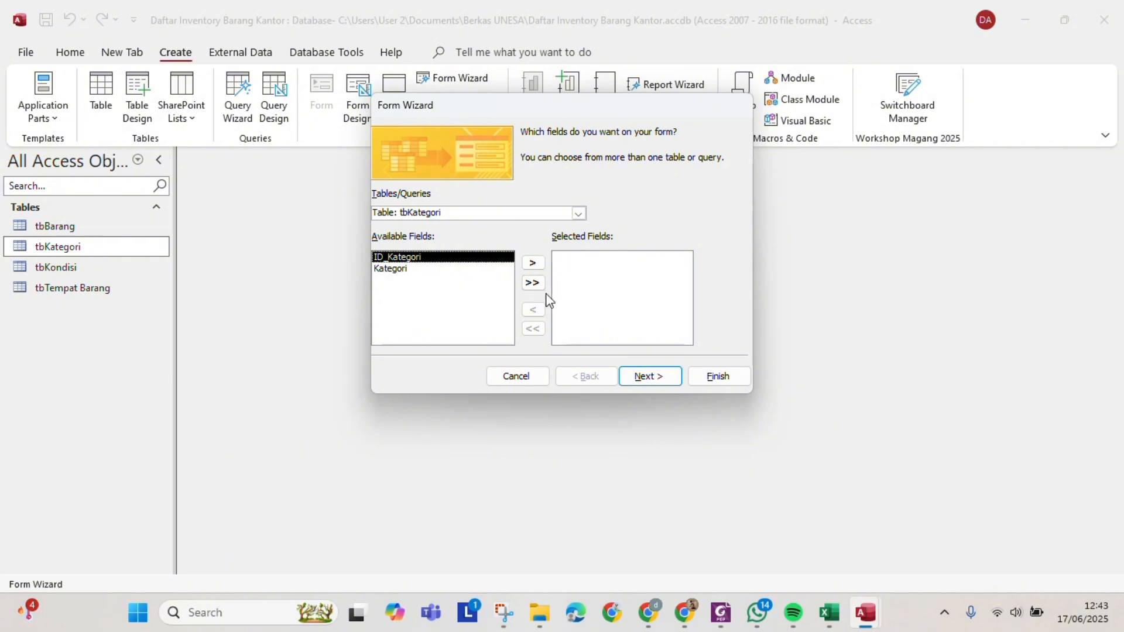
click(532, 282)
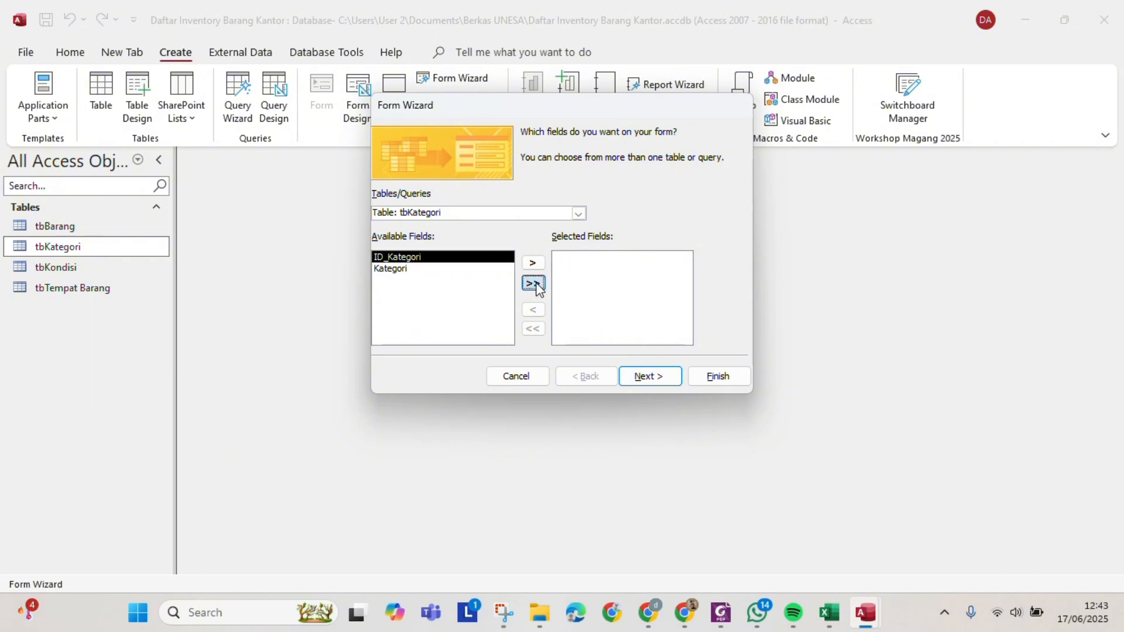
click(630, 381)
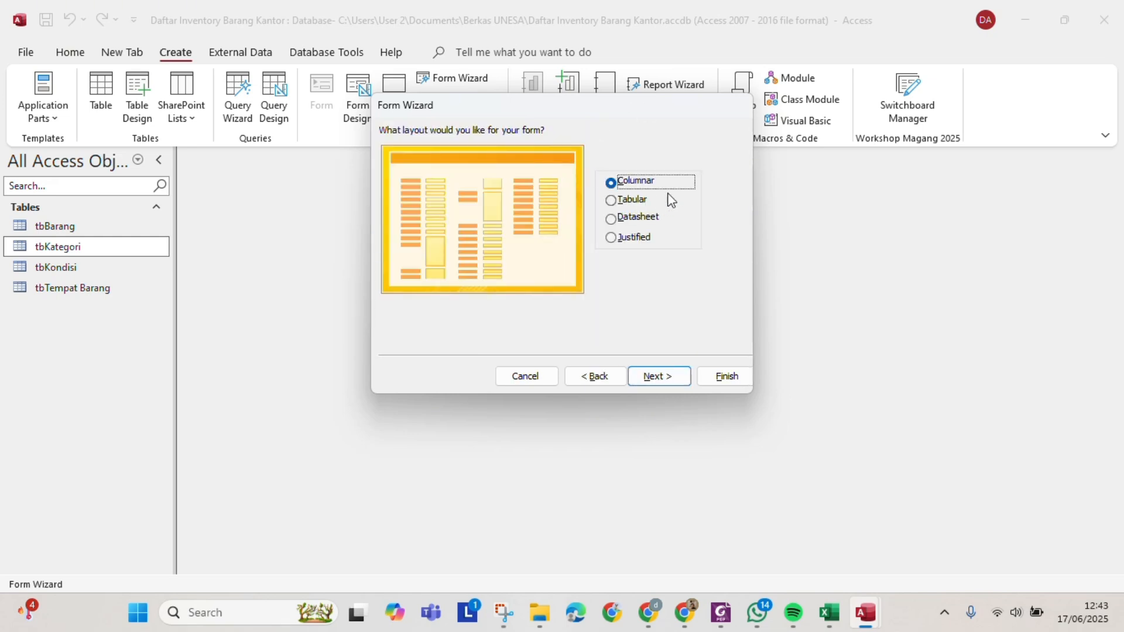
click(665, 379)
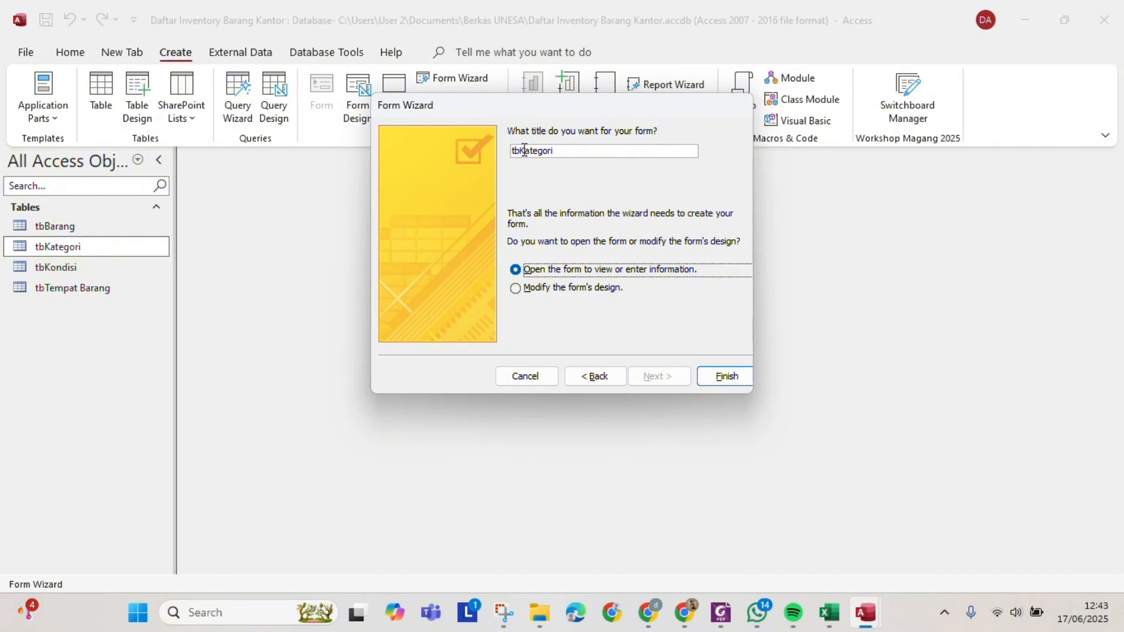
Title the form frm_Kategori and finish the wizard with the option to modify the form's design.
click(524, 151)
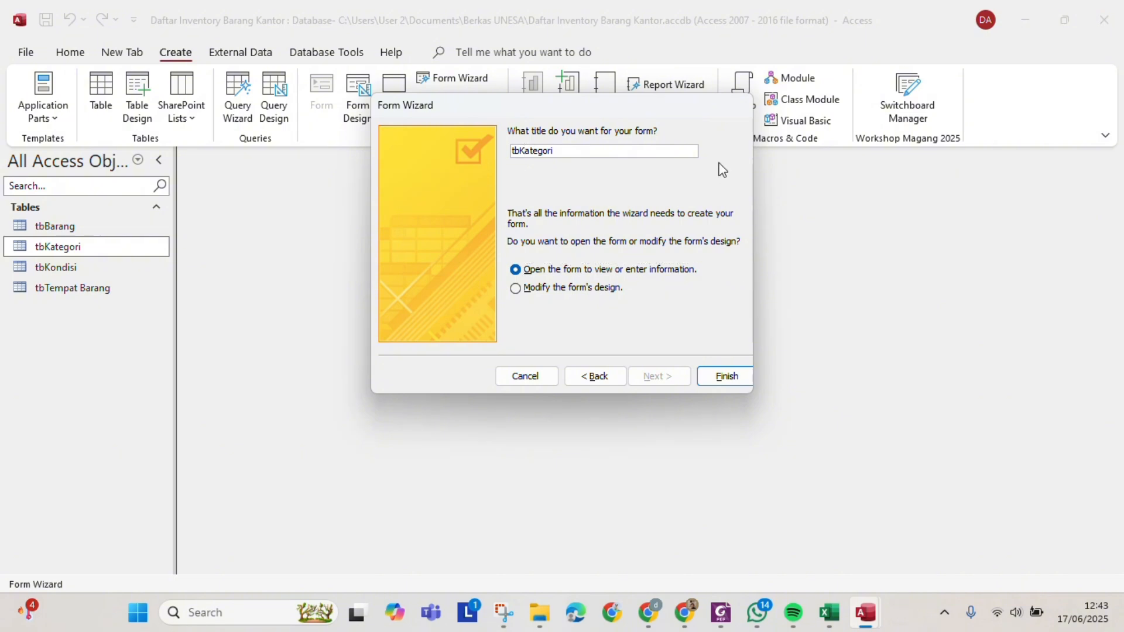
key(BackSpace)
key(BackSpace)
text(frm_)
click(515, 288)
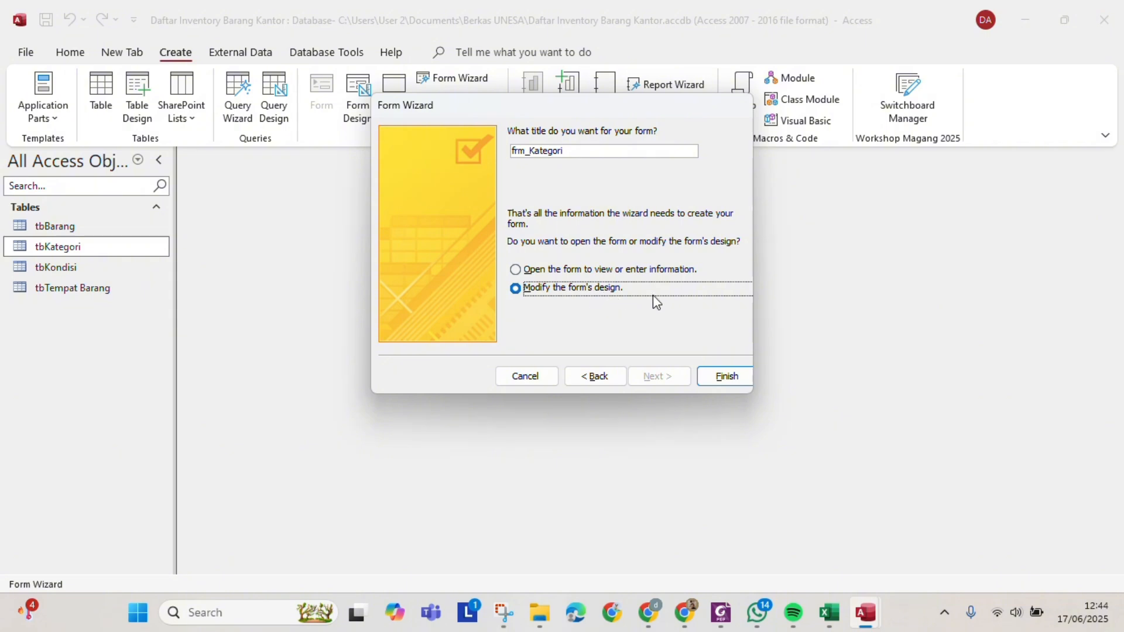
click(730, 377)
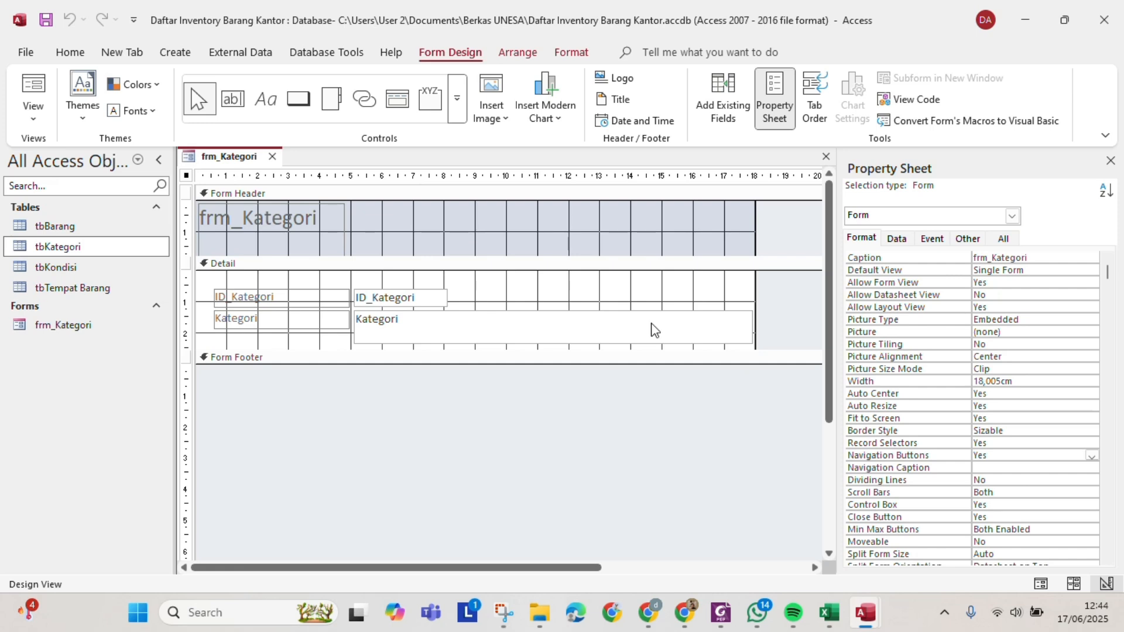
Heighten the form's Detail section to about 4.3 cm and narrow the Kategori text box to end near the 14 cm ruler mark.
click(449, 349)
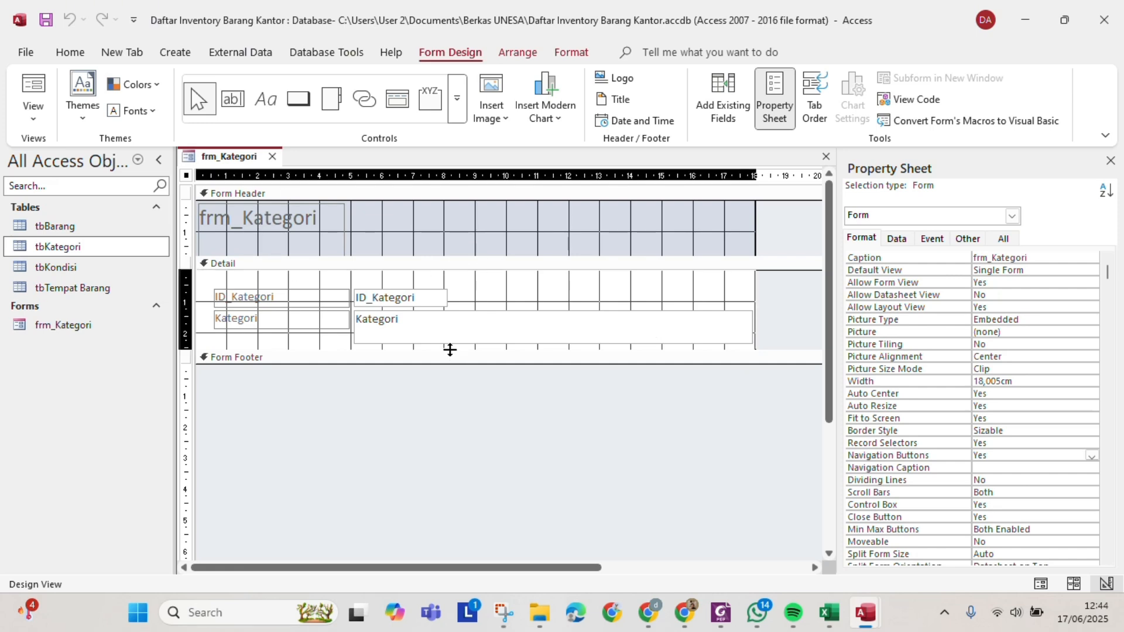
drag(450, 350, 448, 404)
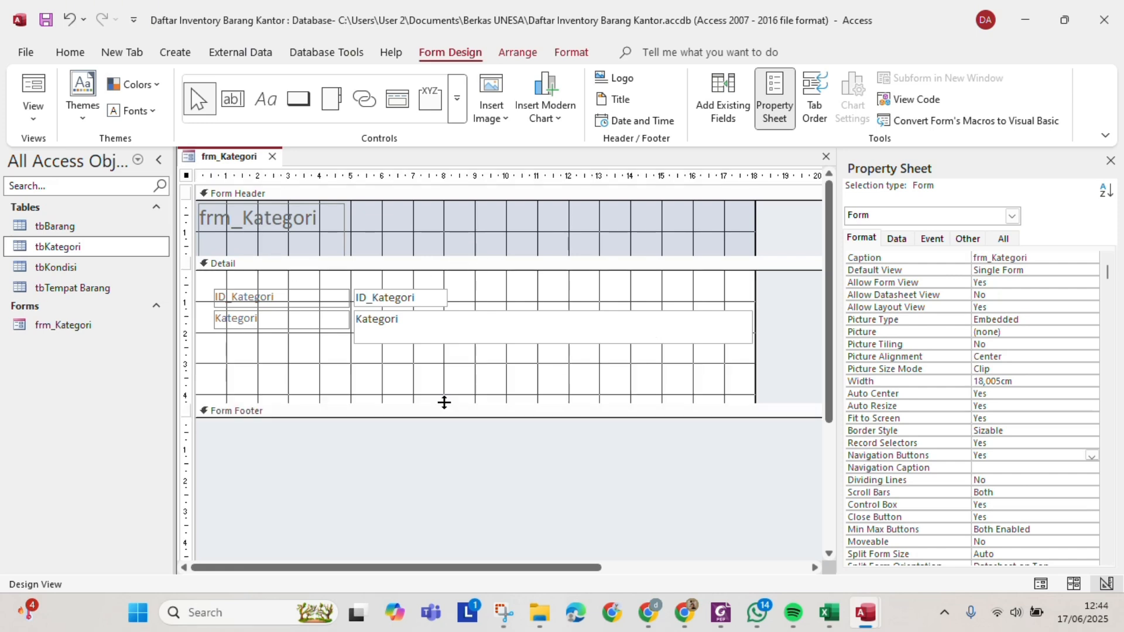
click(671, 332)
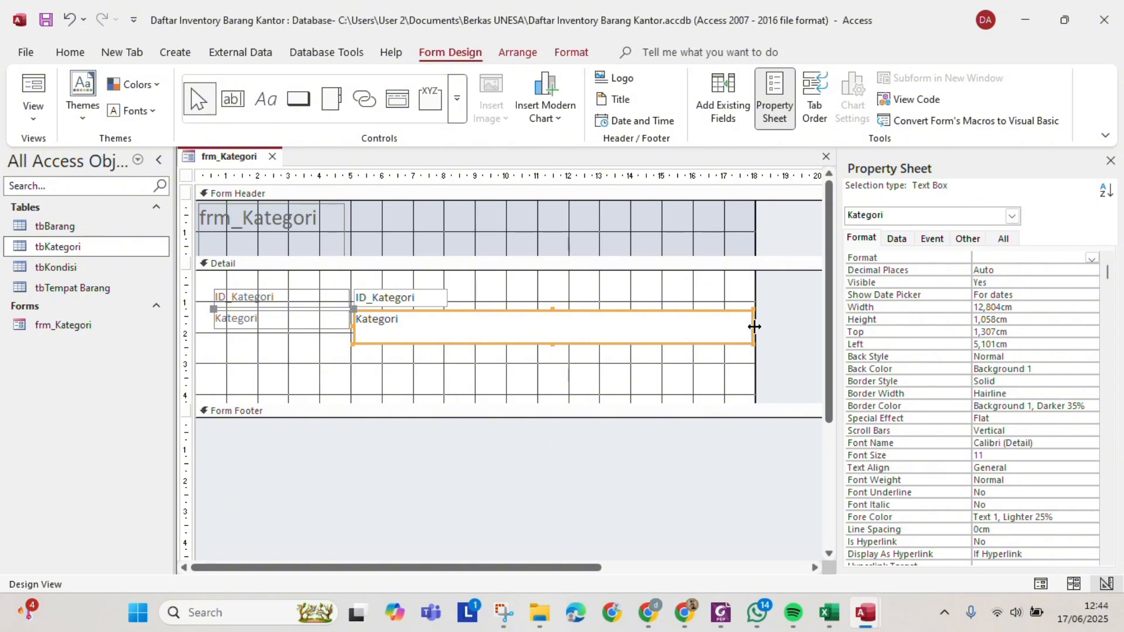
drag(754, 327, 633, 331)
click(639, 371)
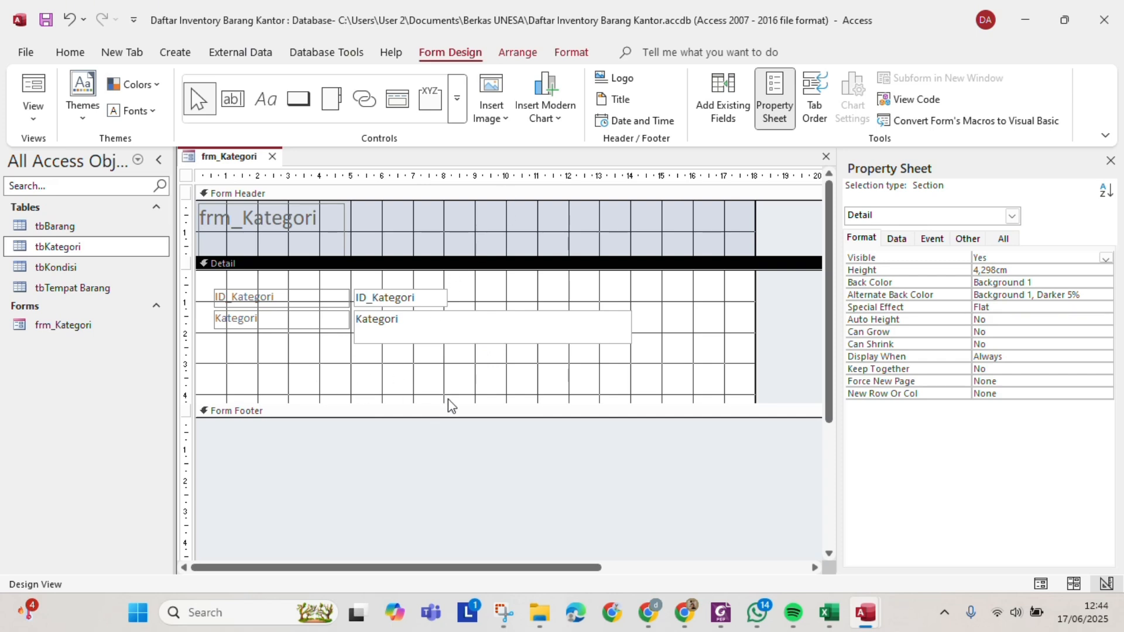
Extend the Detail section's height to about 4.7 cm and reduce the form's width to about 16 cm.
drag(449, 402, 449, 416)
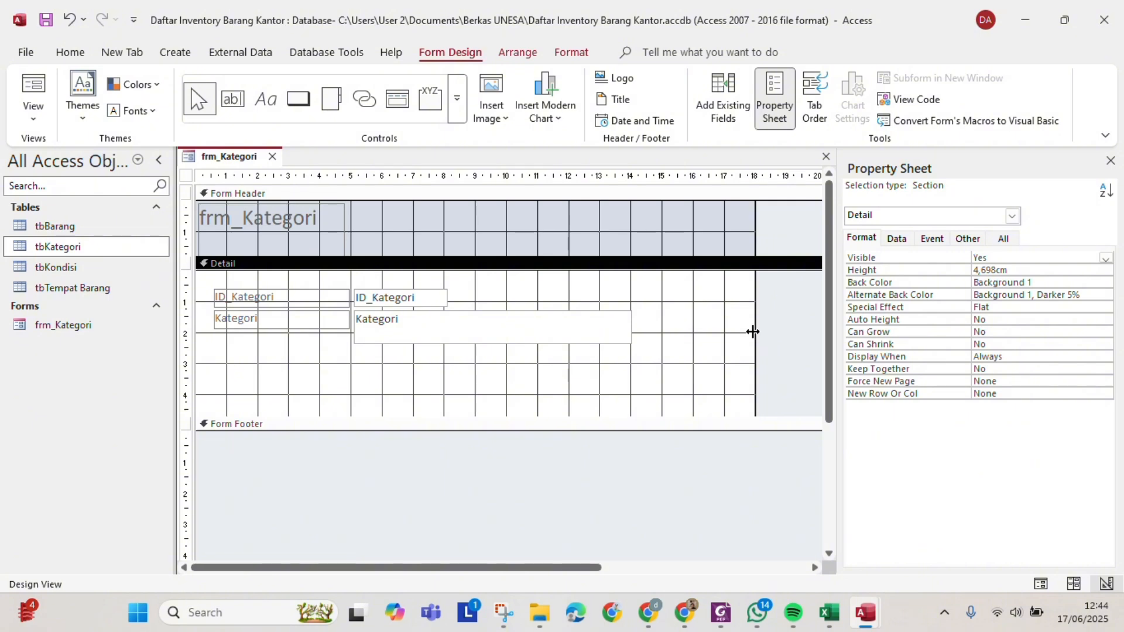
drag(755, 332, 693, 343)
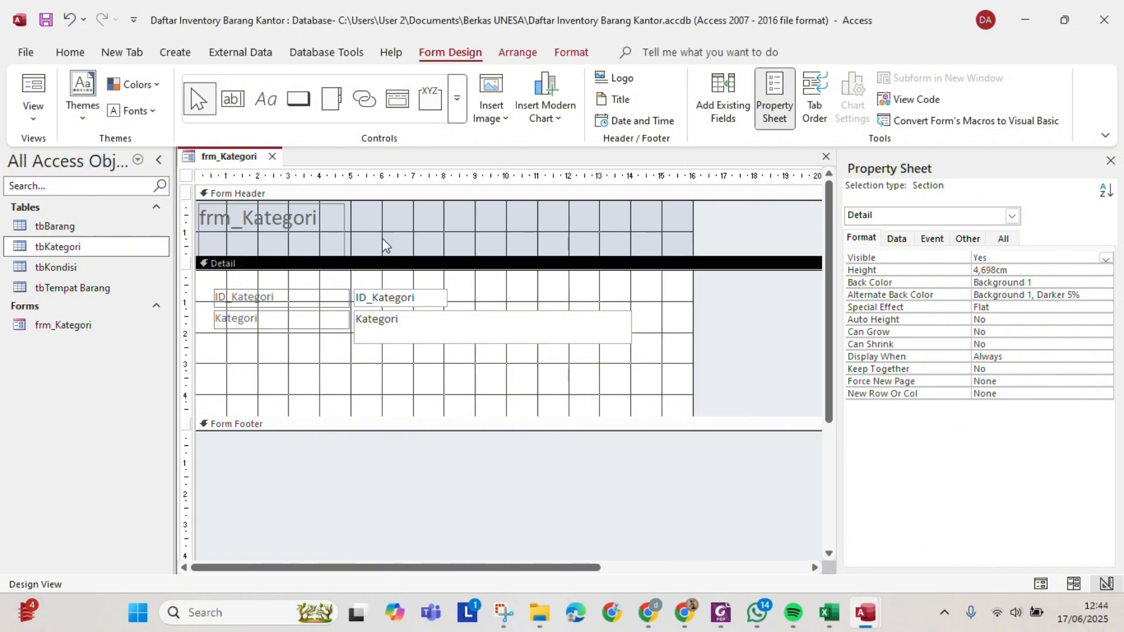
Add a command button below the Kategori label in the Detail section that goes to the previous record, with the Go To Previous picture.
click(308, 111)
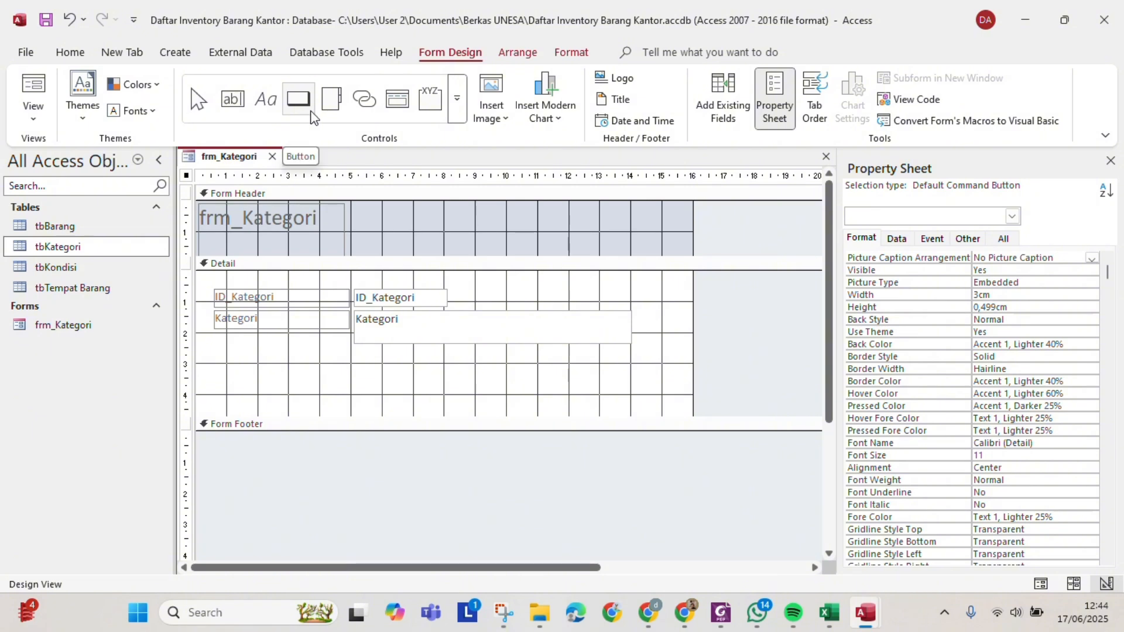
click(254, 358)
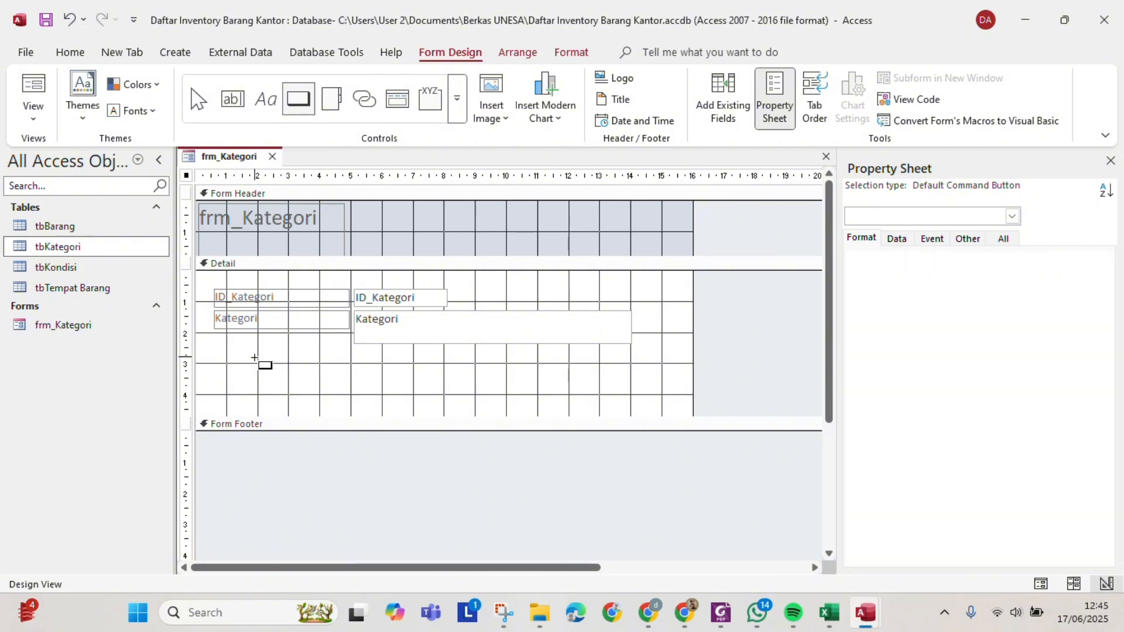
drag(254, 357, 334, 398)
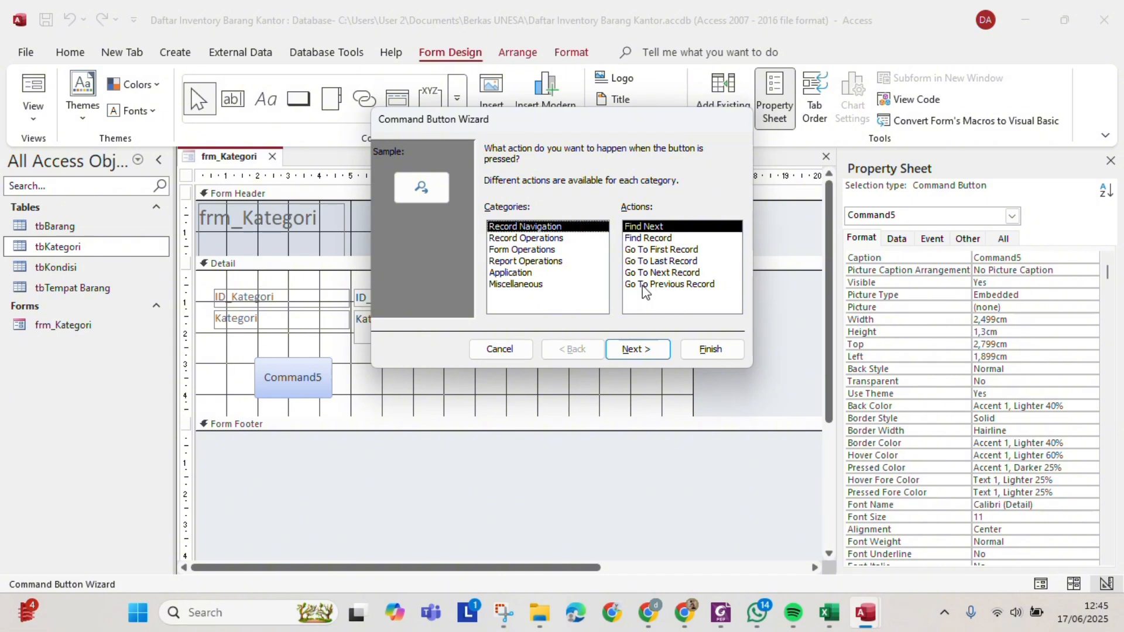
click(682, 285)
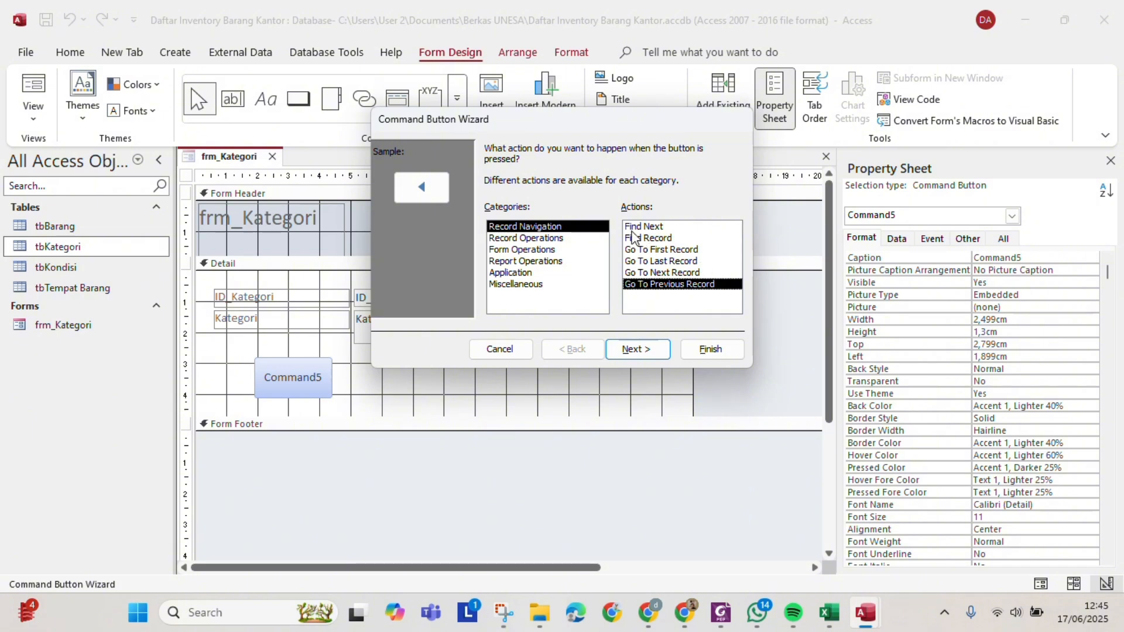
click(653, 348)
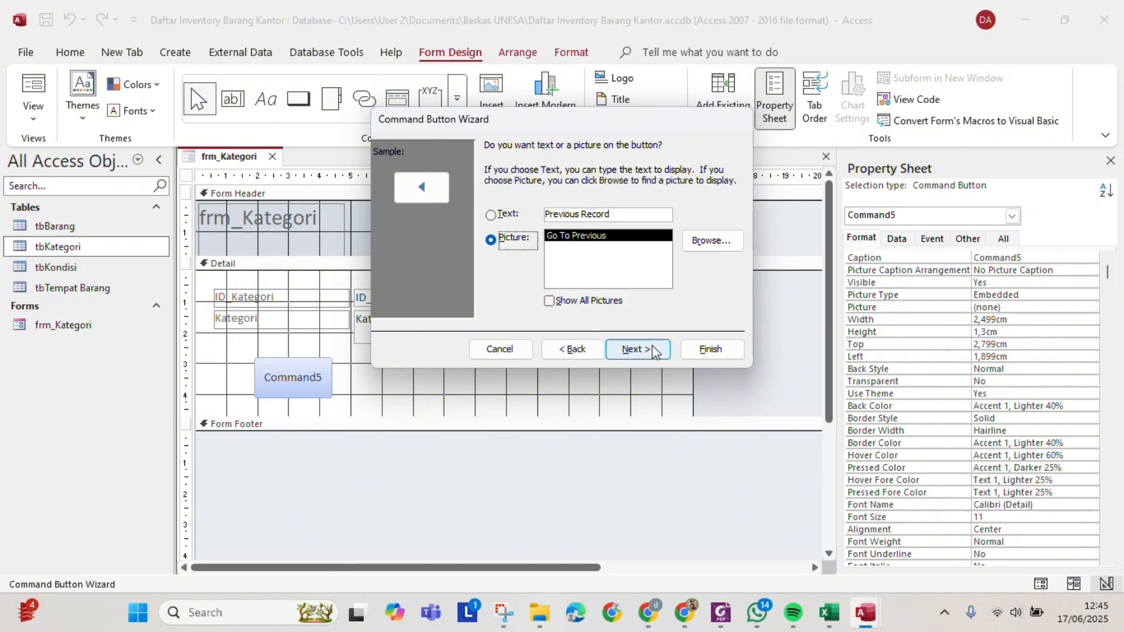
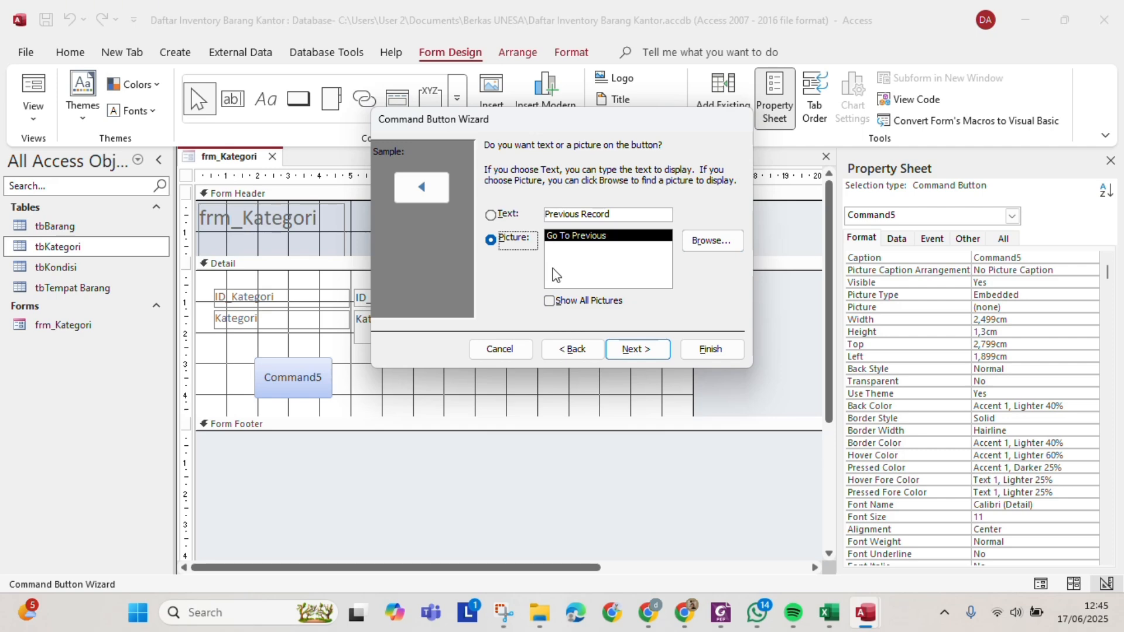
click(642, 348)
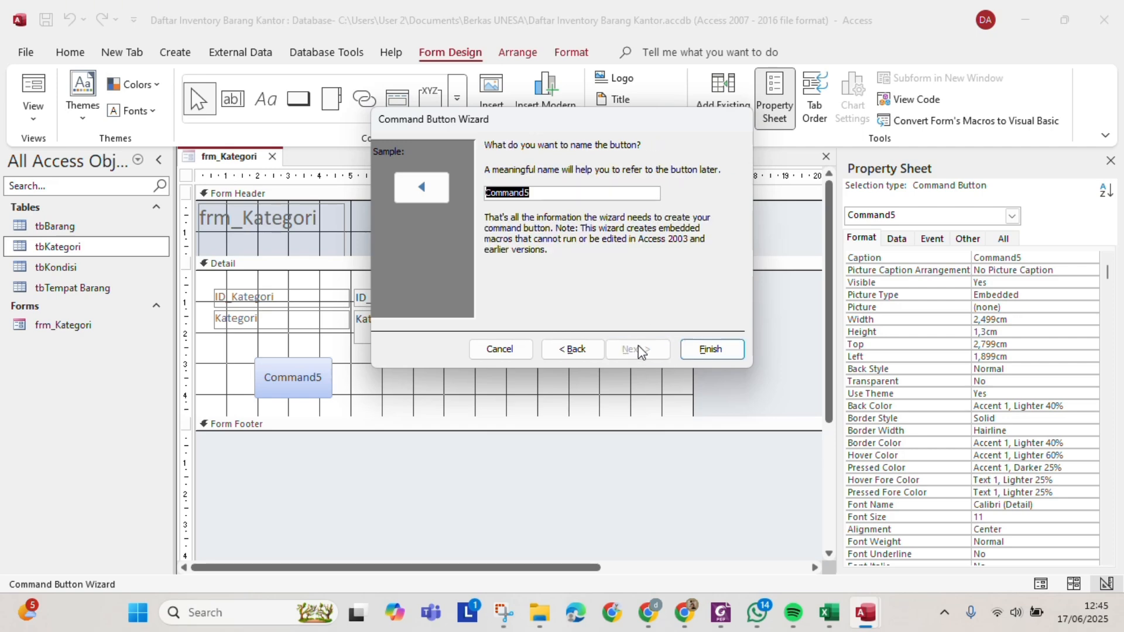
click(721, 357)
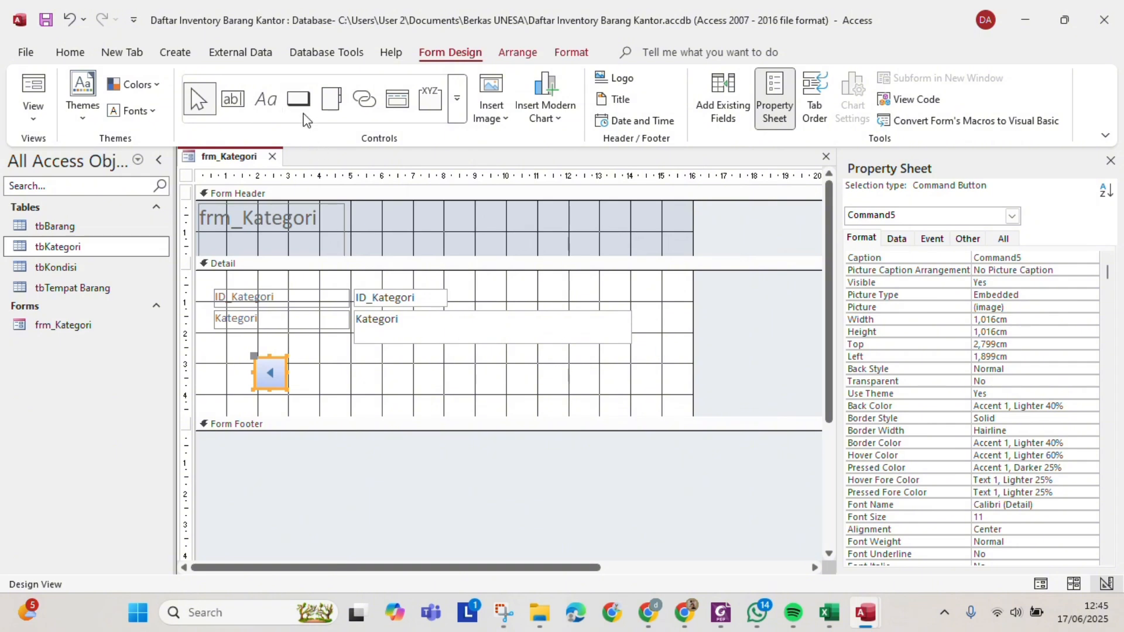
Add a command button beside the previous-record button that adds a new record, with the Go To New picture.
click(298, 99)
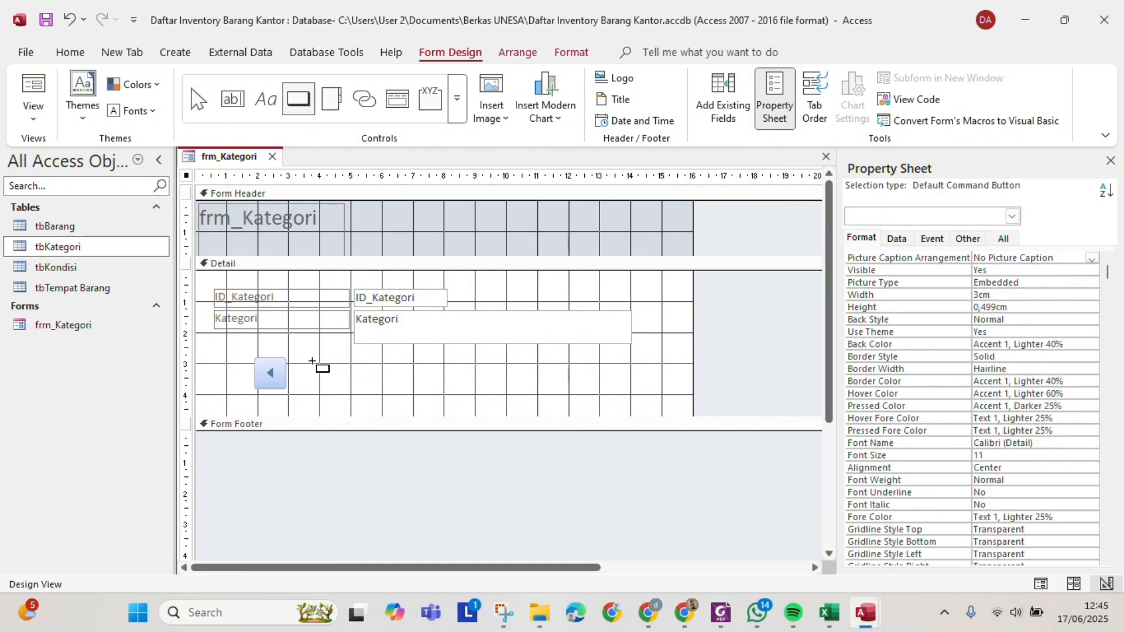
drag(320, 361, 382, 394)
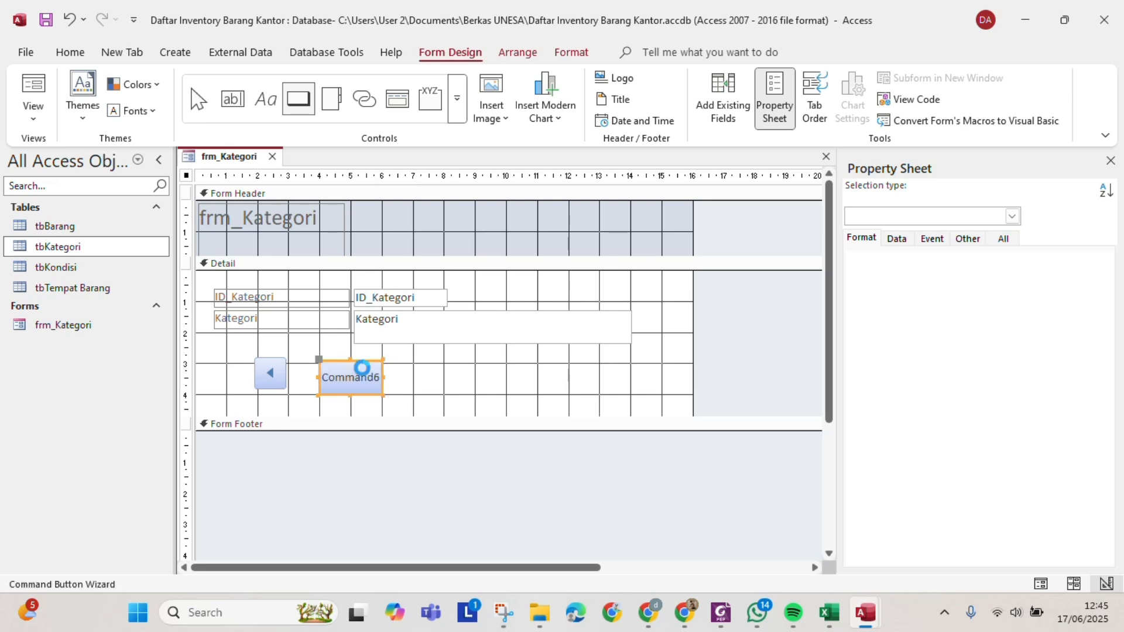
click(527, 238)
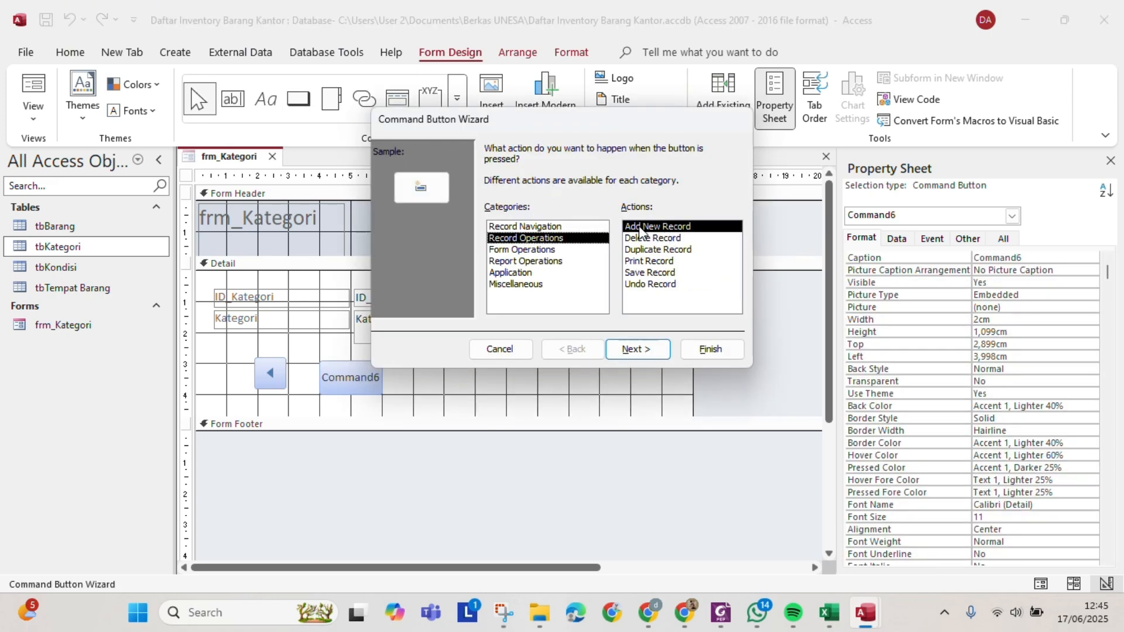
click(655, 229)
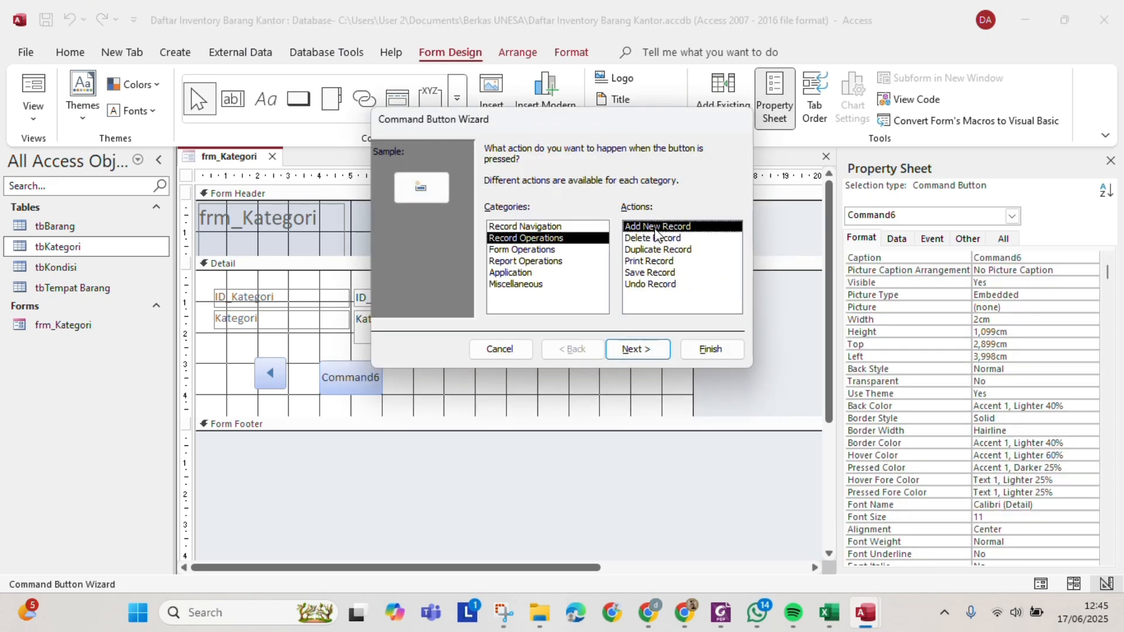
click(635, 349)
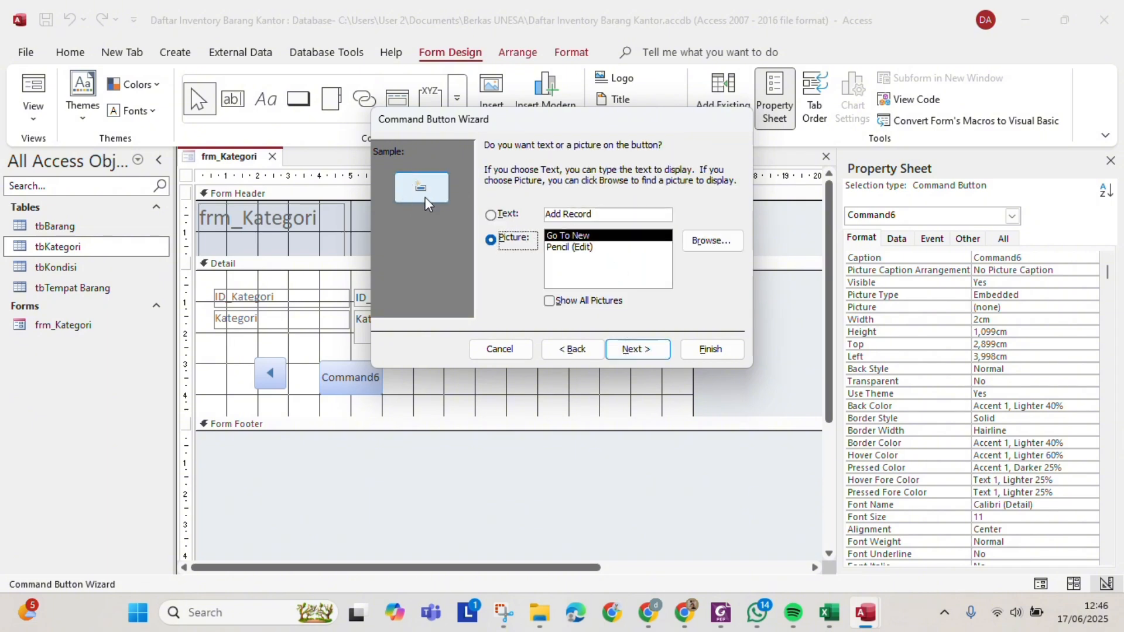
click(632, 349)
click(726, 347)
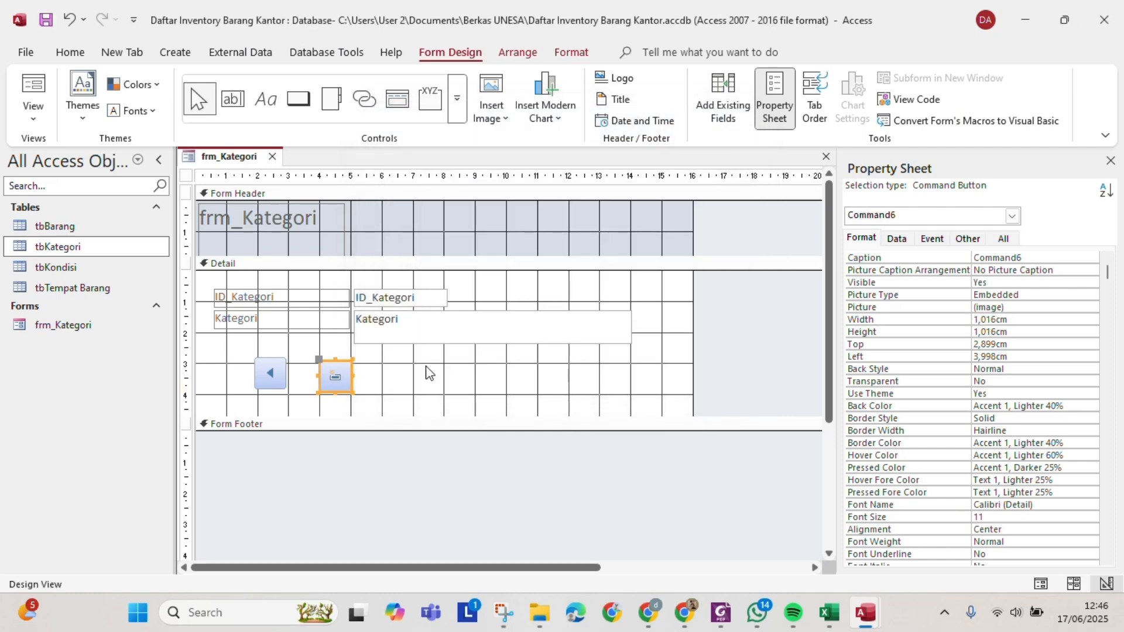
Set the caption of the add-record button to Tambah.
click(332, 370)
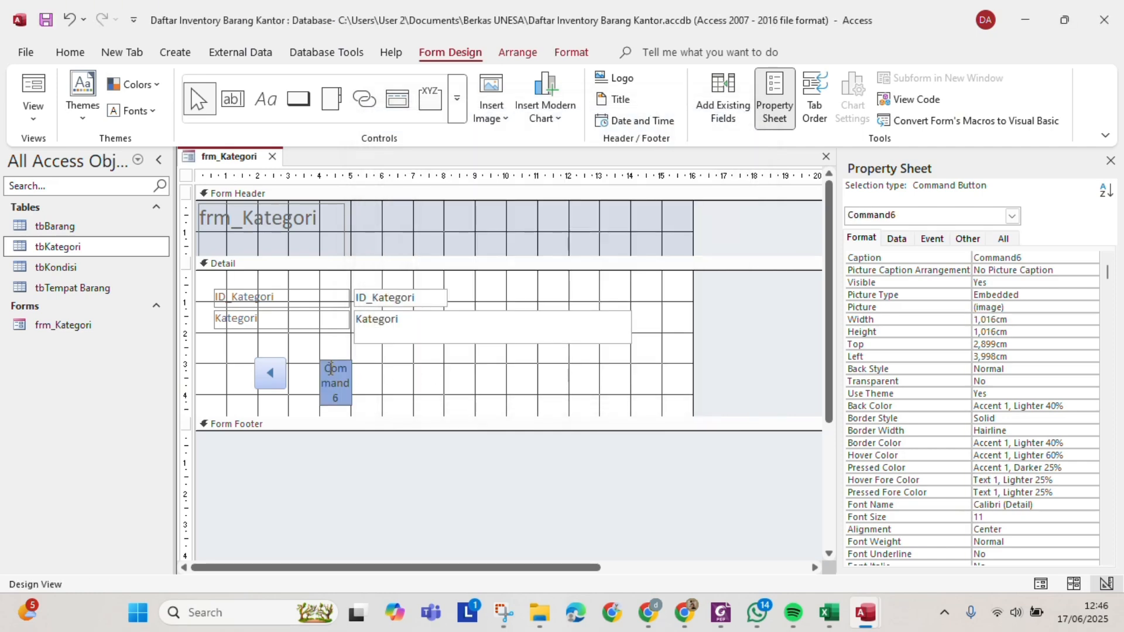
drag(327, 368, 352, 401)
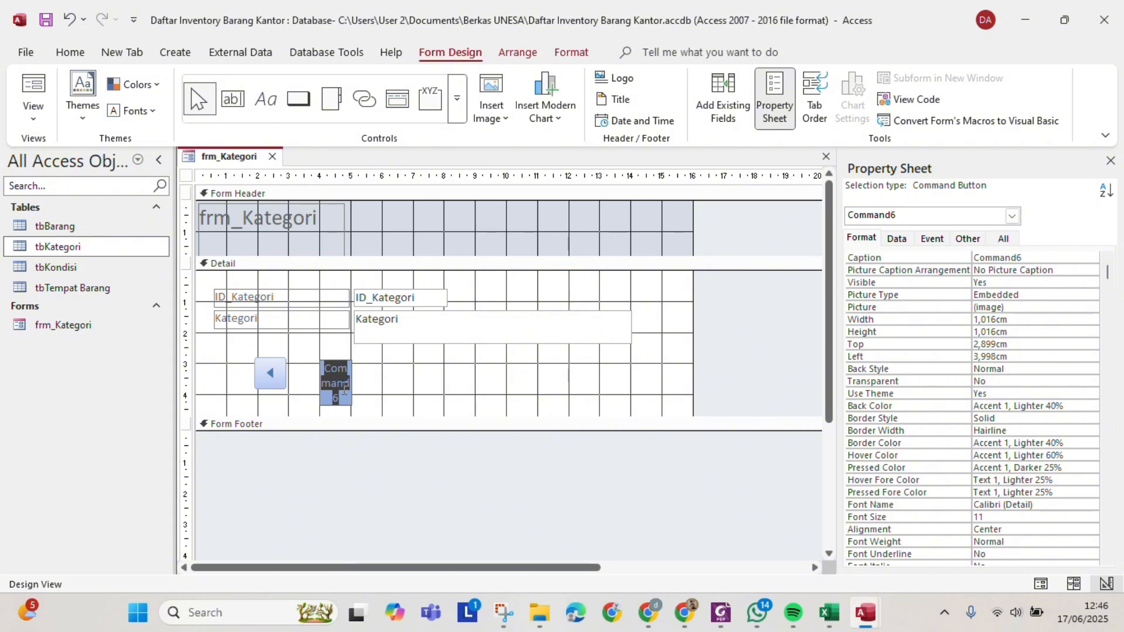
key(BackSpace)
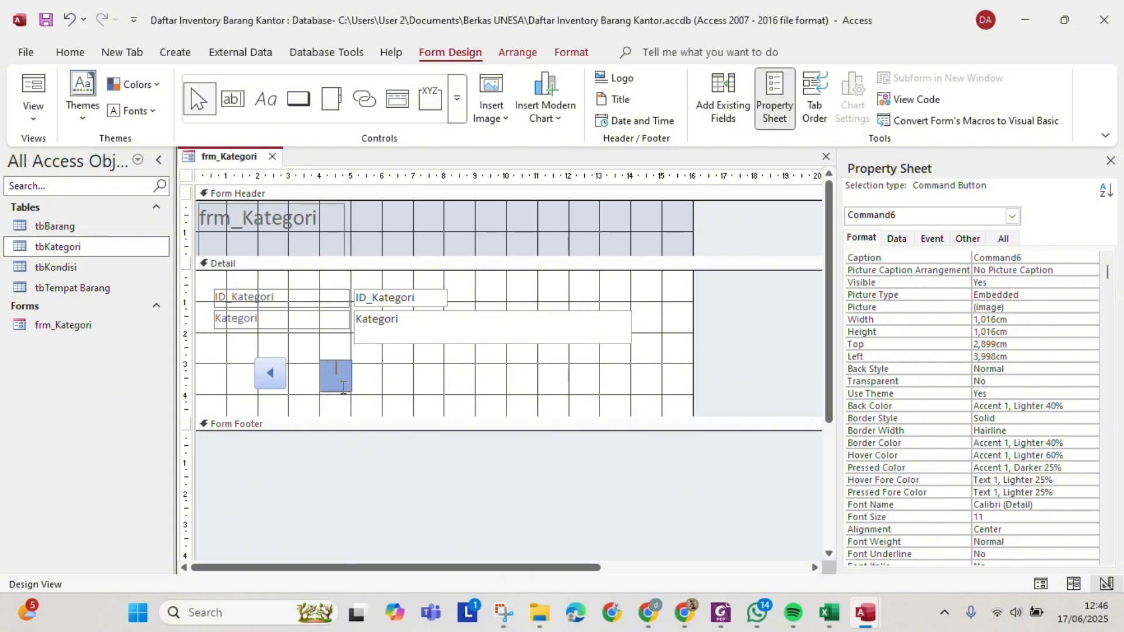
text(Tamb)
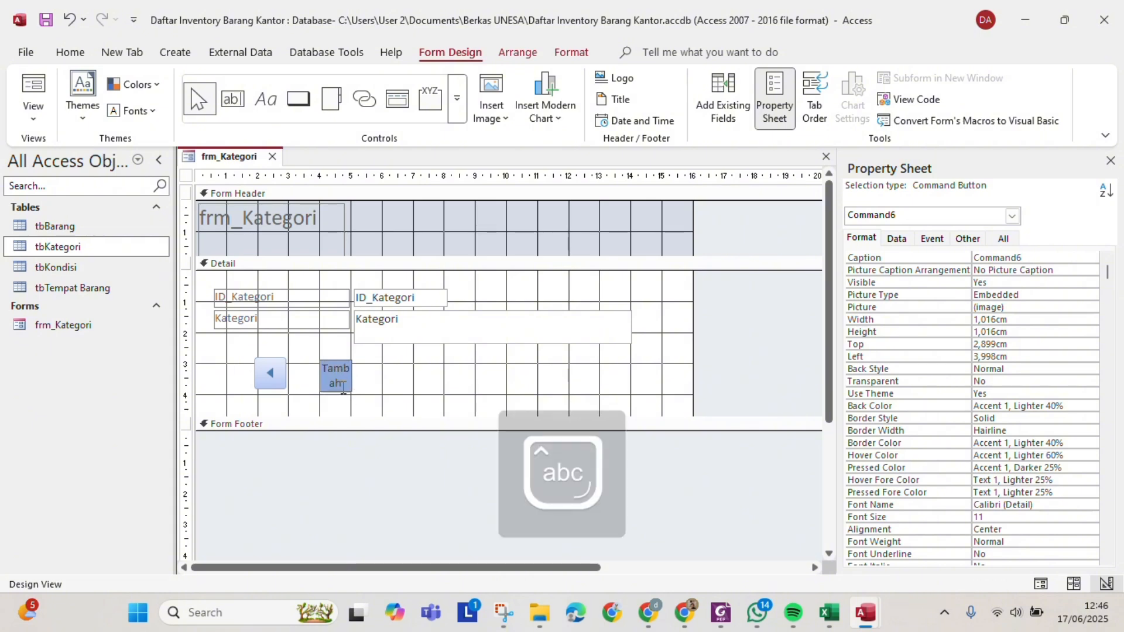
text(ah)
key(Return)
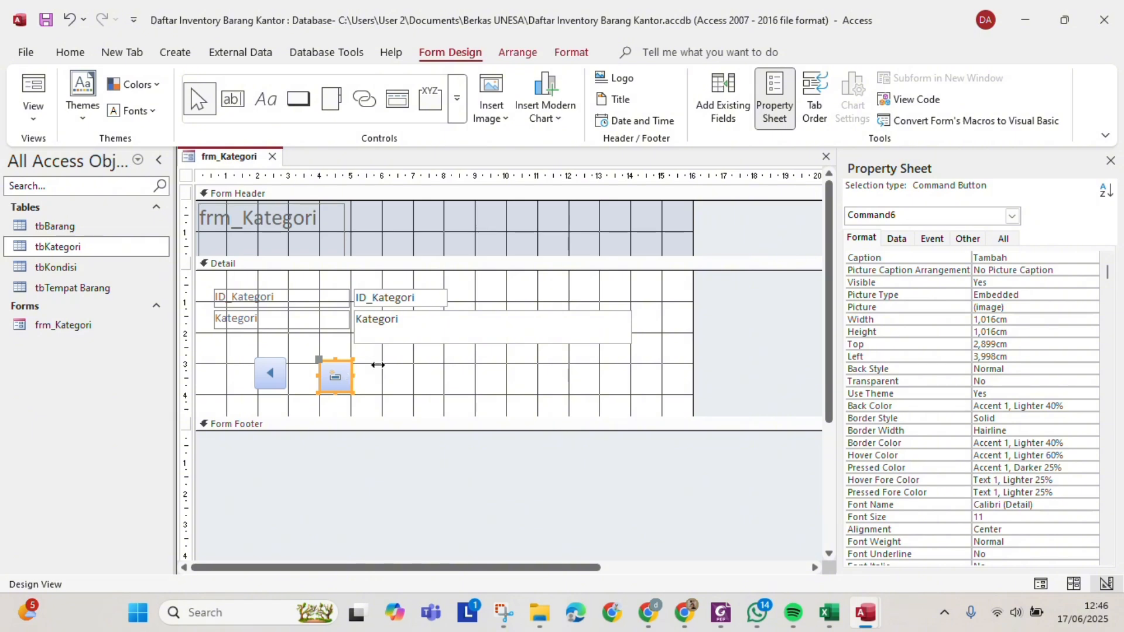
Set the Tambah button's Picture Caption Arrangement to Right and widen the button to about 2.5 cm.
click(775, 108)
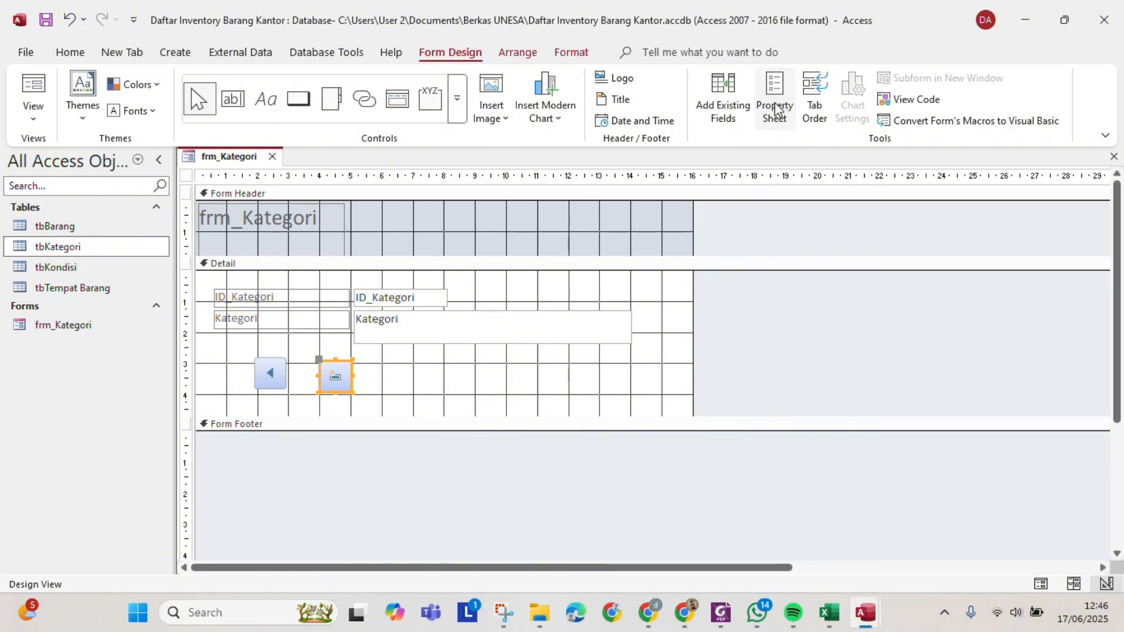
click(776, 108)
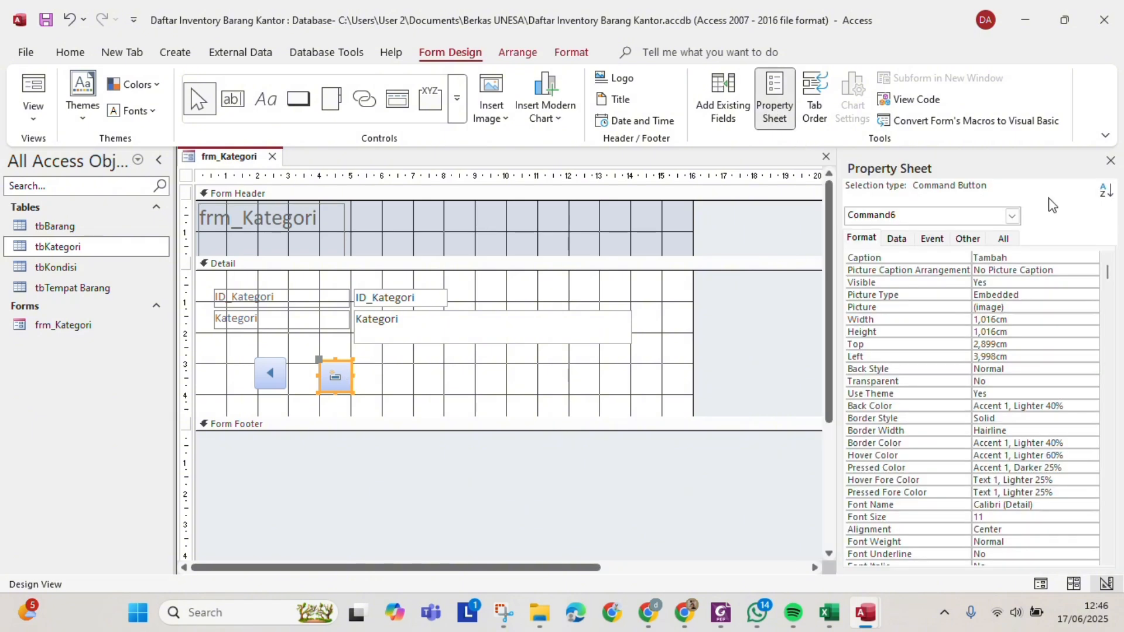
click(852, 241)
click(1024, 270)
click(1092, 270)
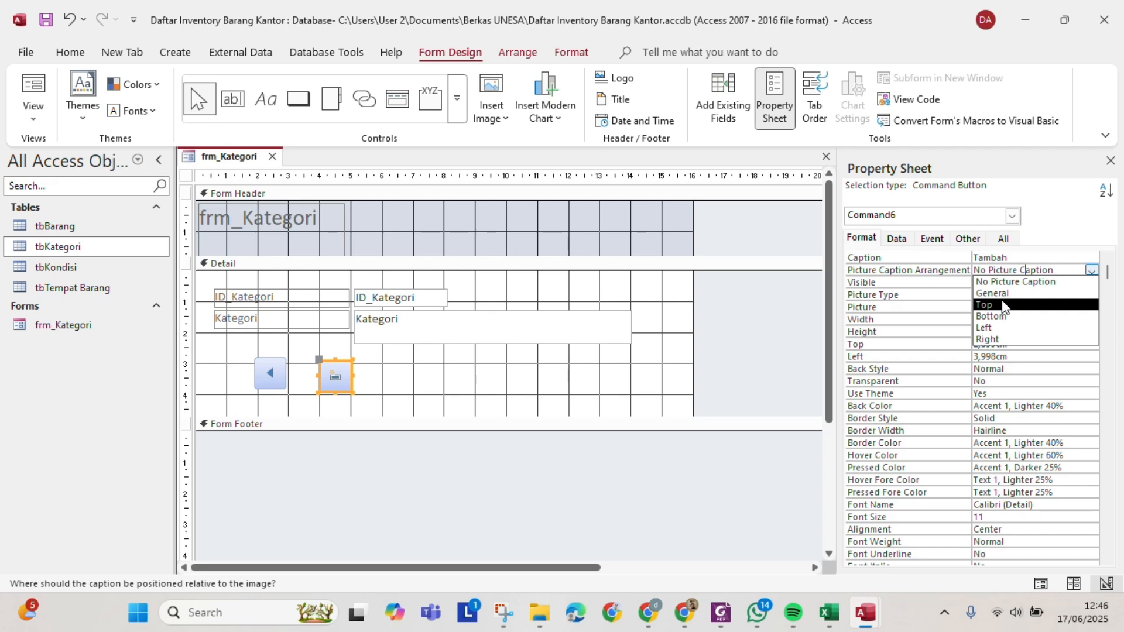
click(1002, 342)
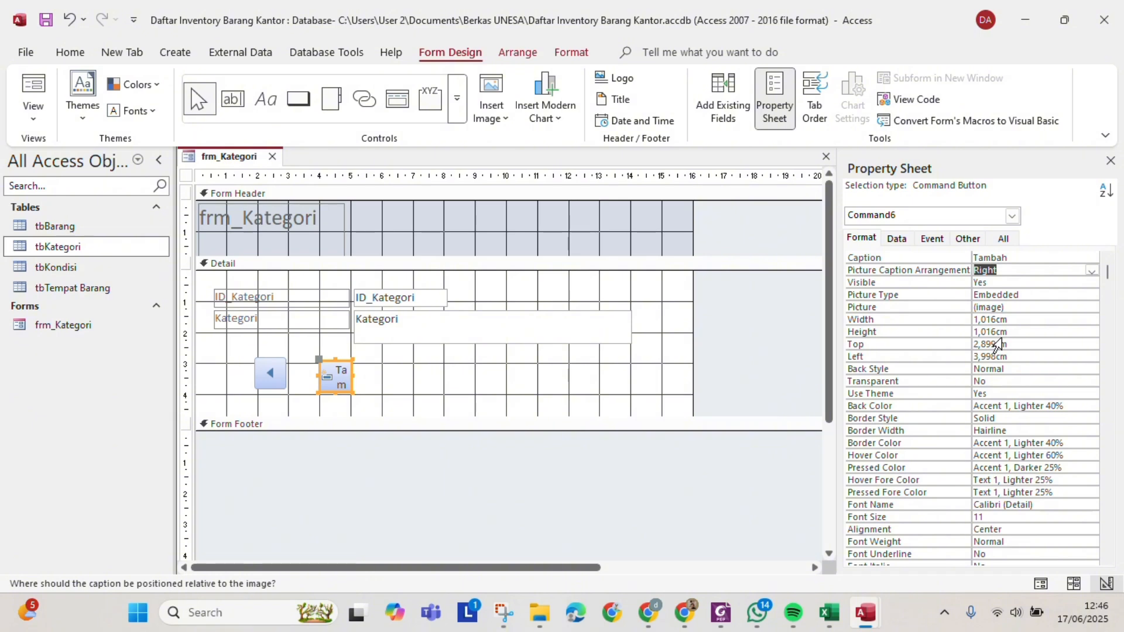
drag(352, 376, 398, 375)
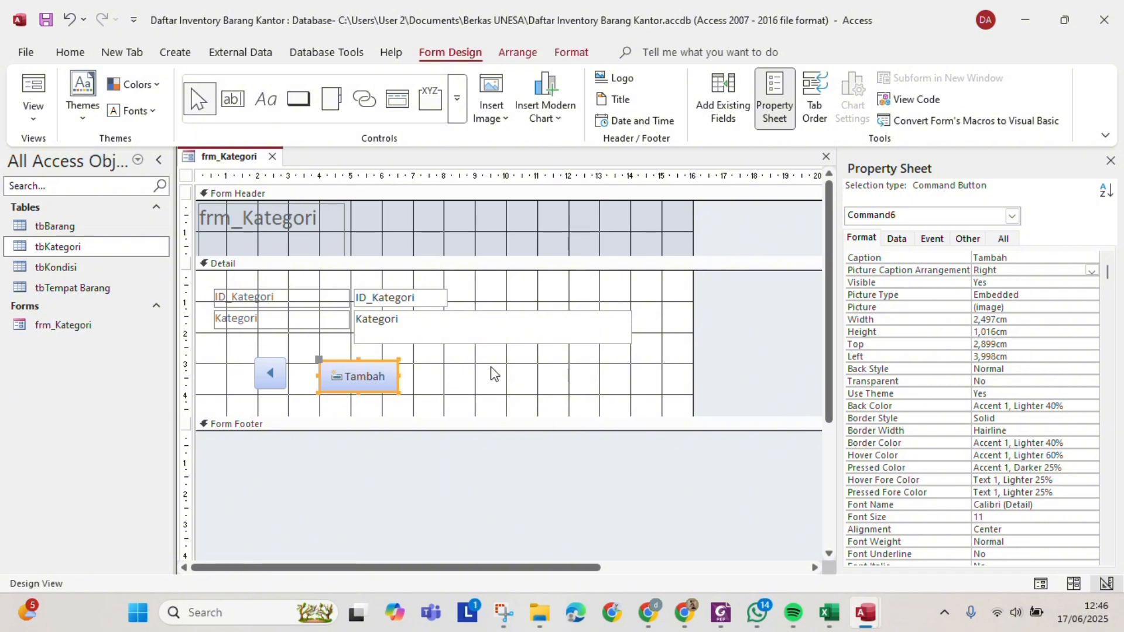
click(458, 383)
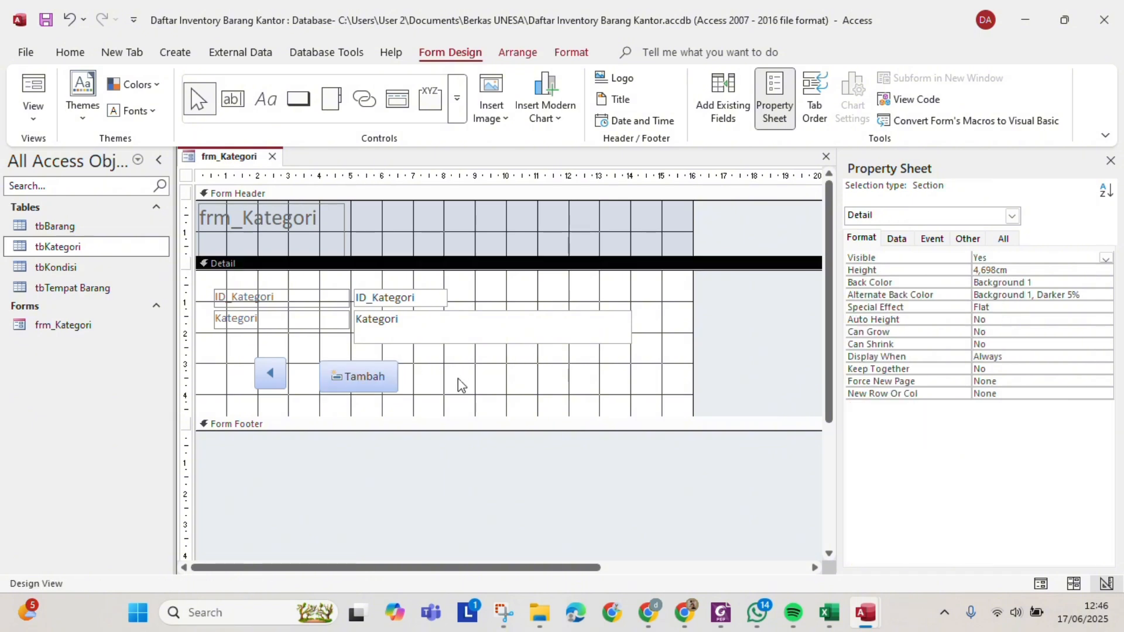
Add a command button beside the Tambah button that saves the record, with the Save Record picture.
click(303, 98)
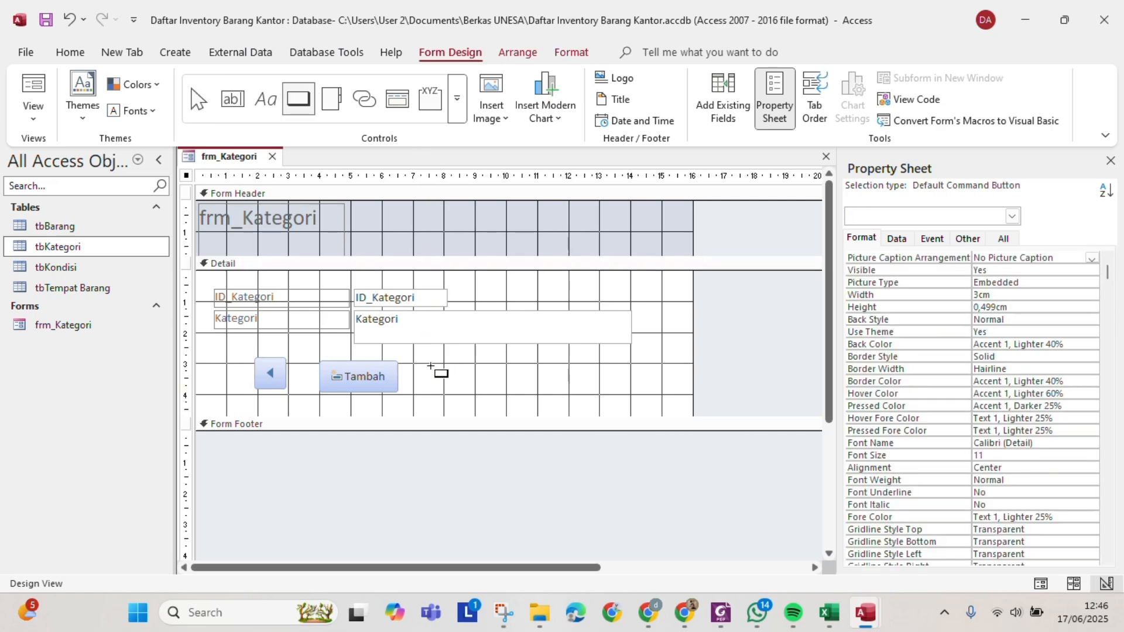
drag(425, 361, 497, 394)
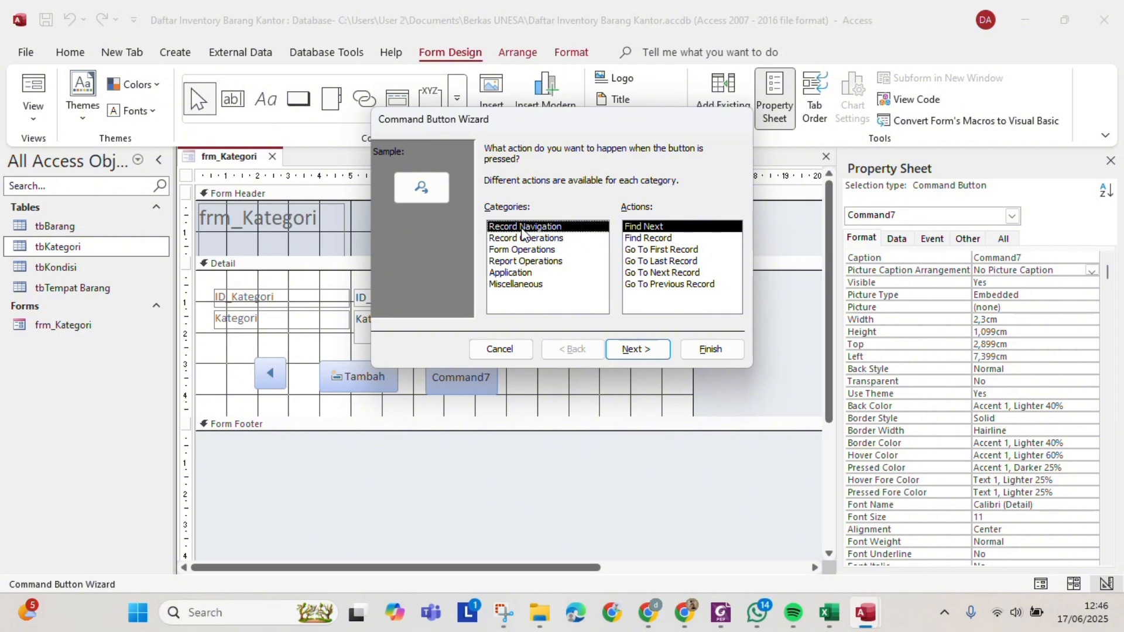
click(527, 238)
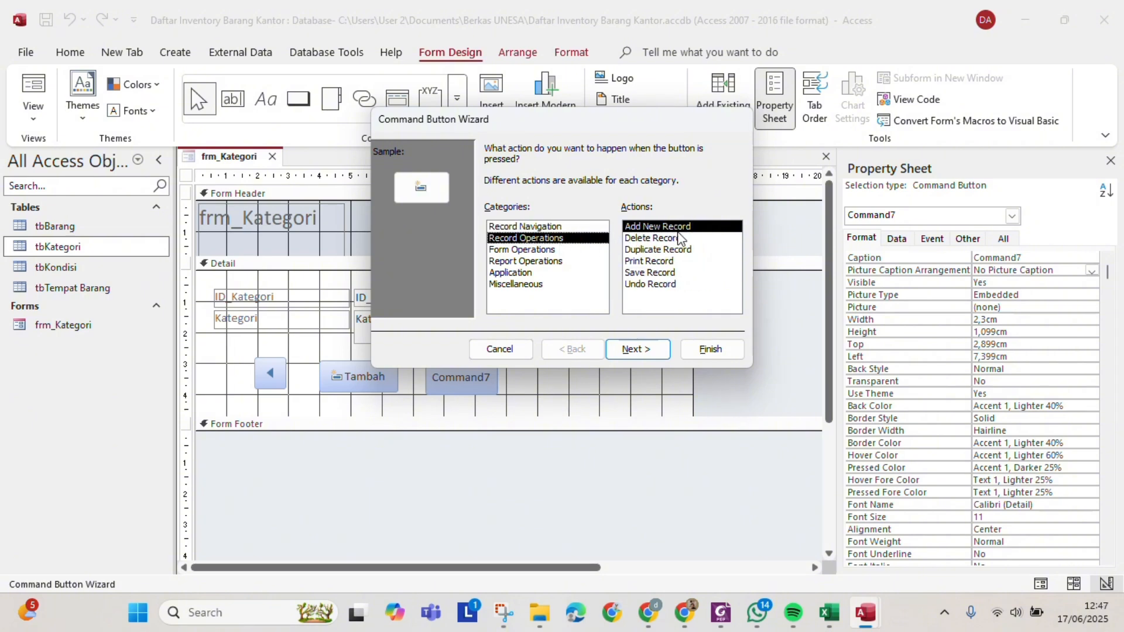
click(652, 274)
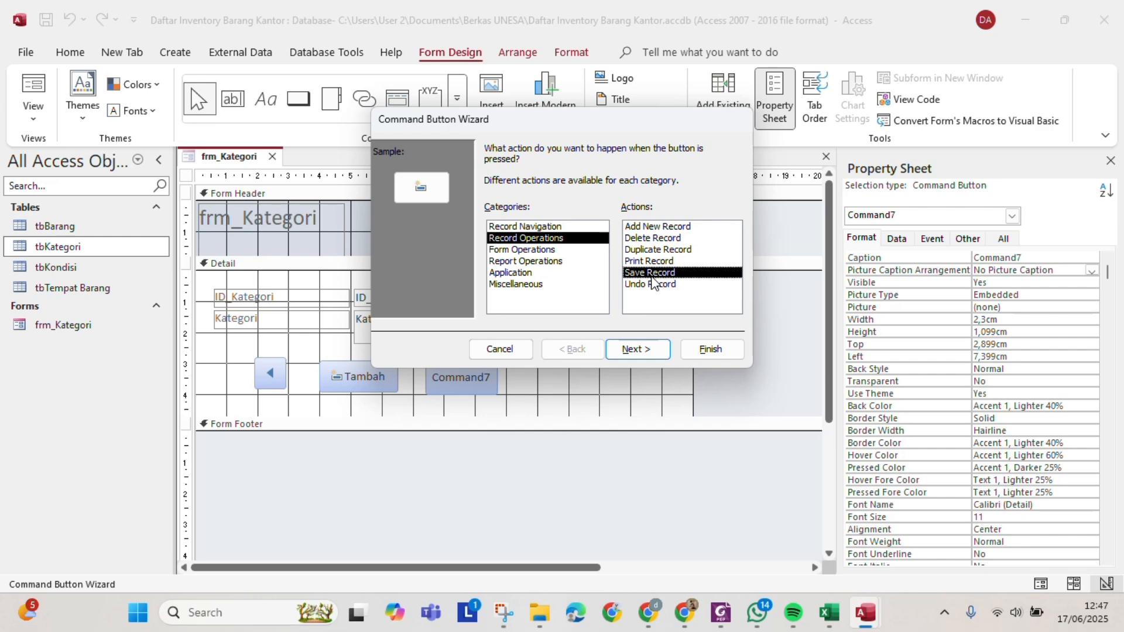
click(639, 350)
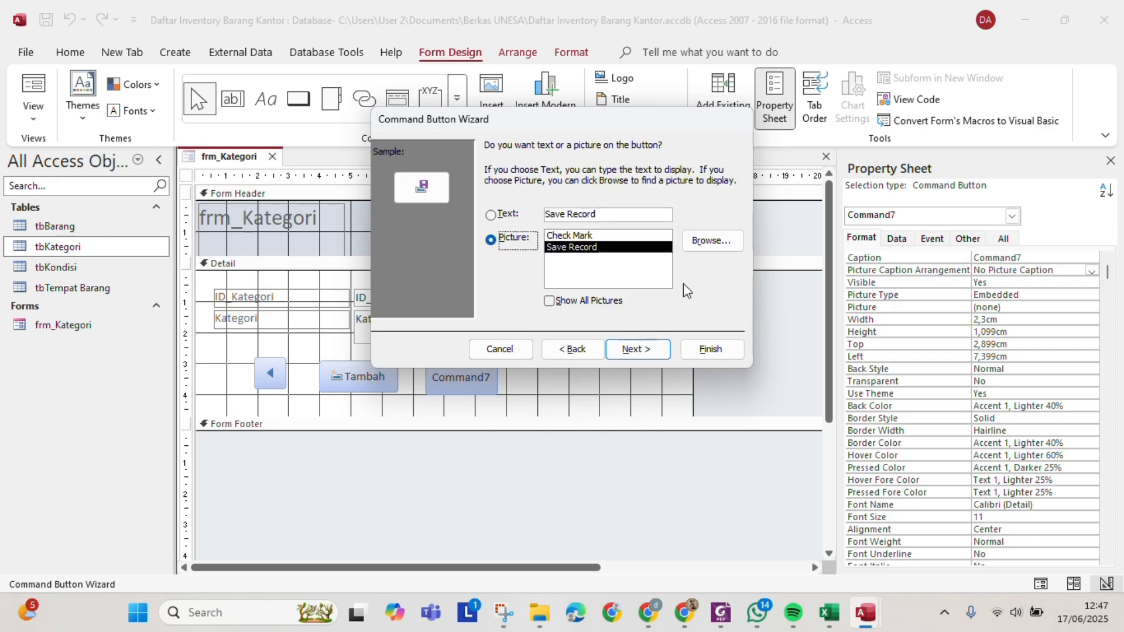
click(638, 348)
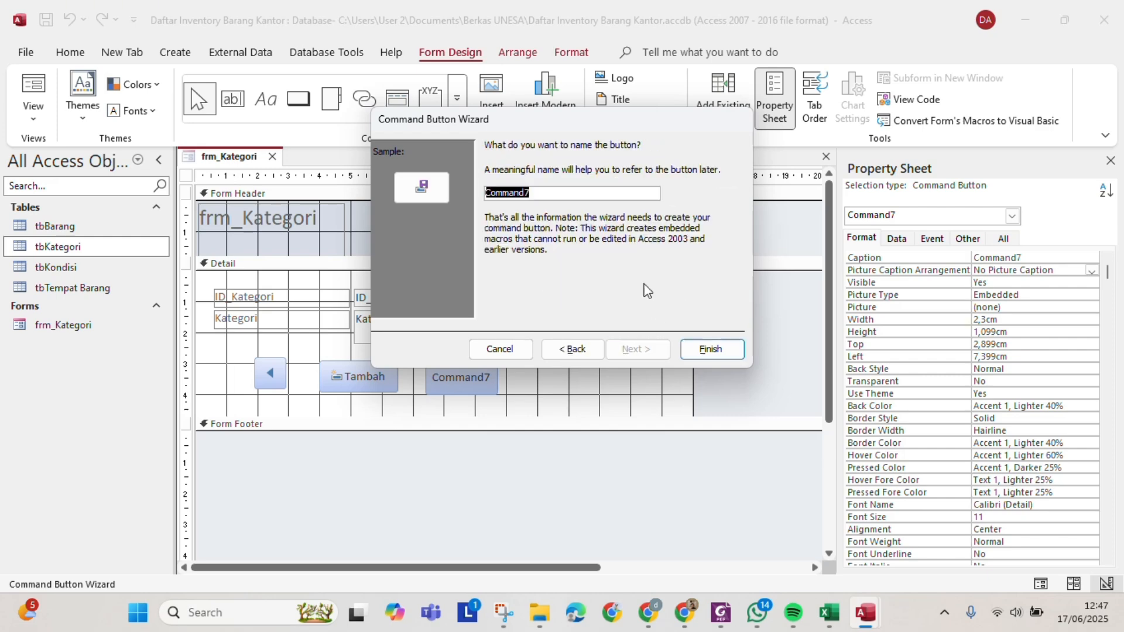
click(710, 350)
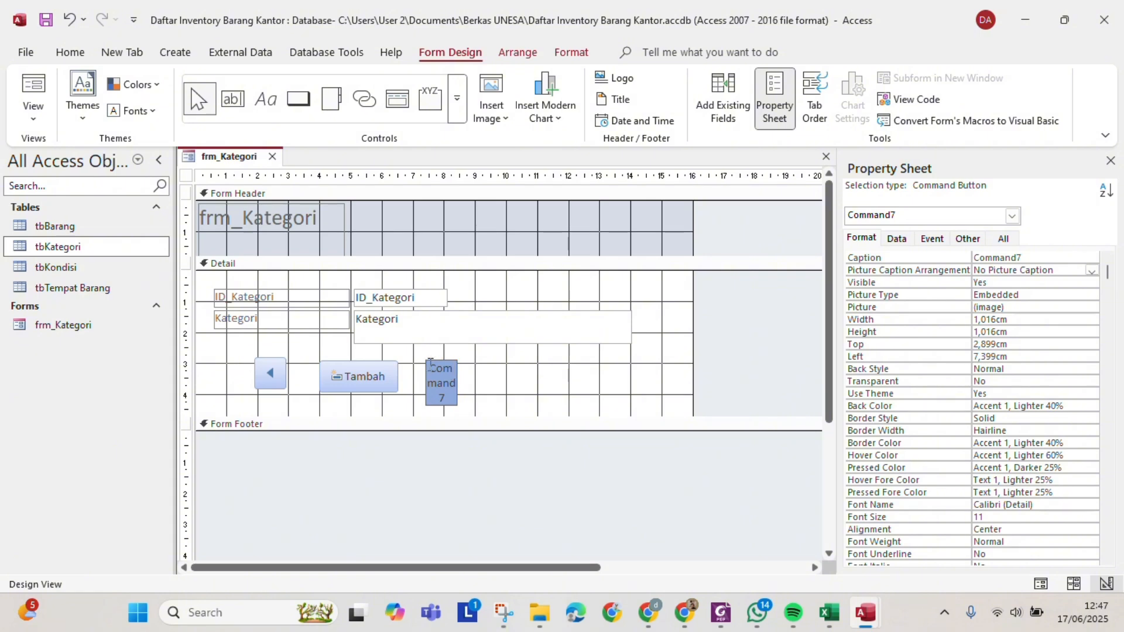
Set the caption of the save-record button to Simpan.
drag(429, 363, 451, 399)
text(S)
key(Caps_Lock)
text(ima)
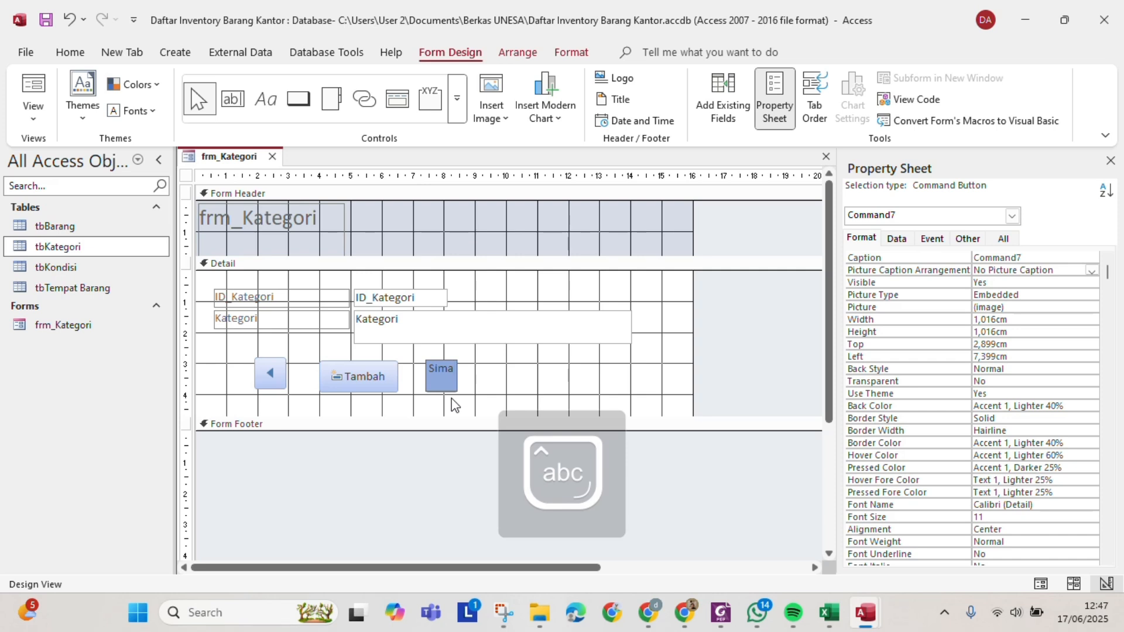
key(Return)
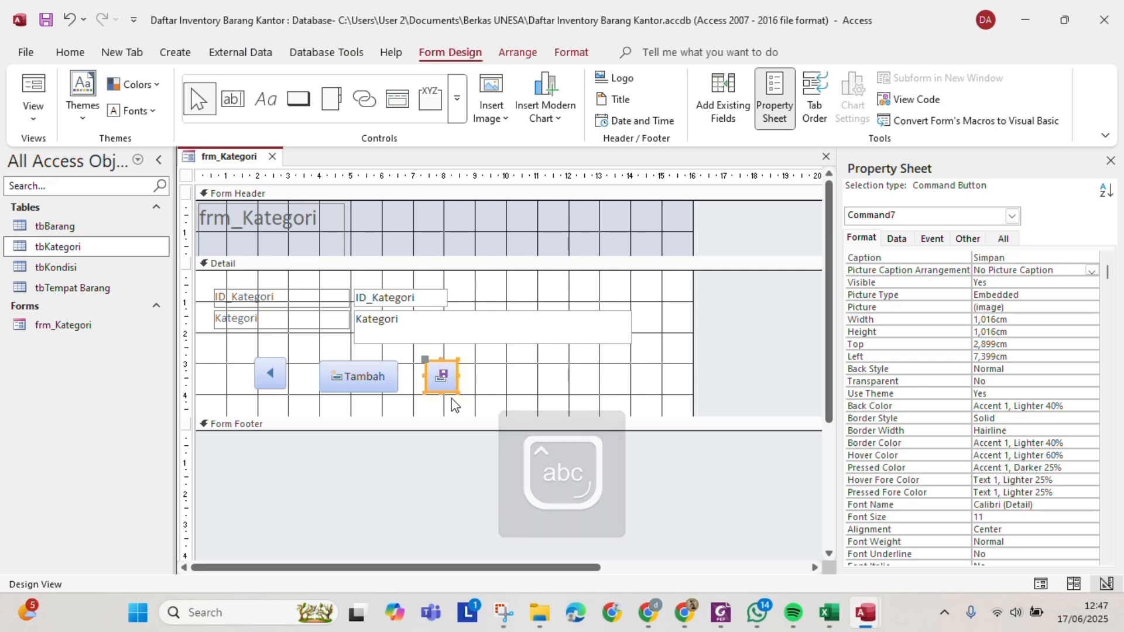
click(865, 238)
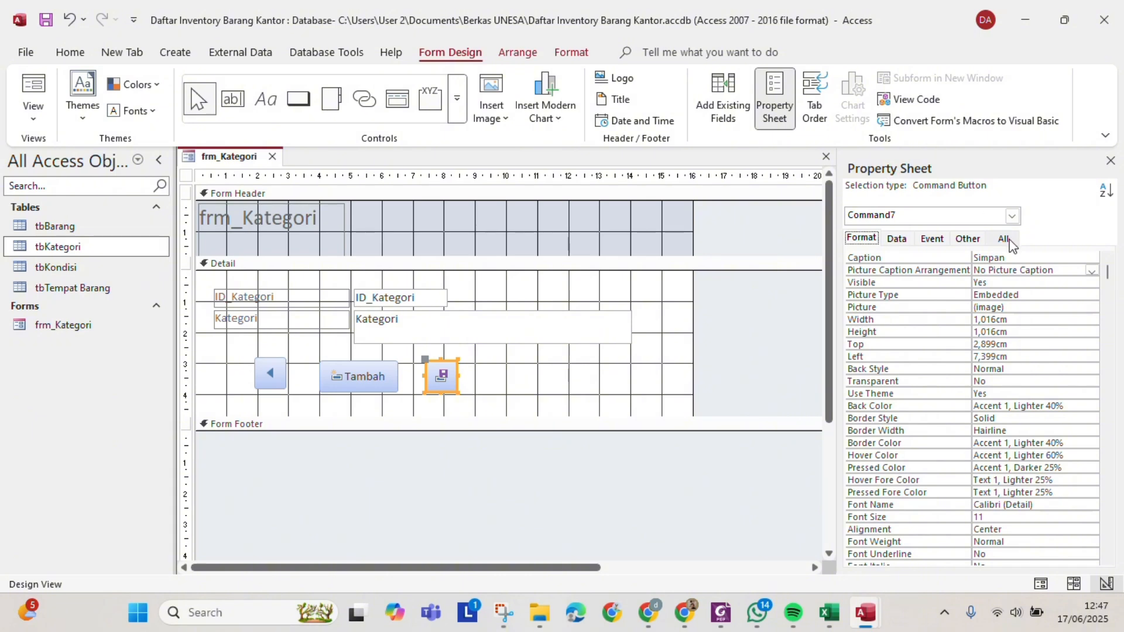
Set the Simpan button's Picture Caption Arrangement to Right and widen the button to about 2.3 cm.
click(1092, 270)
click(1031, 342)
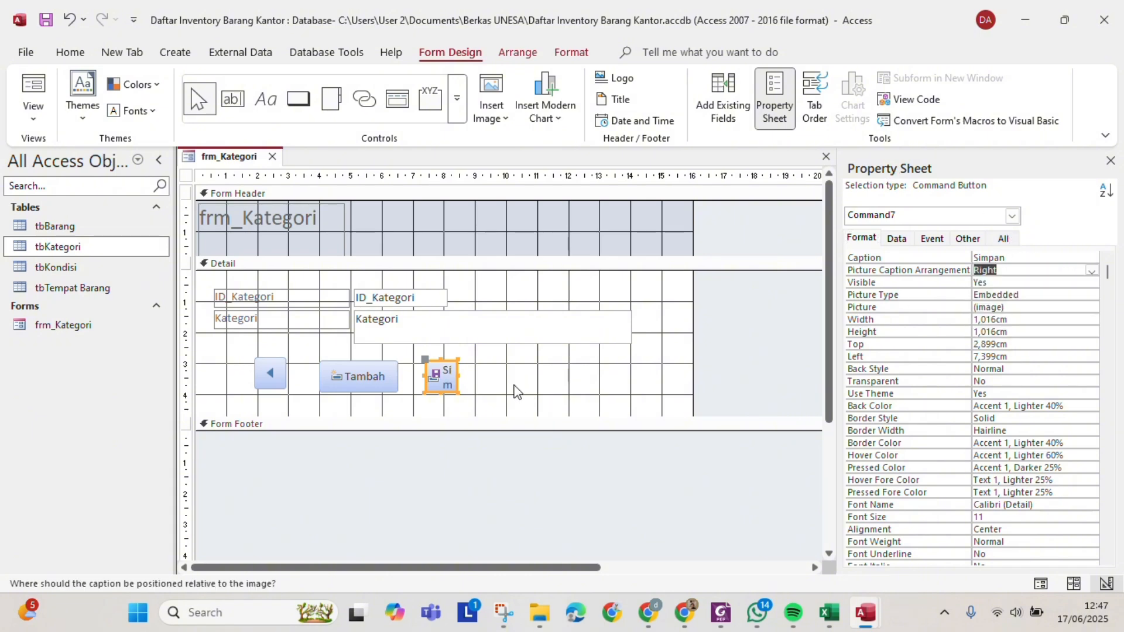
drag(459, 377, 498, 378)
click(539, 367)
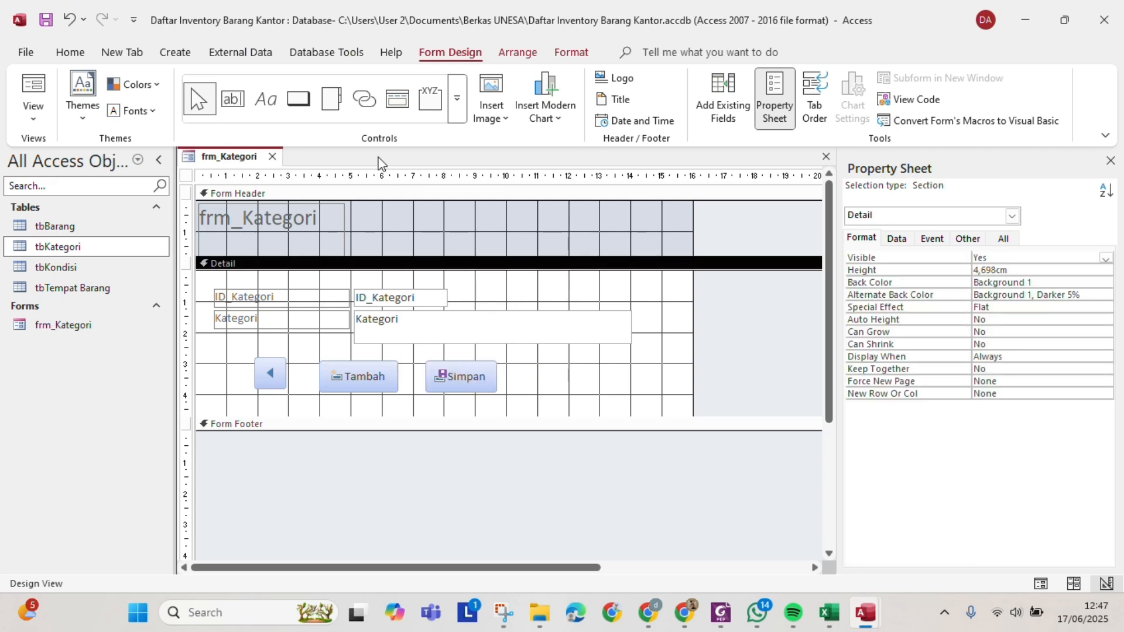
Add a command button beside the Simpan button that deletes the record, with the Trash Can picture.
click(299, 99)
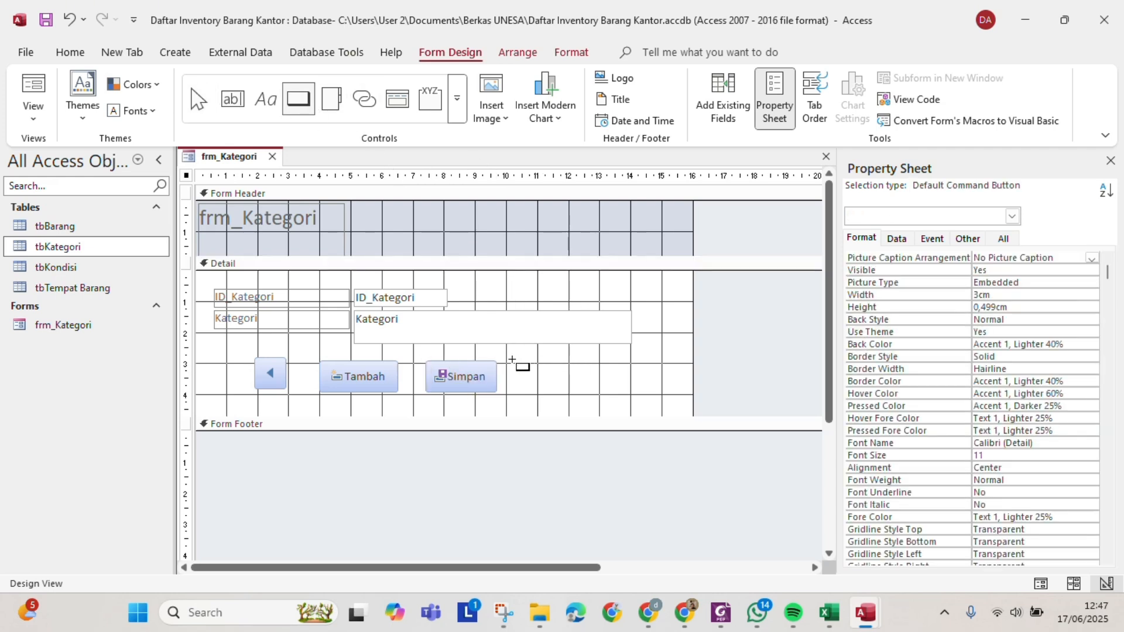
drag(513, 361, 586, 394)
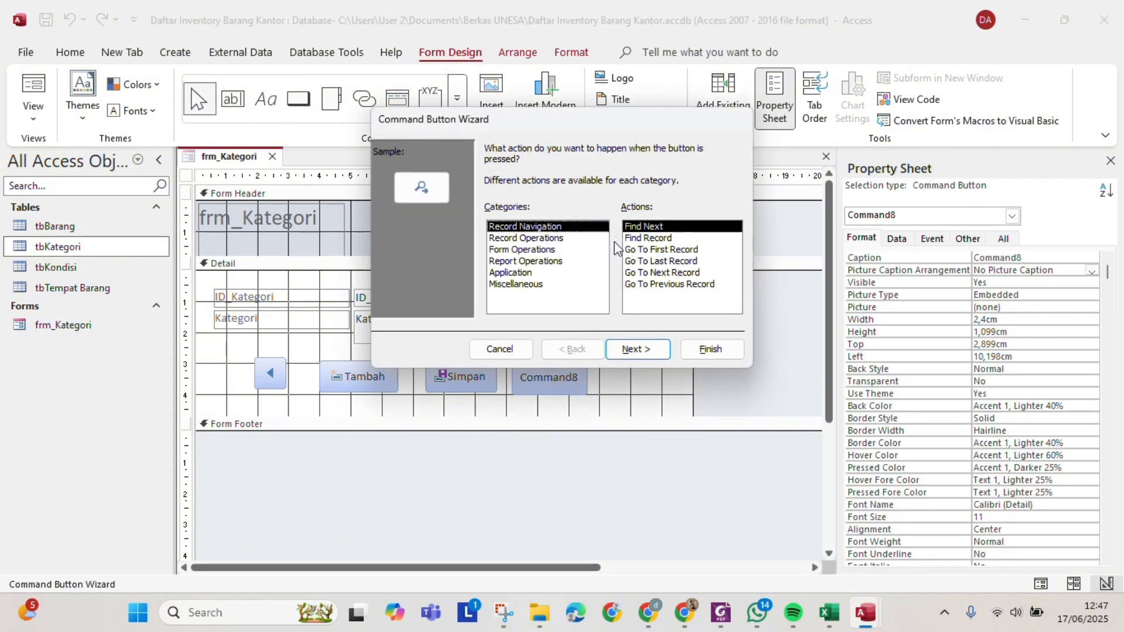
click(543, 239)
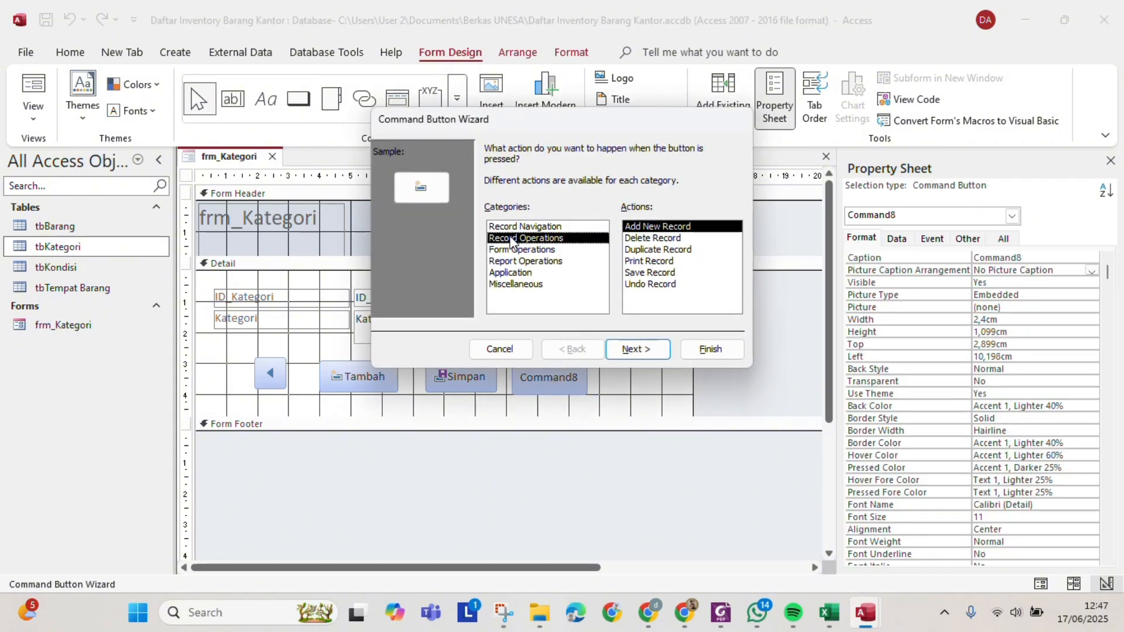
click(674, 240)
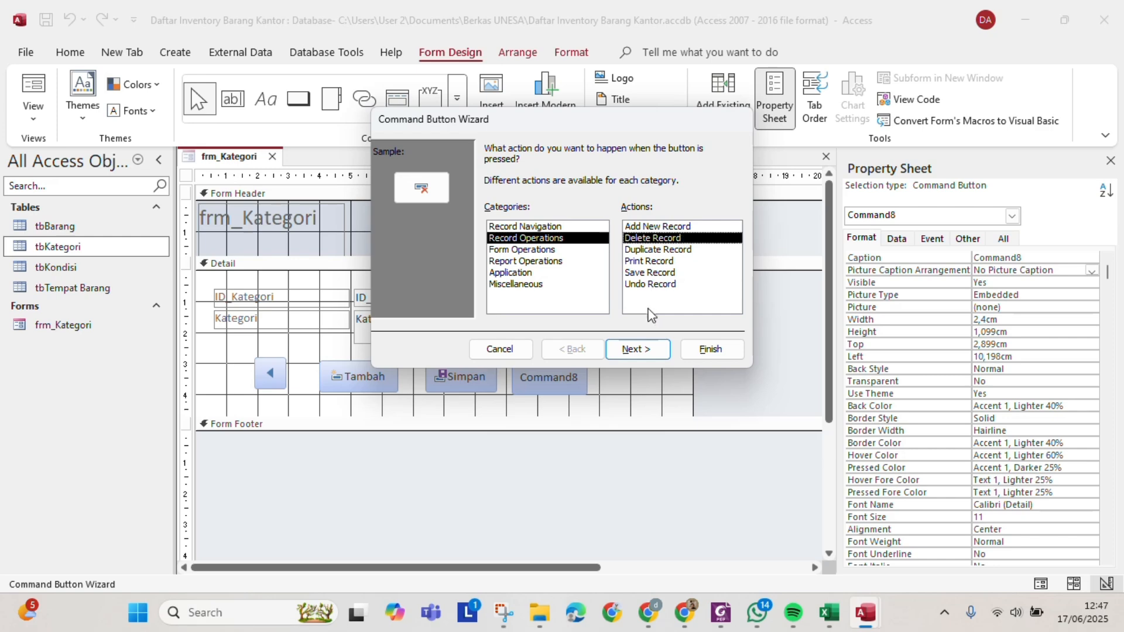
click(654, 357)
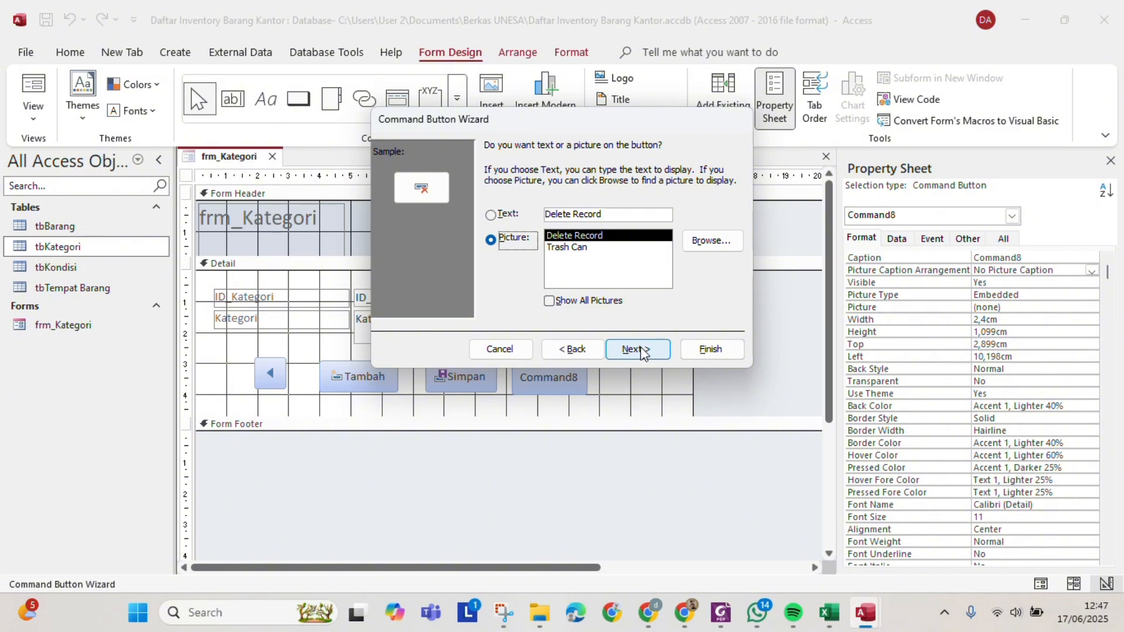
click(579, 250)
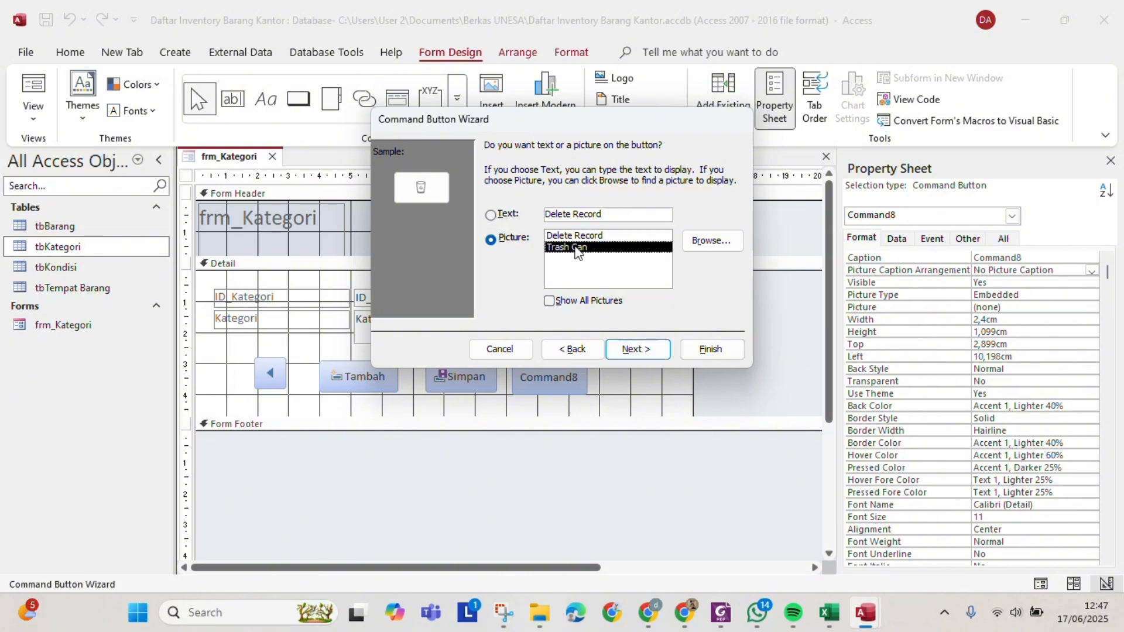
click(642, 351)
click(710, 349)
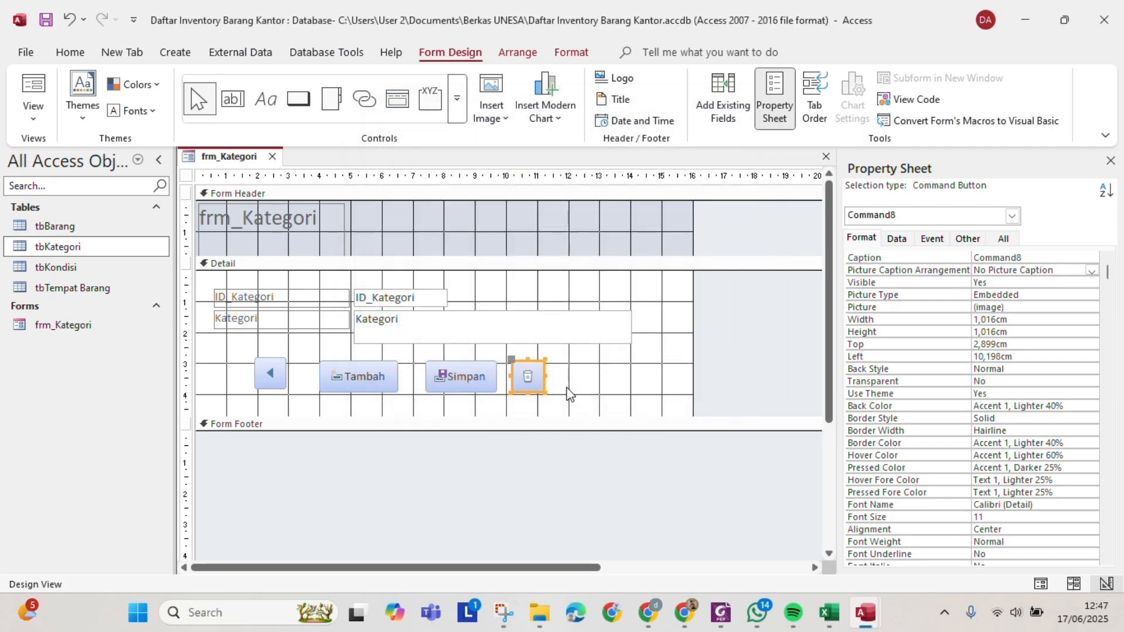
Set the caption of the delete-record button to Hapus.
click(540, 383)
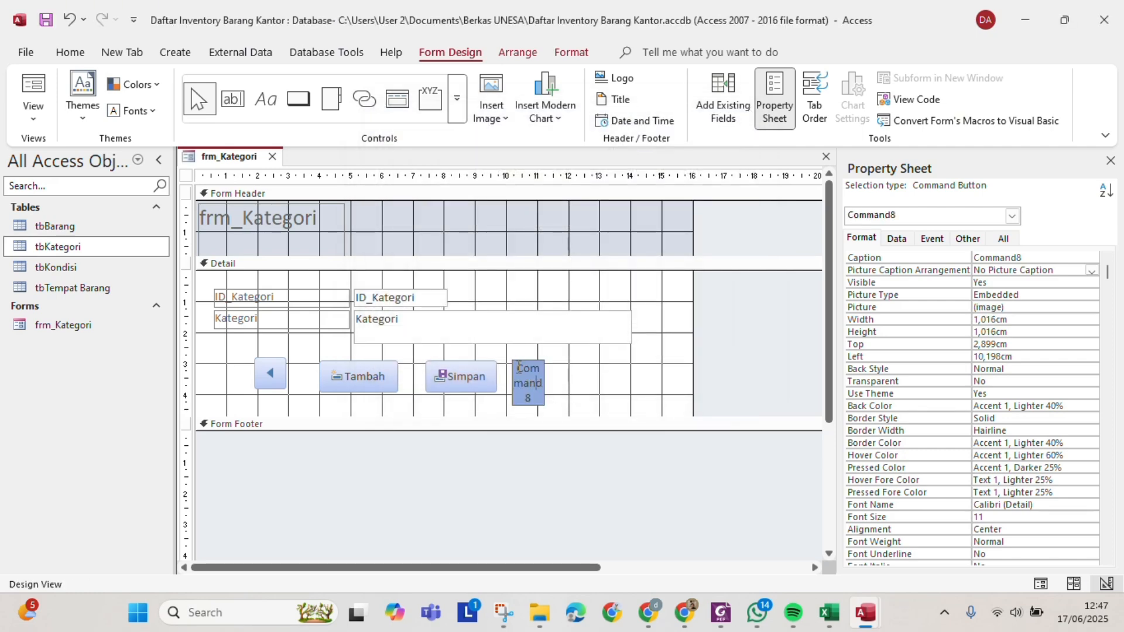
drag(518, 368, 548, 405)
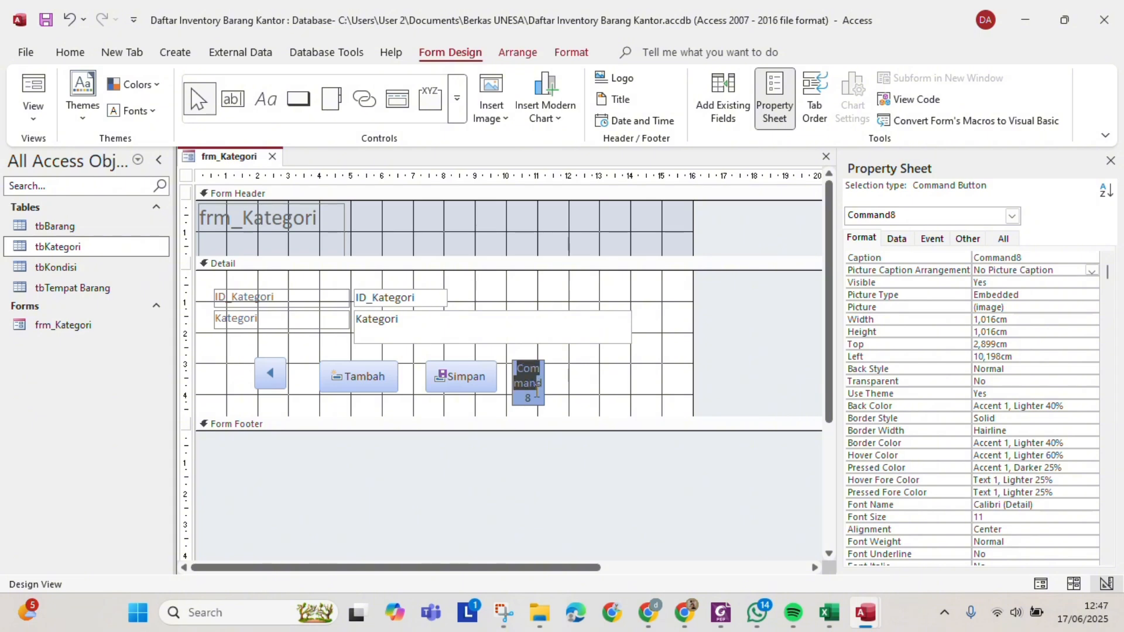
key(BackSpace)
key(Caps_Lock)
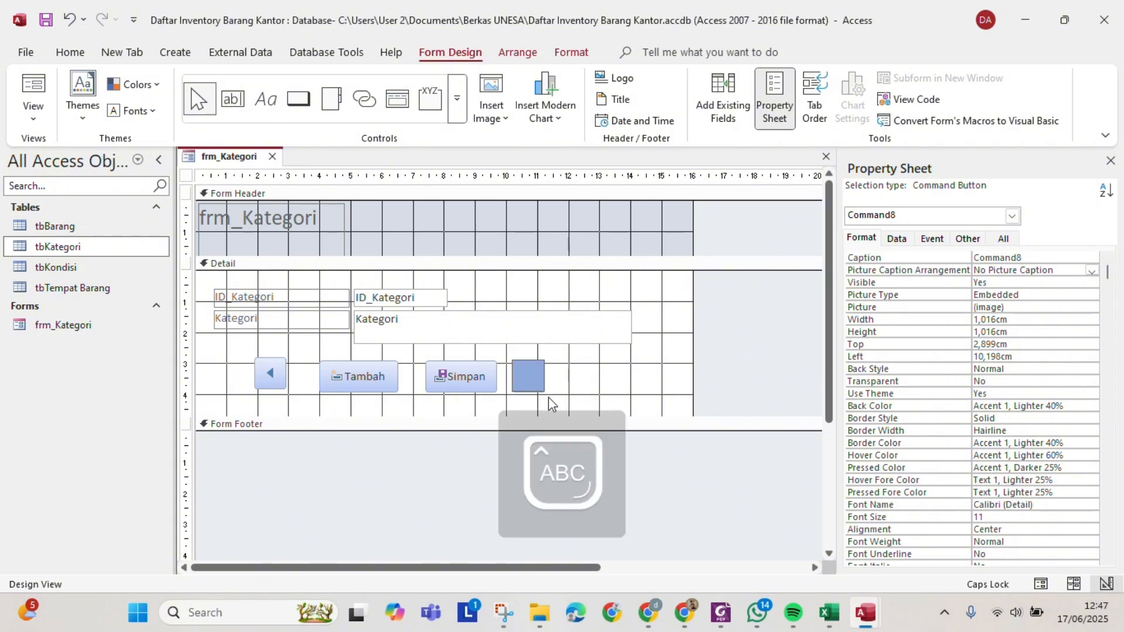
text(H)
key(Caps_Lock)
text(apus)
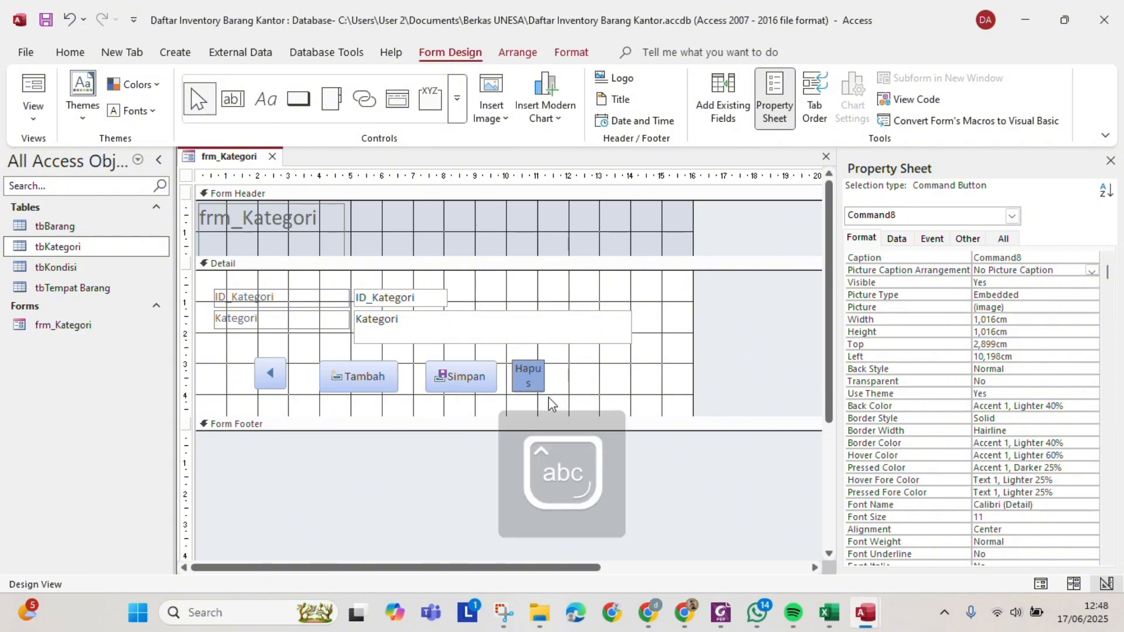
key(Return)
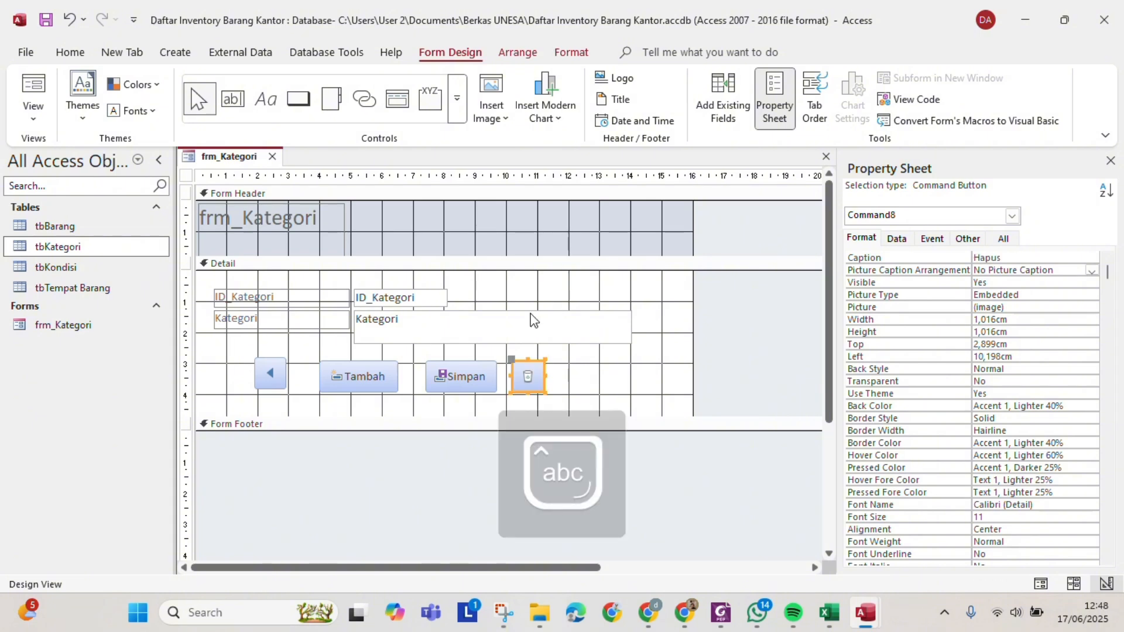
Set the Hapus button's picture caption arrangement to Right and widen the button until its full caption fits.
click(1092, 270)
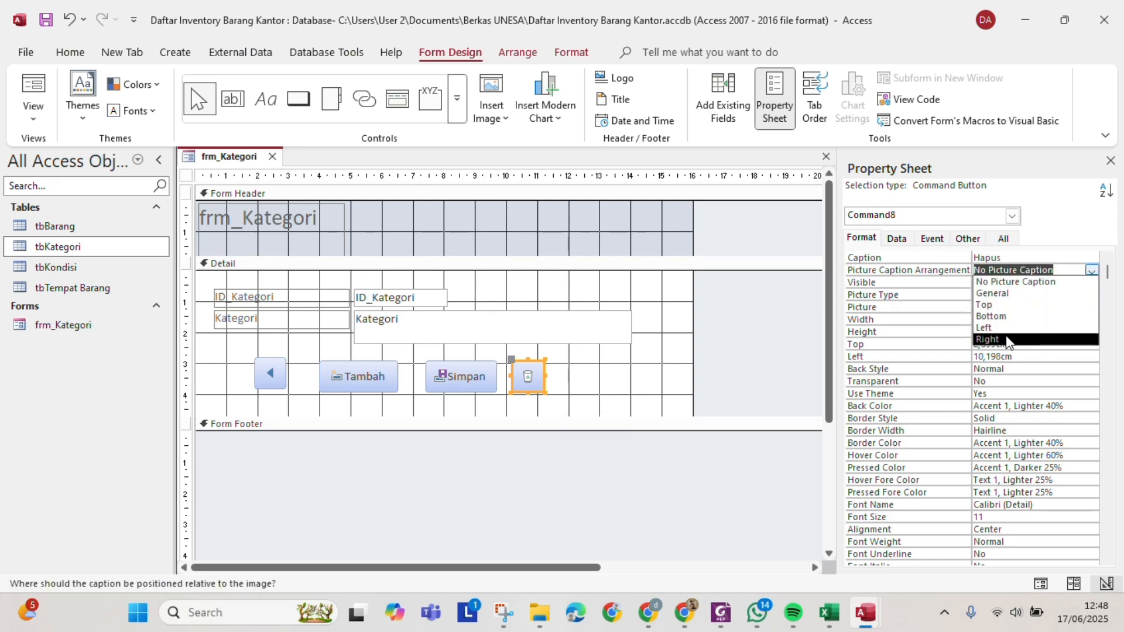
click(1008, 341)
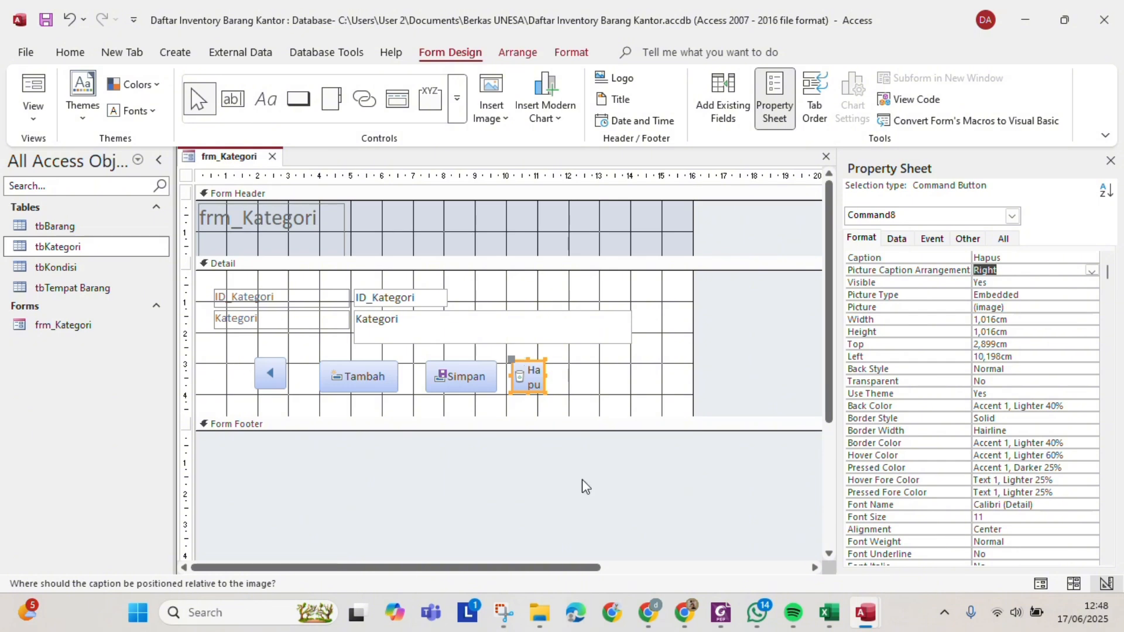
drag(543, 375, 593, 376)
click(652, 381)
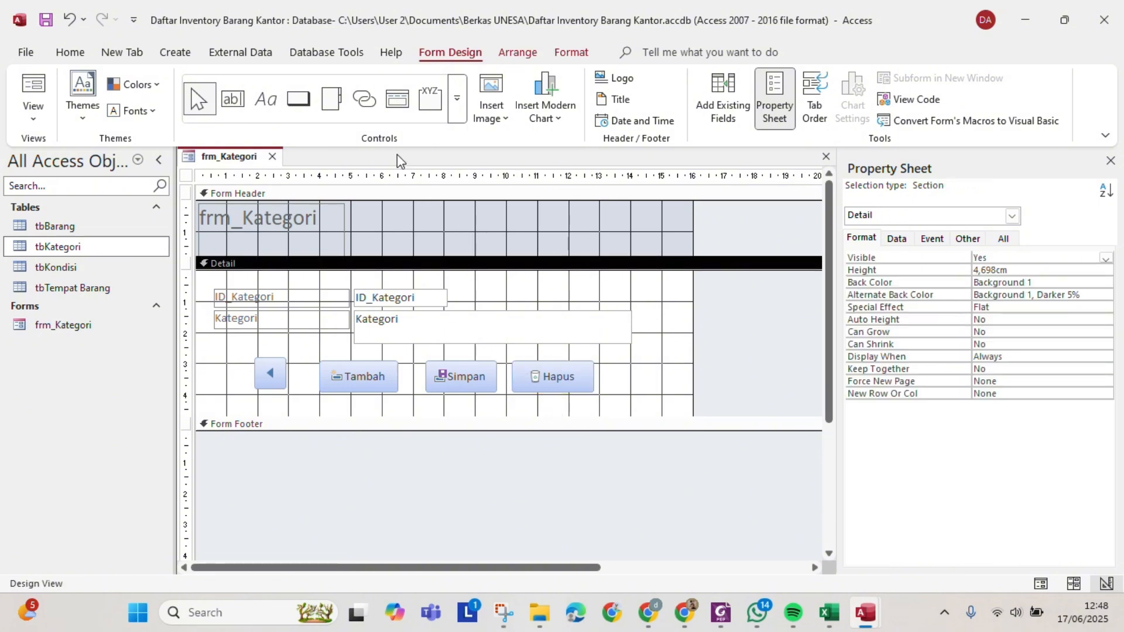
Add a command button after Hapus that goes to the next record, using the Go To Next picture.
click(312, 104)
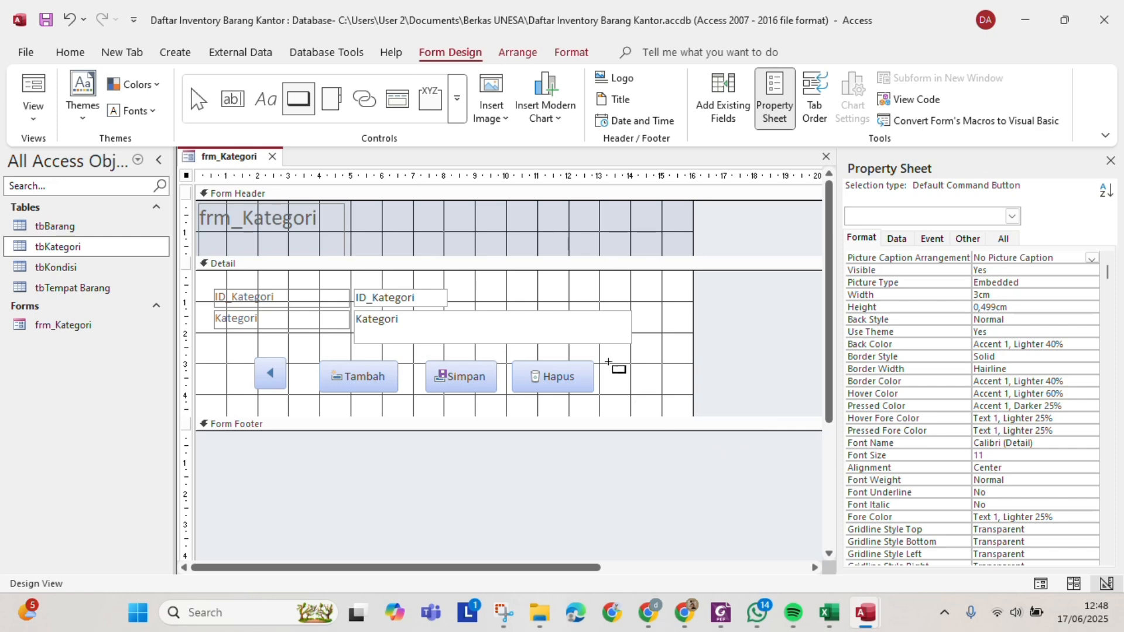
drag(609, 362, 656, 398)
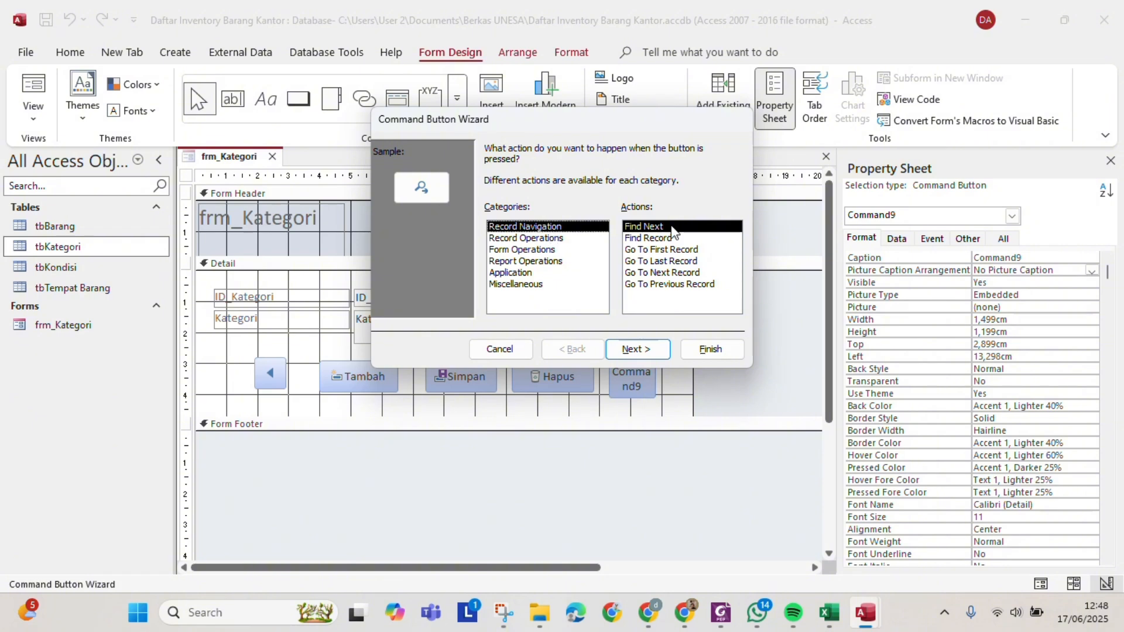
click(673, 274)
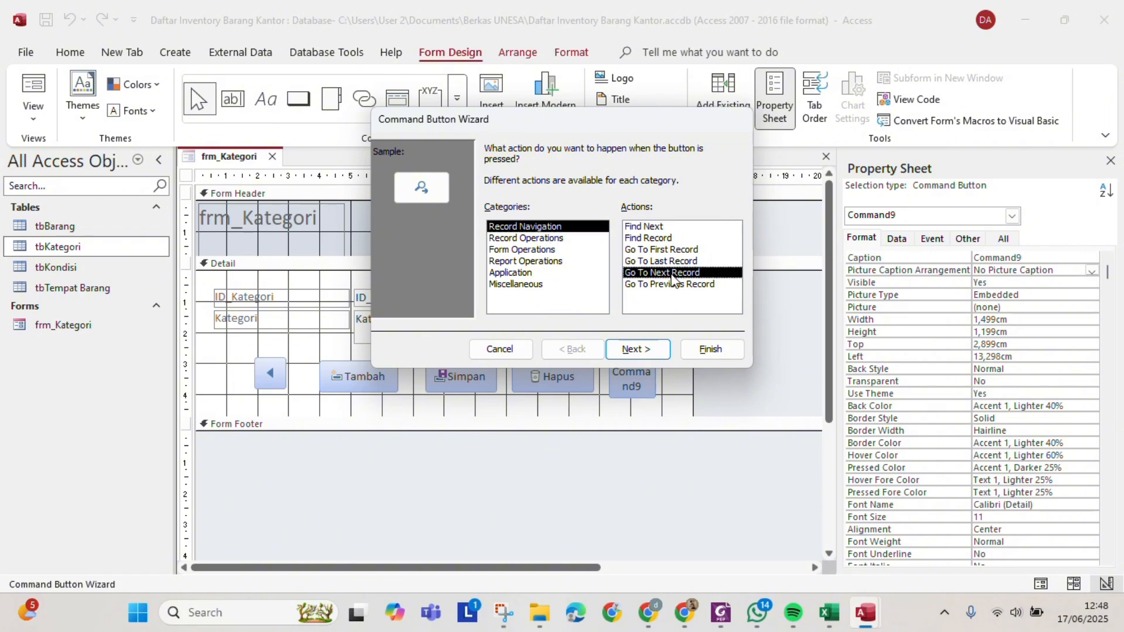
click(640, 350)
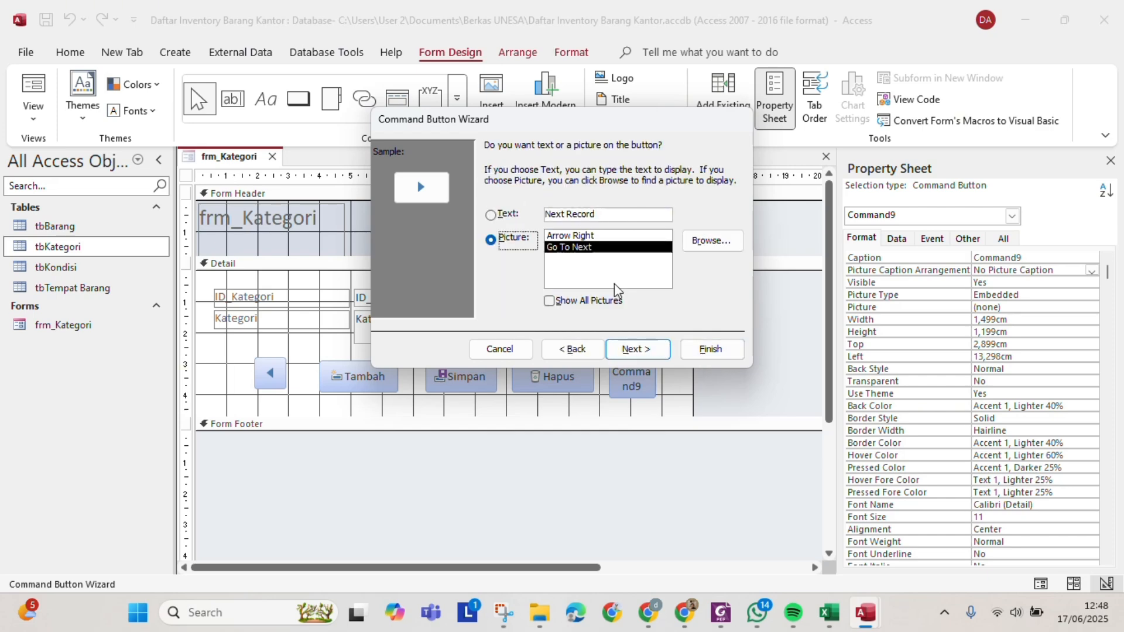
click(639, 349)
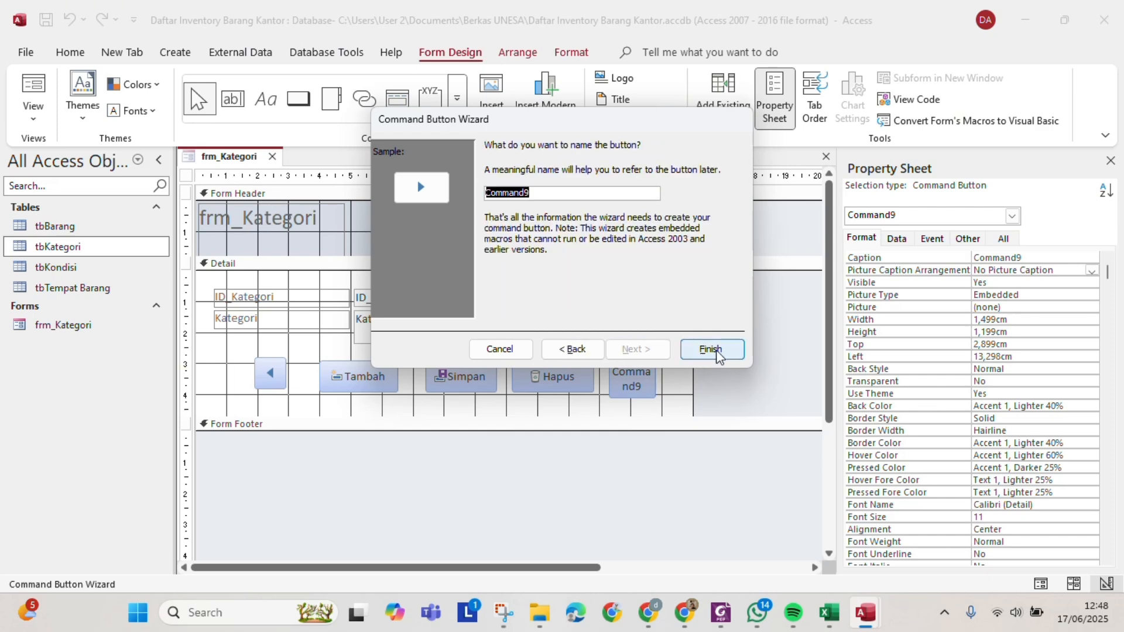
click(711, 350)
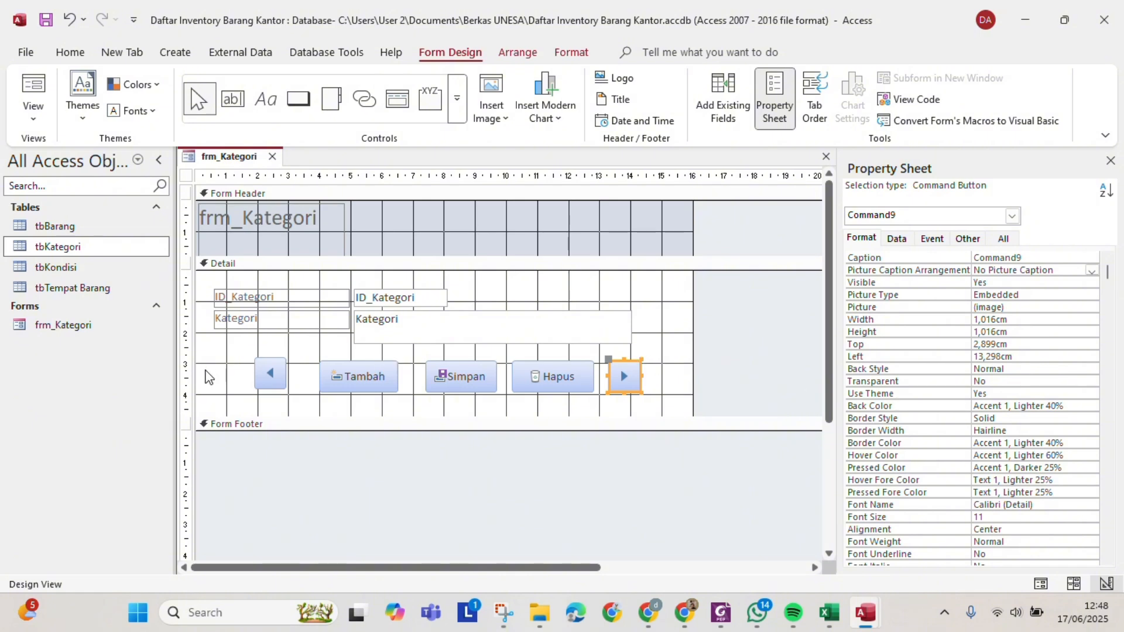
Arrange all five command buttons in the Detail section in a tabular layout.
drag(244, 375, 655, 381)
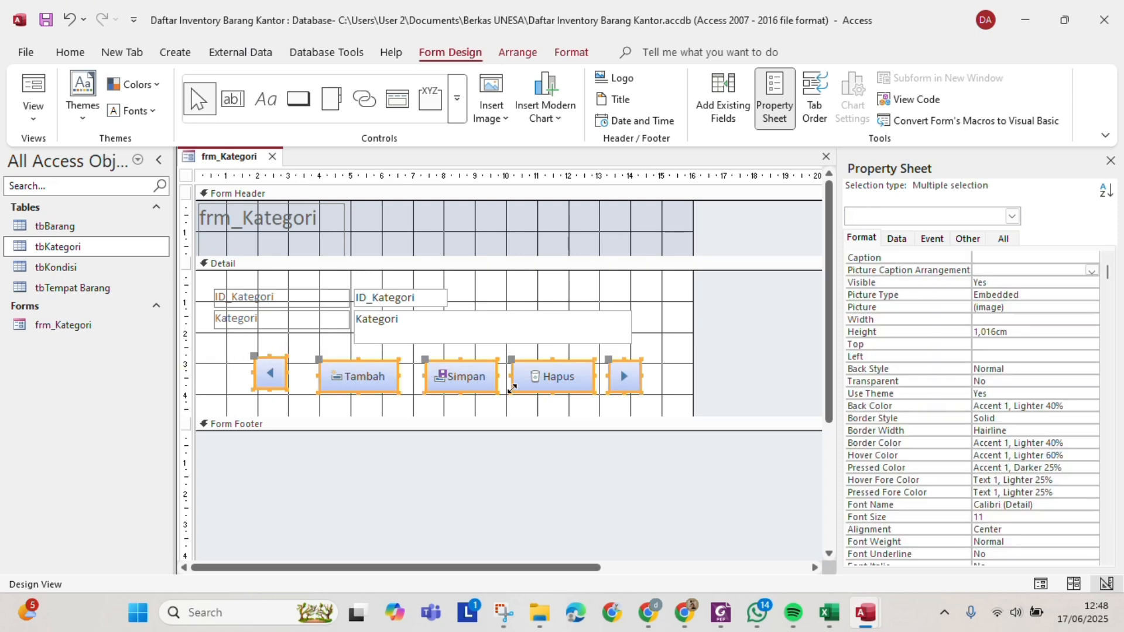
click(517, 53)
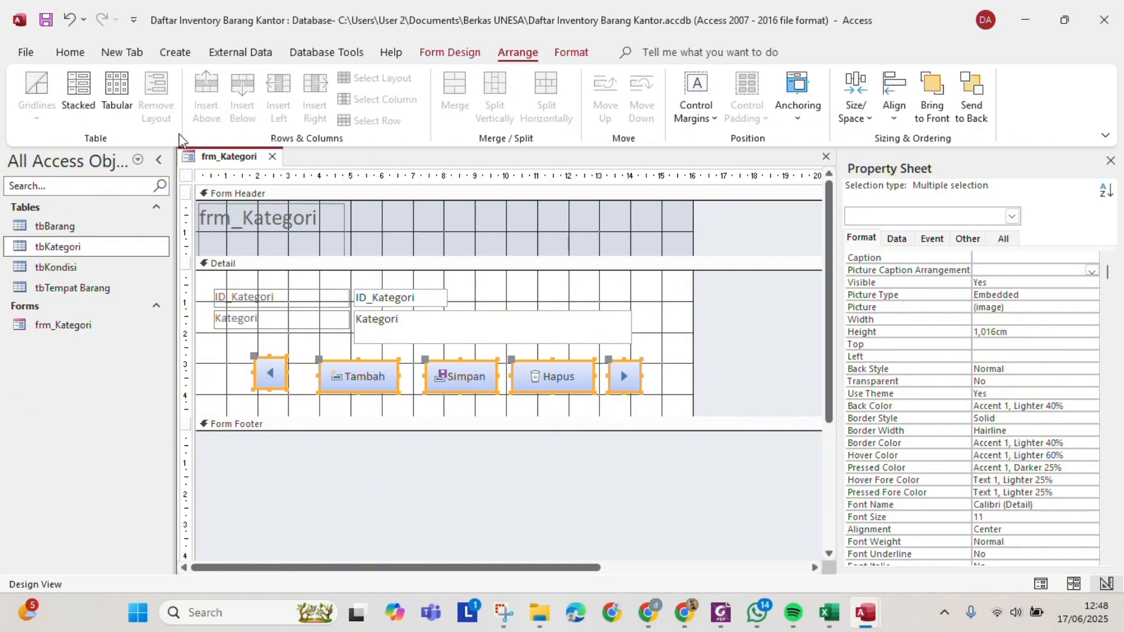
click(116, 96)
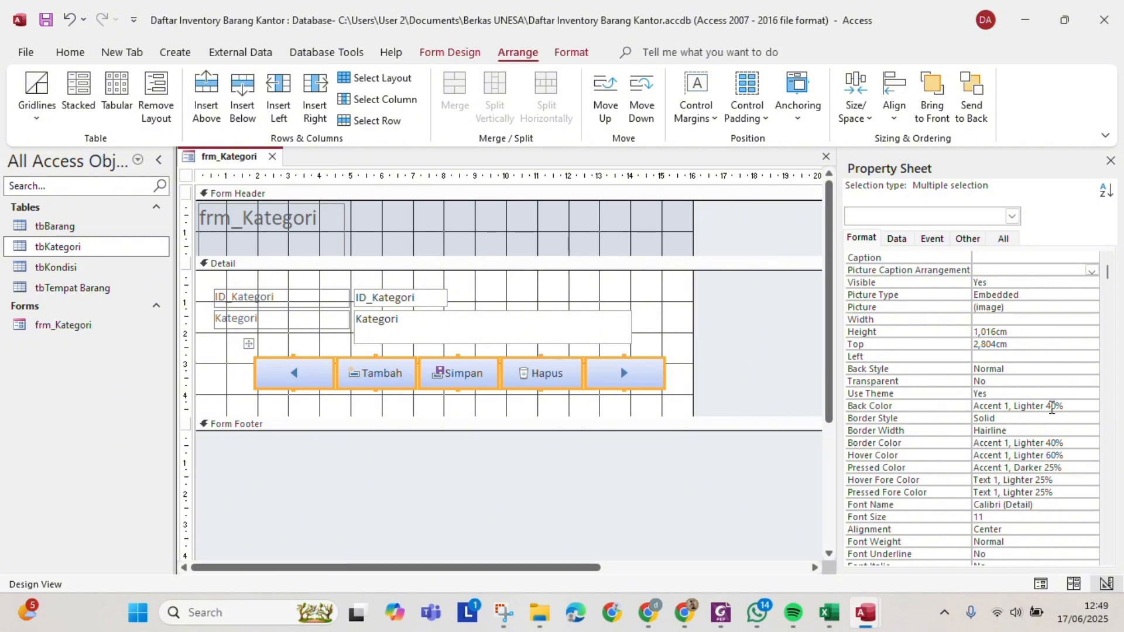
Set the back color of the five command buttons to Accent 6, Lighter 60%.
click(1091, 406)
click(1093, 407)
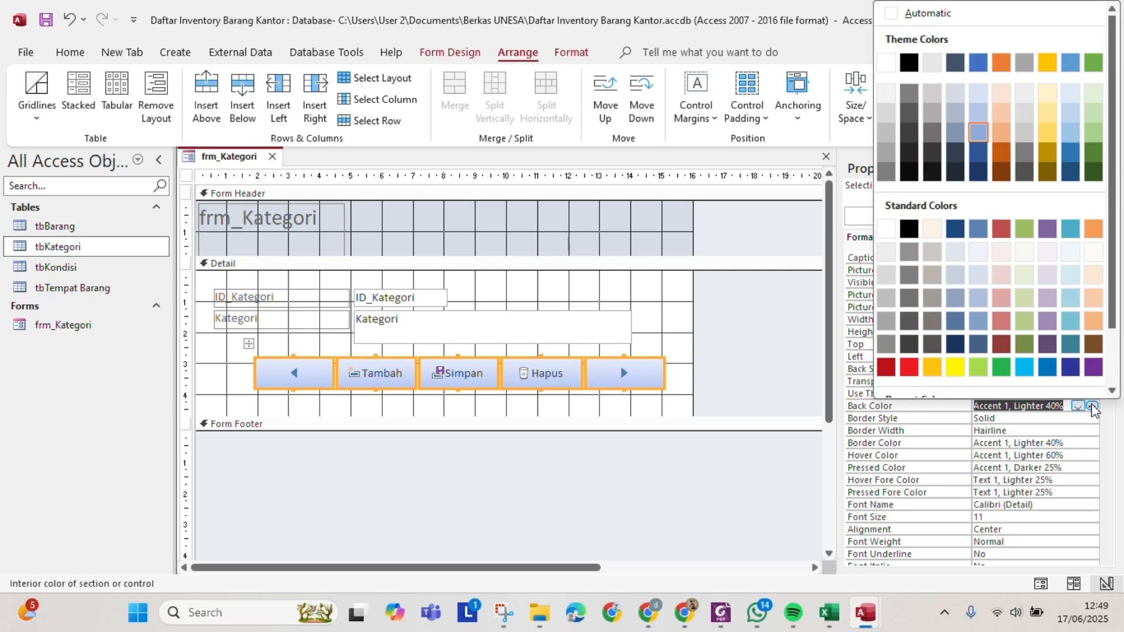
click(1095, 113)
click(768, 362)
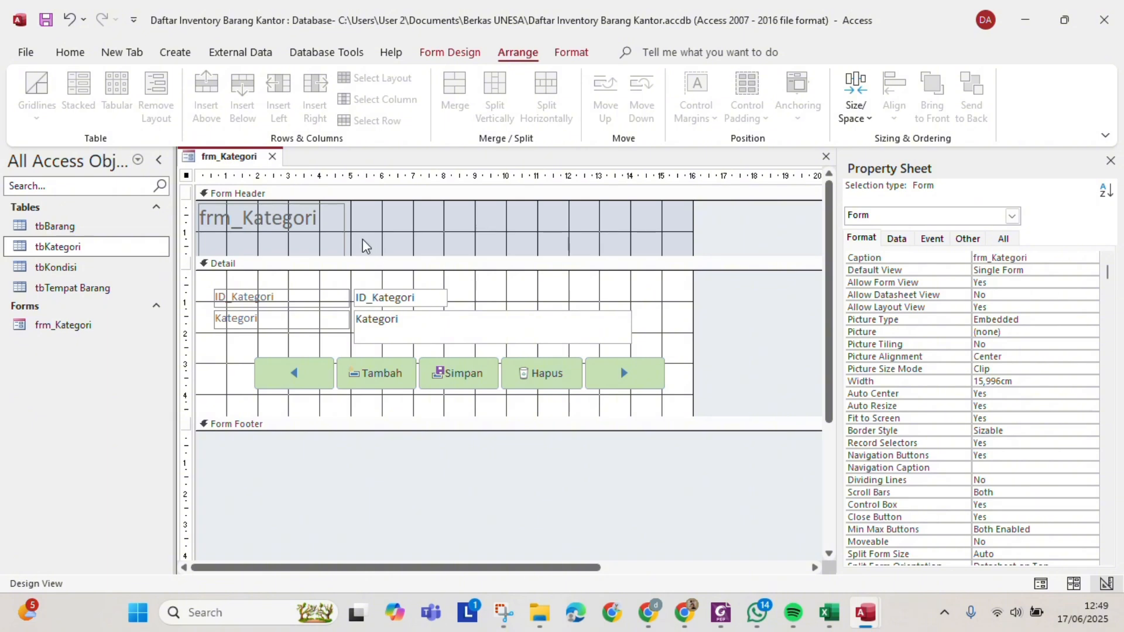
Move the frm_Kategori title to the middle of the form header and set the header's back color to Accent 6, Lighter 60%.
drag(328, 243, 513, 239)
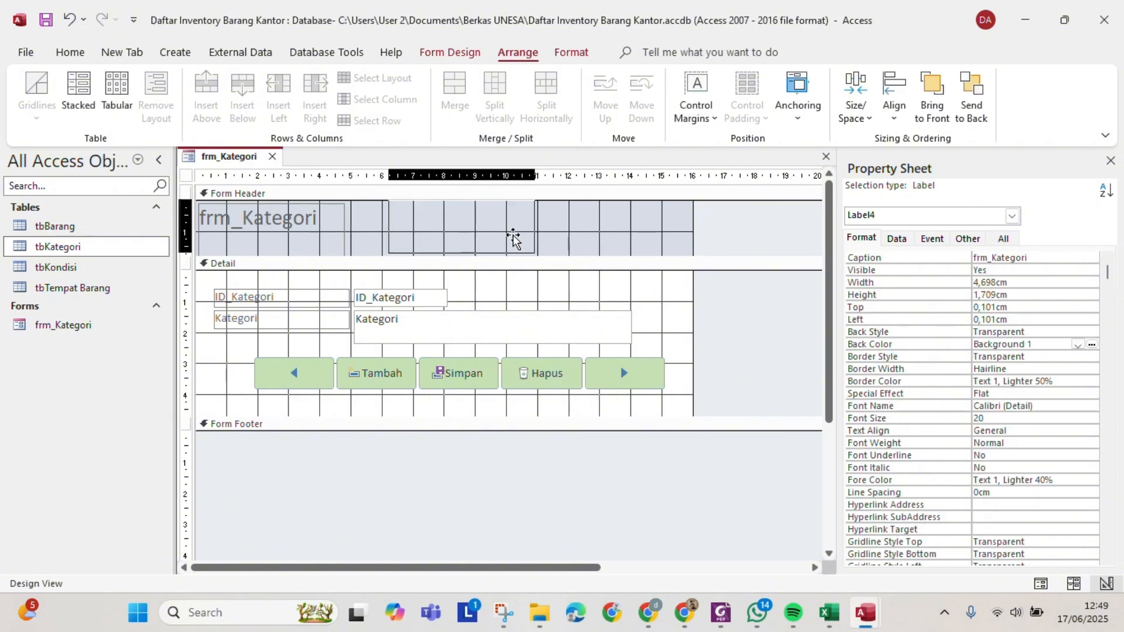
click(592, 243)
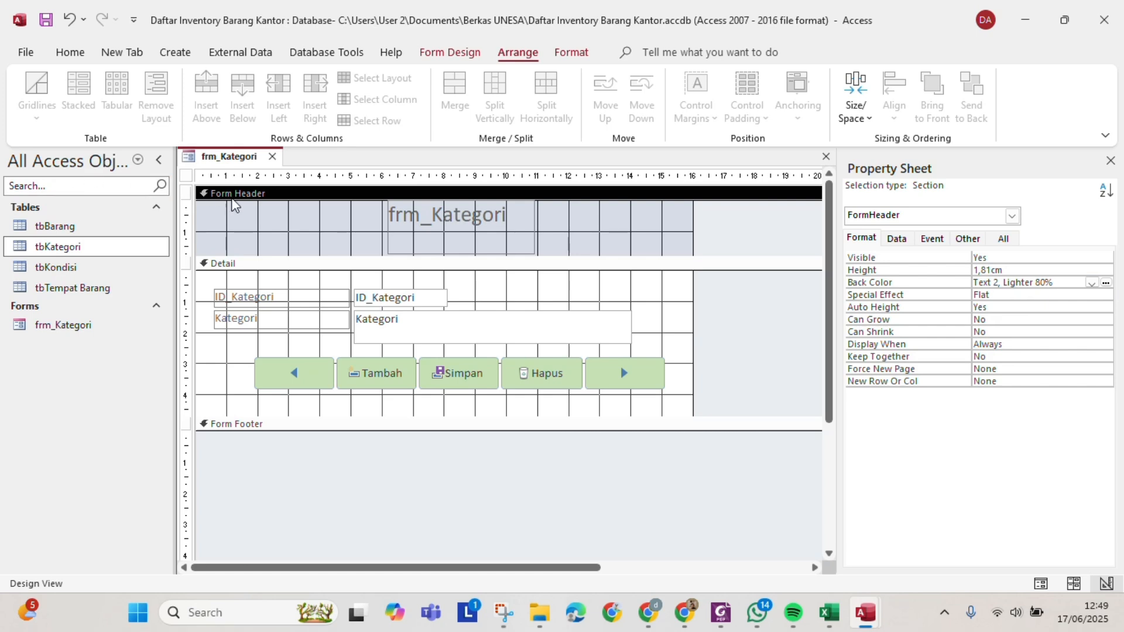
click(1106, 284)
click(1107, 284)
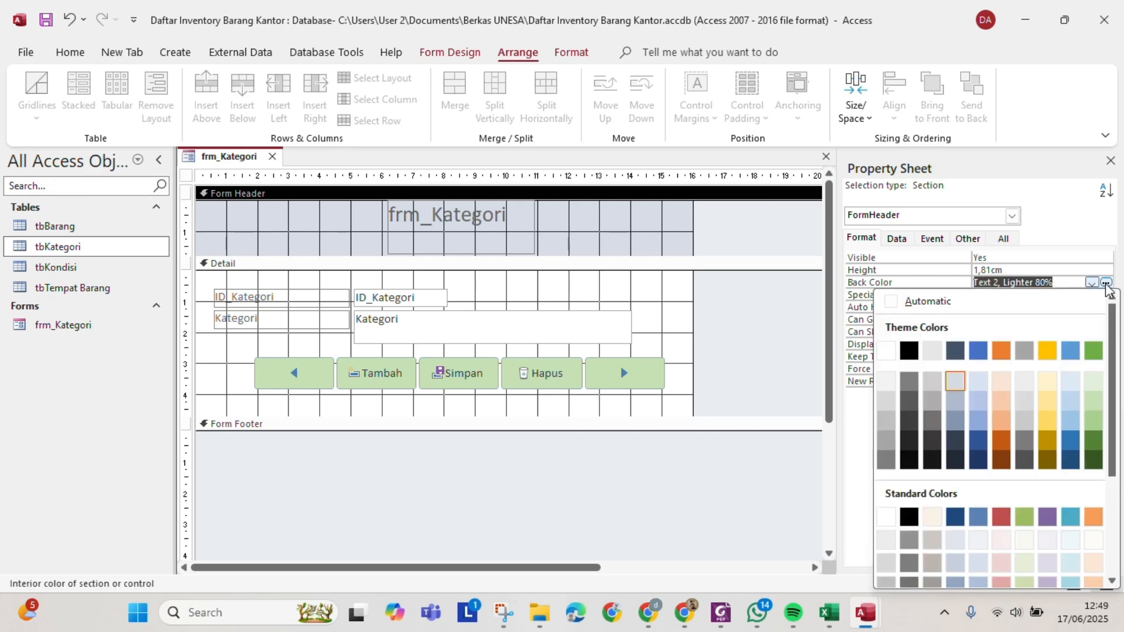
click(1094, 403)
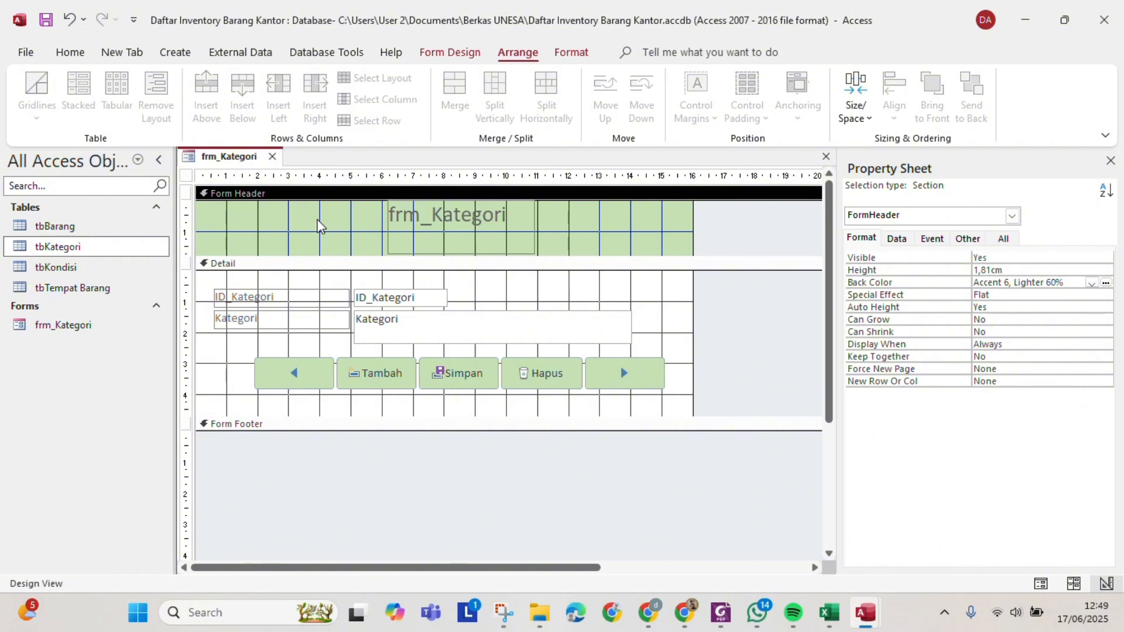
Insert the Bukit Darmo Golf logo from the image gallery into the form header, about 4.8 by 2.2 cm, and lower the title beside it.
click(450, 52)
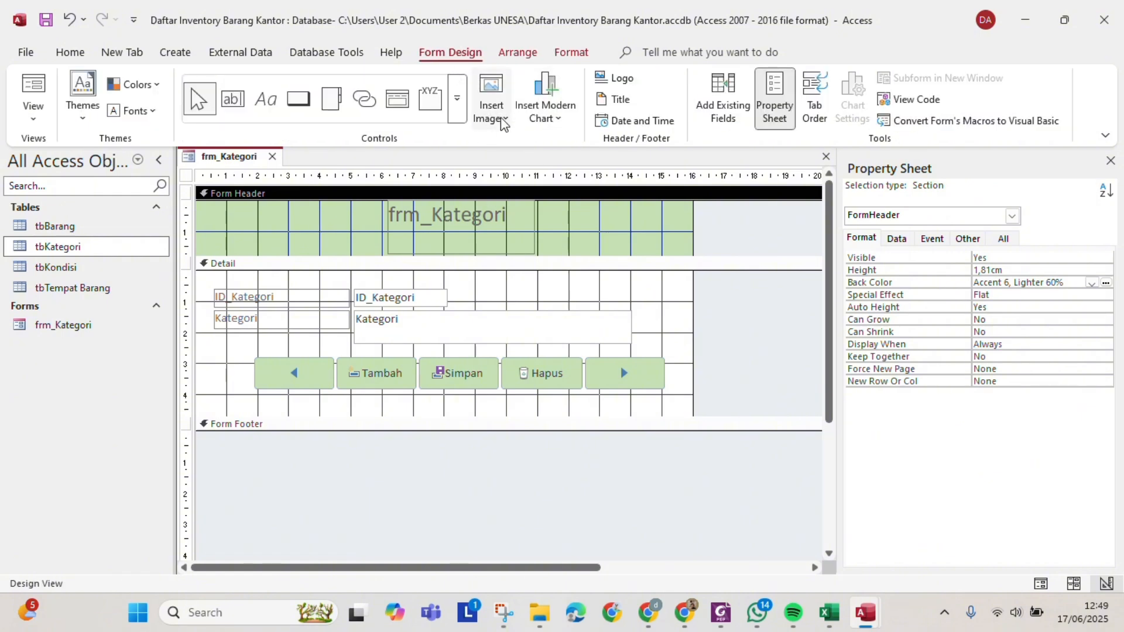
click(502, 120)
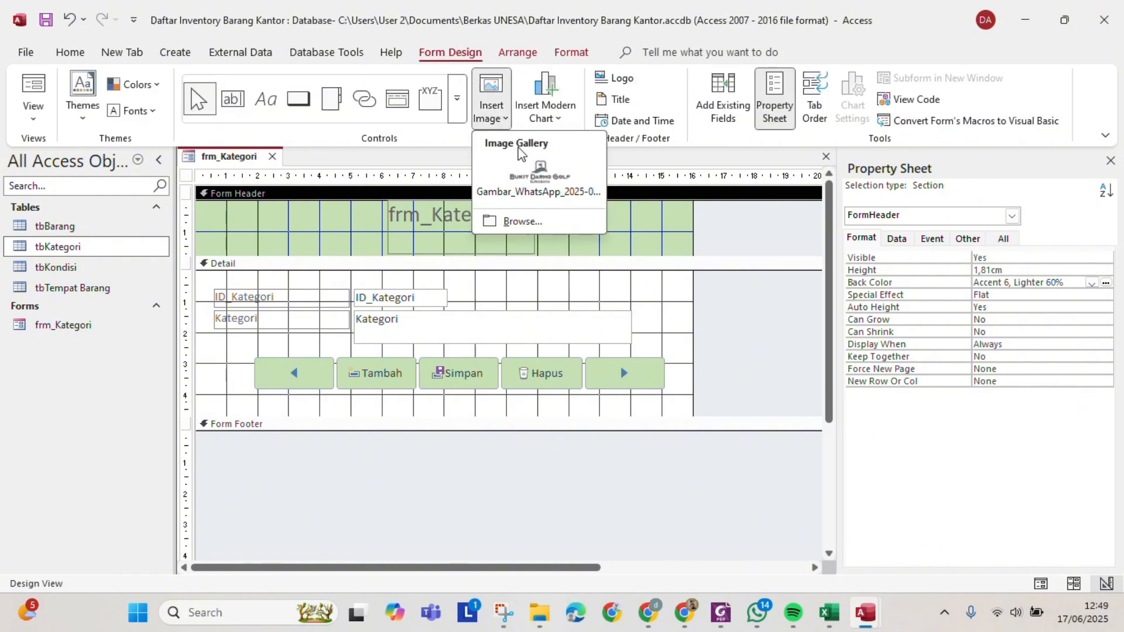
click(537, 185)
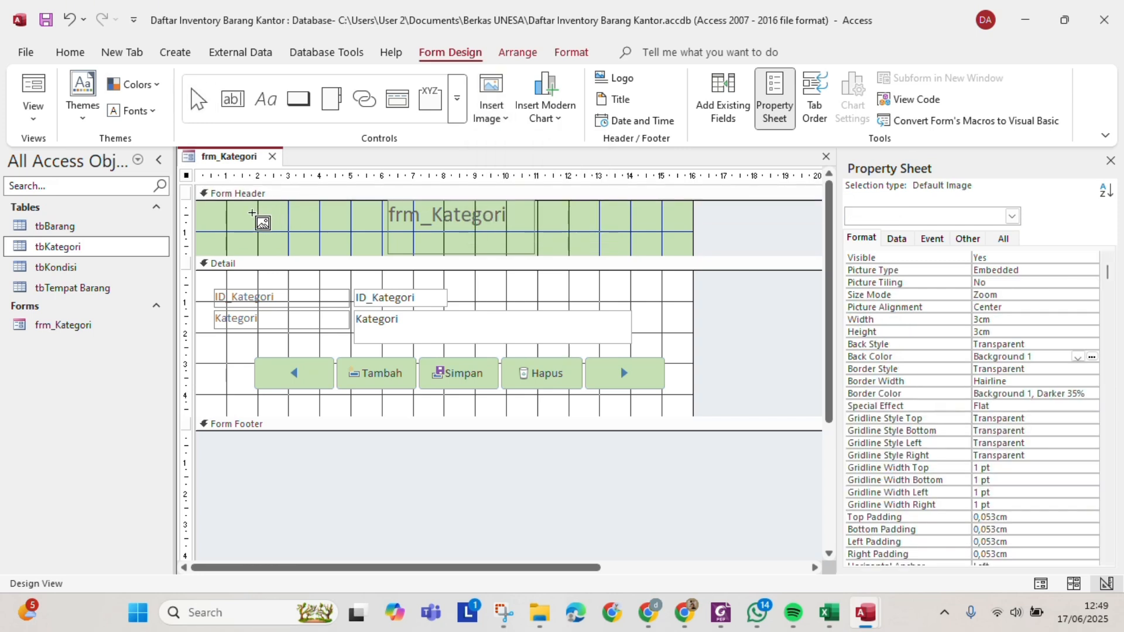
click(251, 211)
drag(340, 262, 309, 266)
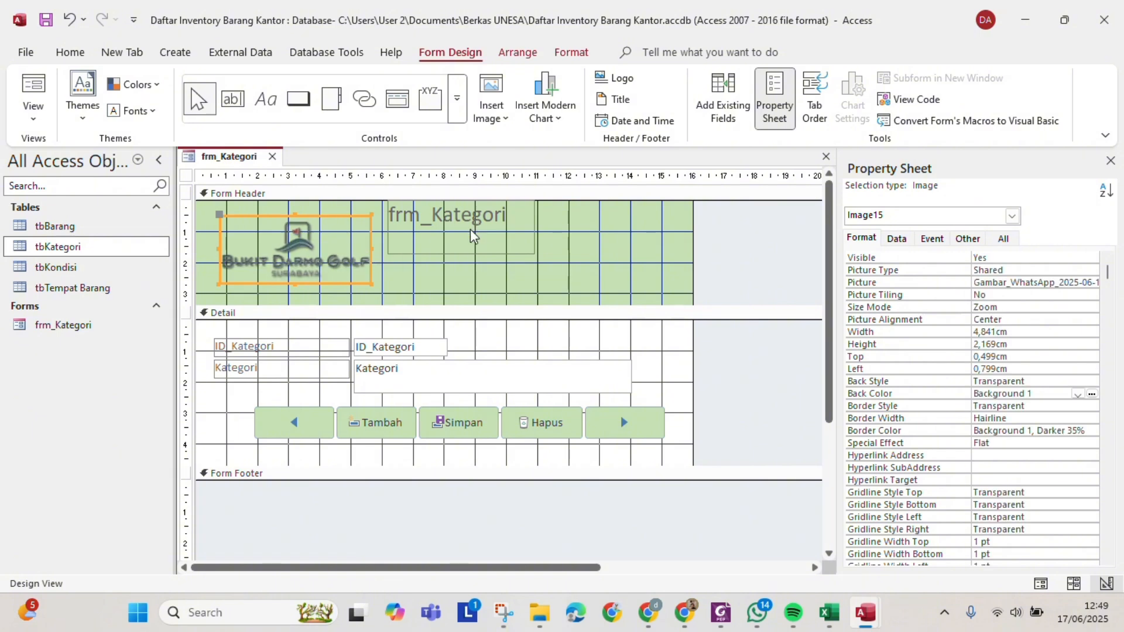
drag(471, 234, 469, 255)
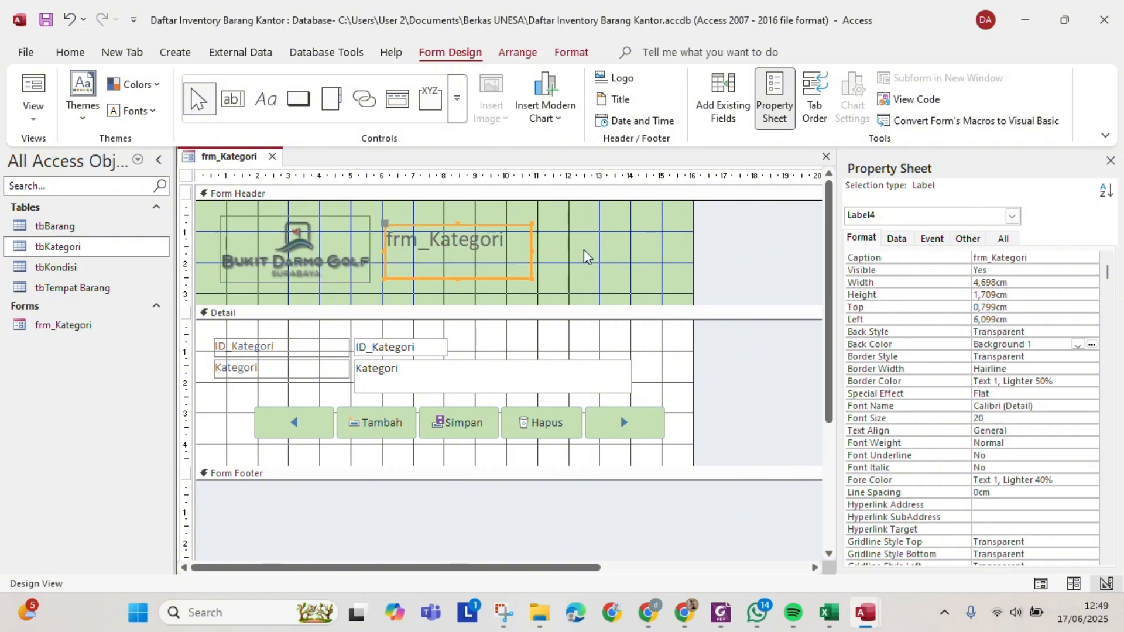
click(666, 336)
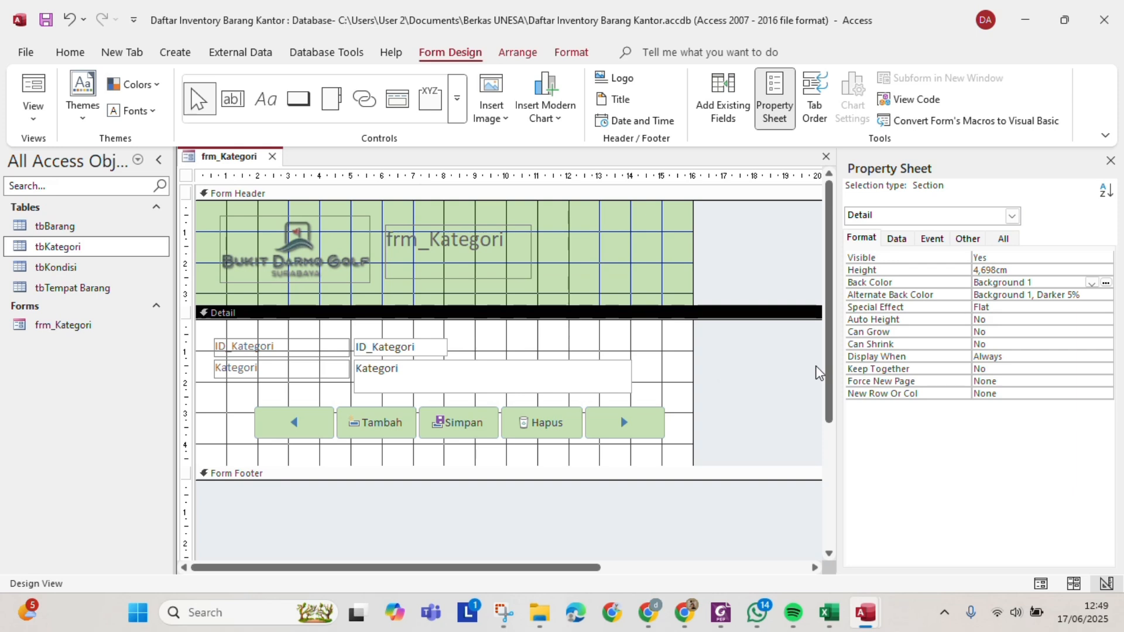
Move the button row slightly down to about 3.1 cm from the Detail section's top and extend the section to about 5.1 cm high.
drag(257, 406, 258, 408)
drag(247, 392, 240, 401)
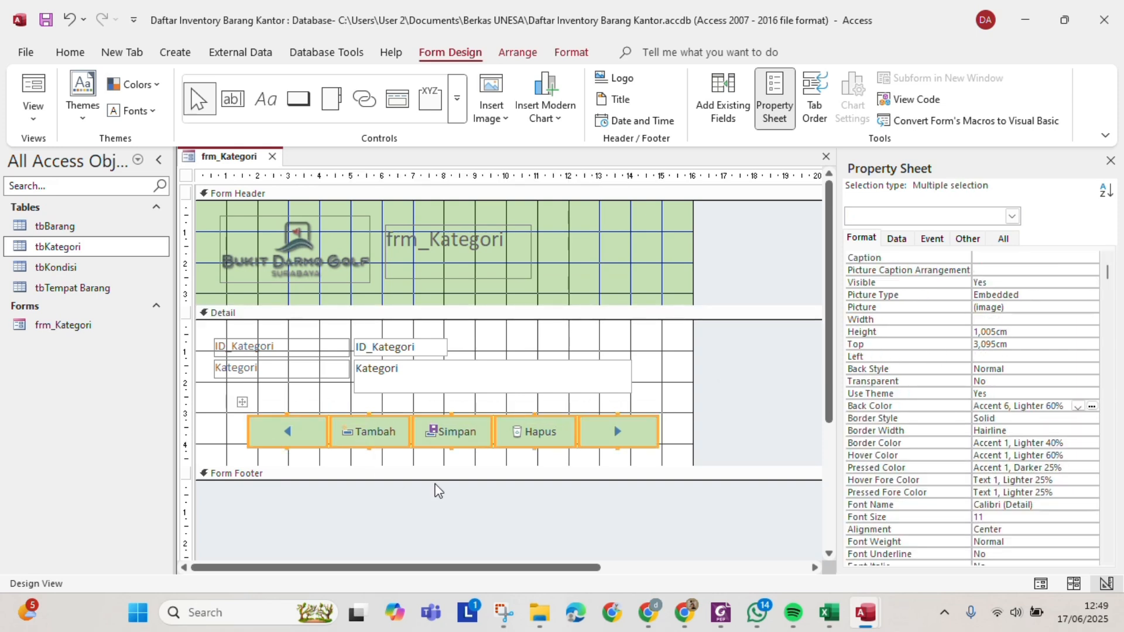
drag(439, 467, 438, 478)
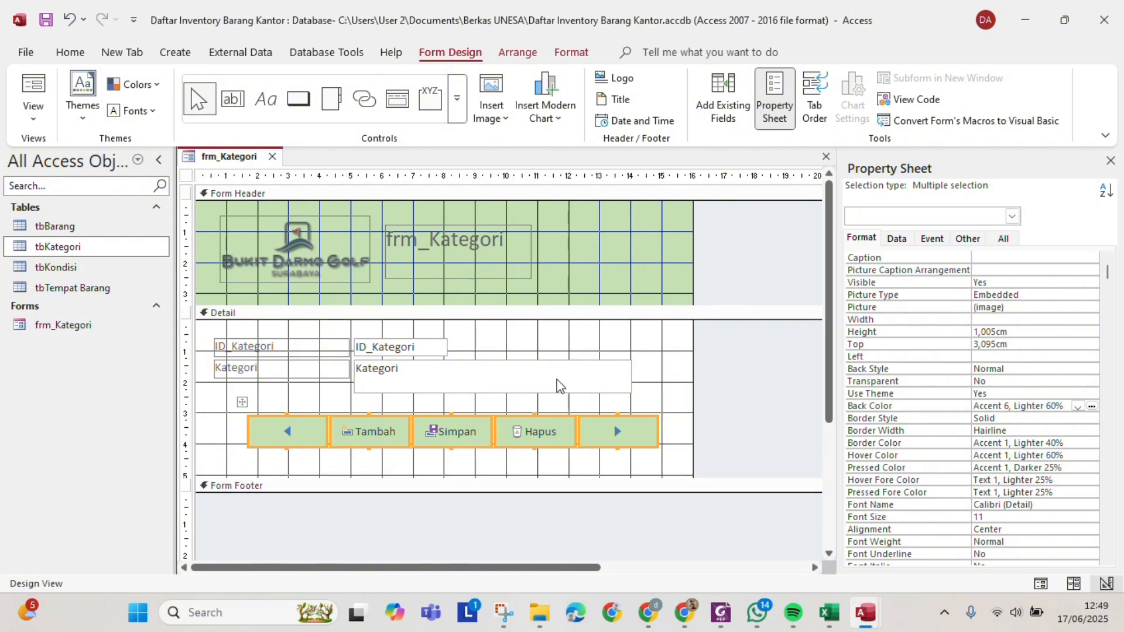
click(666, 368)
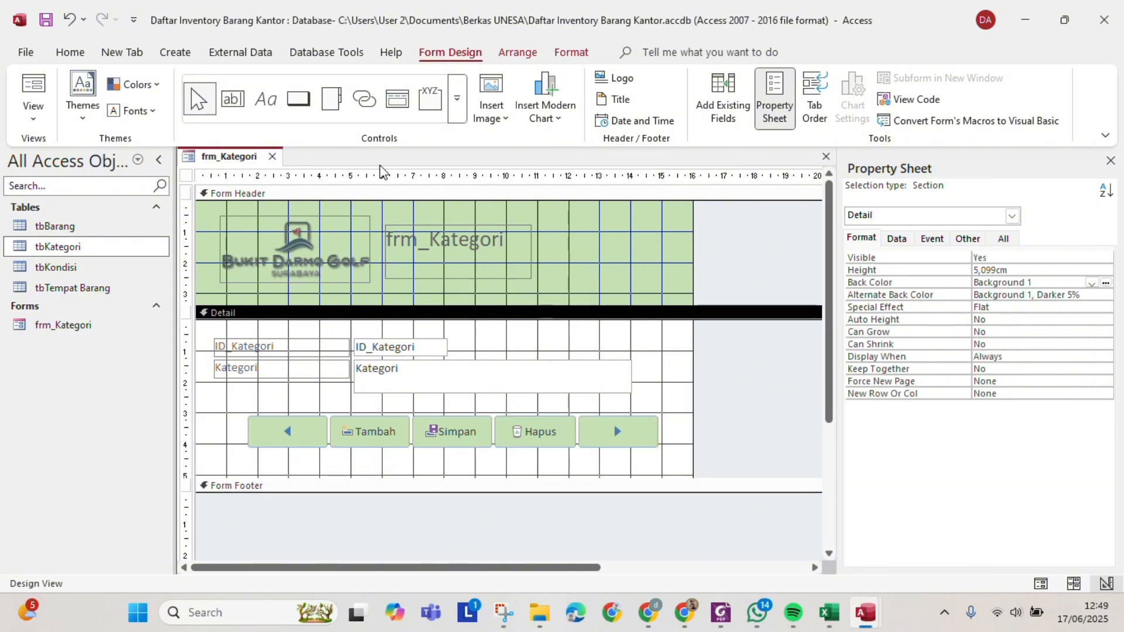
Draw a rectangle about 15 by 2.6 cm around the ID_Kategori and Kategori fields.
click(462, 104)
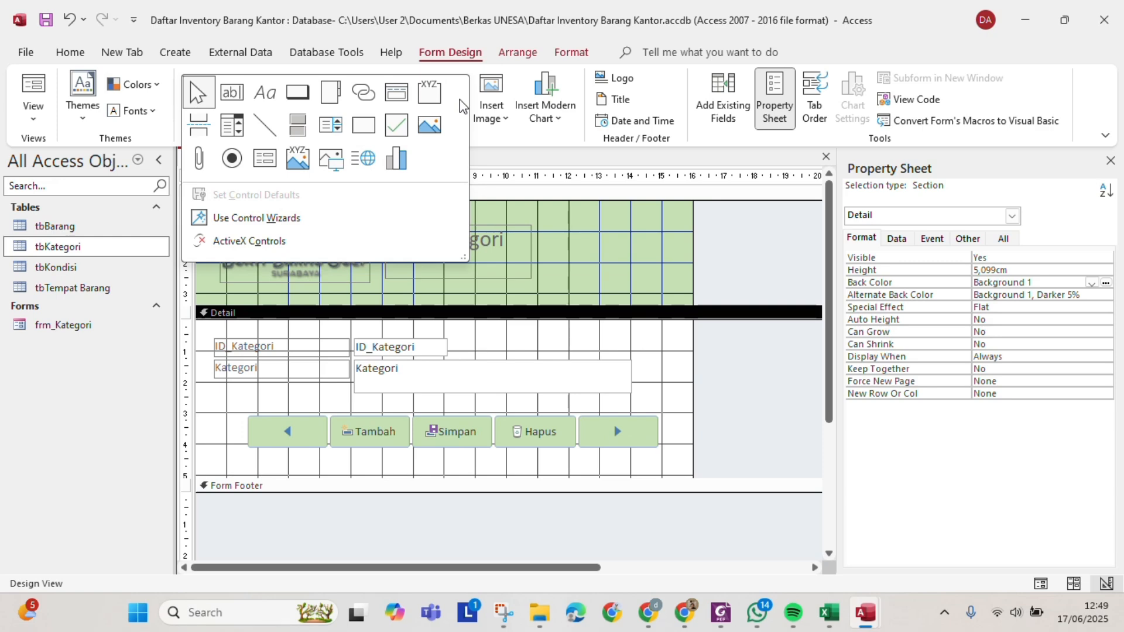
click(363, 125)
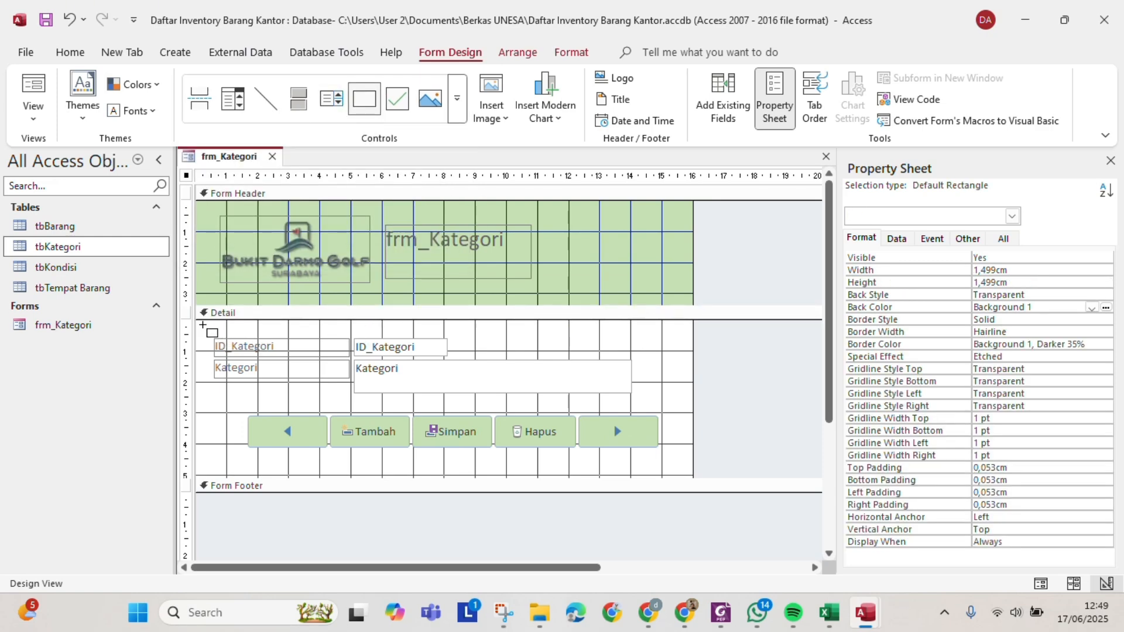
drag(202, 325, 669, 408)
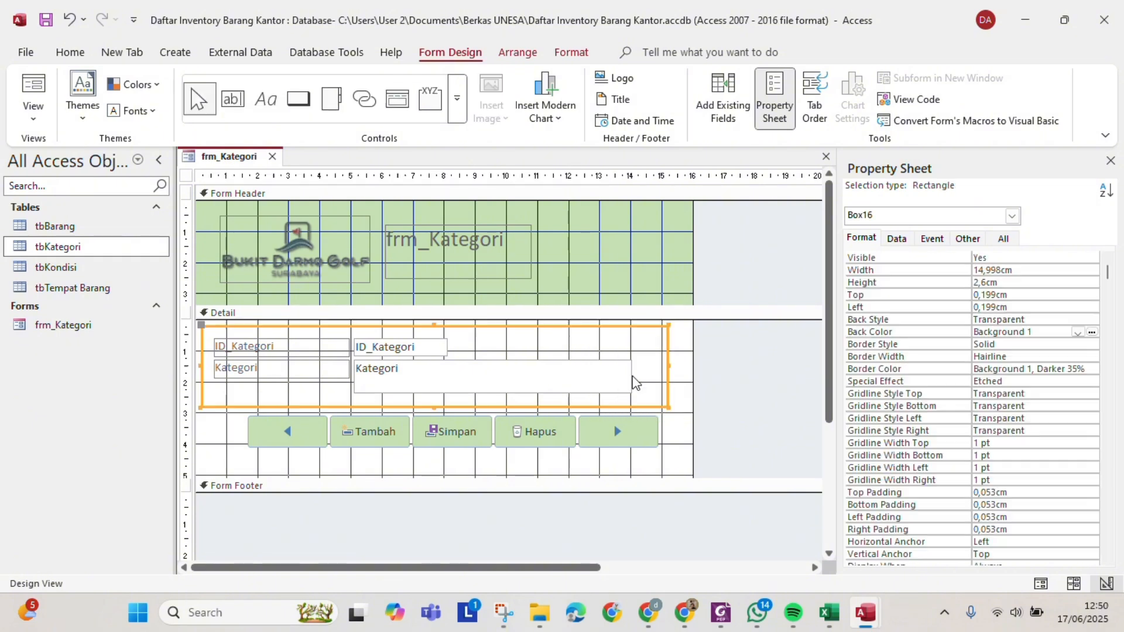
Fill the rectangle with the white Background 1 color and send it behind the fields.
click(1093, 332)
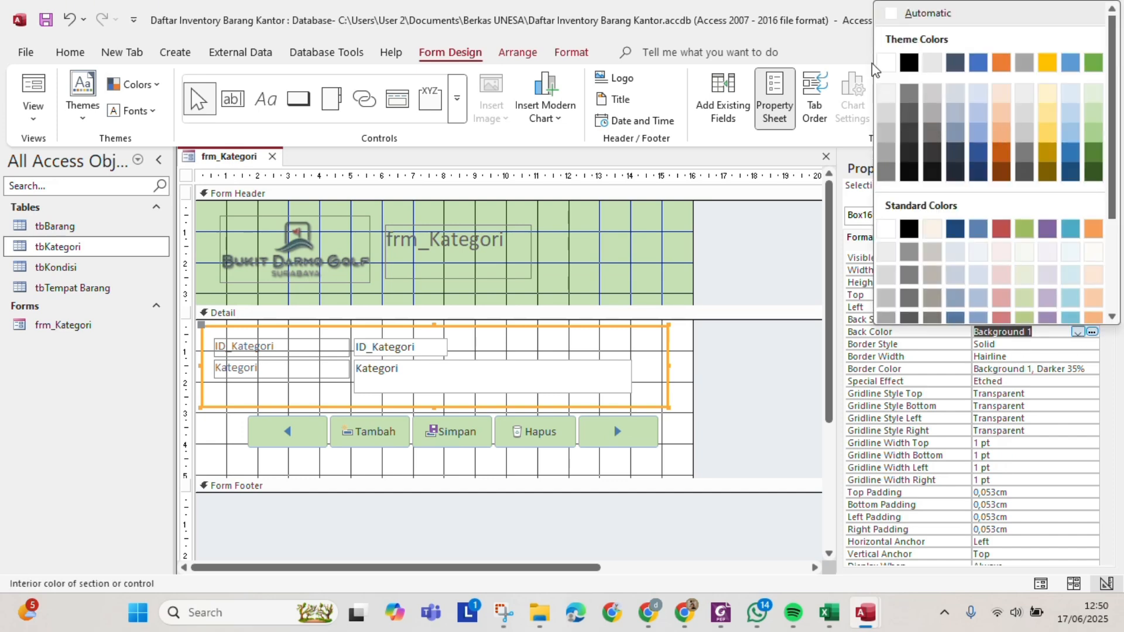
click(888, 62)
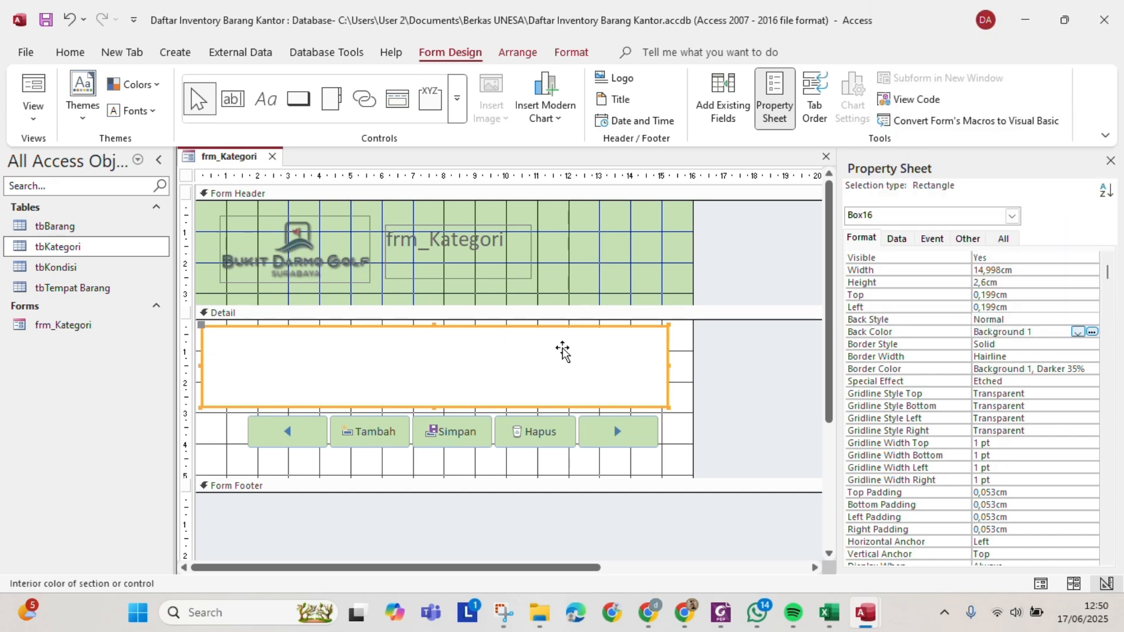
right_click(539, 369)
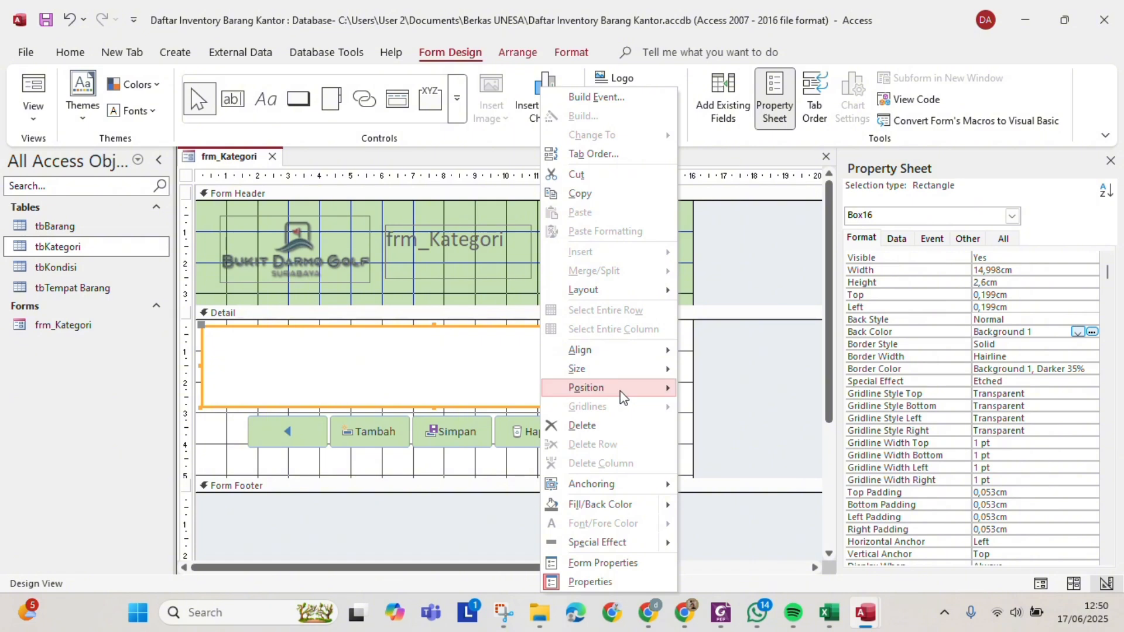
mouse_move(624, 393)
click(734, 408)
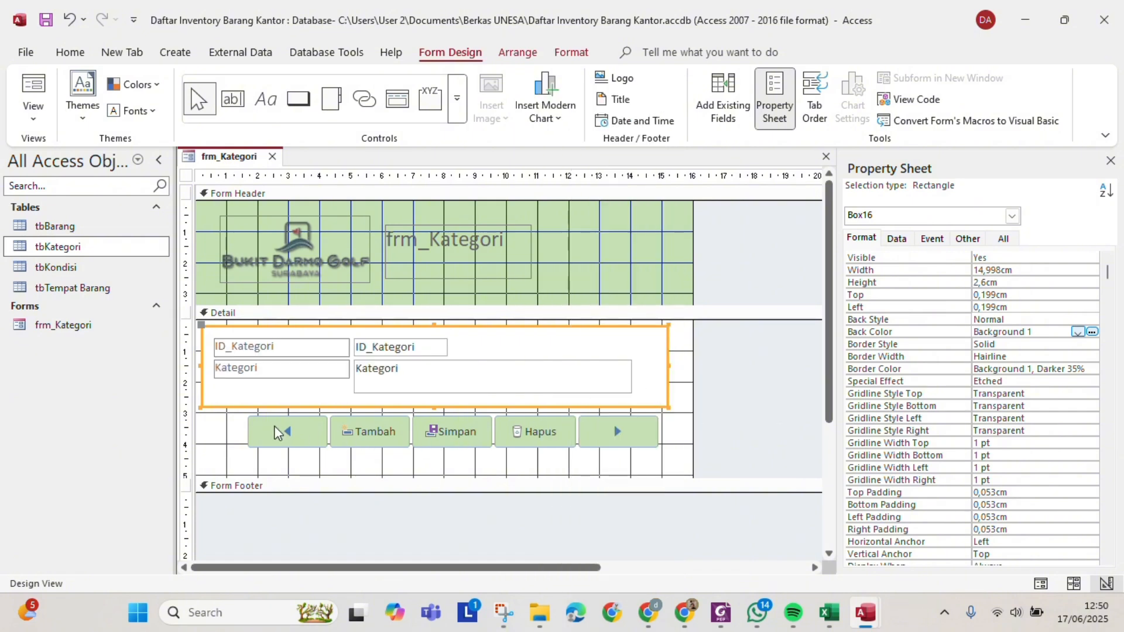
Move the command button row down to about 3.7 cm from the top of the Detail section.
click(248, 424)
click(243, 403)
drag(243, 403, 242, 422)
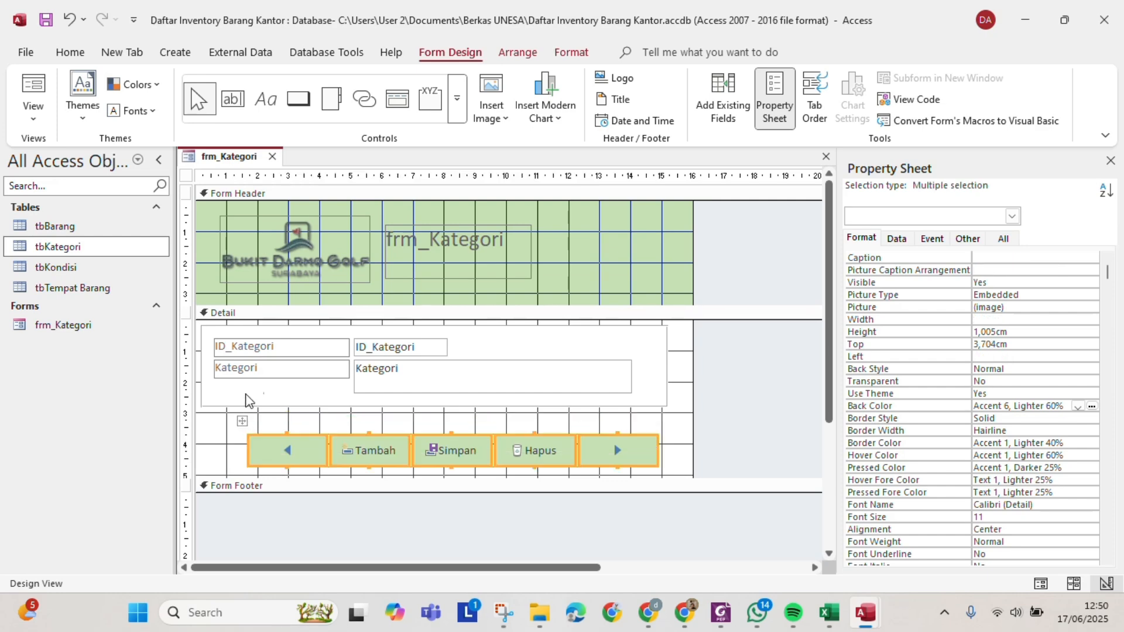
Shift the white rectangle down to 0.3 cm from the Detail section's top and set the section's back color to green #9DBB61.
click(598, 349)
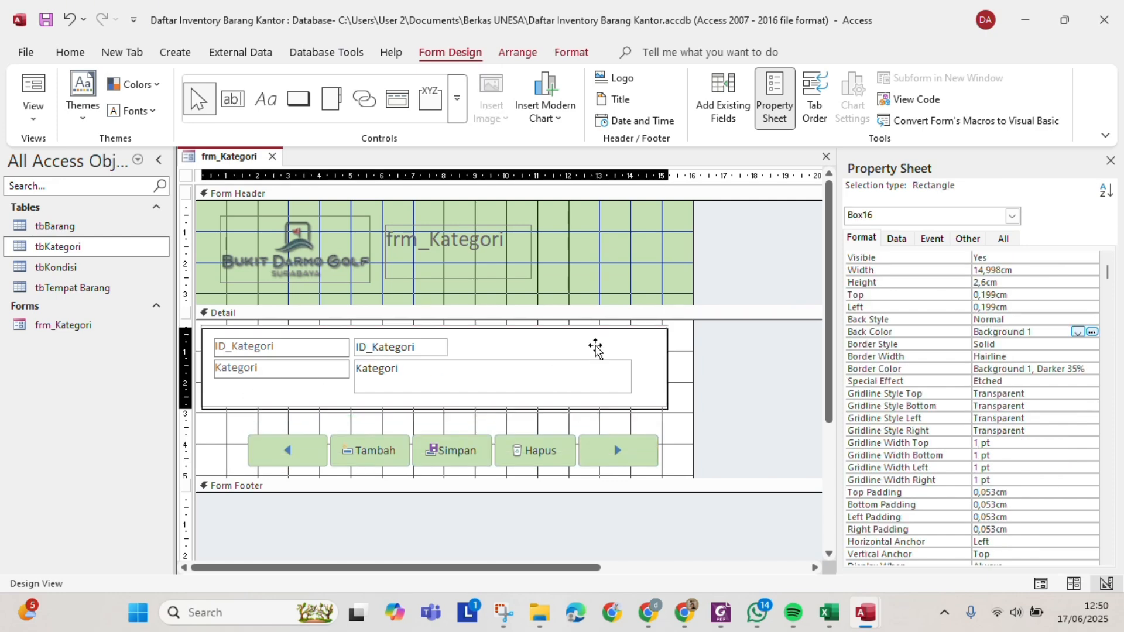
drag(595, 348, 595, 348)
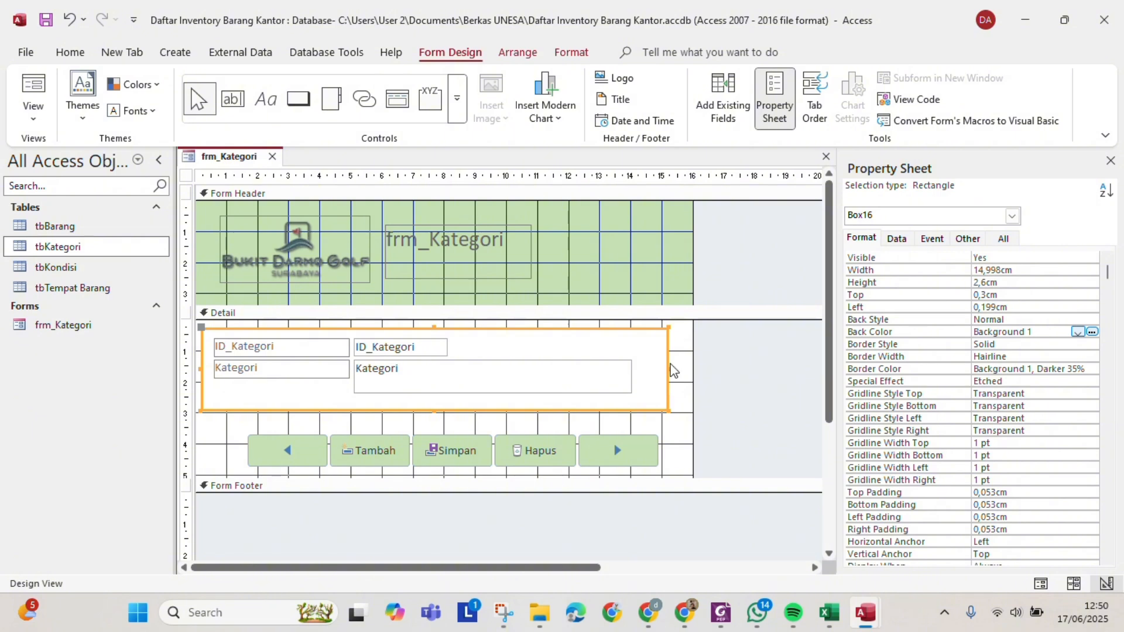
click(692, 413)
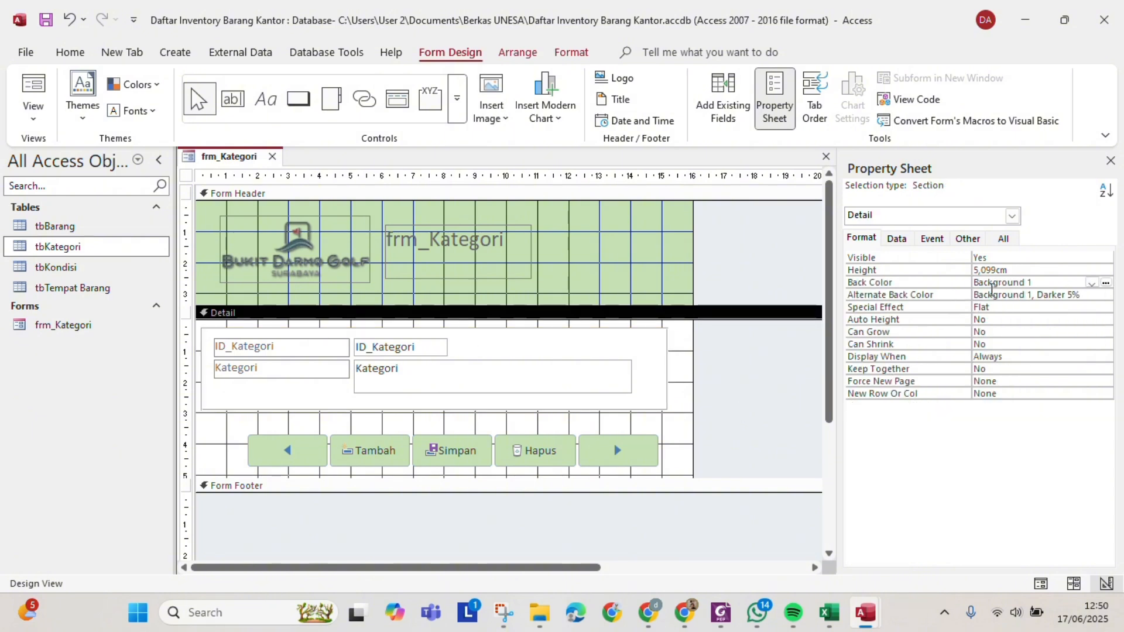
click(1106, 283)
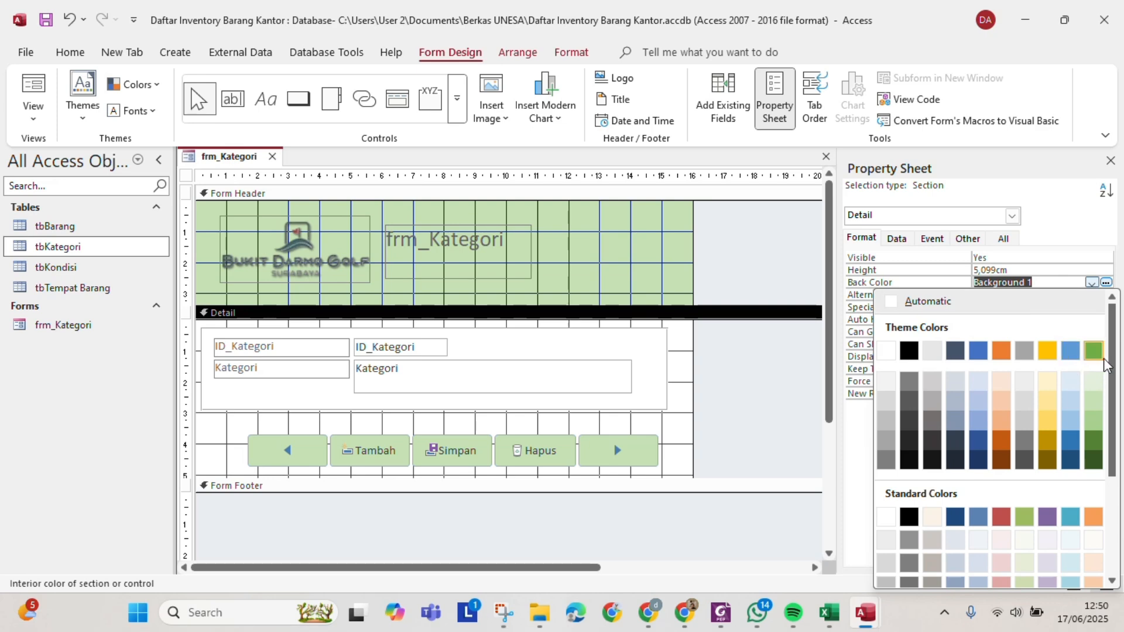
click(1024, 517)
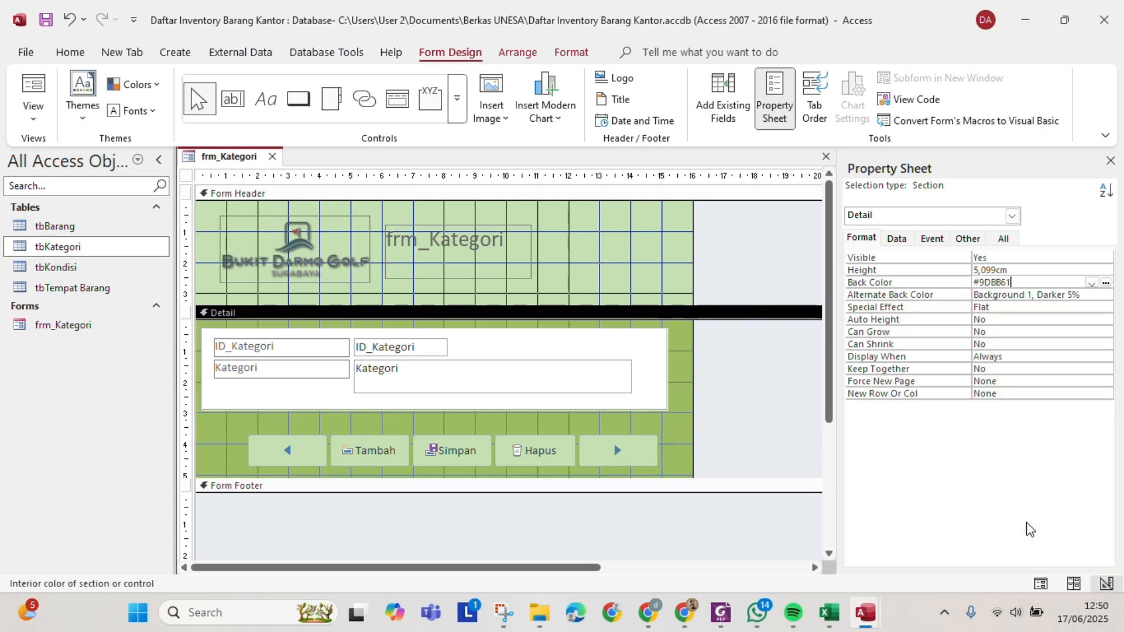
Move the whole command button row slightly up and left, to about 3.4 cm from the top of the Detail section.
click(259, 438)
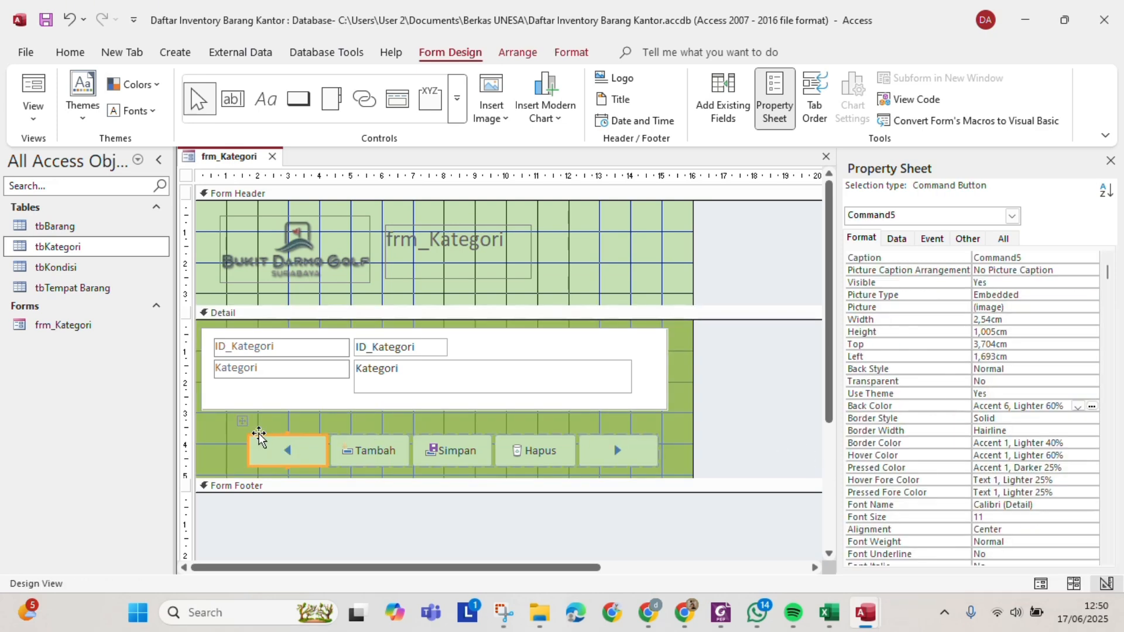
click(242, 421)
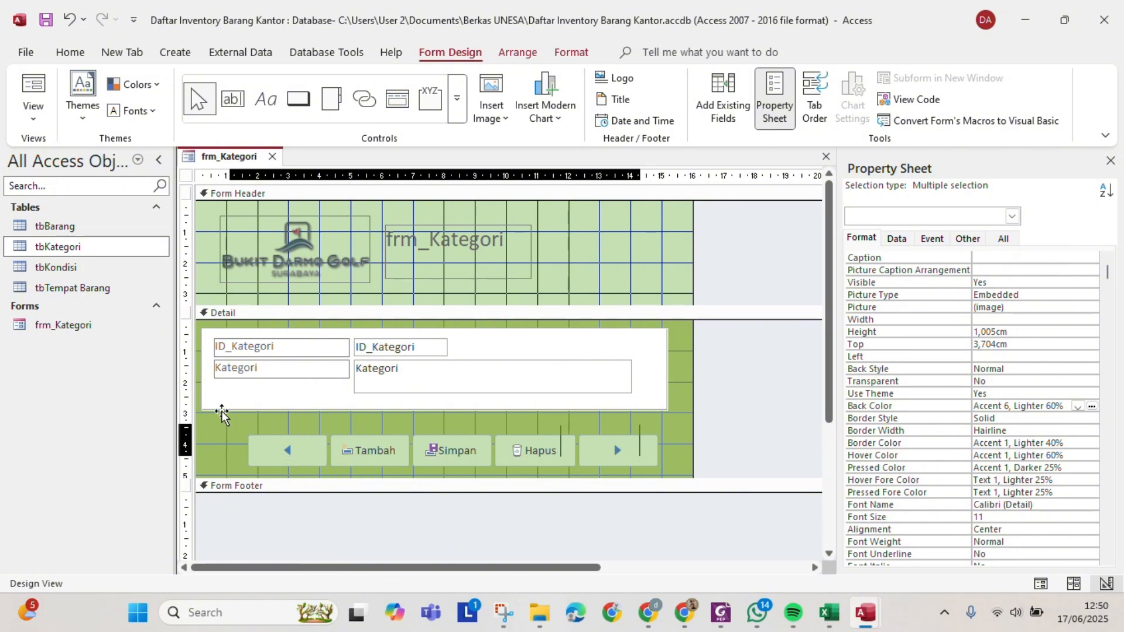
drag(222, 414, 224, 412)
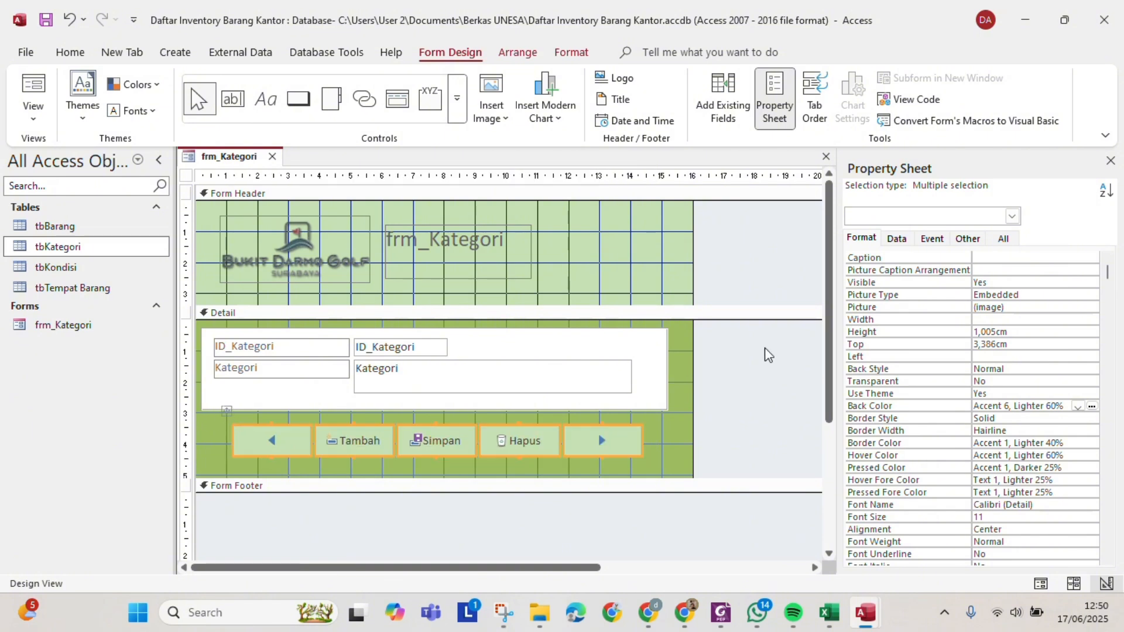
Change the title label text in the form header to "Form Kategori".
click(444, 259)
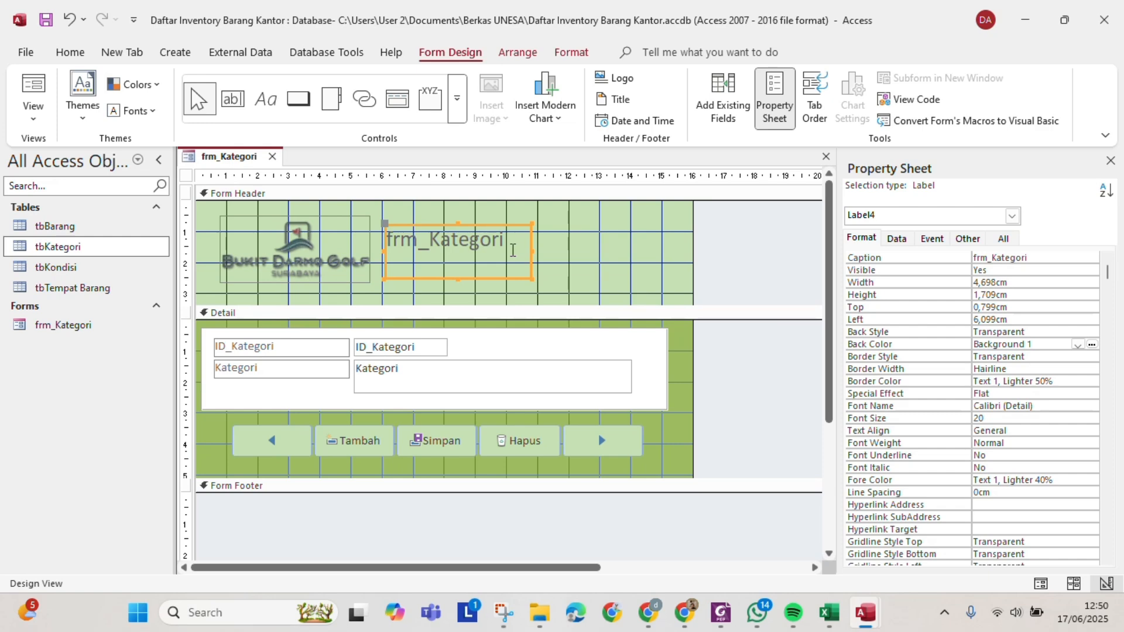
click(513, 251)
key(BackSpace)
key(BackSpace)
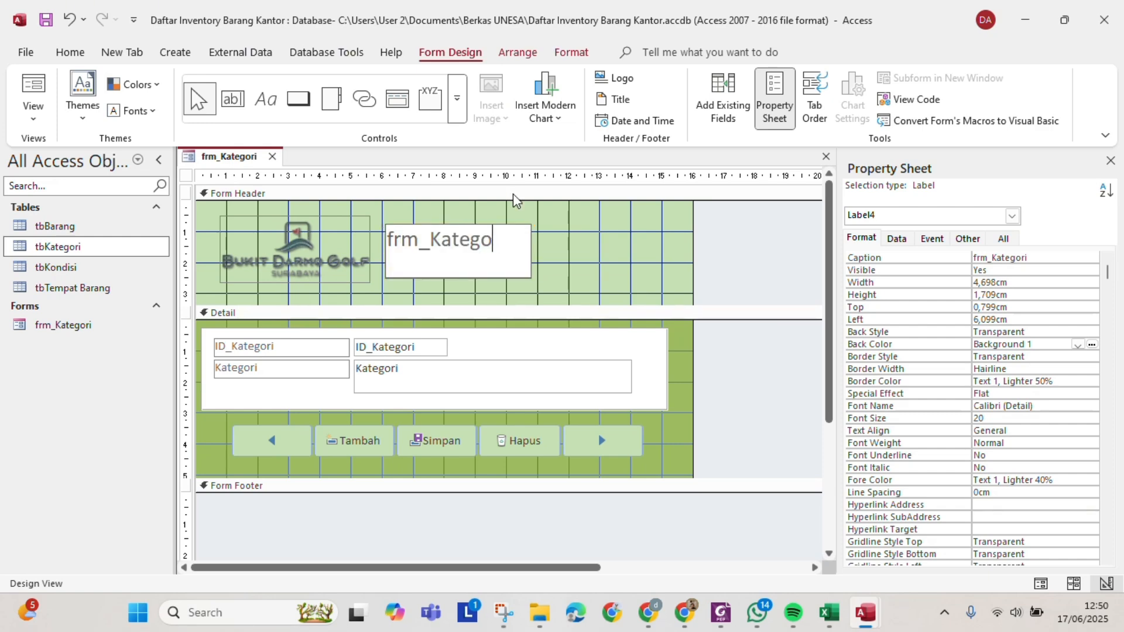
key(BackSpace)
key(BackSpace)
key(BackSpace)
key(BackSpace)
key(BackSpace)
key(BackSpace)
key(BackSpace)
key(BackSpace)
key(BackSpace)
key(BackSpace)
key(Caps_Lock)
text(F)
key(Caps_Lock)
text(o)
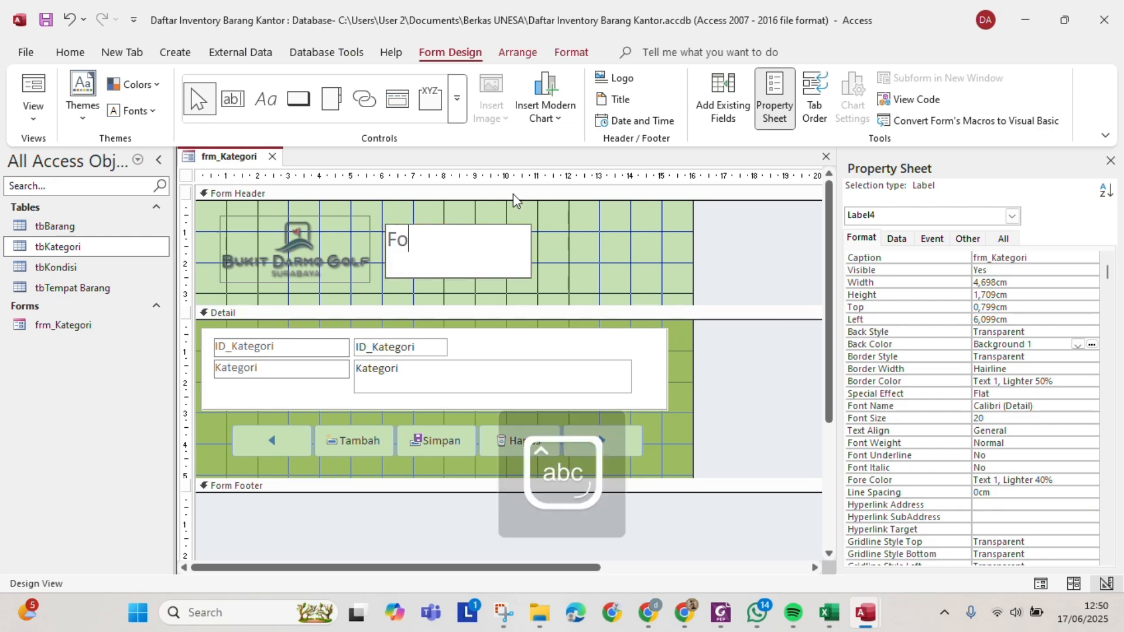
text(rm)
key(Caps_Lock)
text(K)
key(Caps_Lock)
text(ategori)
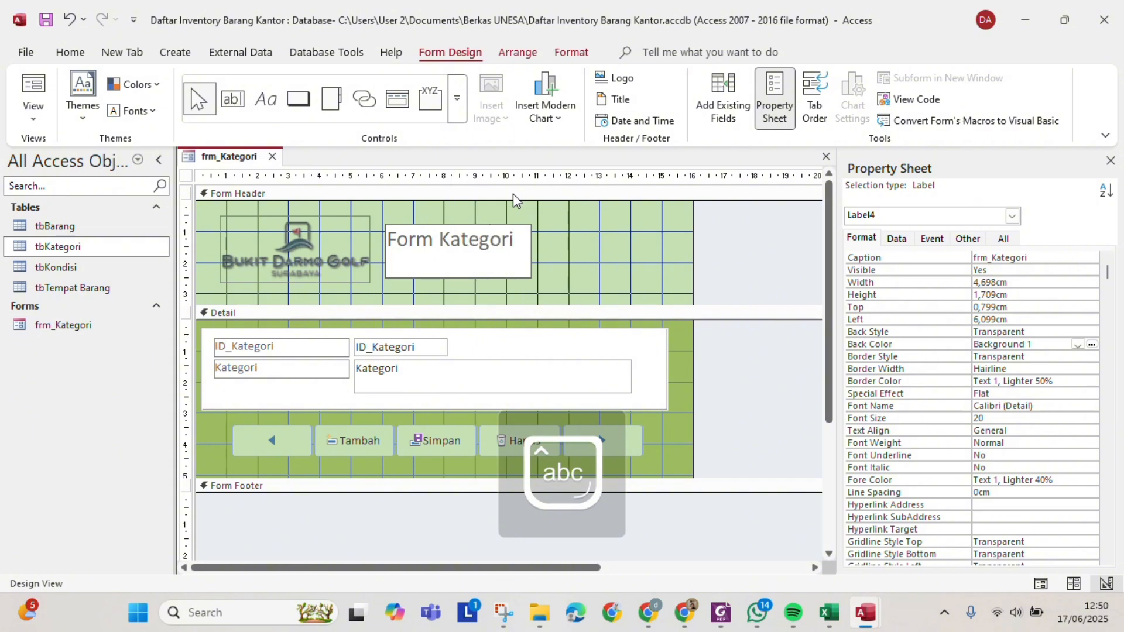
key(Return)
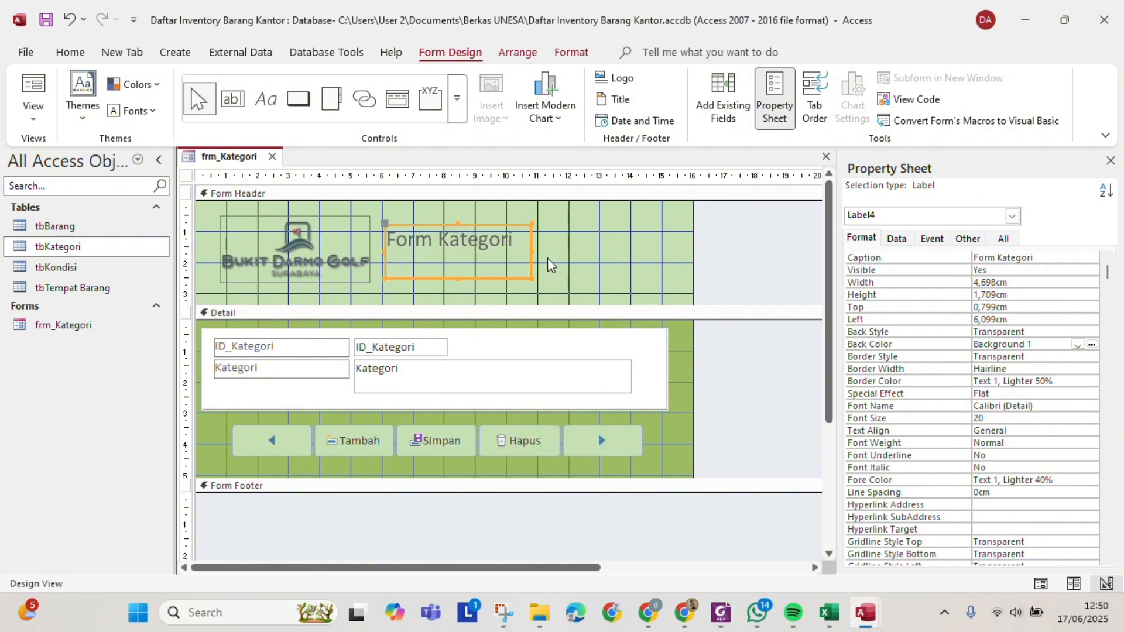
Set the header title's font to Arial Black and widen its label to about 6.9 cm.
click(571, 56)
click(236, 85)
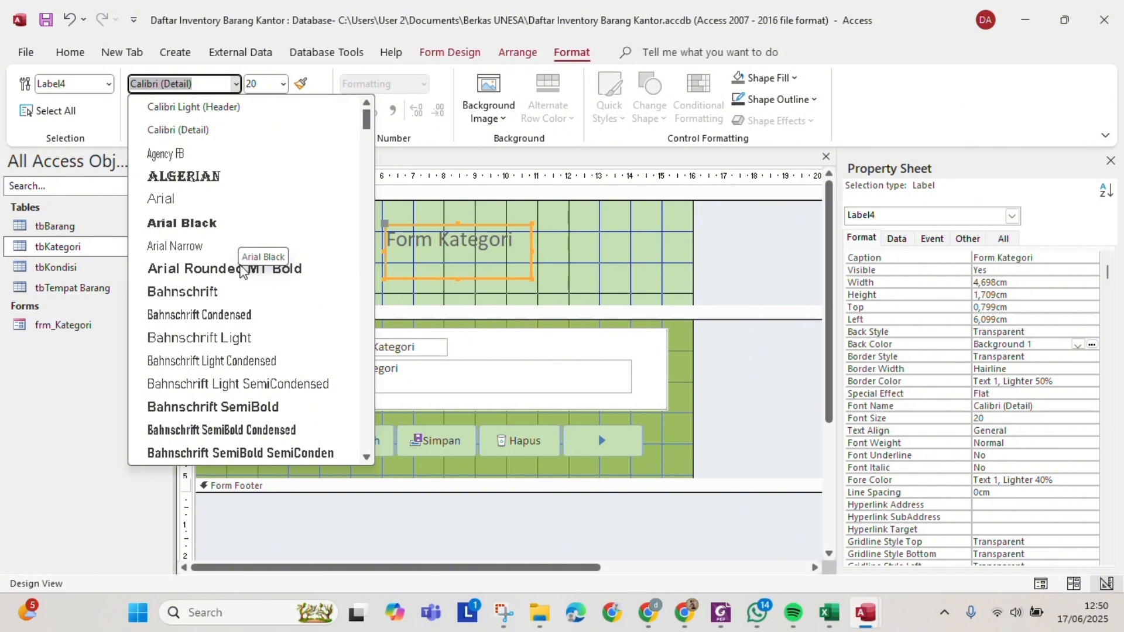
click(182, 223)
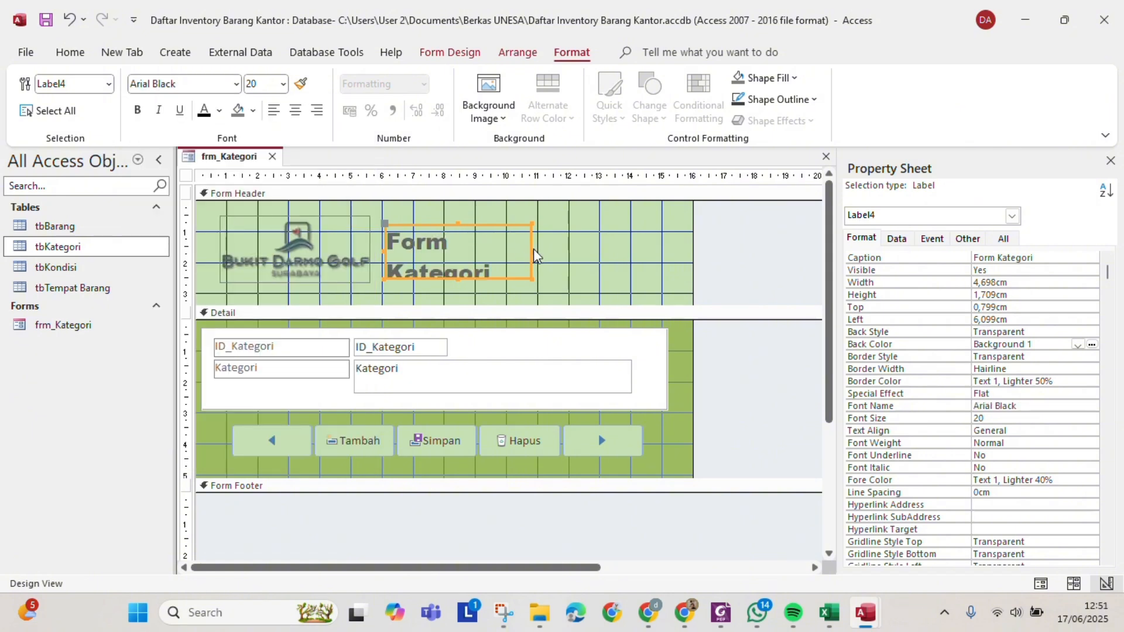
drag(534, 250, 600, 252)
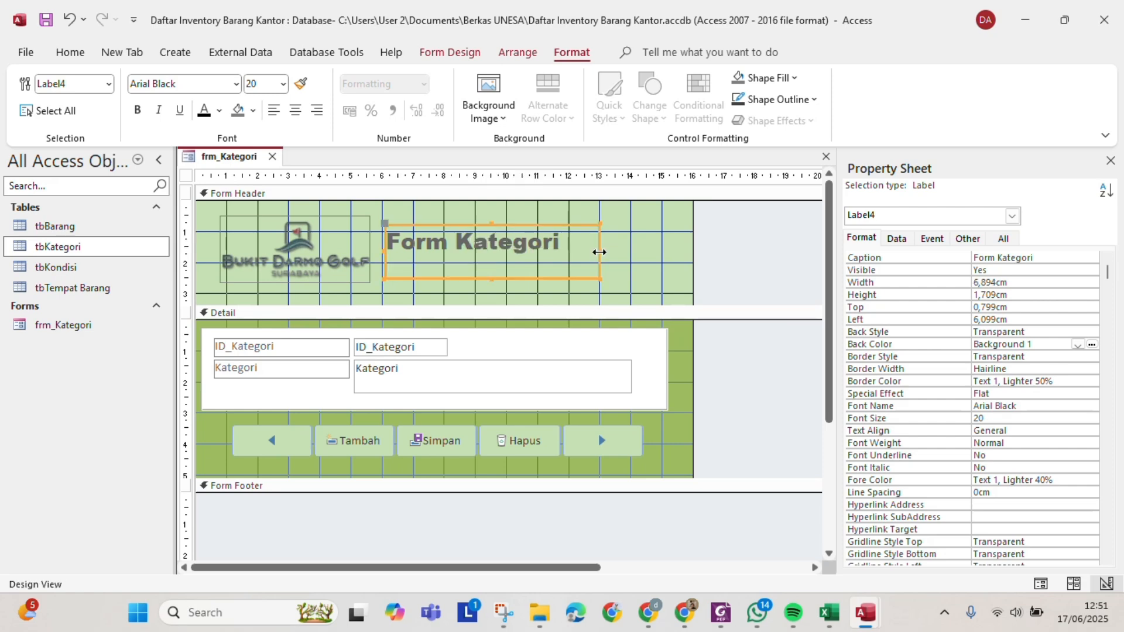
Set the header title's font size to 26 and widen its label to about 7.9 cm.
click(283, 83)
click(269, 255)
click(284, 84)
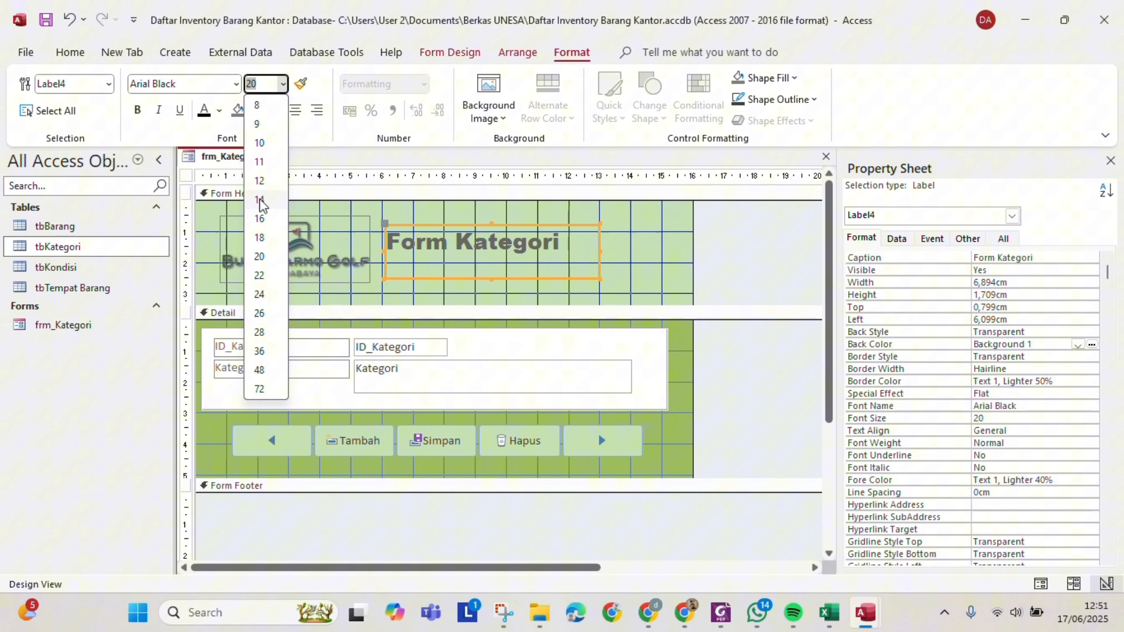
click(260, 276)
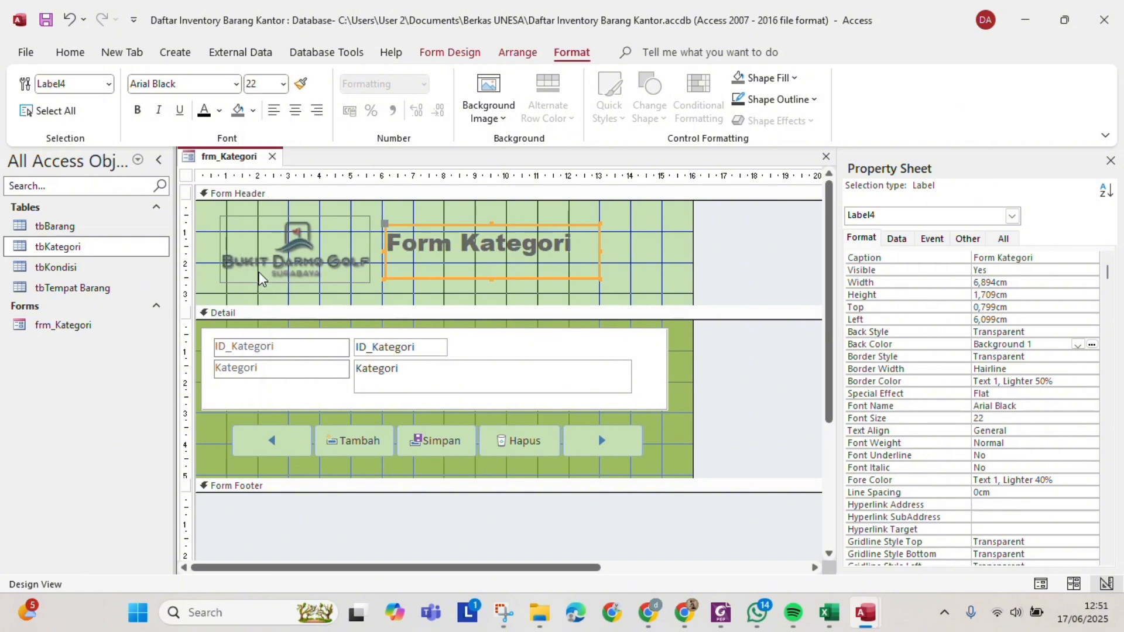
click(283, 84)
click(259, 314)
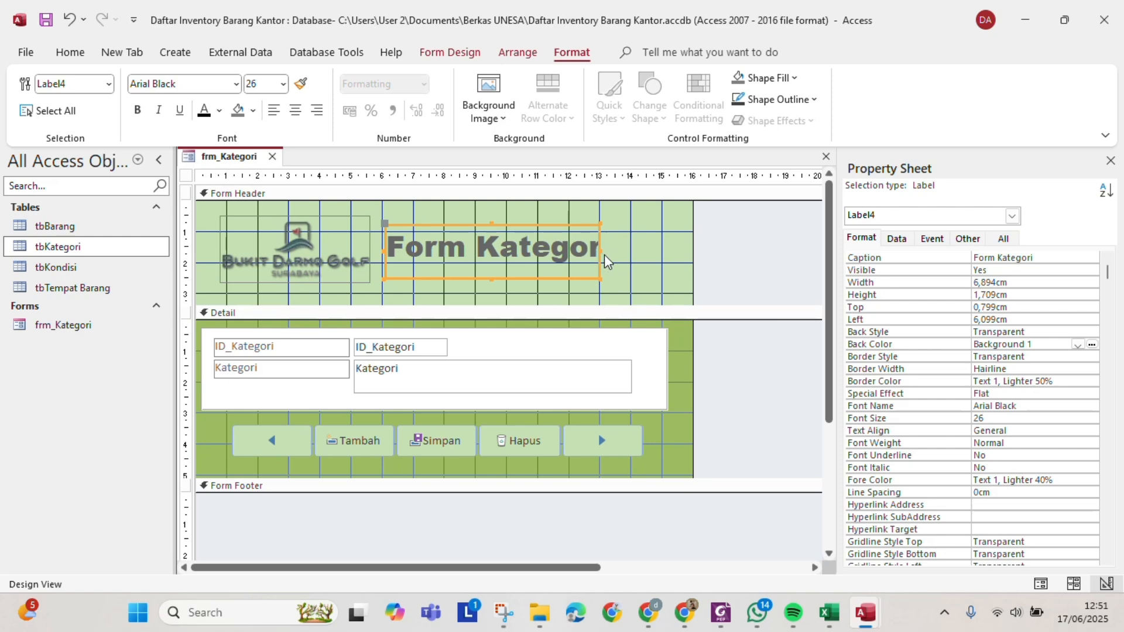
drag(604, 255, 632, 258)
Center the header title's text and color it black.
click(296, 110)
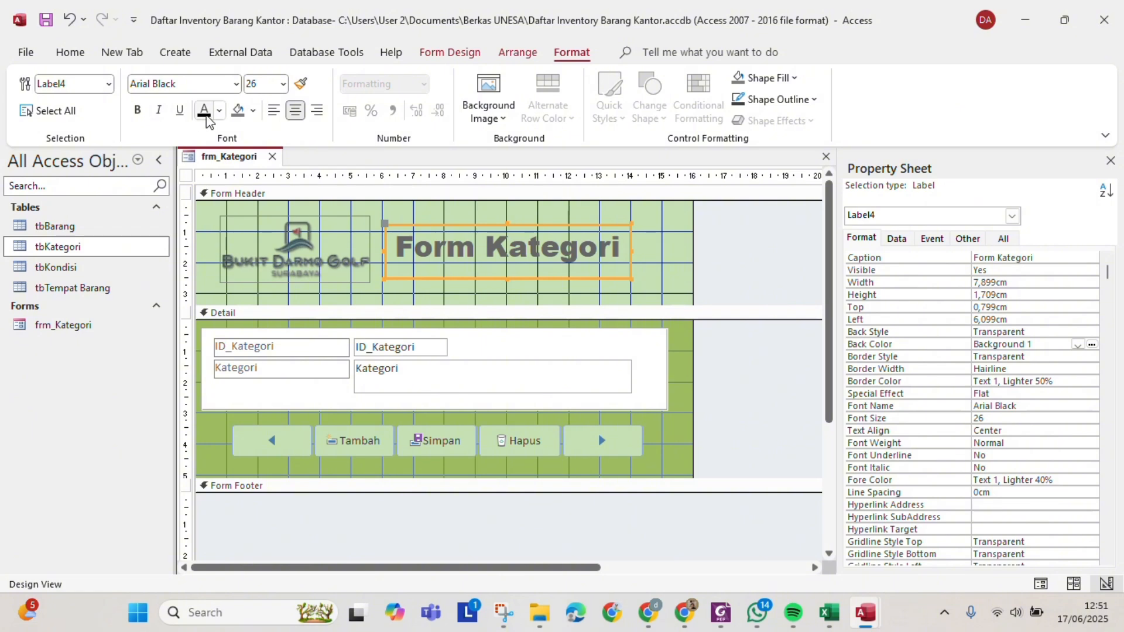
click(206, 117)
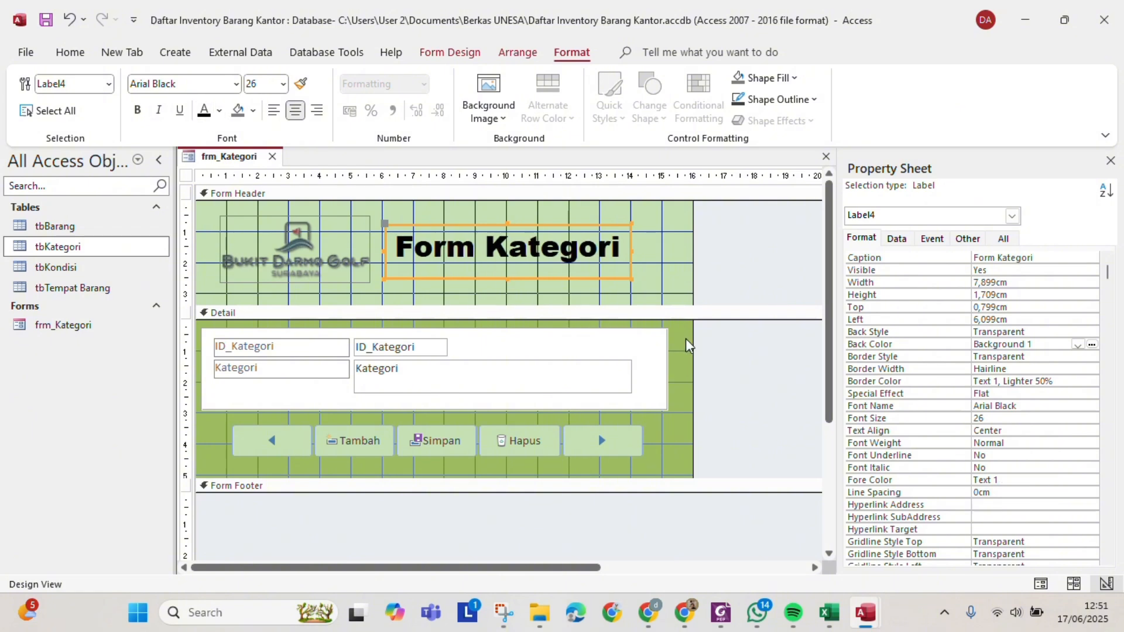
click(707, 341)
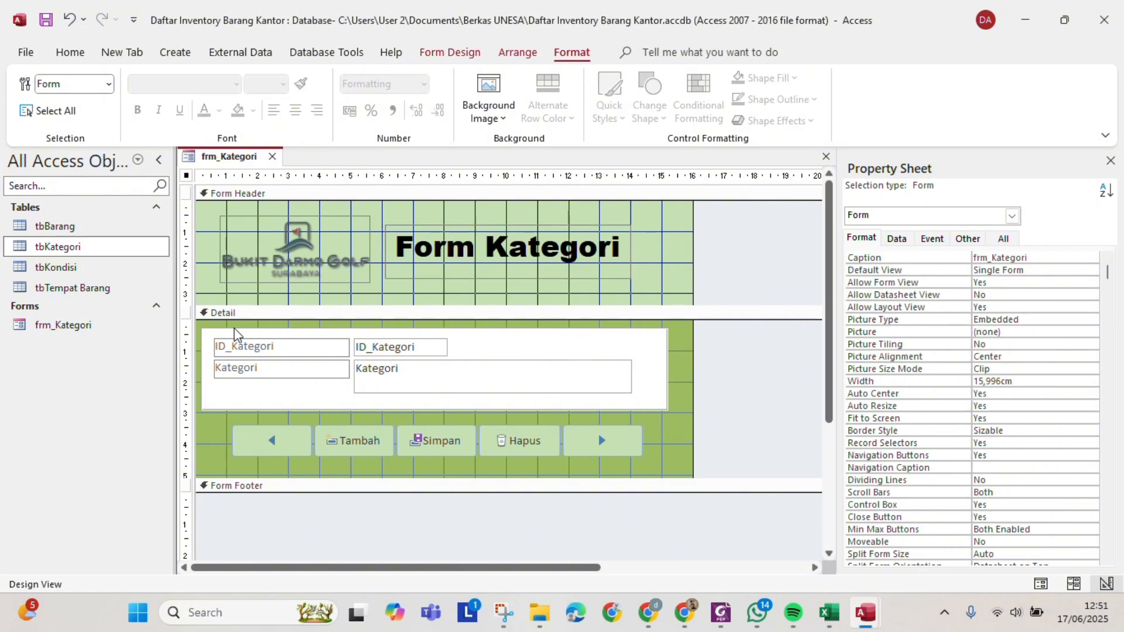
Format the text of all fields, labels and buttons in the Detail section as bold black Arial Narrow.
drag(233, 330, 647, 462)
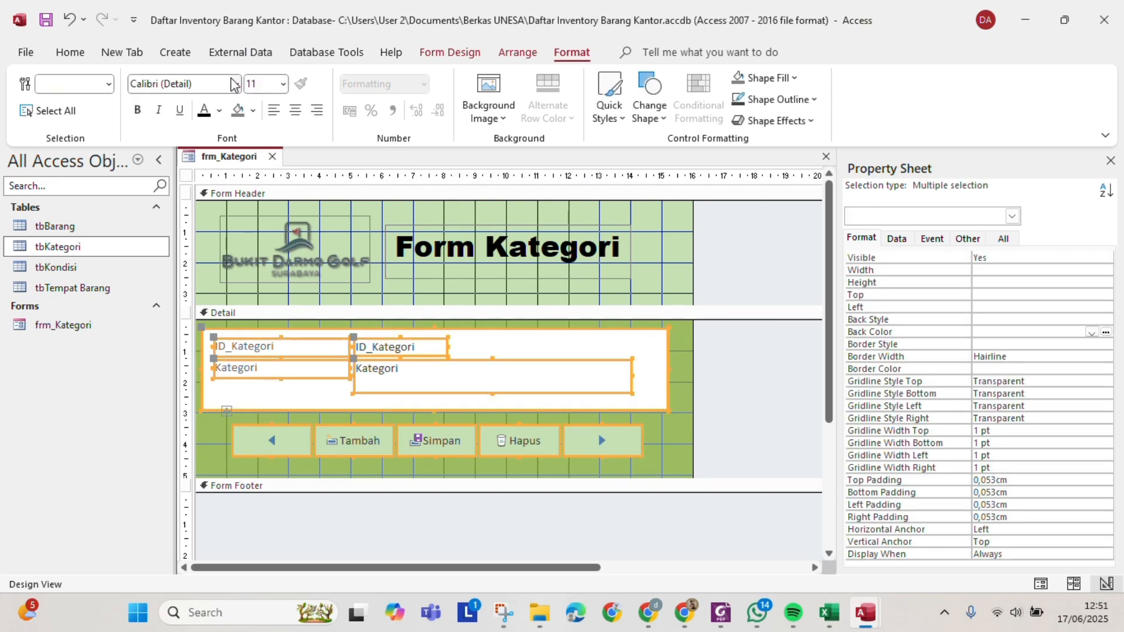
click(235, 84)
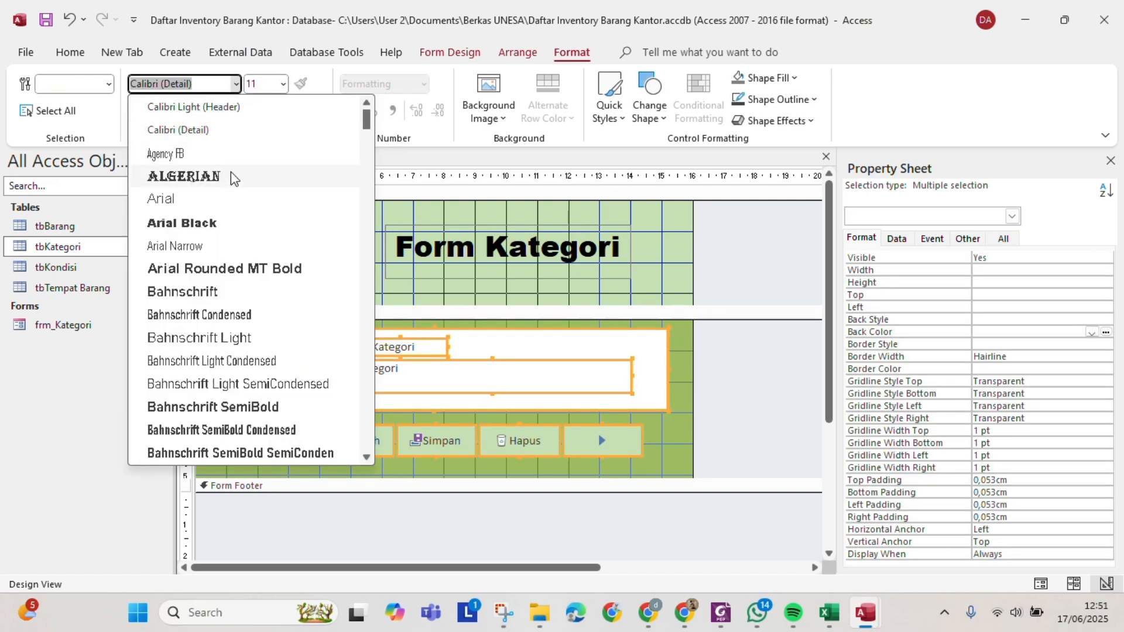
click(231, 251)
click(137, 110)
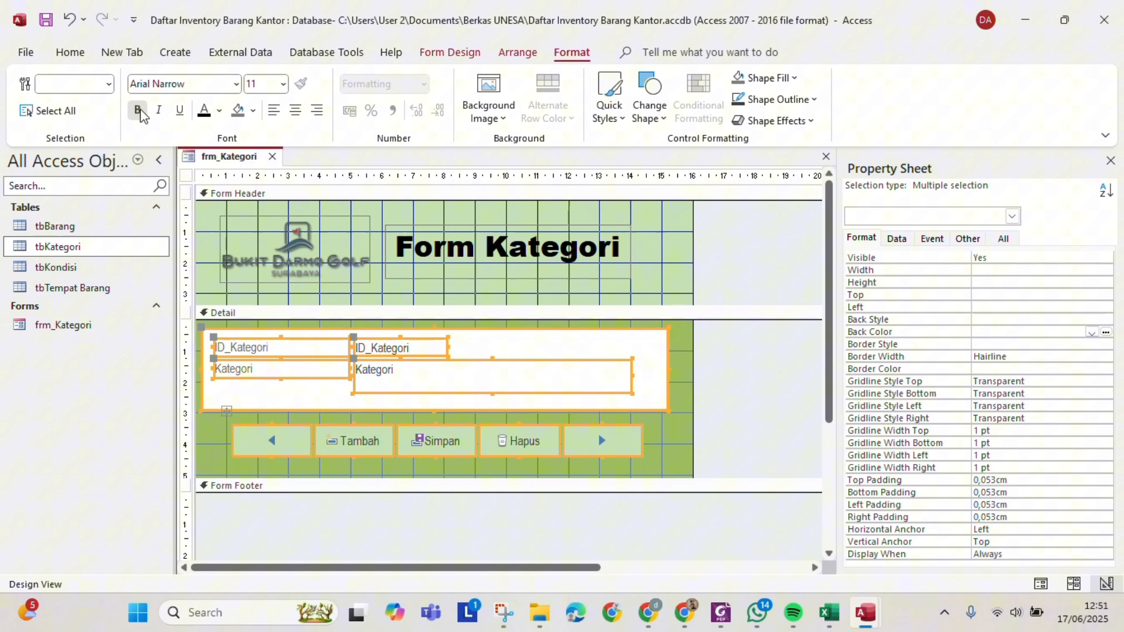
click(219, 110)
click(234, 130)
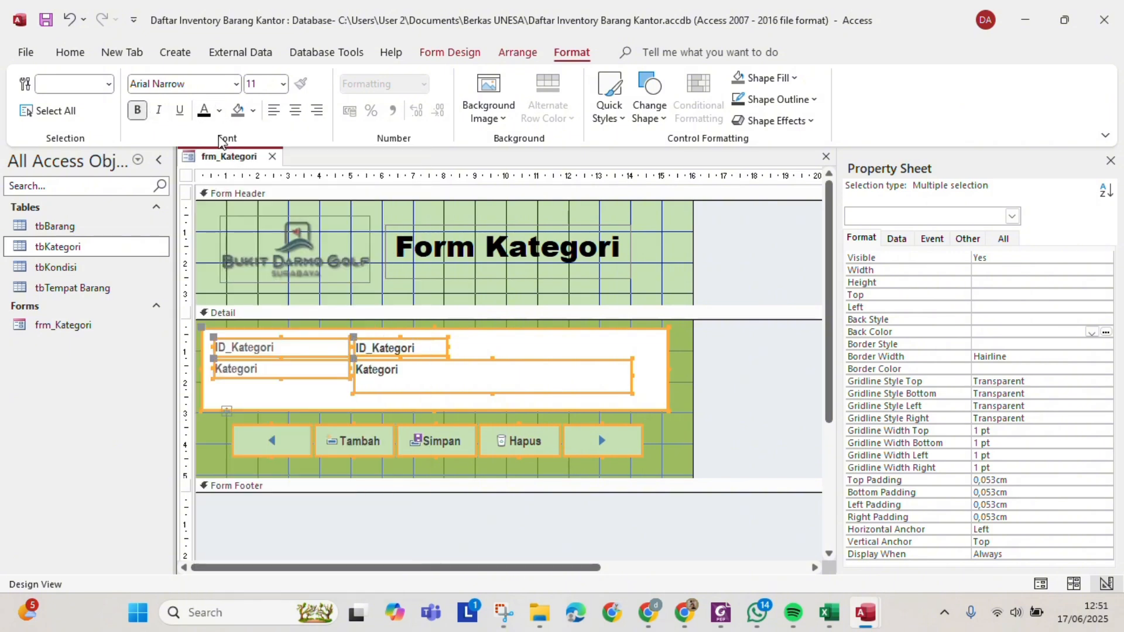
Set the font size of all Detail section controls to 14.
click(283, 83)
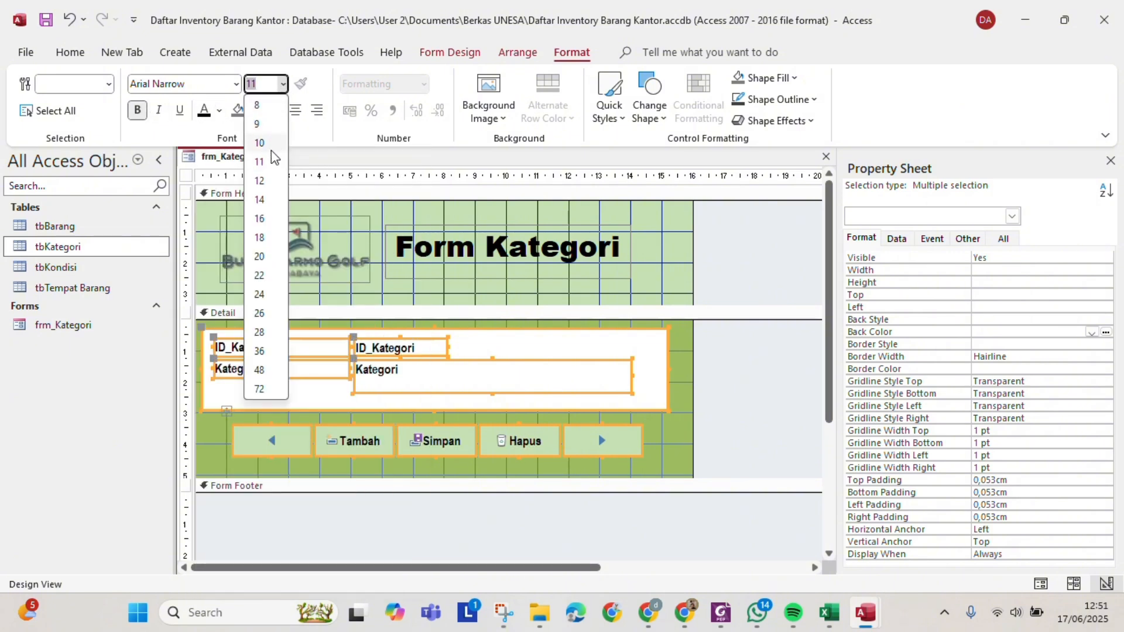
click(259, 181)
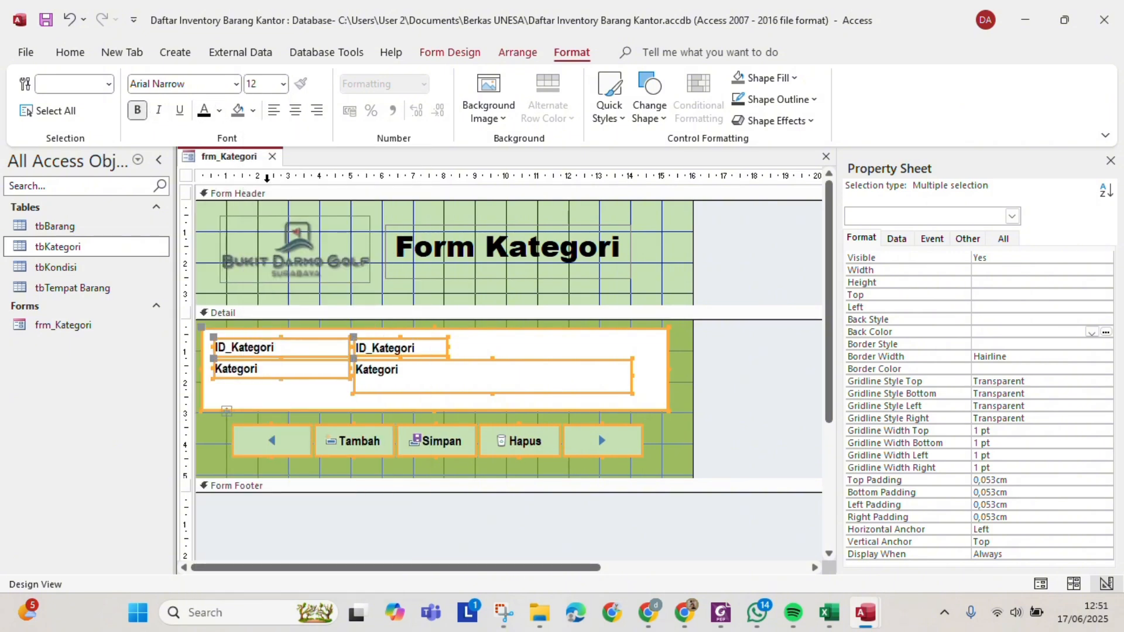
click(282, 84)
click(259, 198)
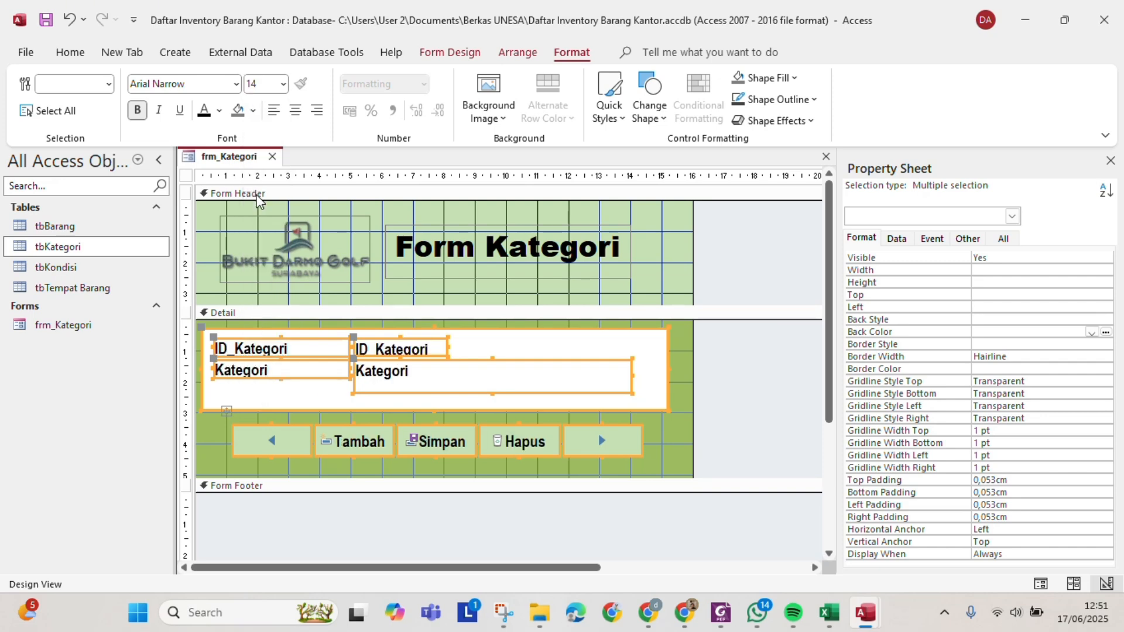
click(755, 368)
Shorten the Form Header section to about 3 cm and move the title label right to about 6.6 cm from the form's left edge.
click(550, 267)
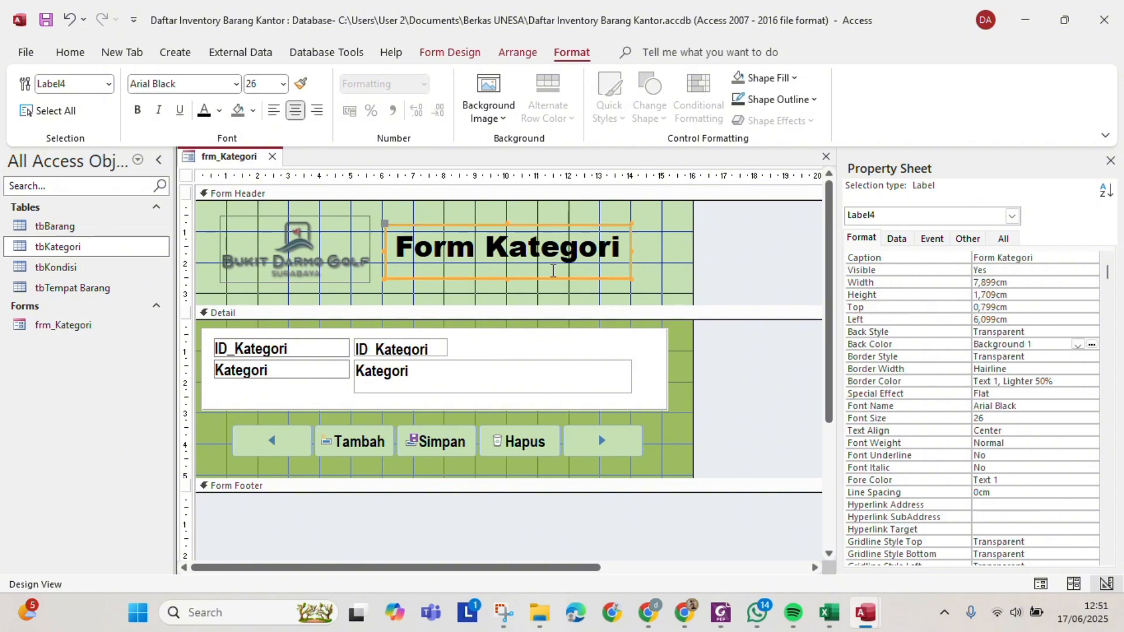
click(729, 373)
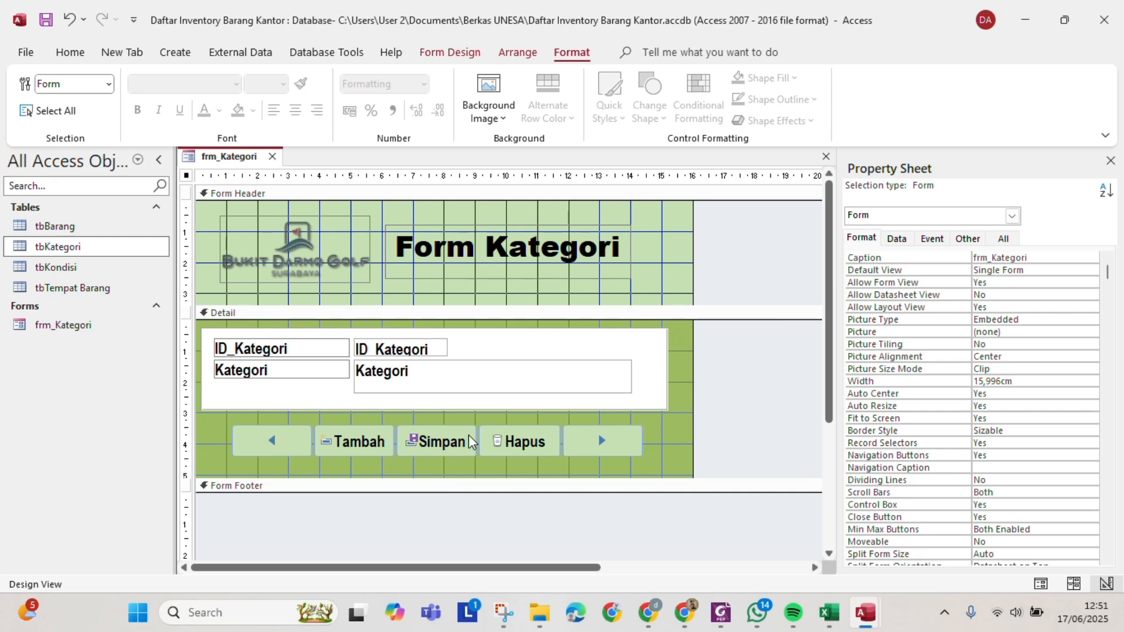
drag(429, 303, 429, 292)
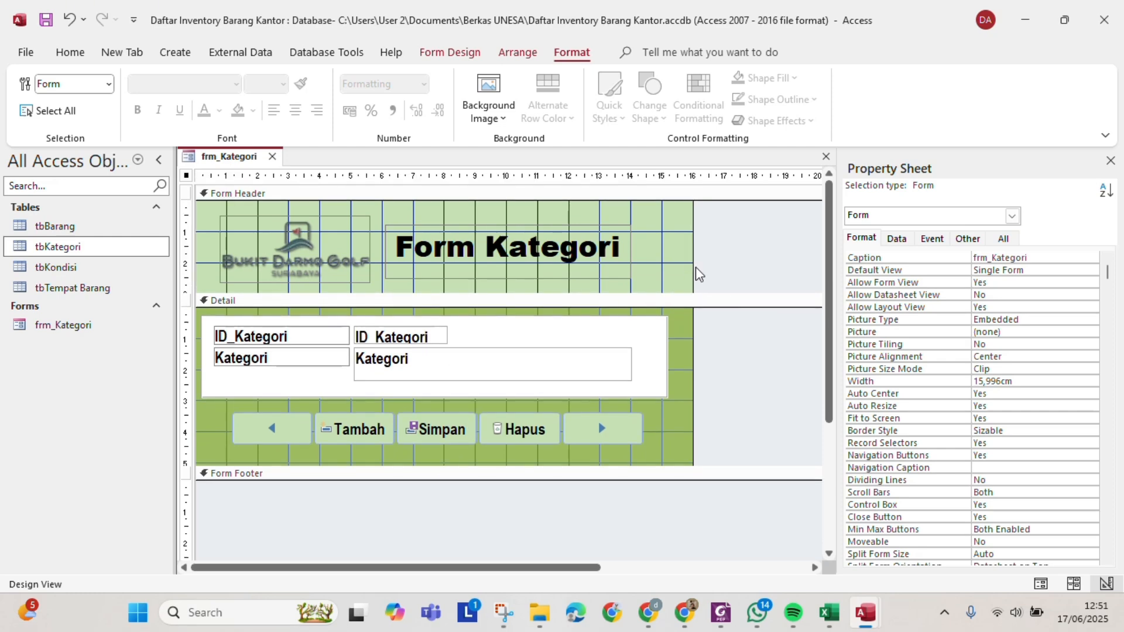
drag(623, 262, 639, 263)
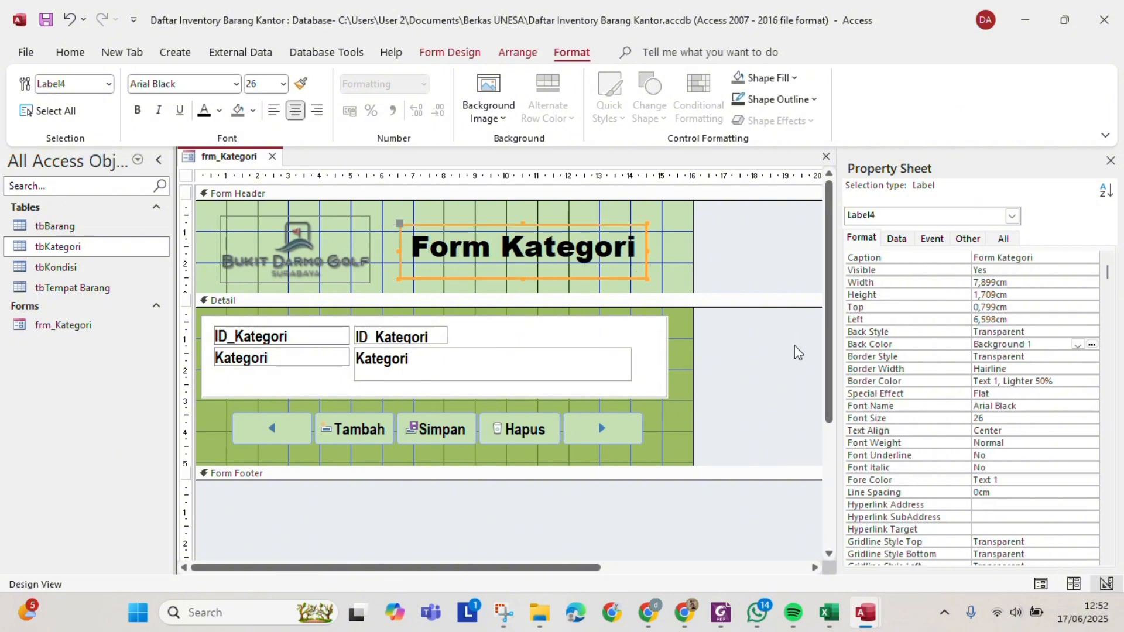
Set the form's Pop Up and Modal properties to Yes for frm_Kategori.
click(781, 373)
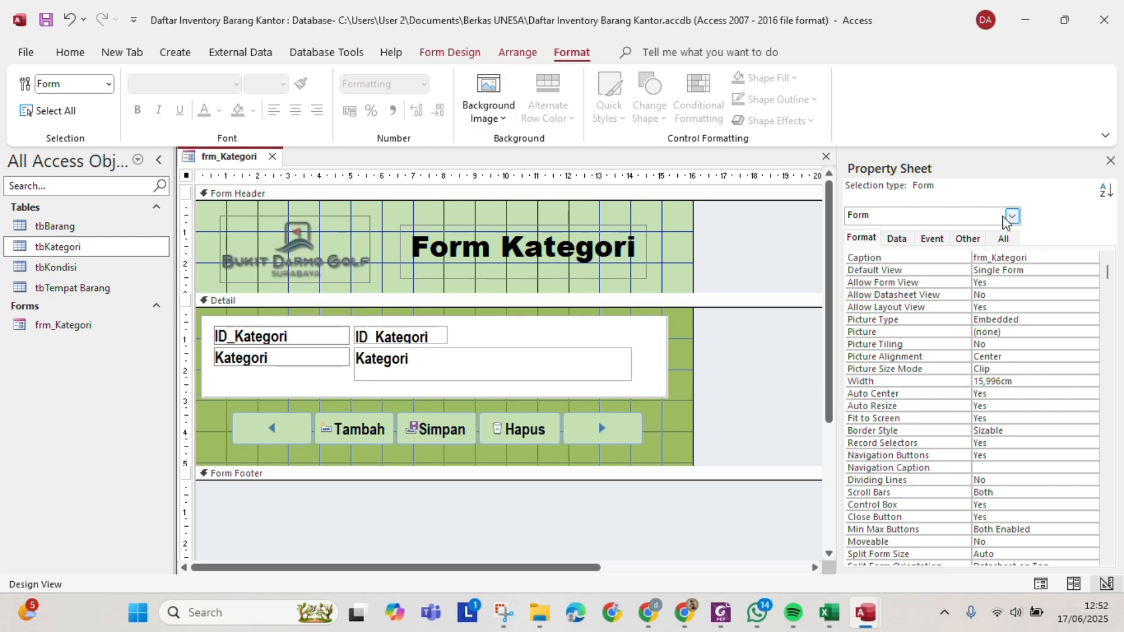
click(1011, 216)
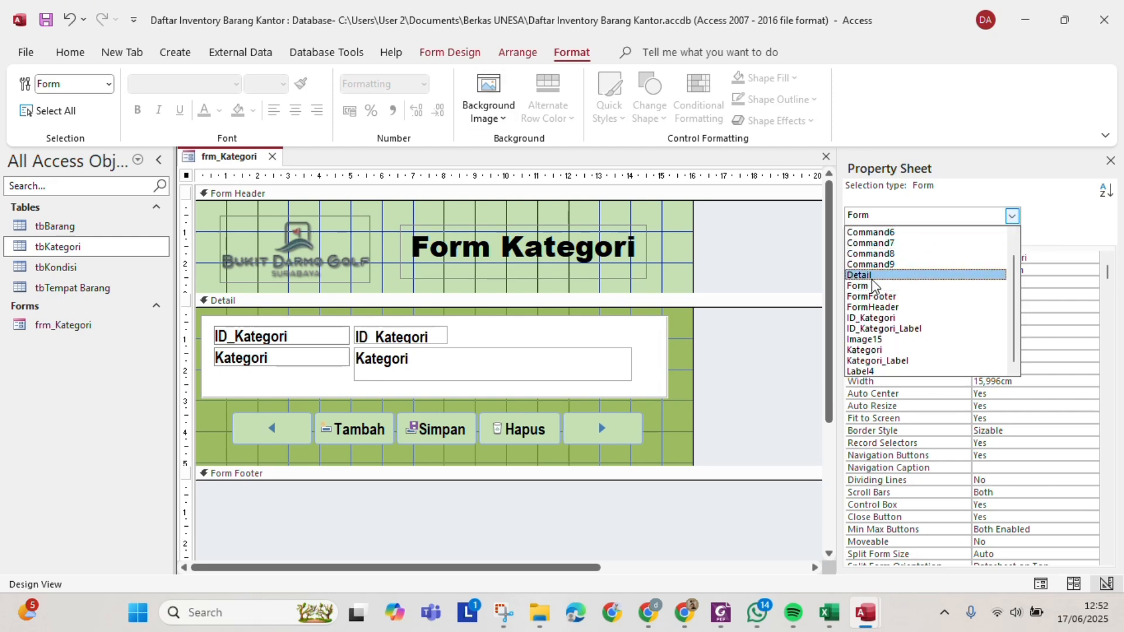
click(872, 286)
click(965, 247)
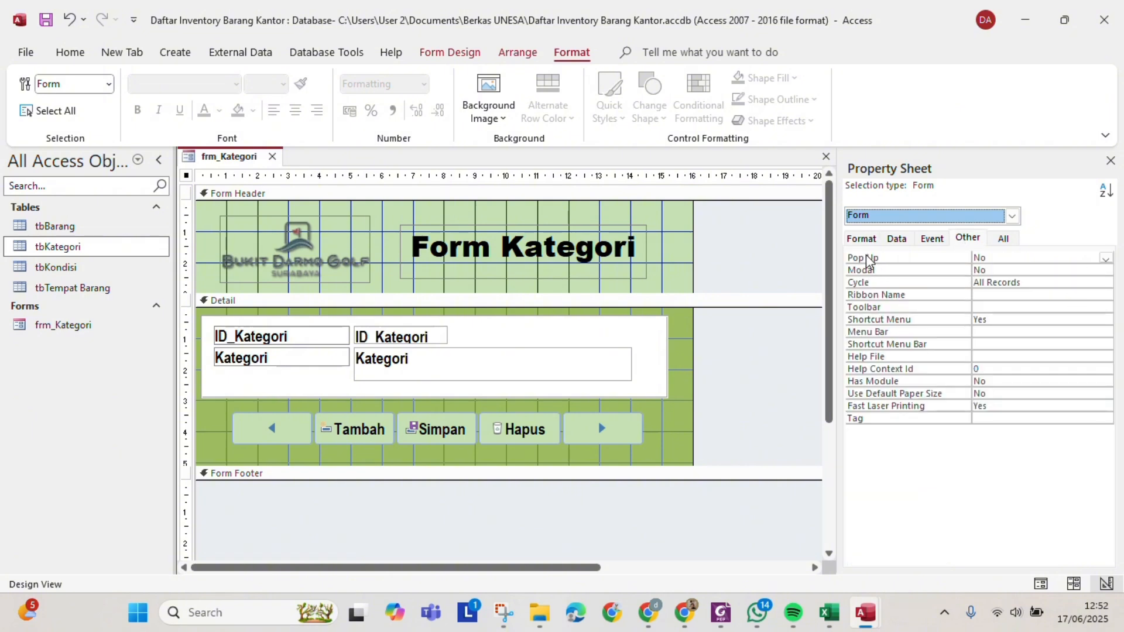
click(1105, 259)
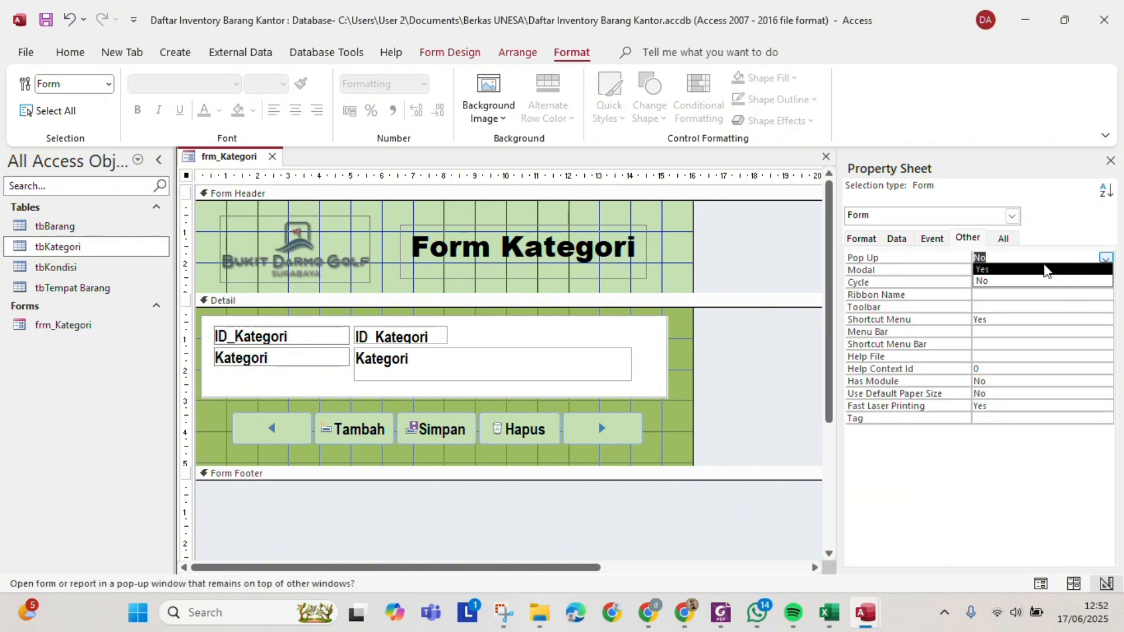
click(1021, 269)
click(1031, 268)
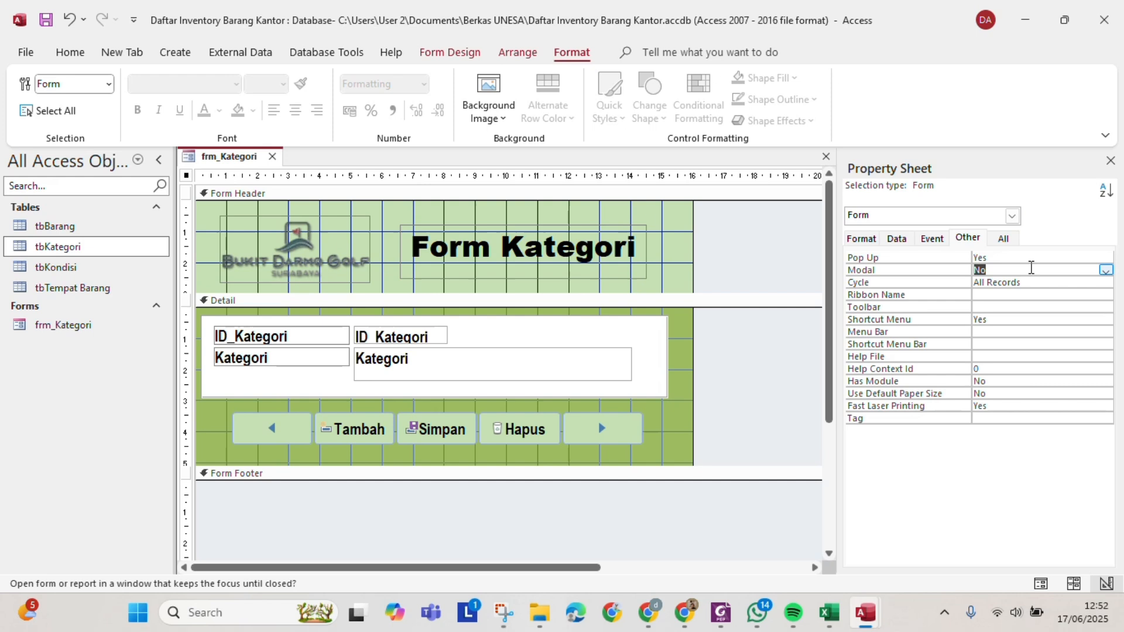
click(1105, 270)
click(1048, 283)
Set the Auto Center property of frm_Kategori to Yes.
click(863, 239)
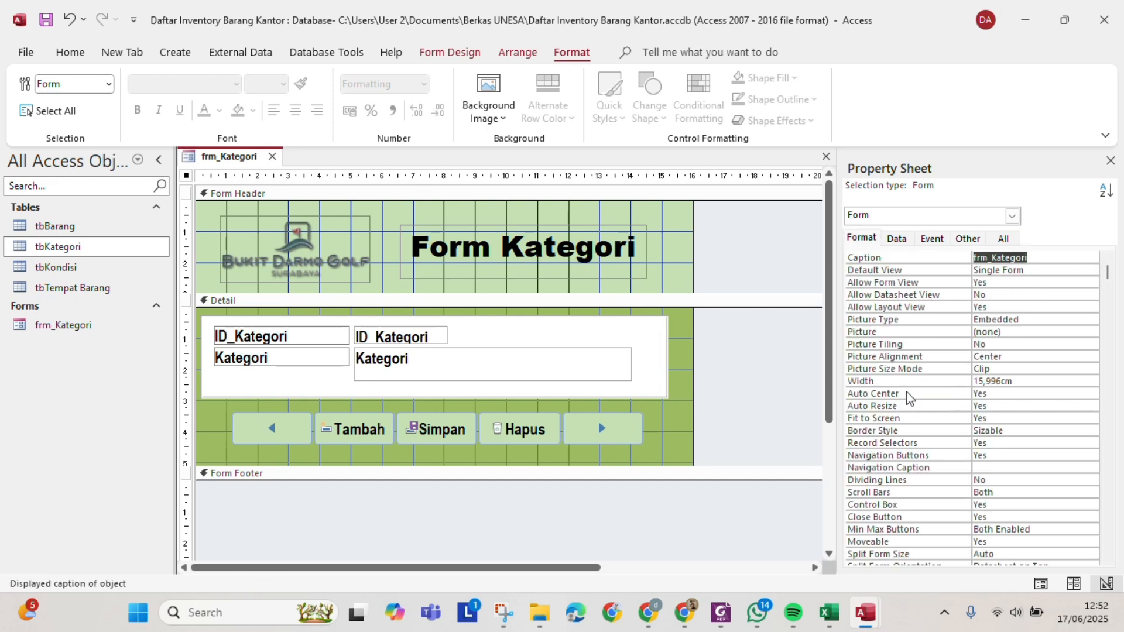
click(1005, 394)
click(1092, 394)
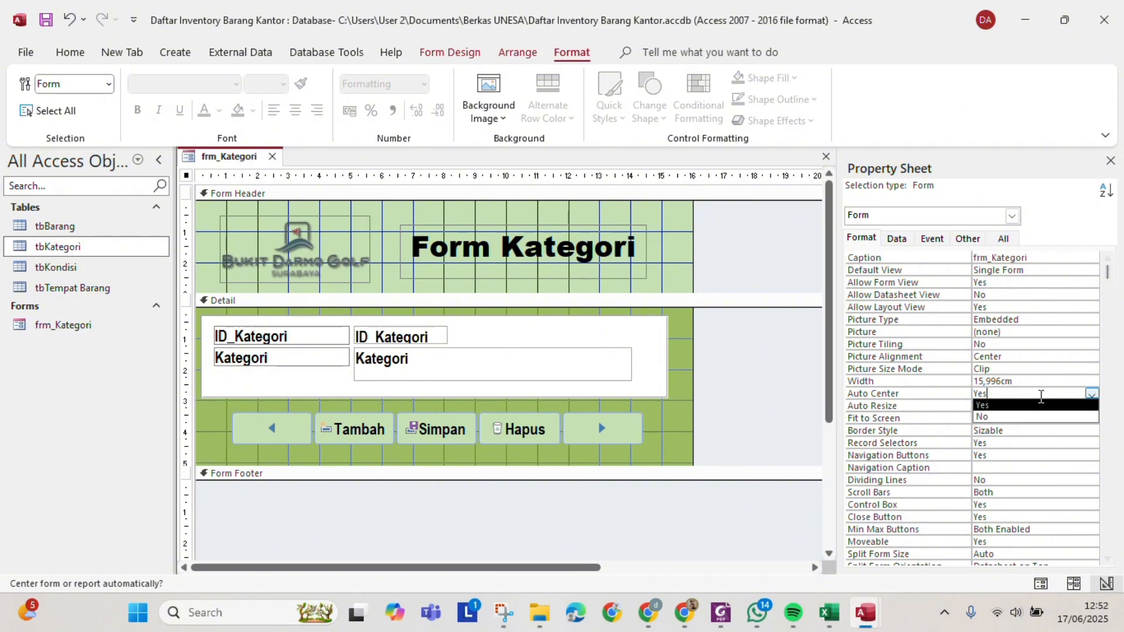
click(1024, 408)
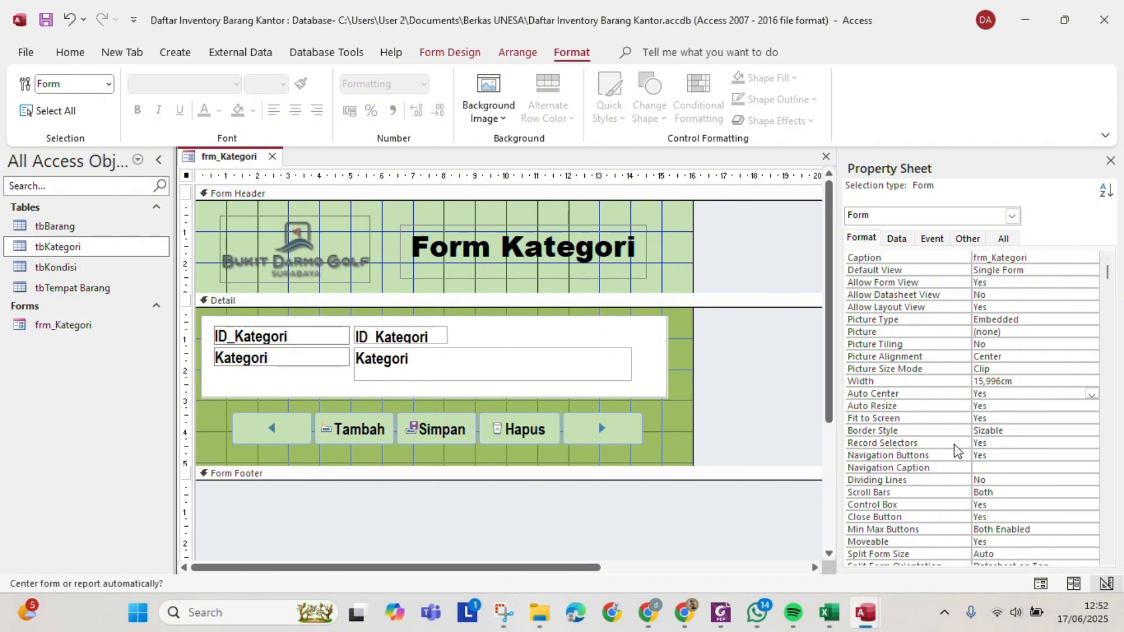
Set both the Record Selectors and Navigation Buttons properties of frm_Kategori to No.
click(969, 444)
click(1092, 443)
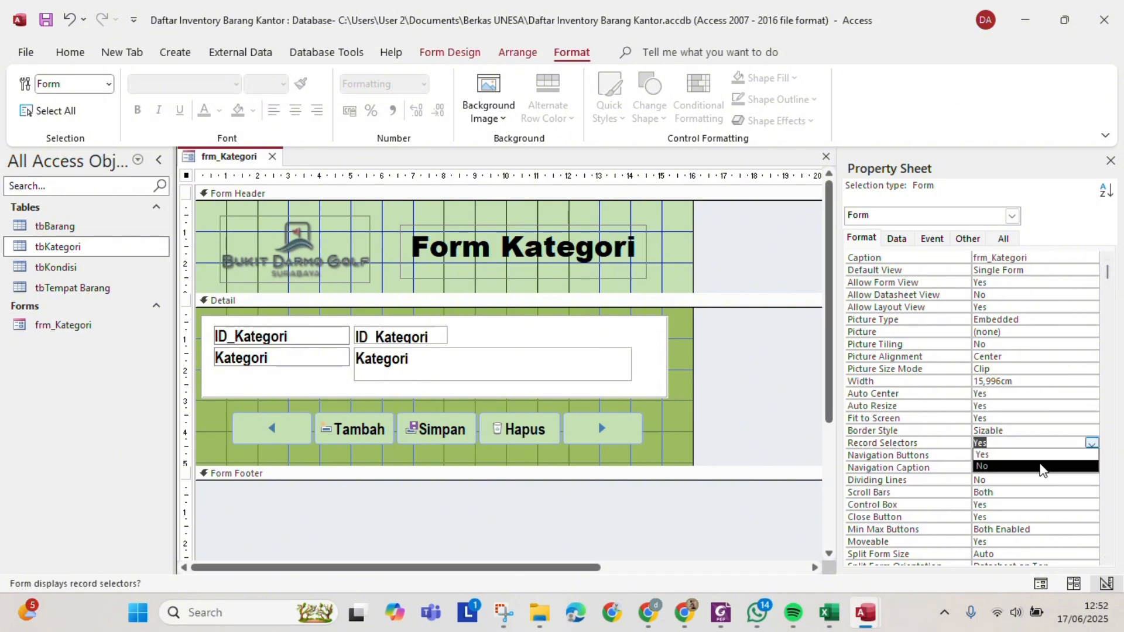
click(1039, 469)
click(1027, 459)
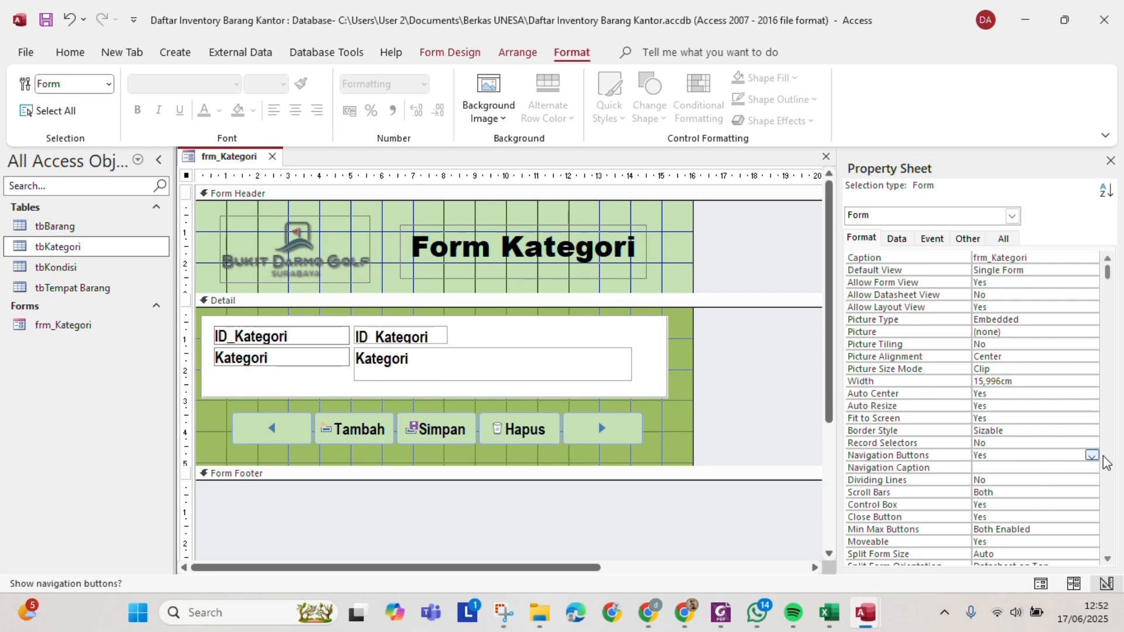
click(1092, 455)
click(1026, 480)
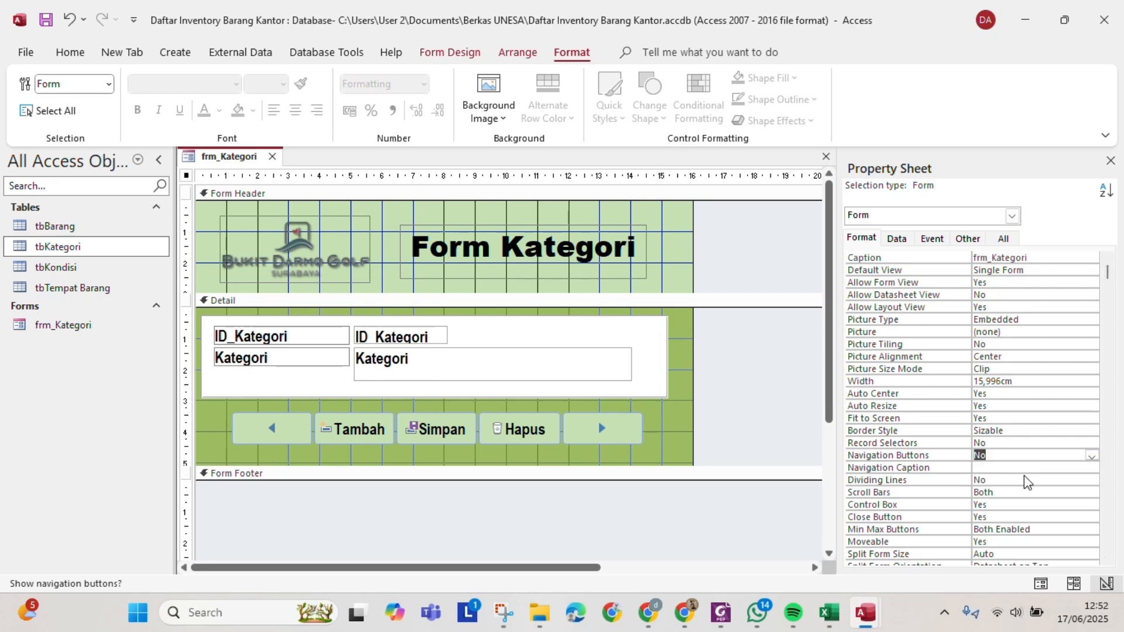
click(790, 383)
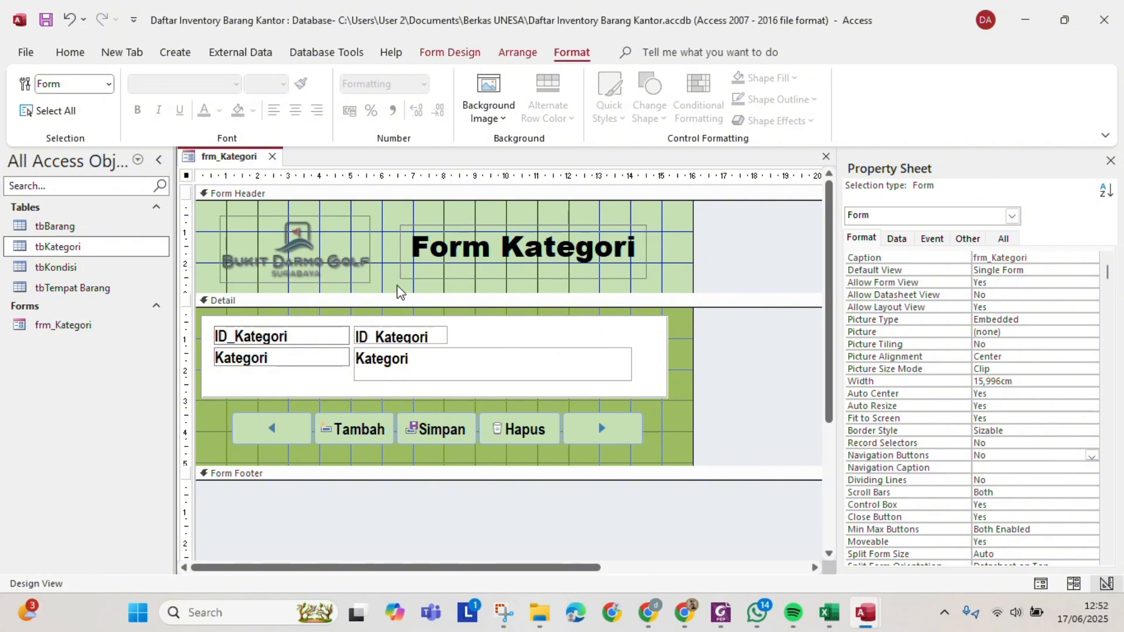
Save frm_Kategori and show it in Form View, repositioning its pop-up window.
right_click(237, 163)
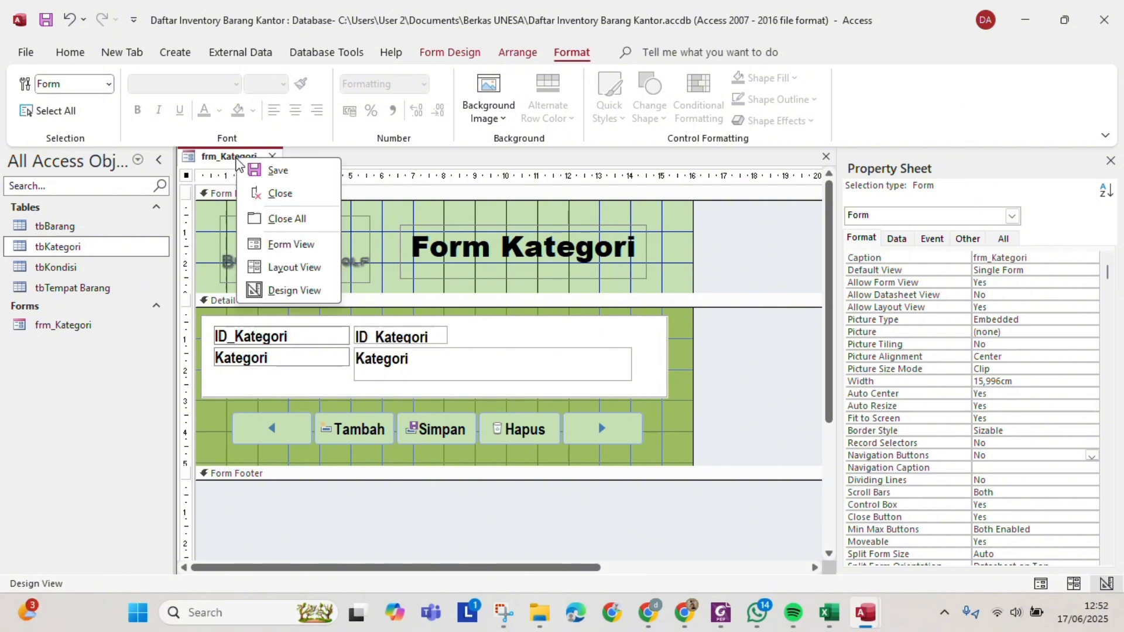
click(263, 168)
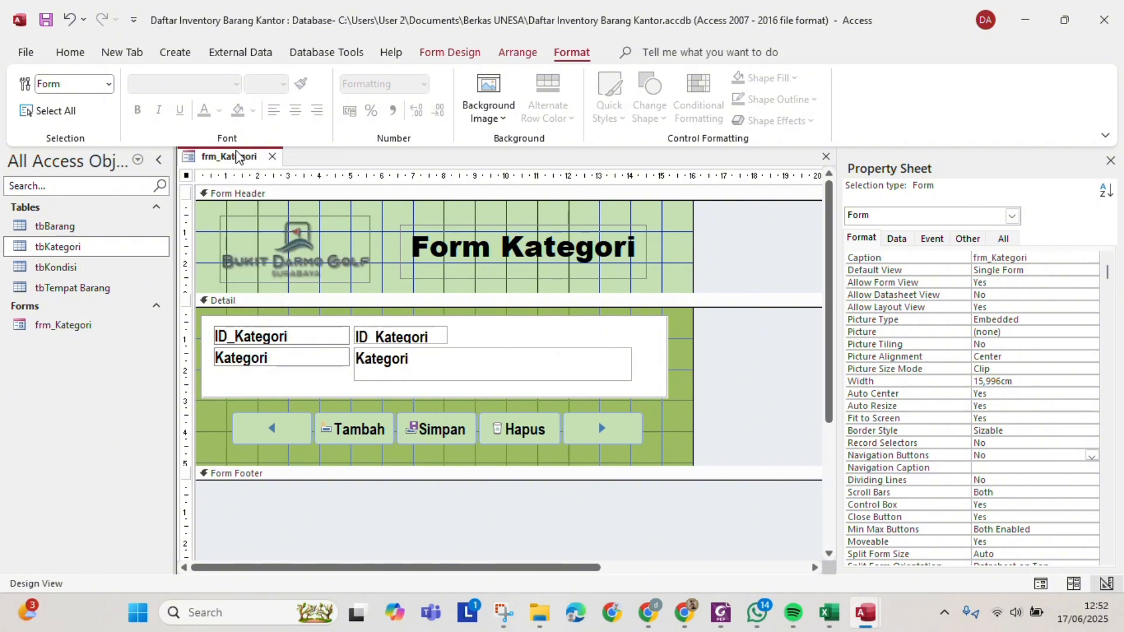
right_click(237, 158)
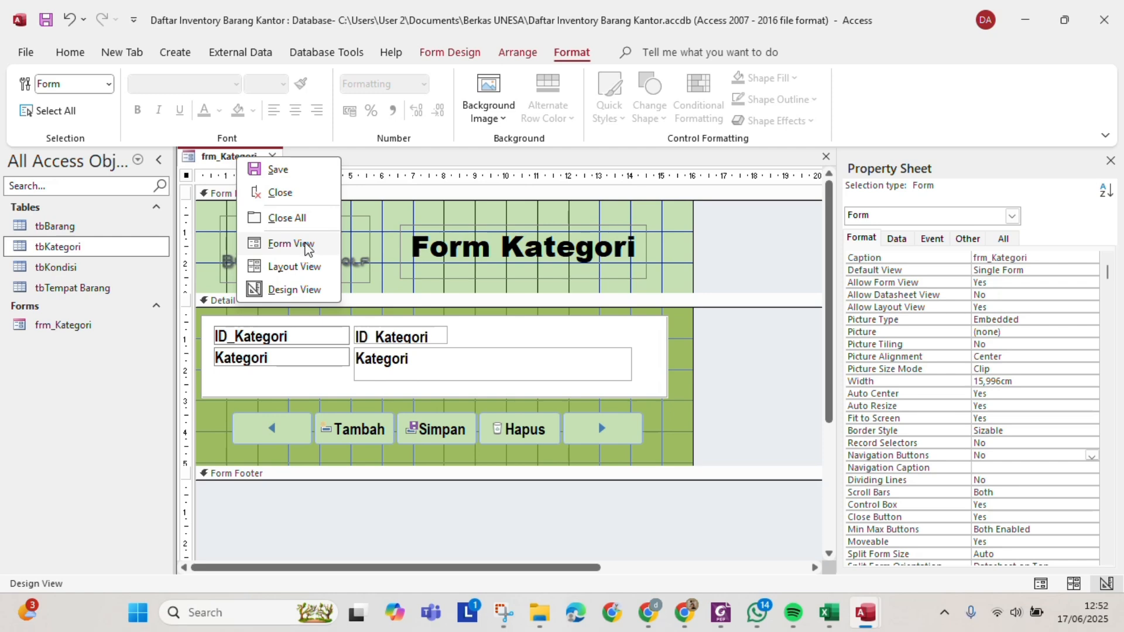
click(308, 249)
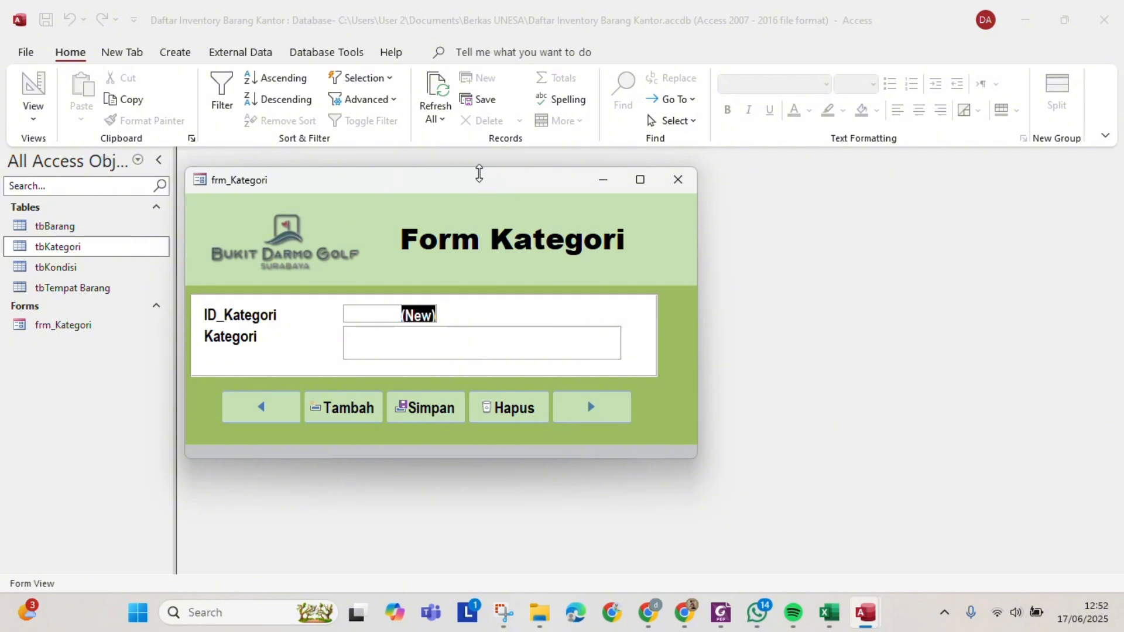
drag(480, 187, 607, 193)
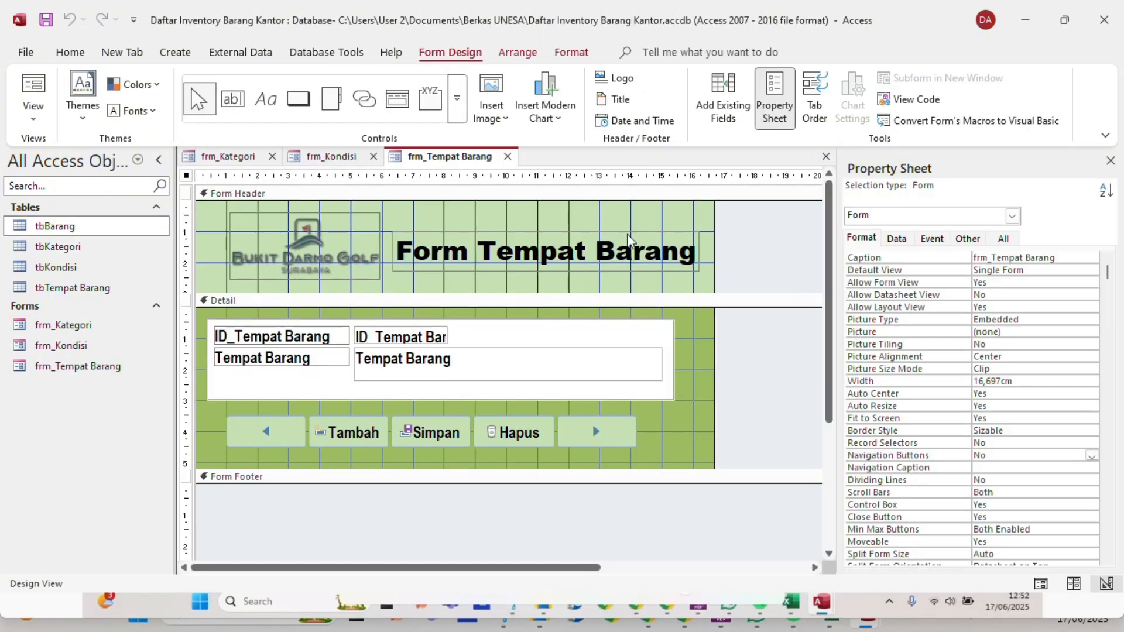
Start a Form Wizard form based on tbBarang with all of its fields, accepting the proposed layout.
click(84, 232)
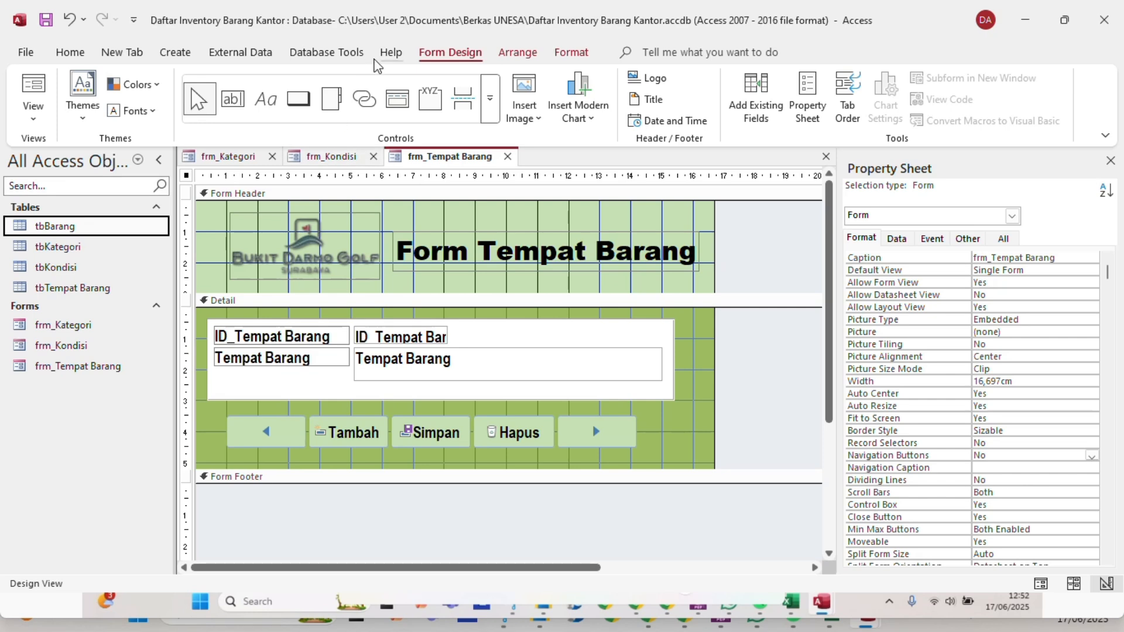
click(175, 52)
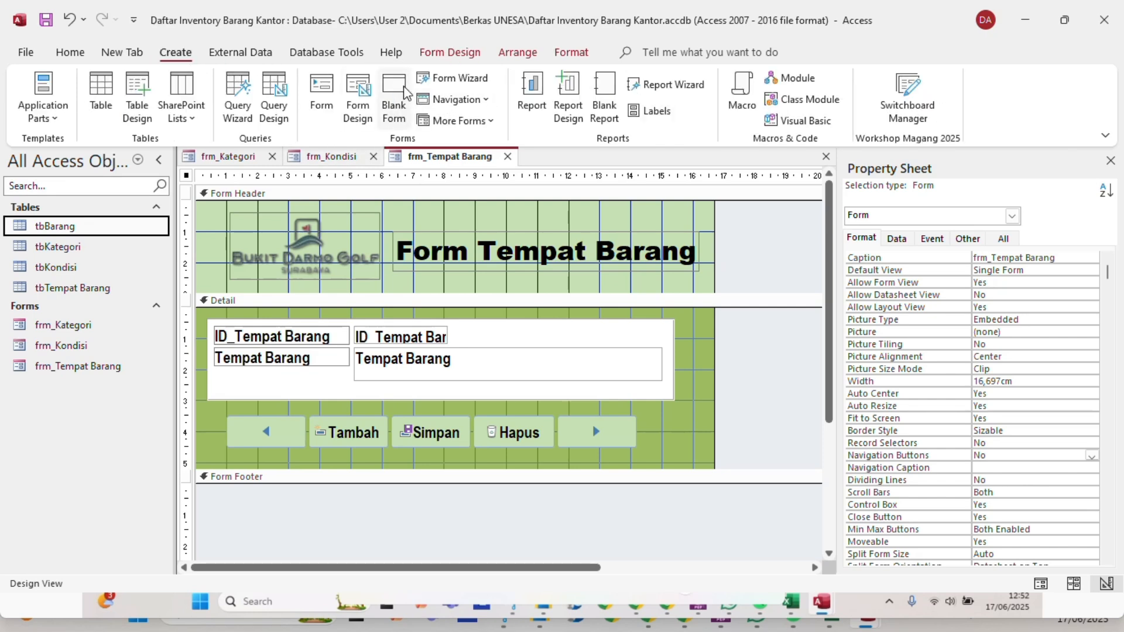
click(454, 79)
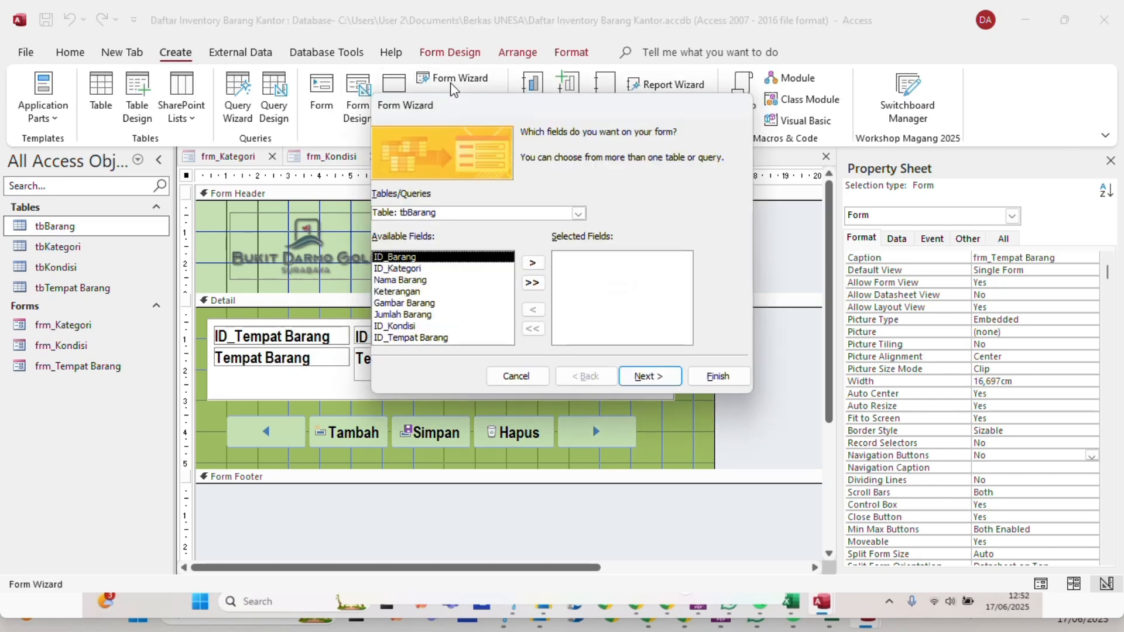
click(528, 289)
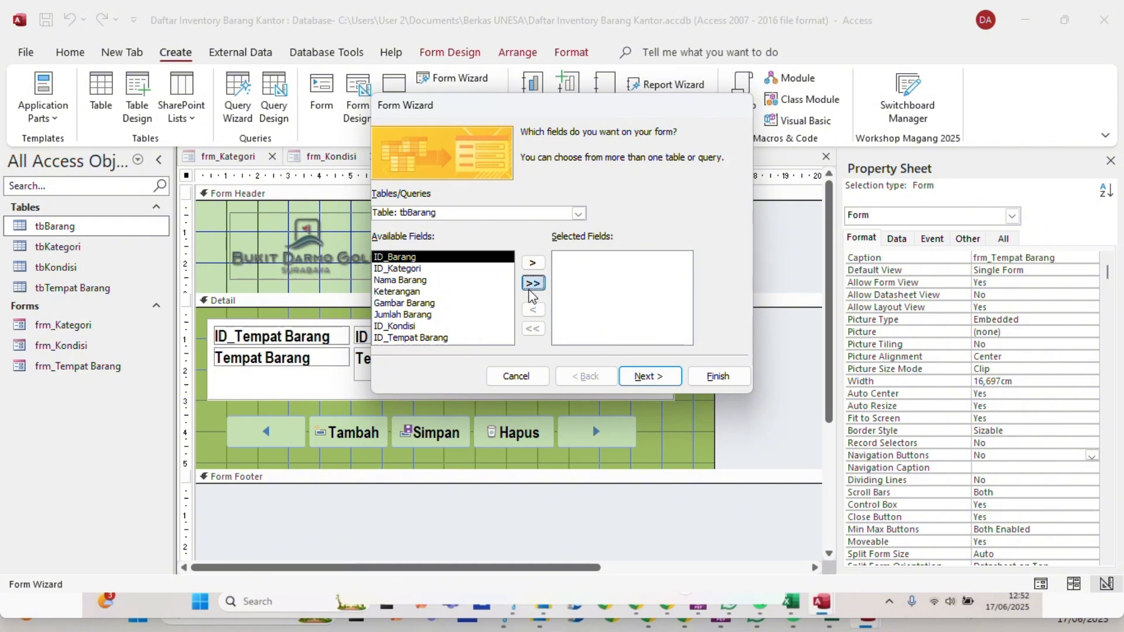
click(648, 376)
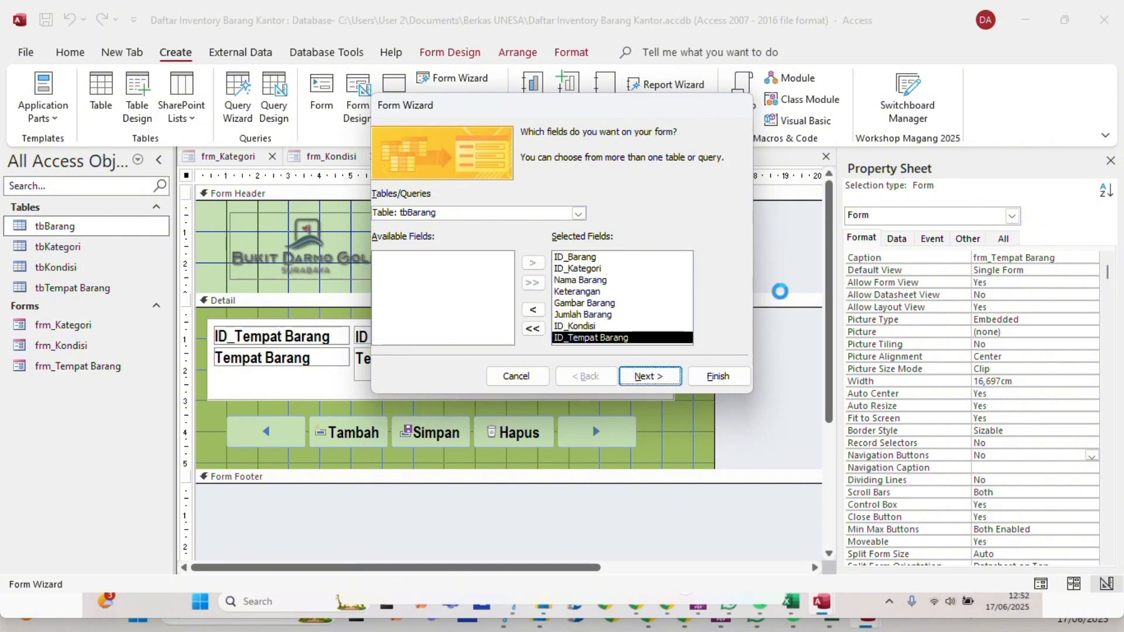
click(653, 377)
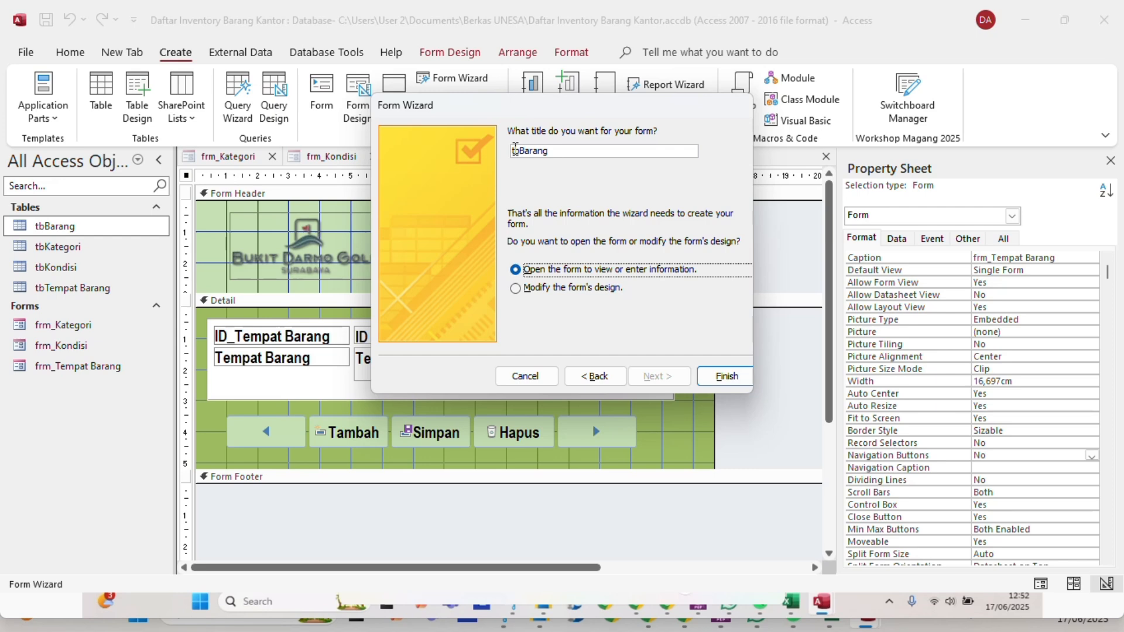
Title the new form frm_Barang and finish the wizard with the option to modify the form's design.
click(518, 151)
key(Delete)
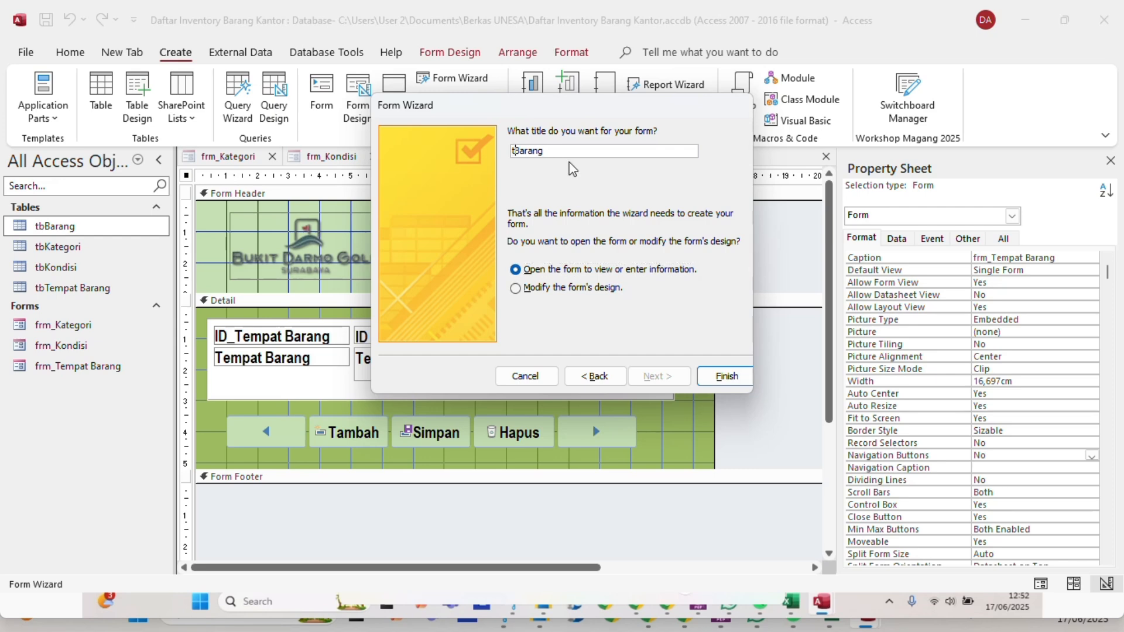
key(BackSpace)
text(frm_)
click(517, 289)
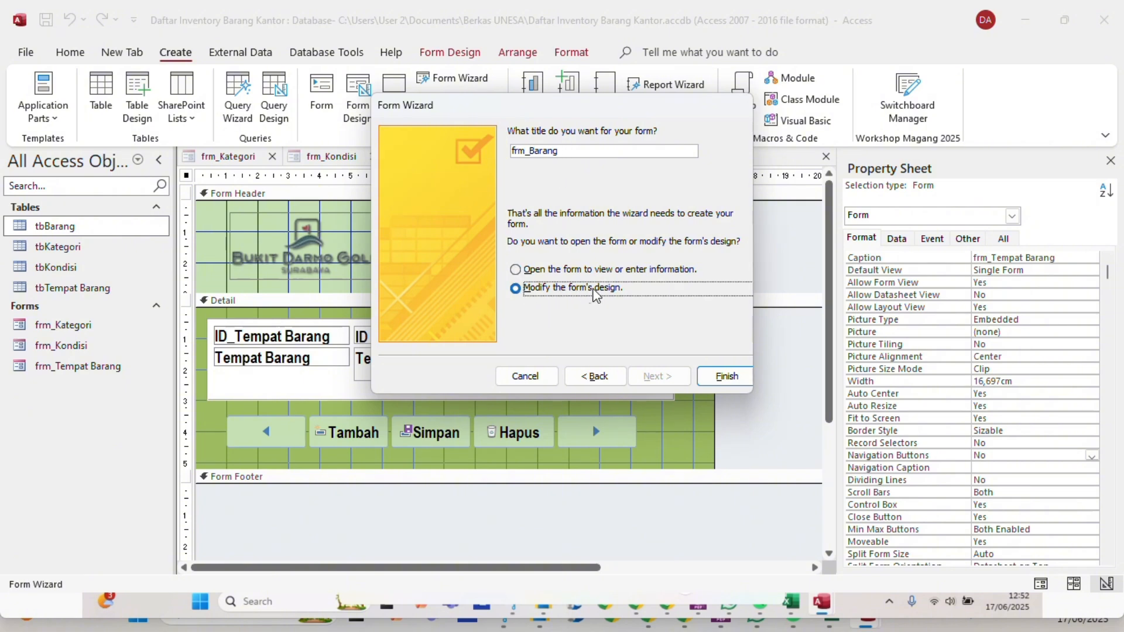
click(726, 376)
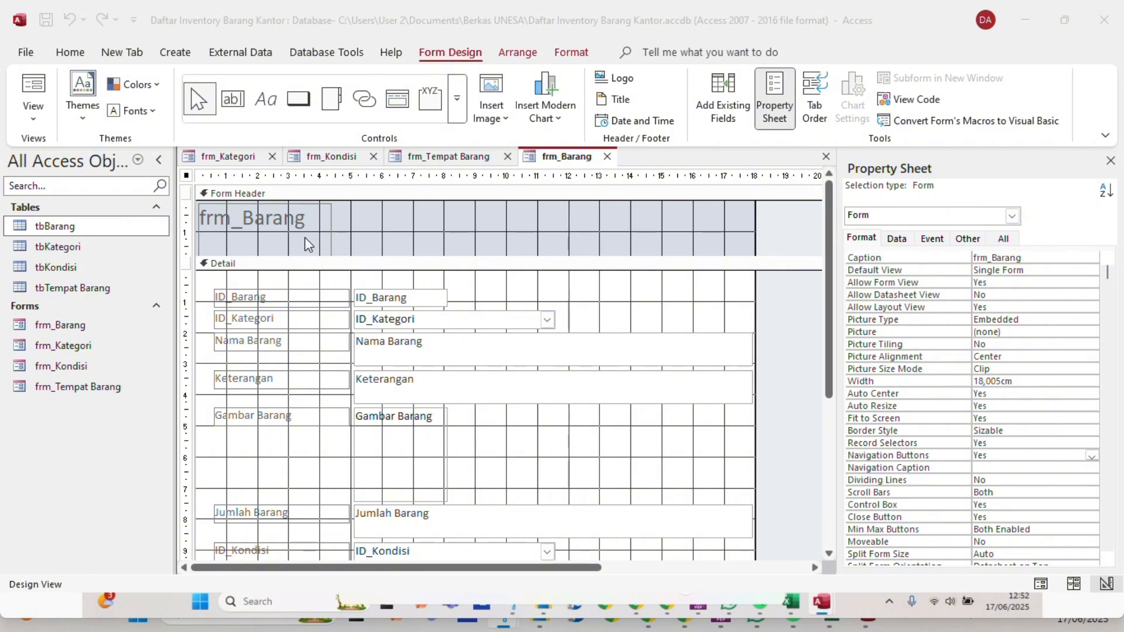
click(528, 227)
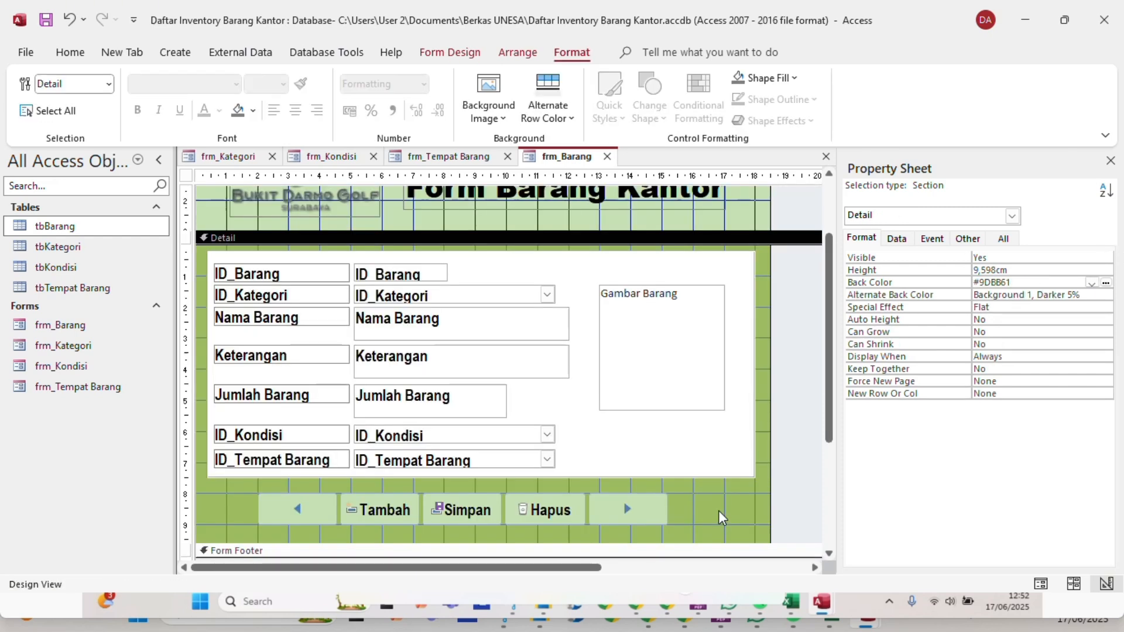
Set the Pop Up and Modal properties of the frm_Barang form to Yes.
scroll(719, 511, up, 3)
scroll(718, 508, down, 2)
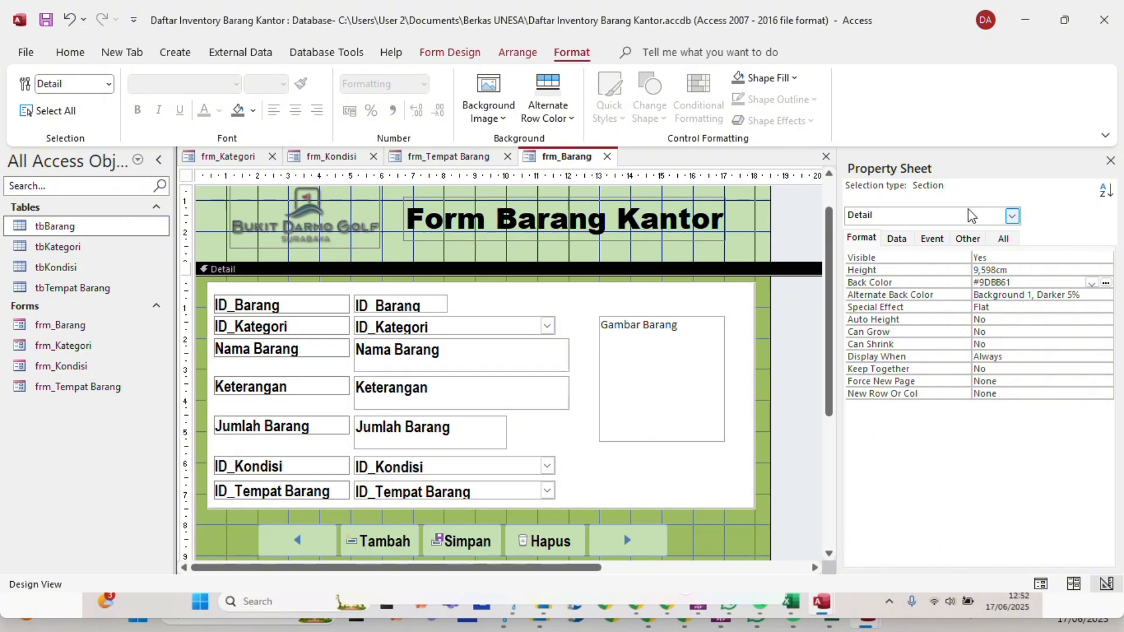
click(790, 338)
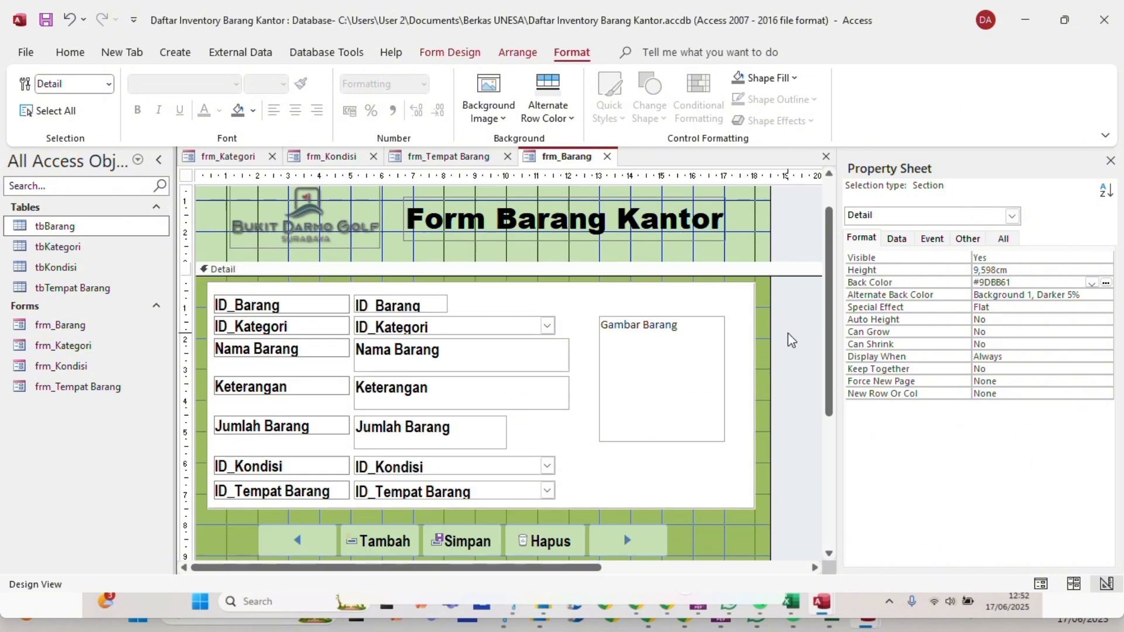
click(1012, 216)
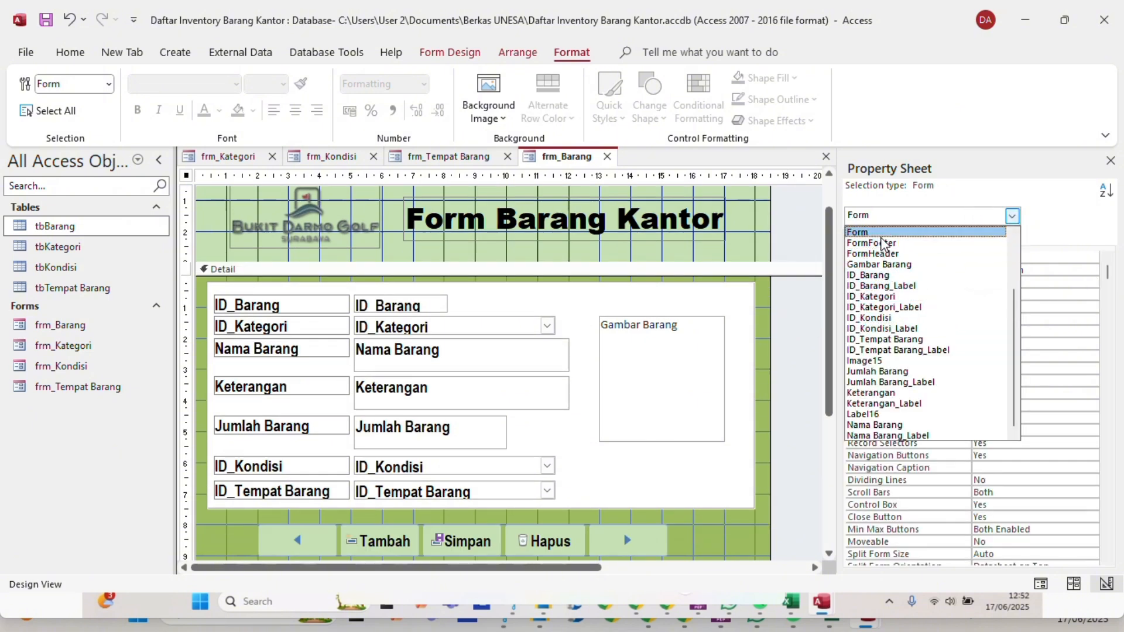
click(860, 232)
click(979, 240)
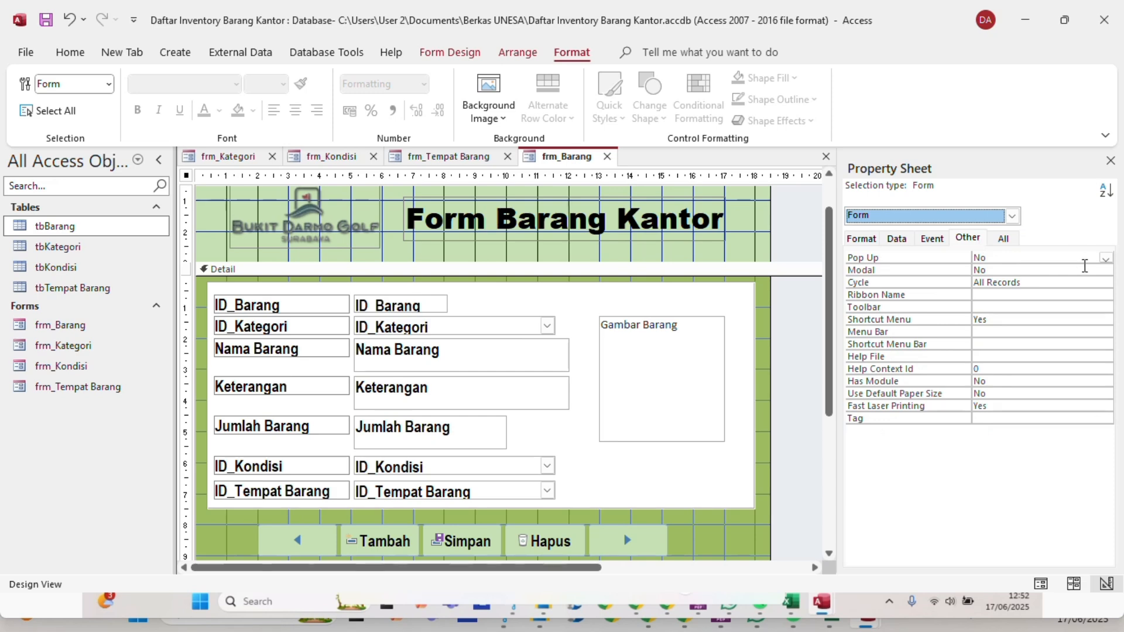
click(1105, 258)
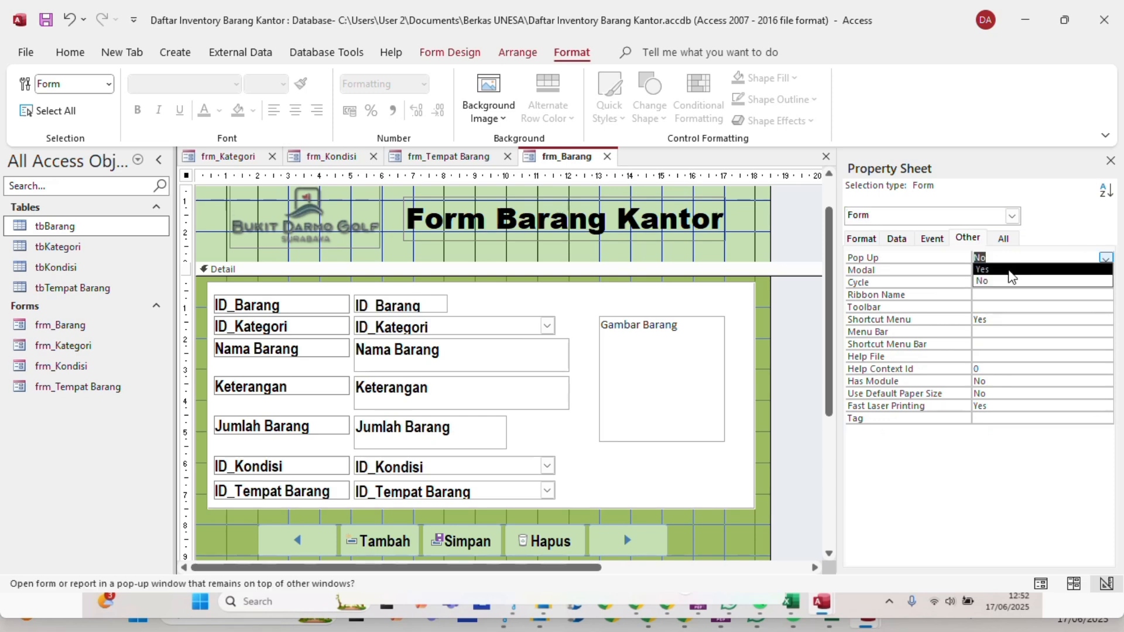
click(1013, 270)
click(1053, 271)
click(1105, 271)
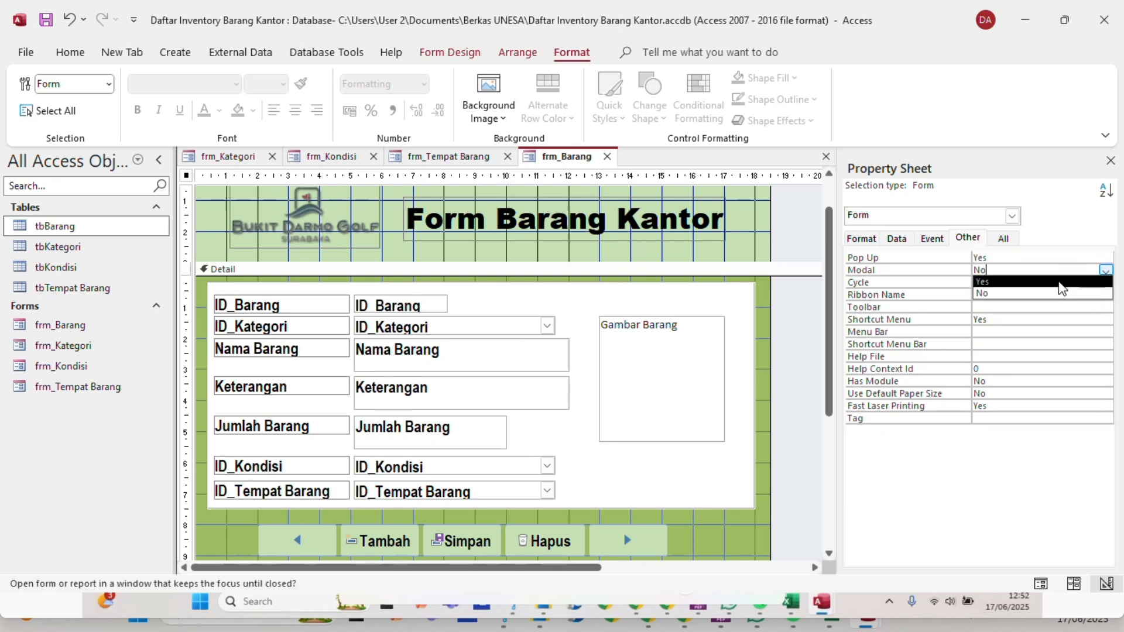
click(1089, 283)
Set frm_Barang's Auto Center property to Yes and its Record Selectors and Navigation Buttons properties to No.
click(863, 239)
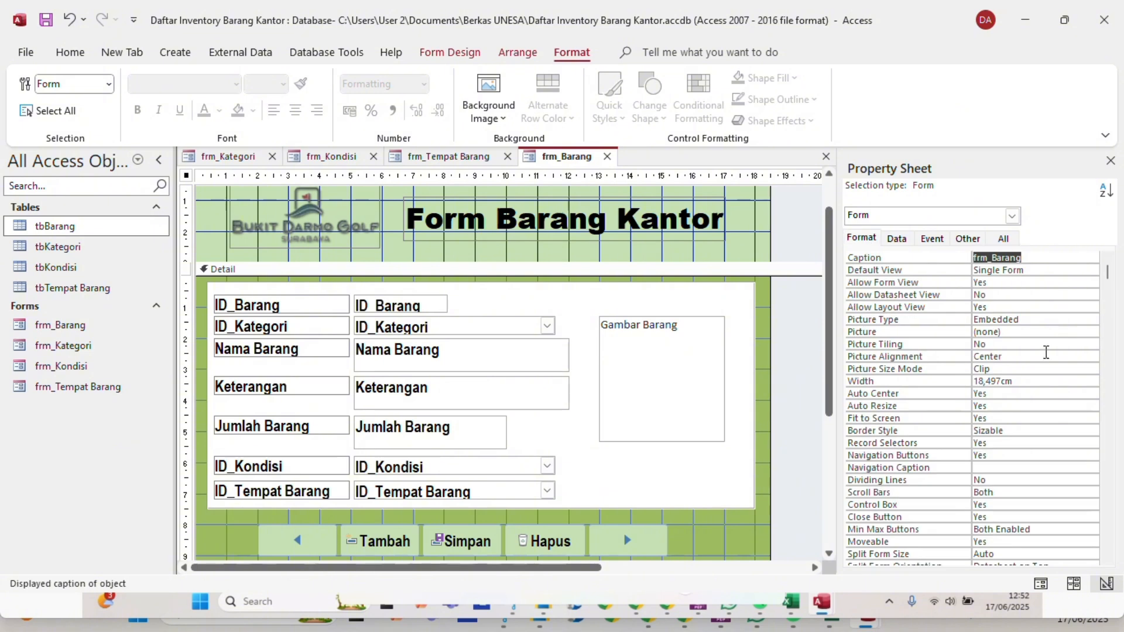
click(1016, 394)
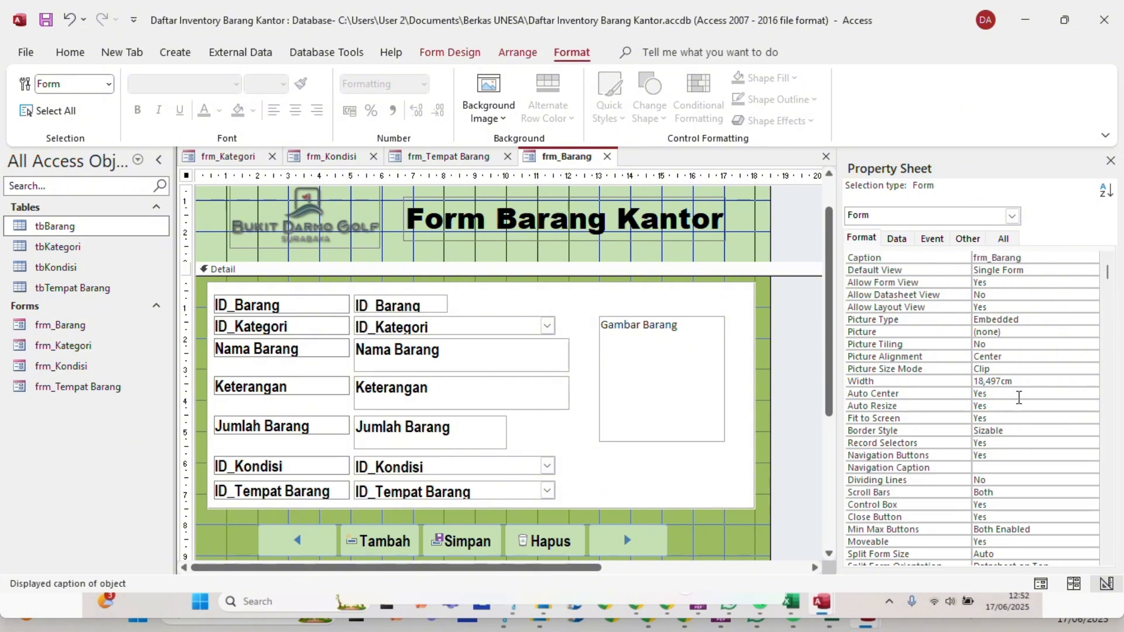
click(1092, 395)
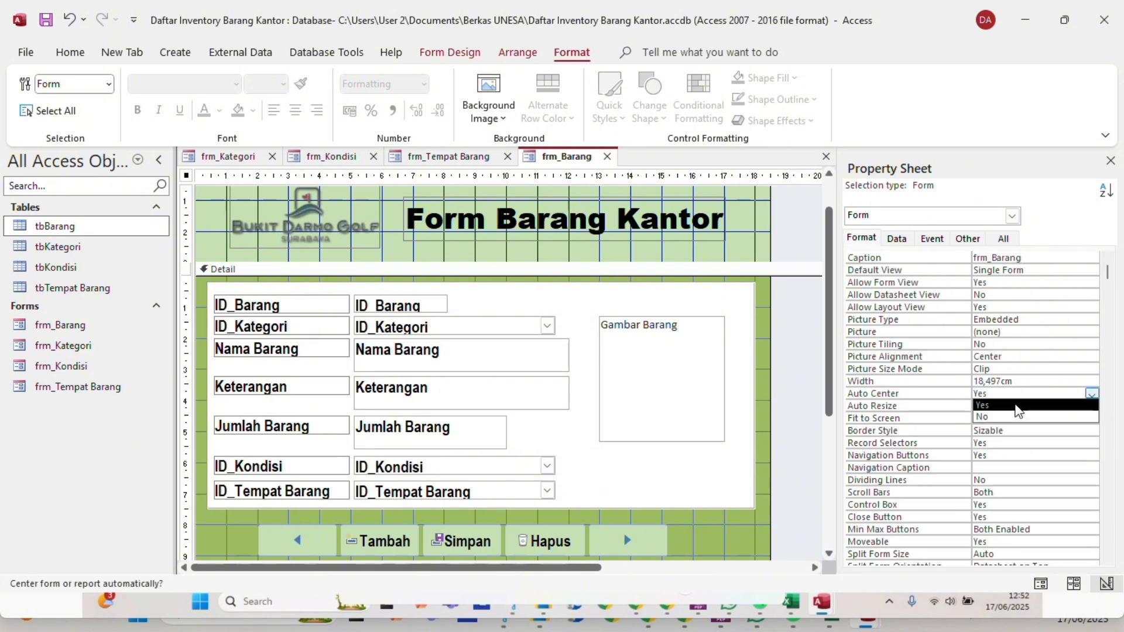
click(1017, 407)
click(1017, 443)
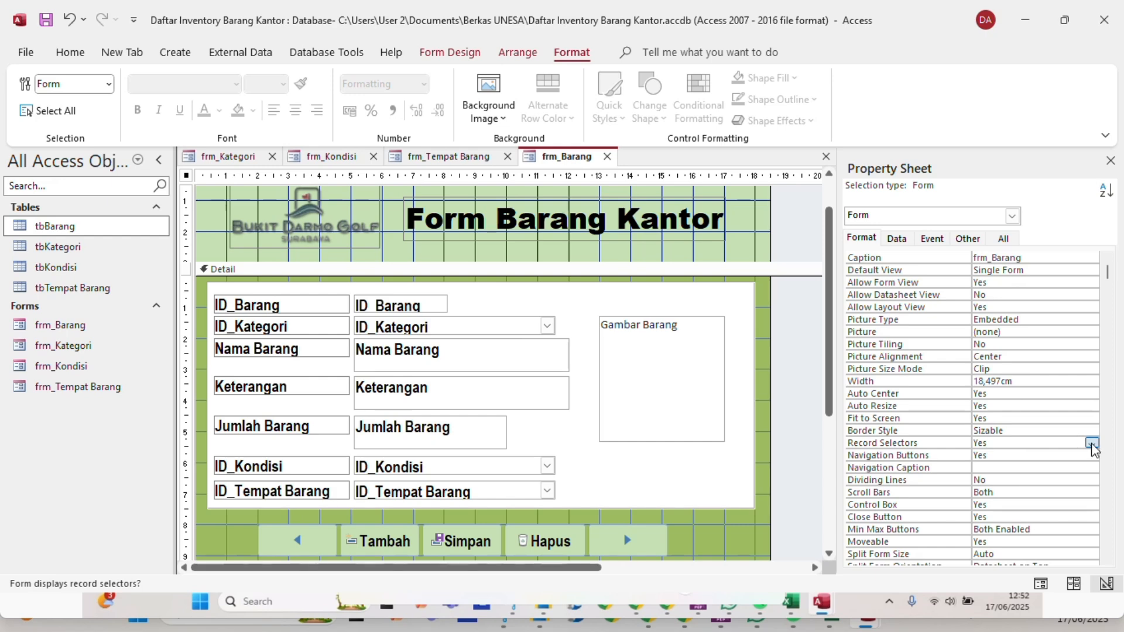
click(1092, 444)
click(1038, 466)
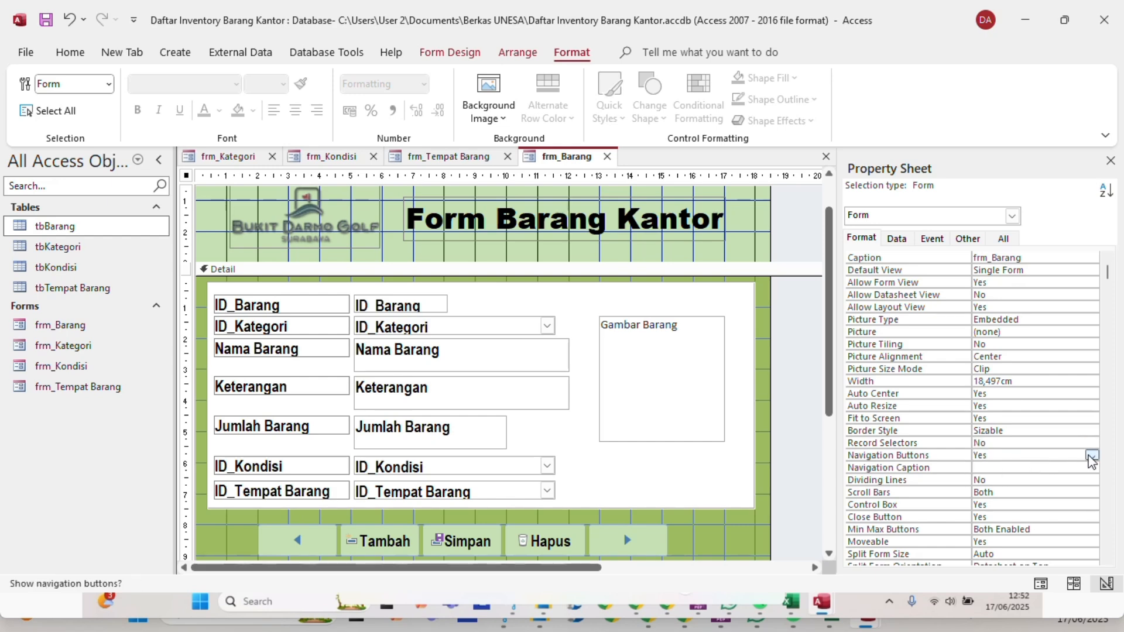
click(1092, 456)
click(1031, 478)
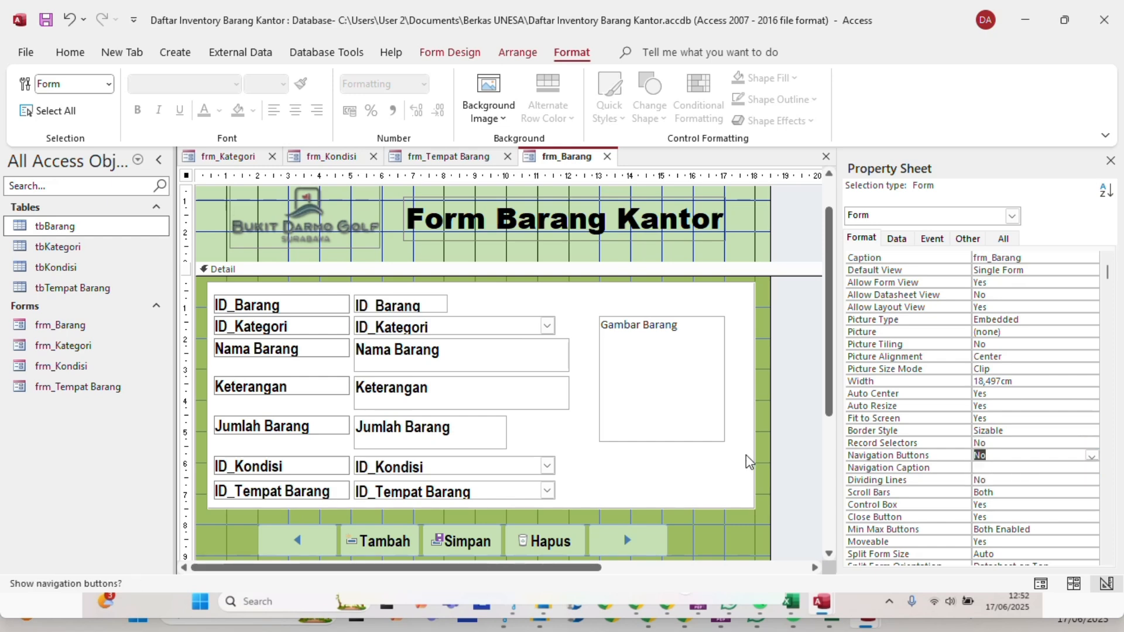
click(807, 424)
Save frm_Barang and show it in Form View, repositioning its pop-up window.
scroll(807, 424, up, 2)
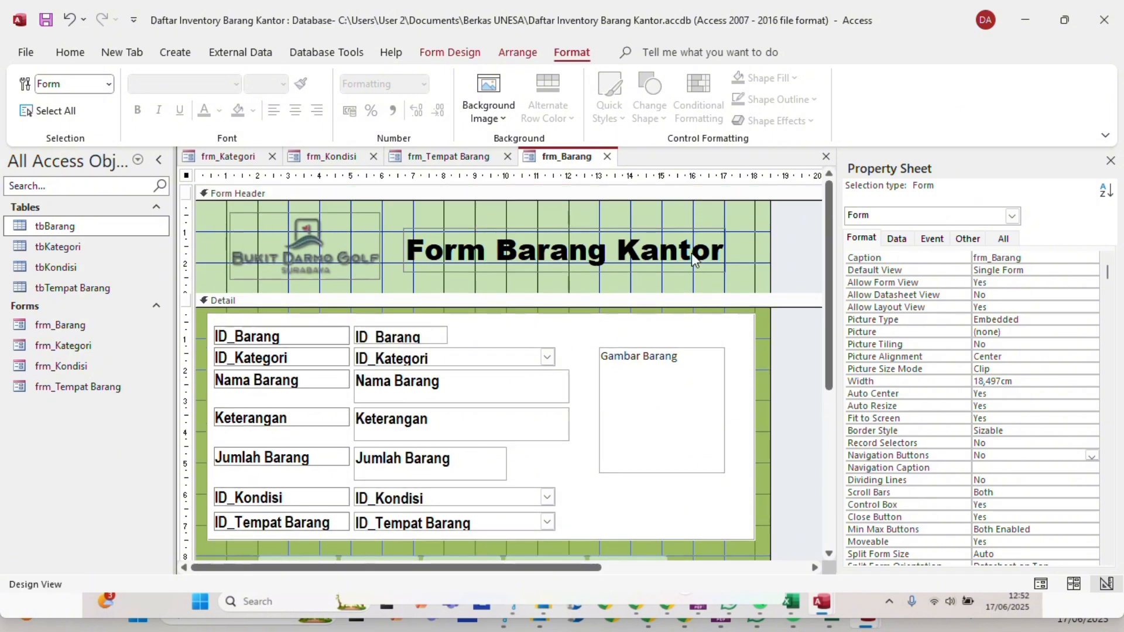
right_click(566, 159)
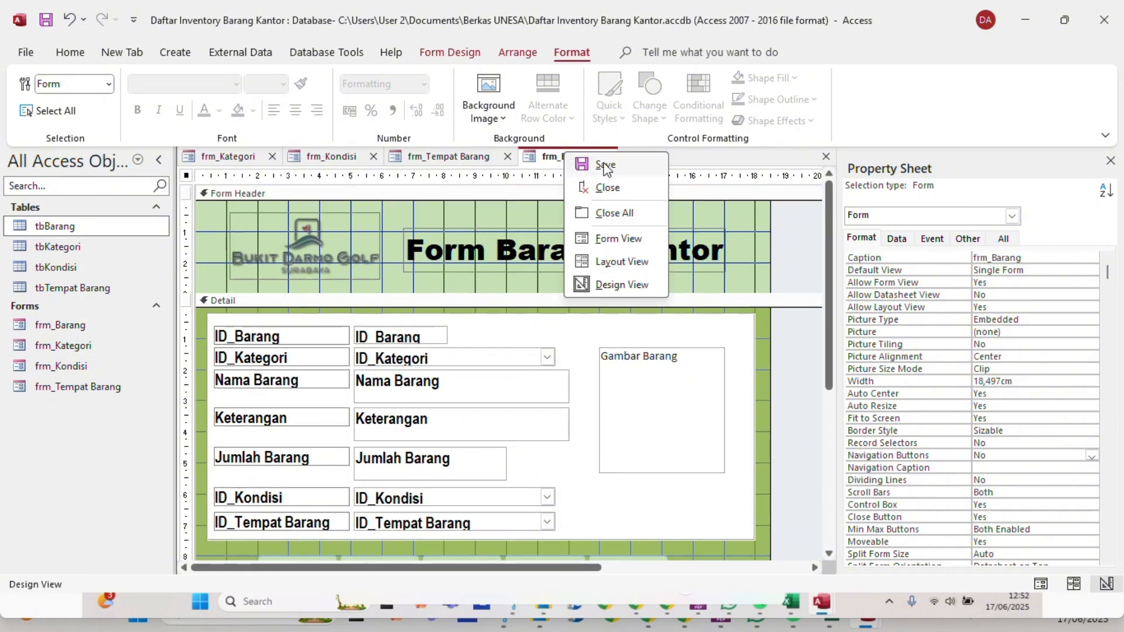
click(568, 163)
right_click(571, 167)
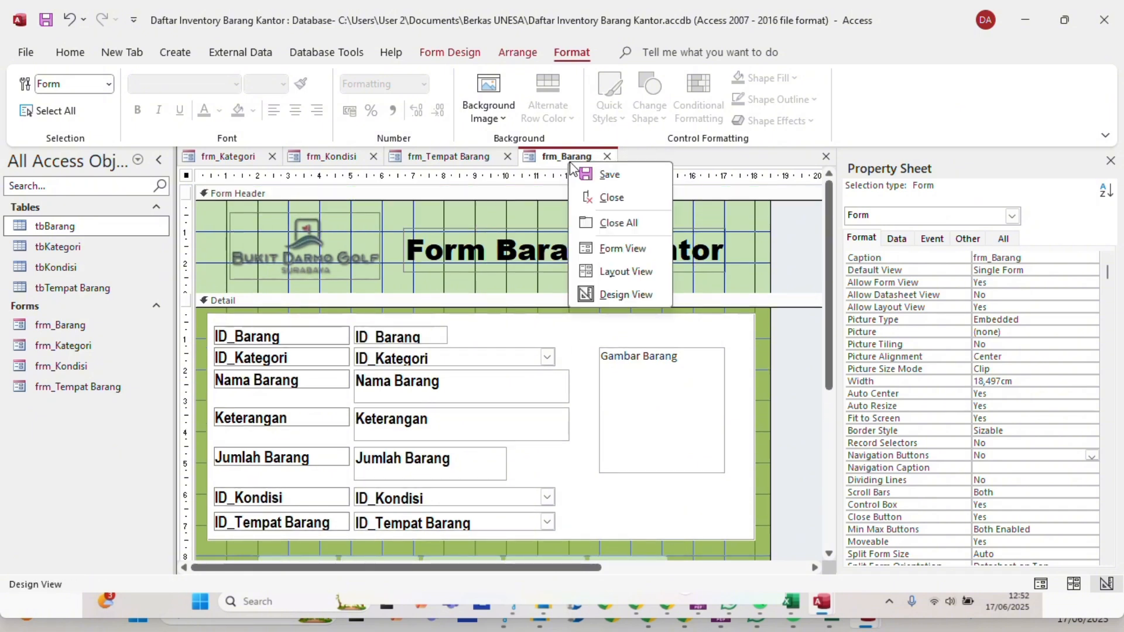
click(621, 255)
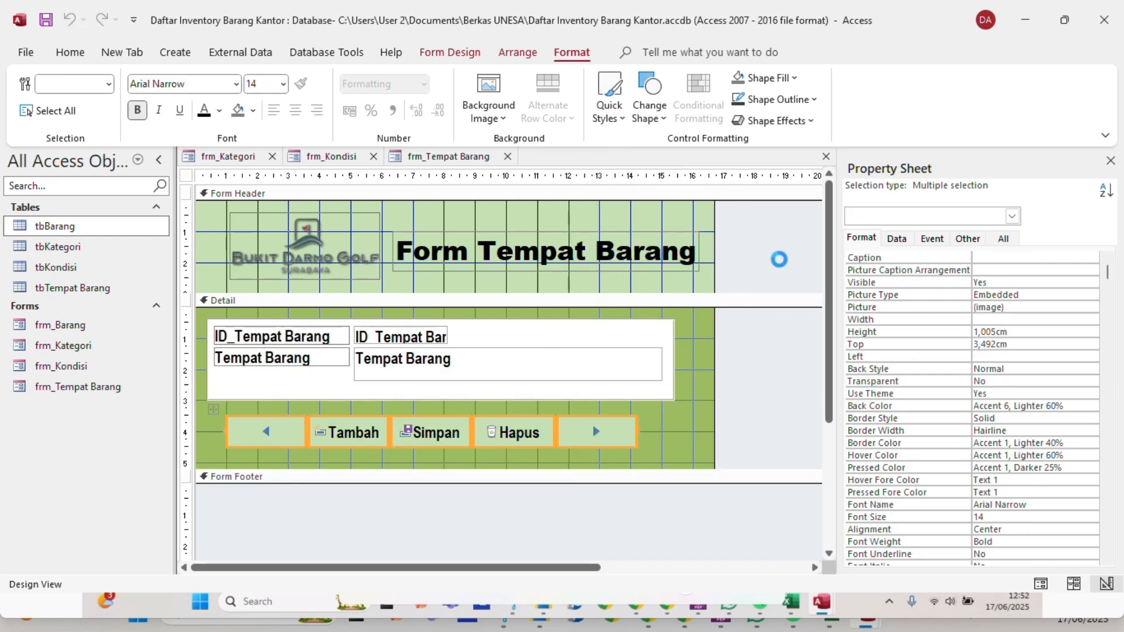
drag(573, 189, 685, 136)
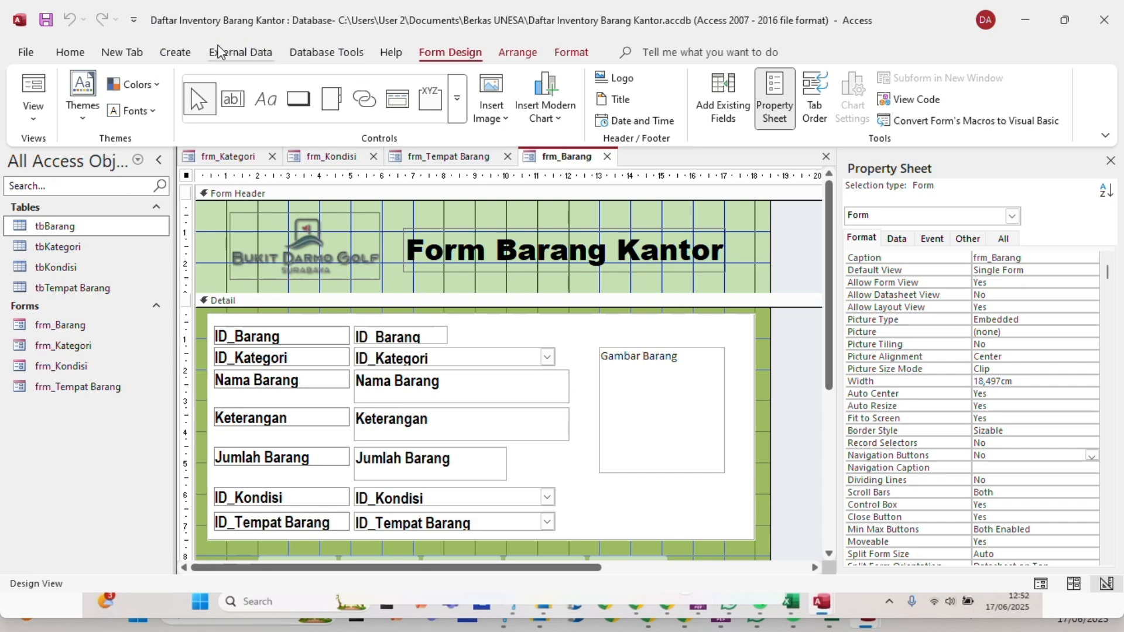
Create a blank form, switch it to Design View and widen it to about 16 cm.
click(175, 53)
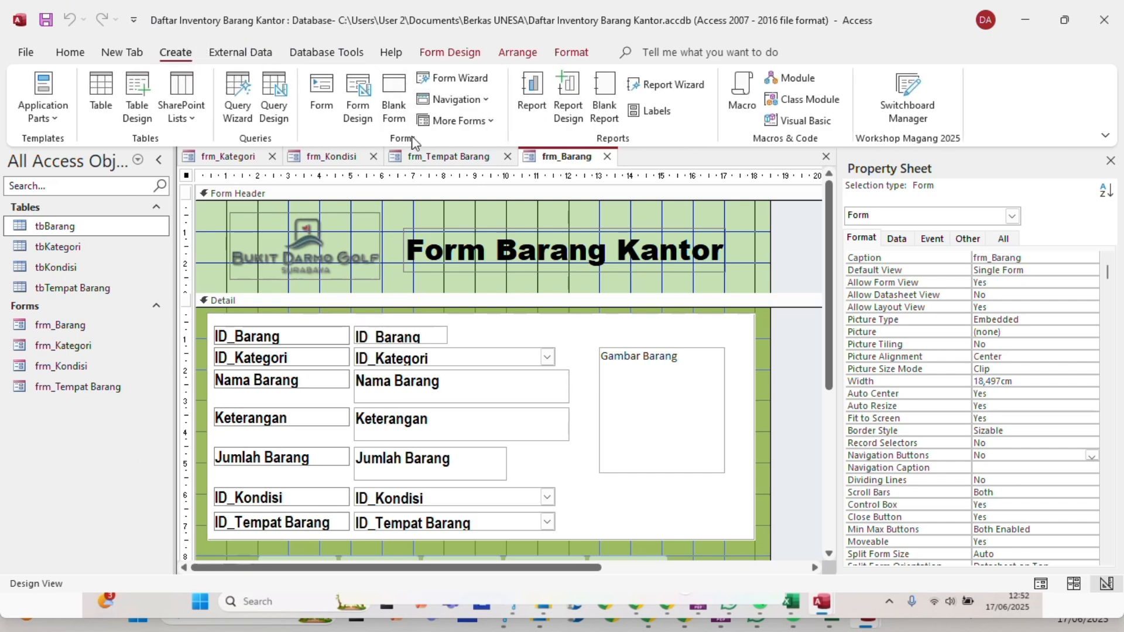
click(399, 103)
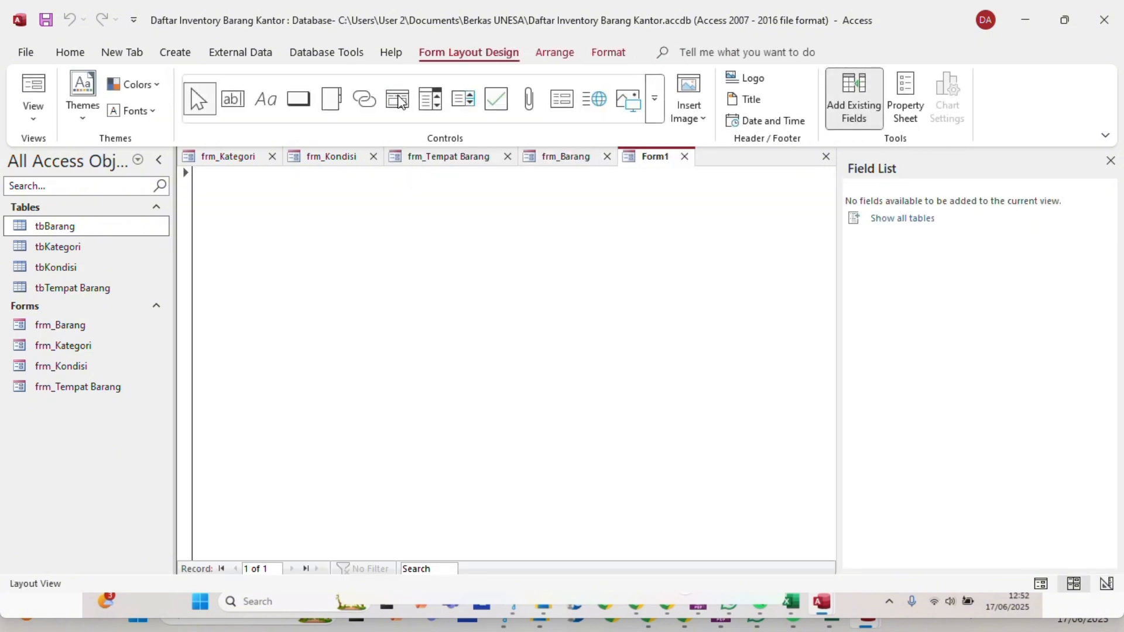
right_click(409, 256)
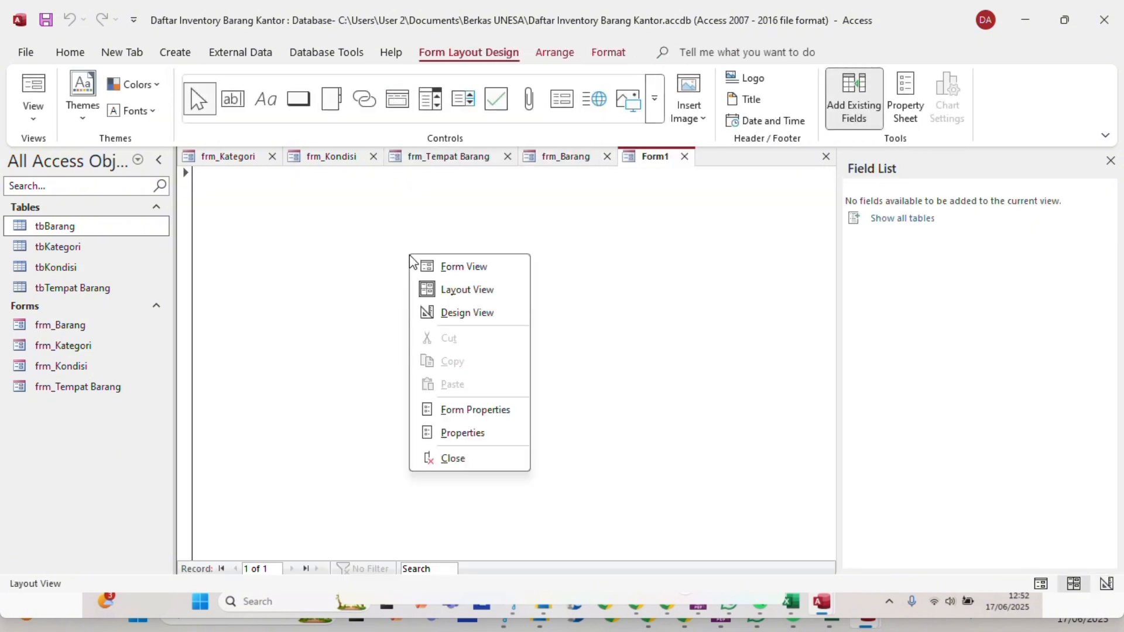
click(478, 317)
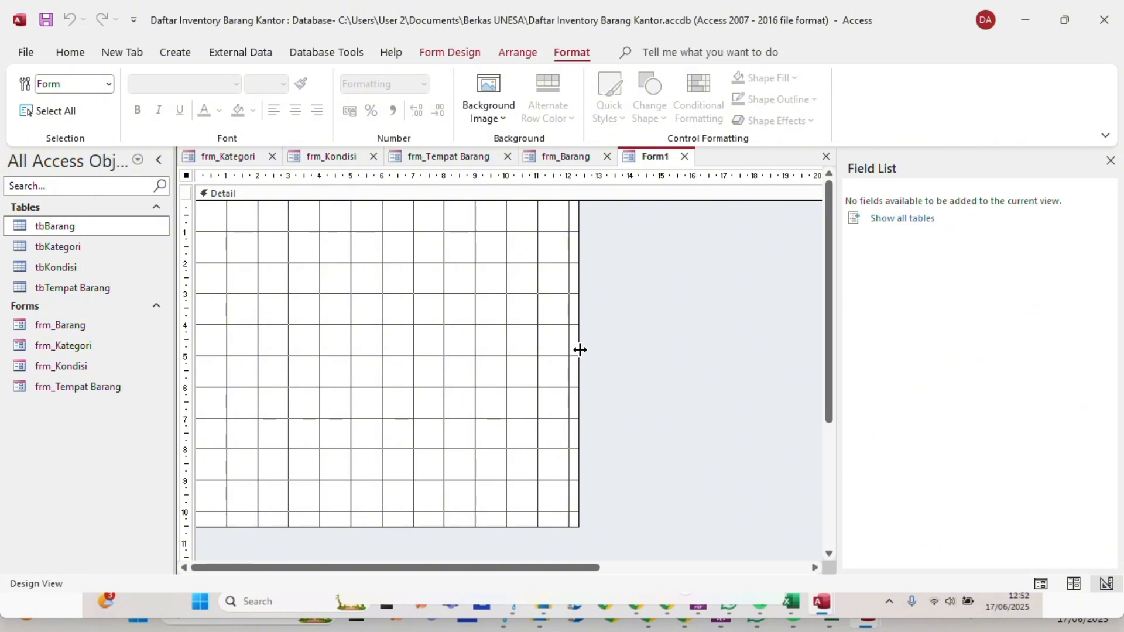
drag(580, 350, 637, 346)
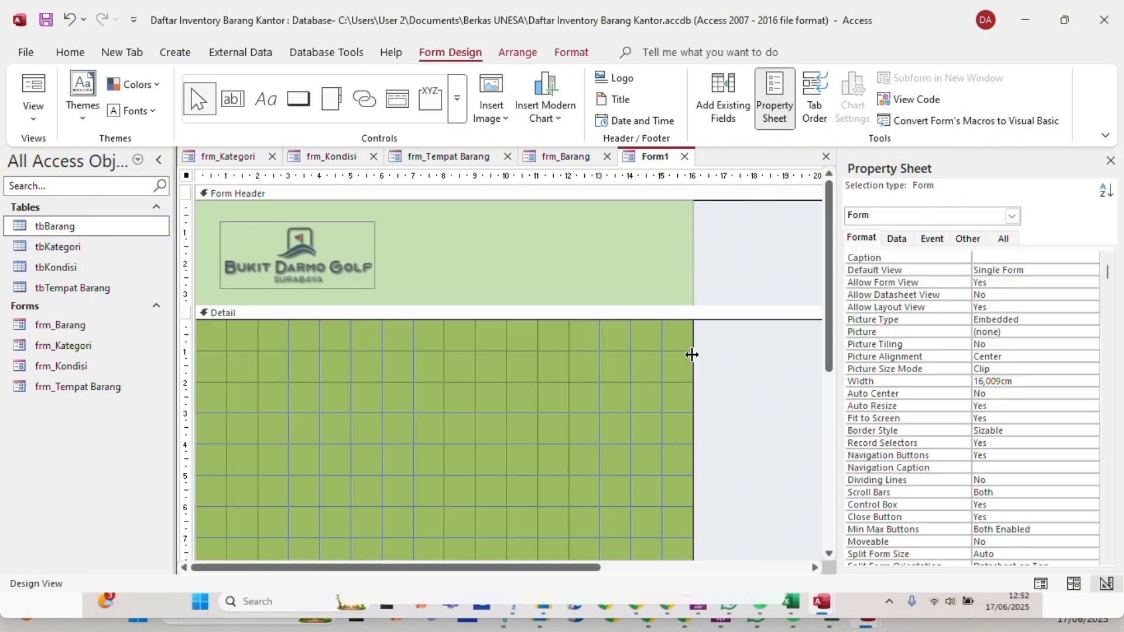
Draw a command button about 3 cm by 2 cm near the upper-left corner of the new form's Detail section.
scroll(715, 354, down, 5)
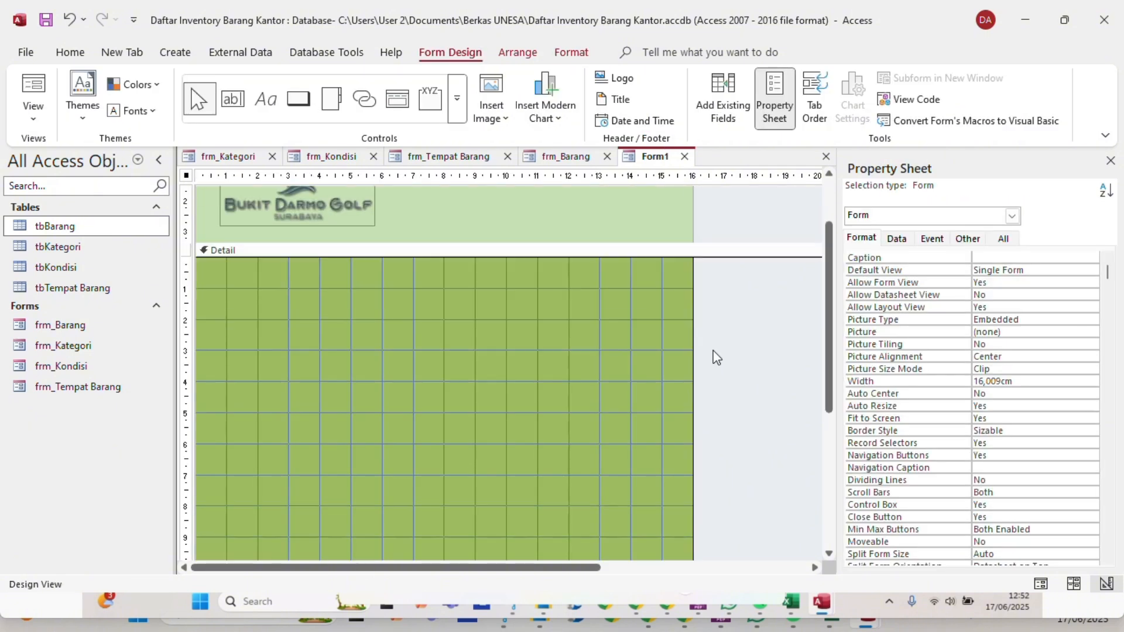
scroll(715, 356, up, 5)
scroll(715, 356, down, 5)
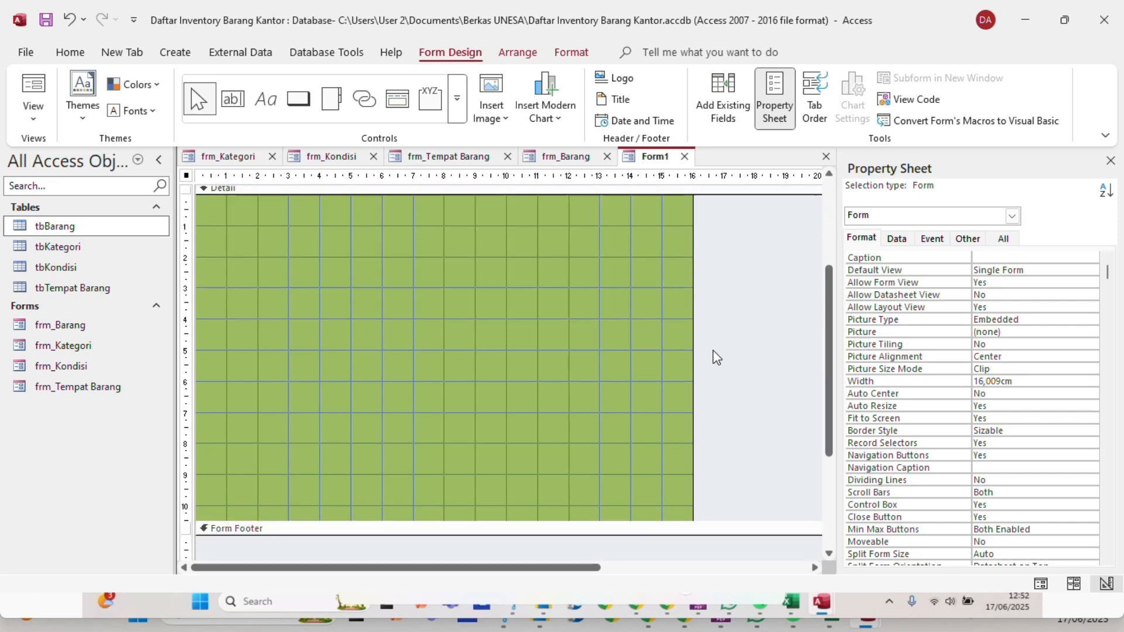
scroll(714, 356, up, 3)
scroll(715, 357, down, 1)
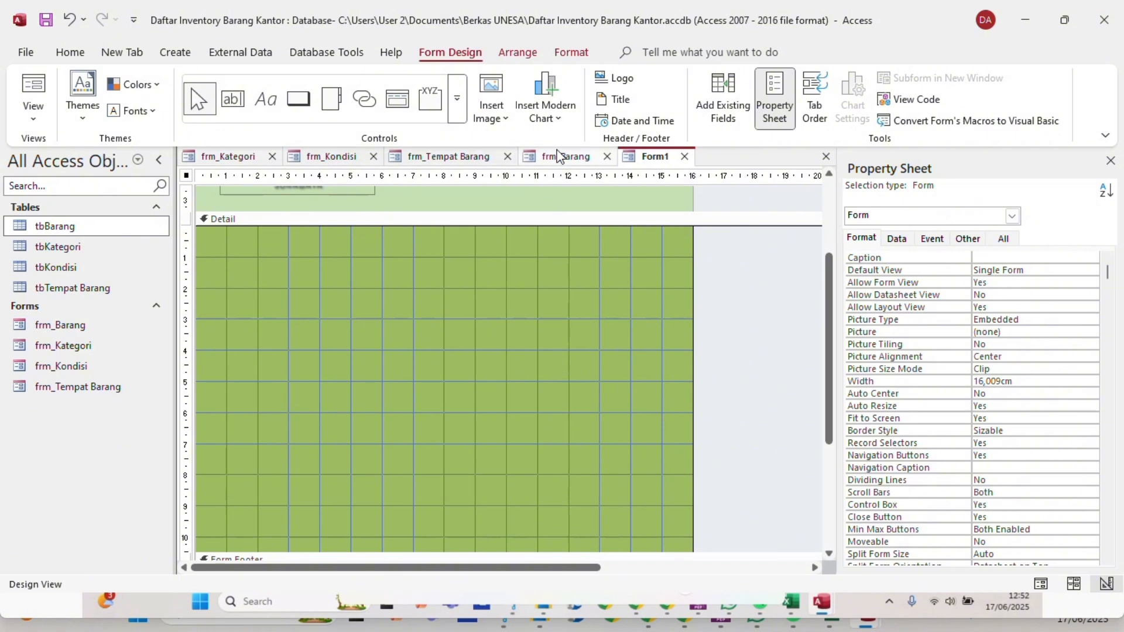
click(444, 313)
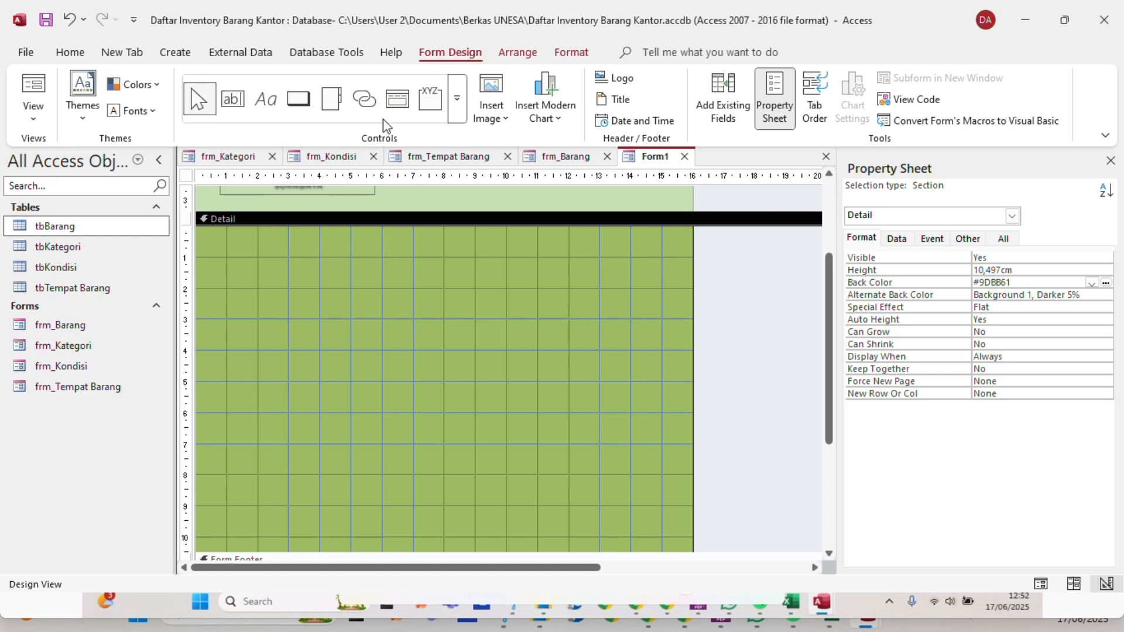
click(298, 99)
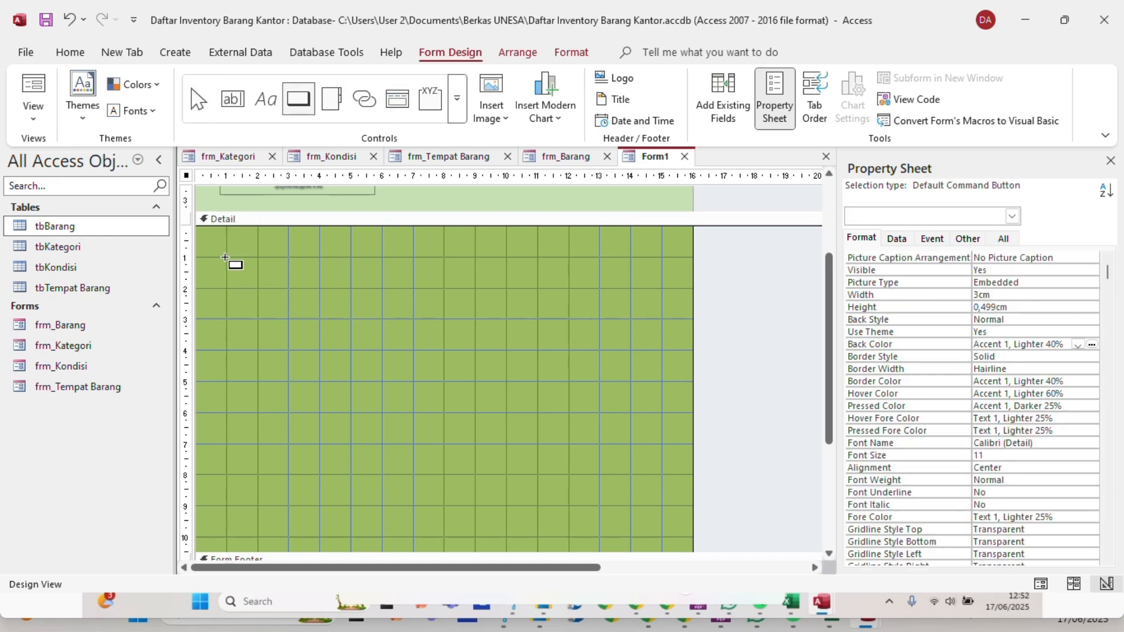
mouse_move(225, 258)
mouse_down()
mouse_move(318, 294)
mouse_move(319, 318)
mouse_up()
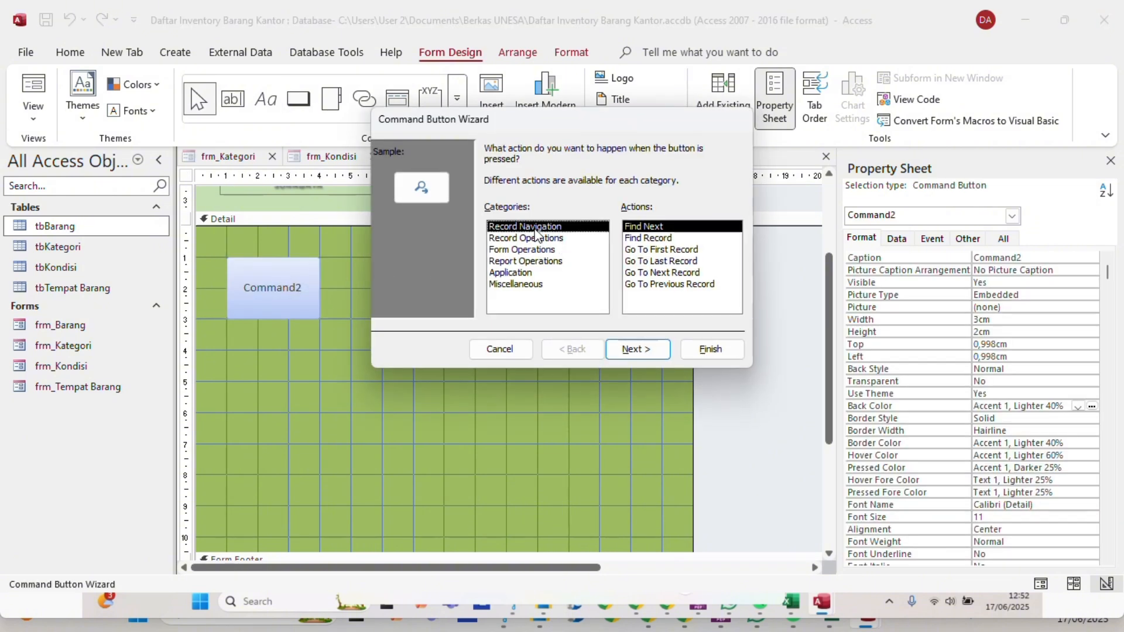
Configure the command button to open frm_Barang with all records, using the MS Access Form picture and the proposed button name.
click(526, 250)
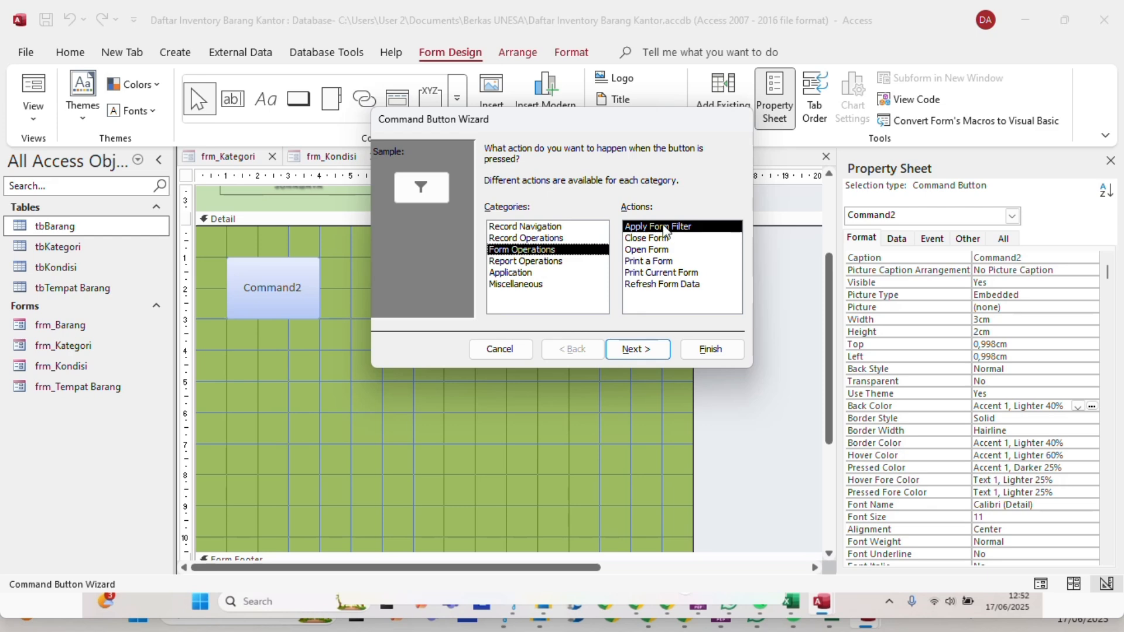
click(668, 250)
click(651, 350)
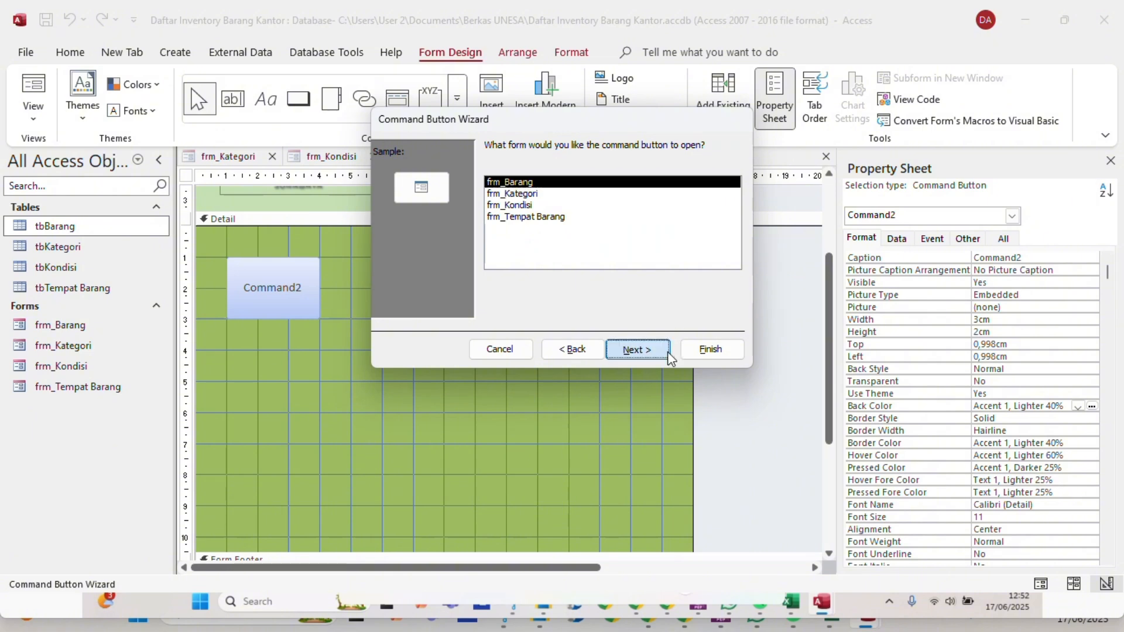
click(671, 359)
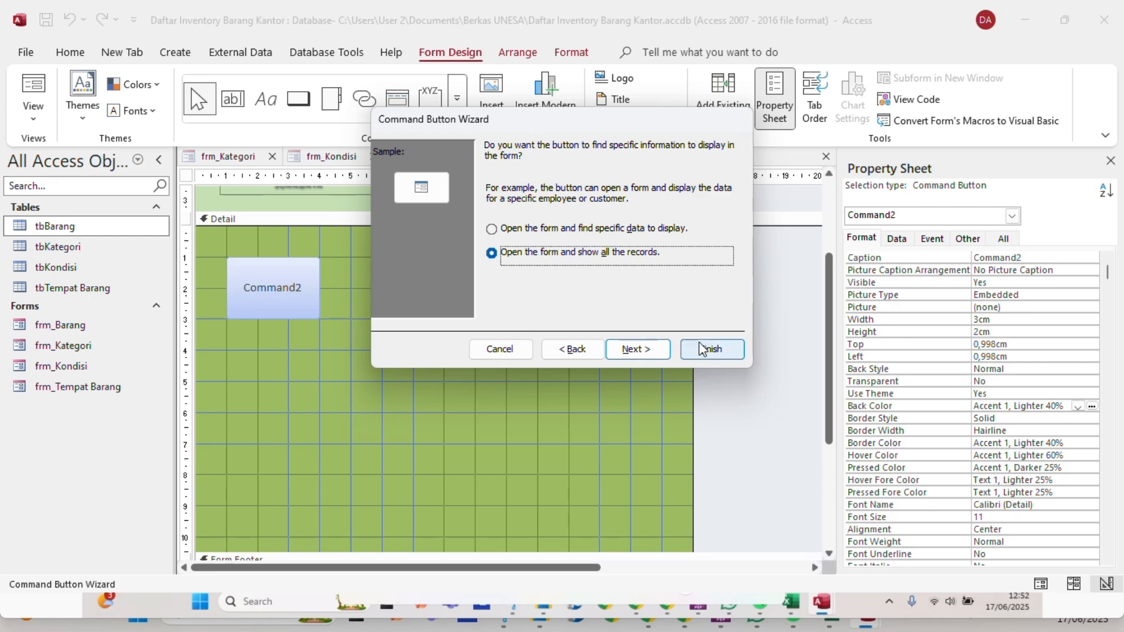
click(641, 350)
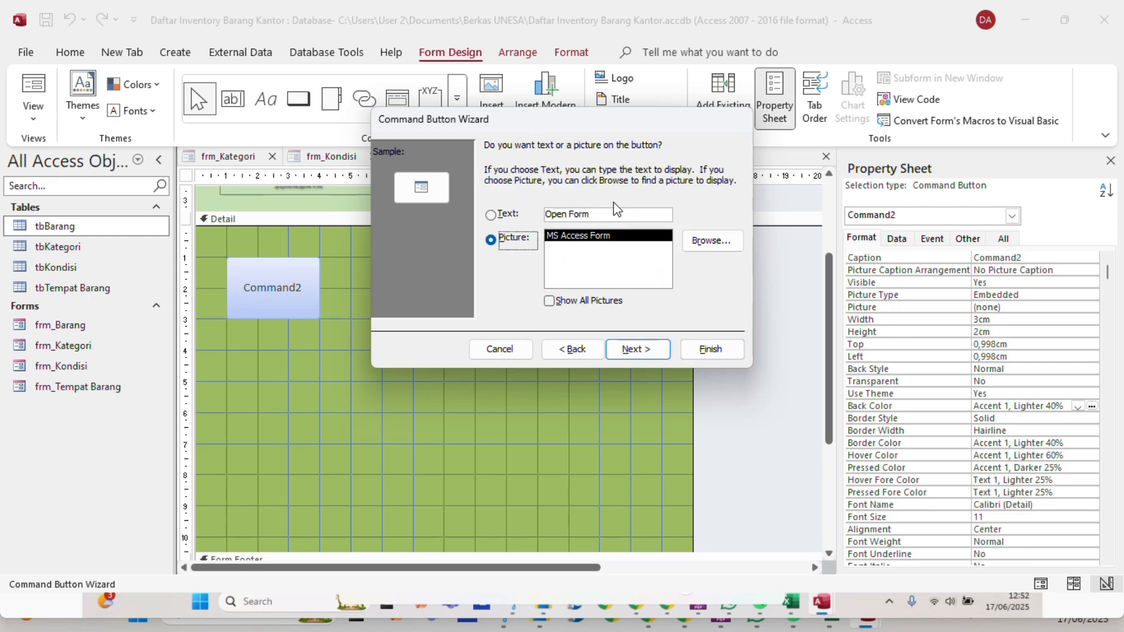
click(640, 350)
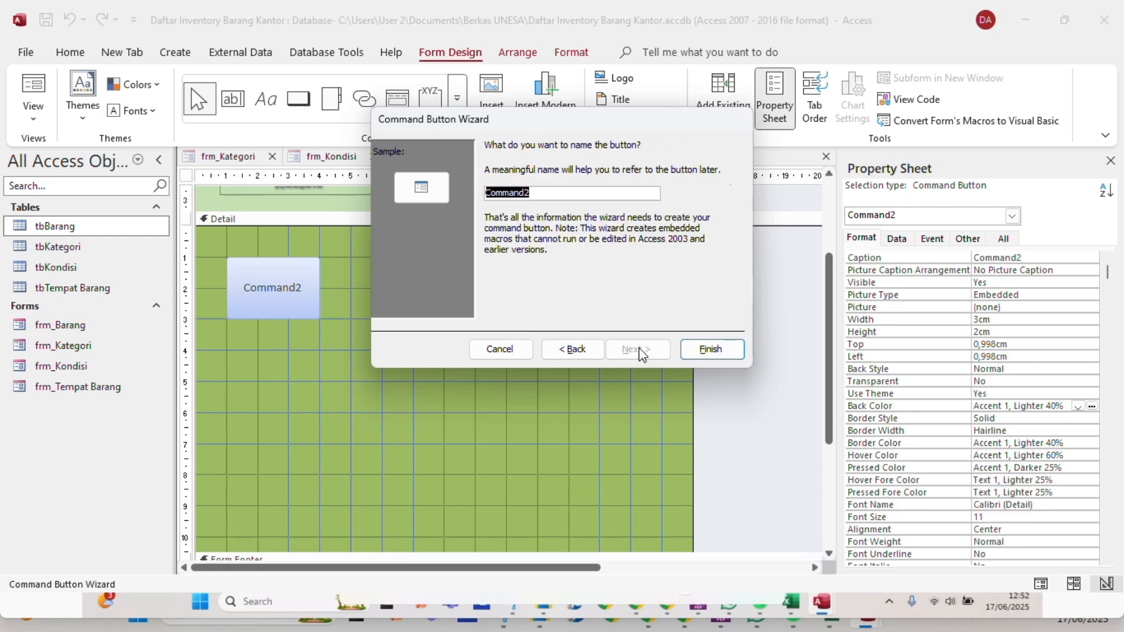
click(711, 348)
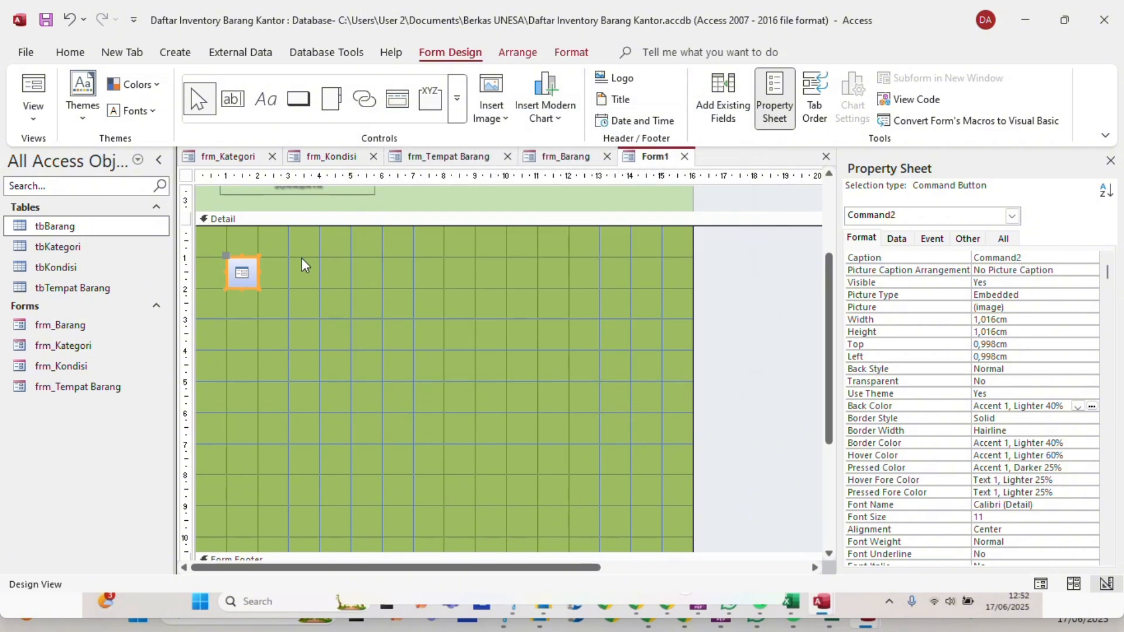
Change the command button's caption to Data Barang.
click(255, 272)
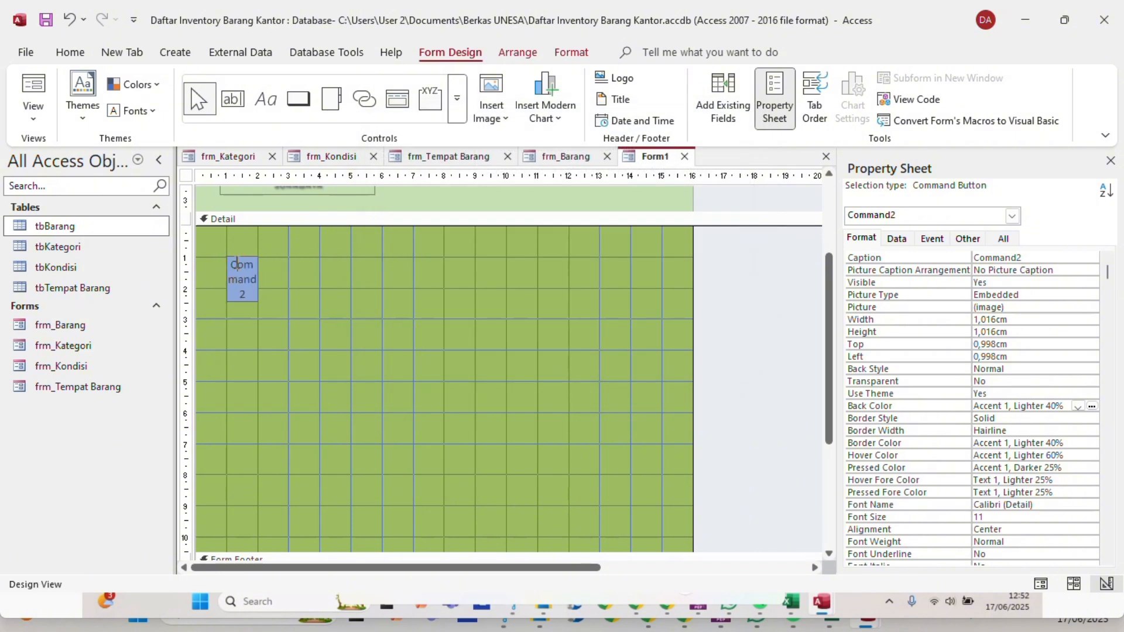
drag(234, 264, 254, 293)
text(Form)
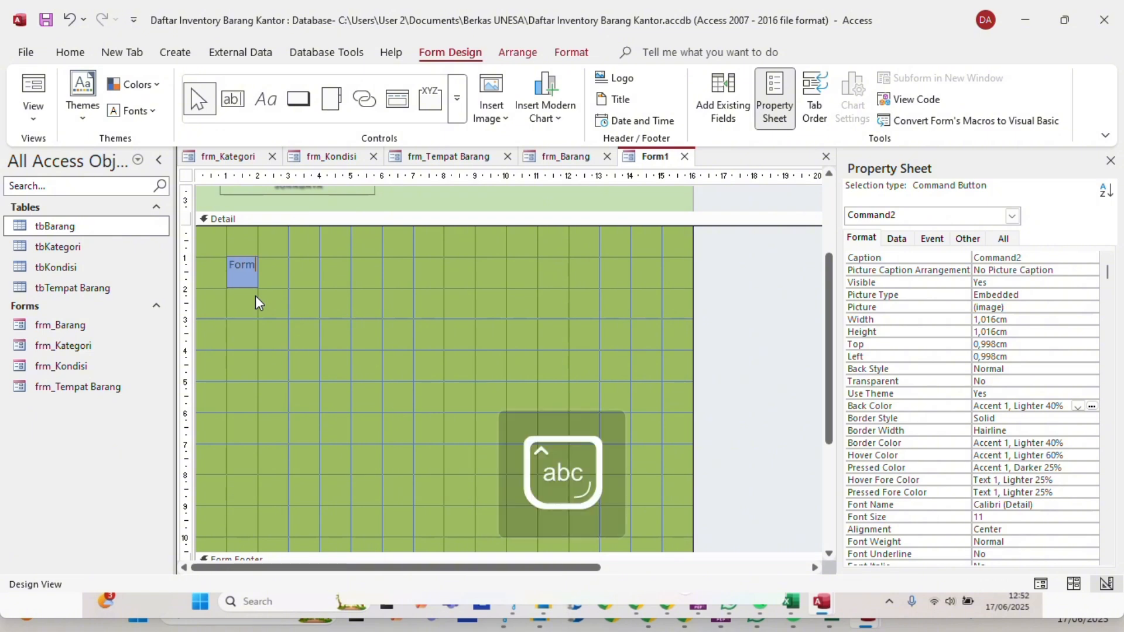
text( B)
text(Data Barang)
key(Return)
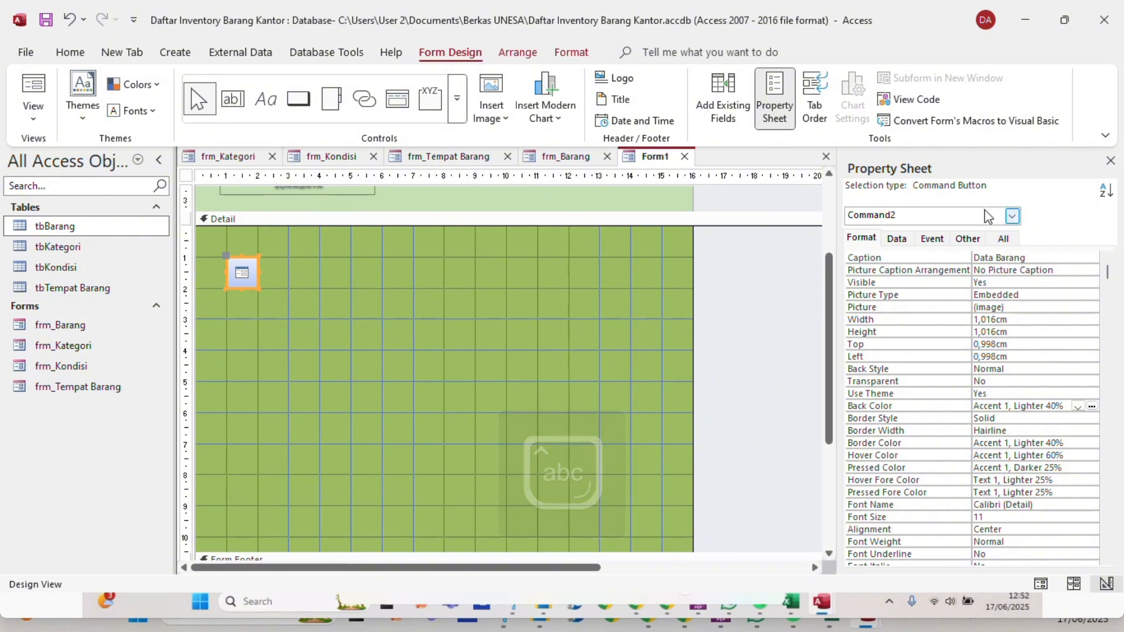
Set the Data Barang button's Picture Caption Arrangement to Bottom and enlarge the button to about 2 cm by 2 cm.
click(1073, 268)
click(1091, 270)
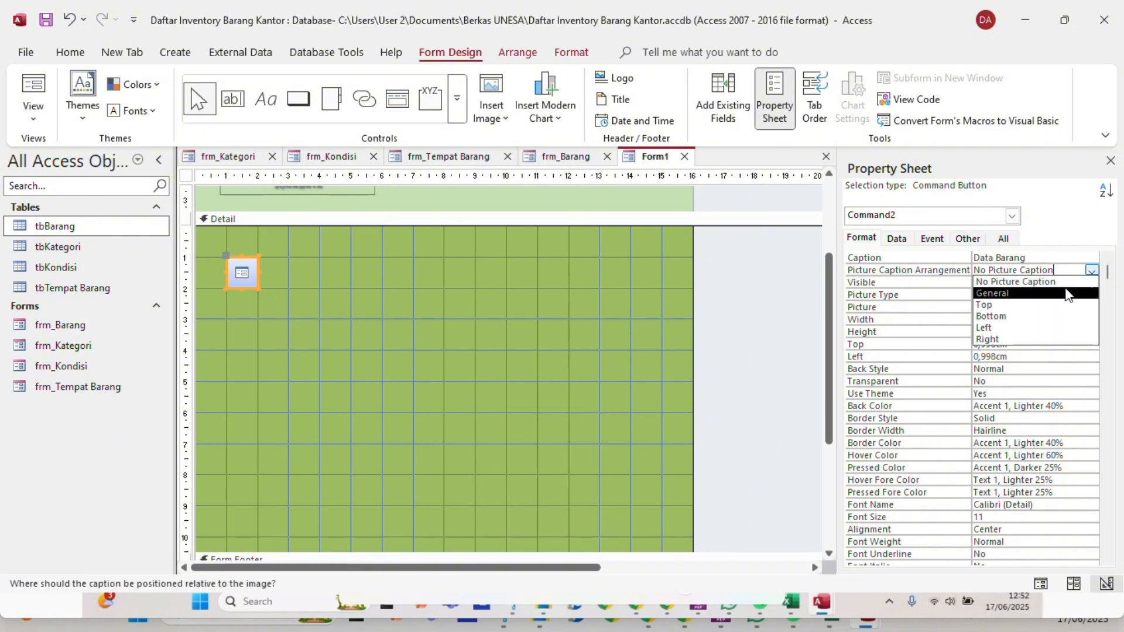
click(1018, 316)
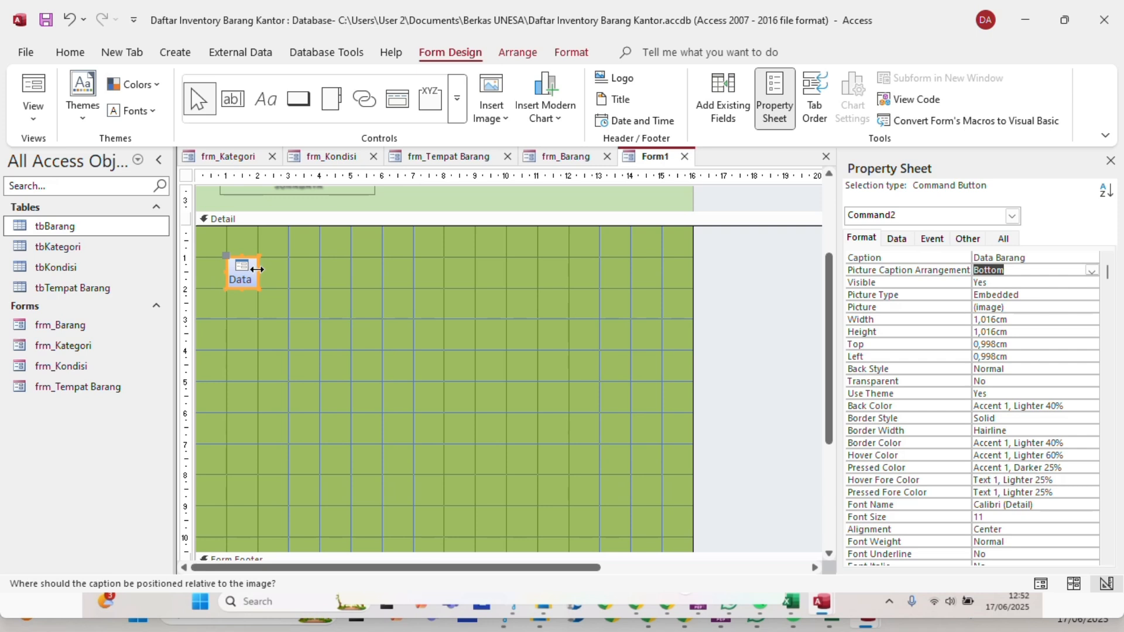
drag(257, 269, 259, 319)
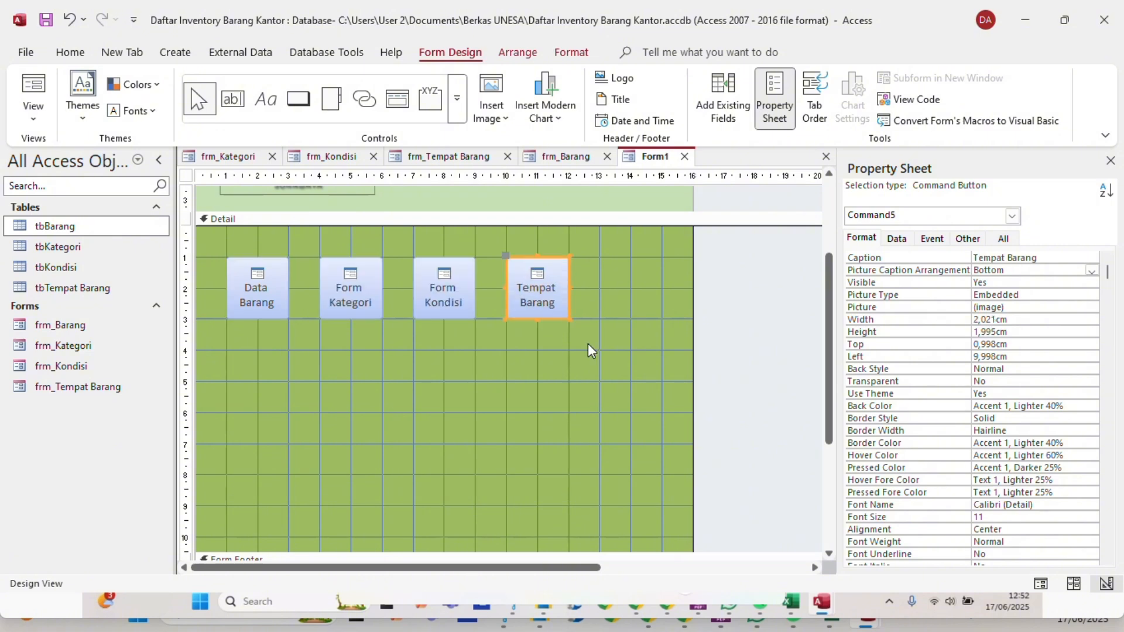
click(589, 344)
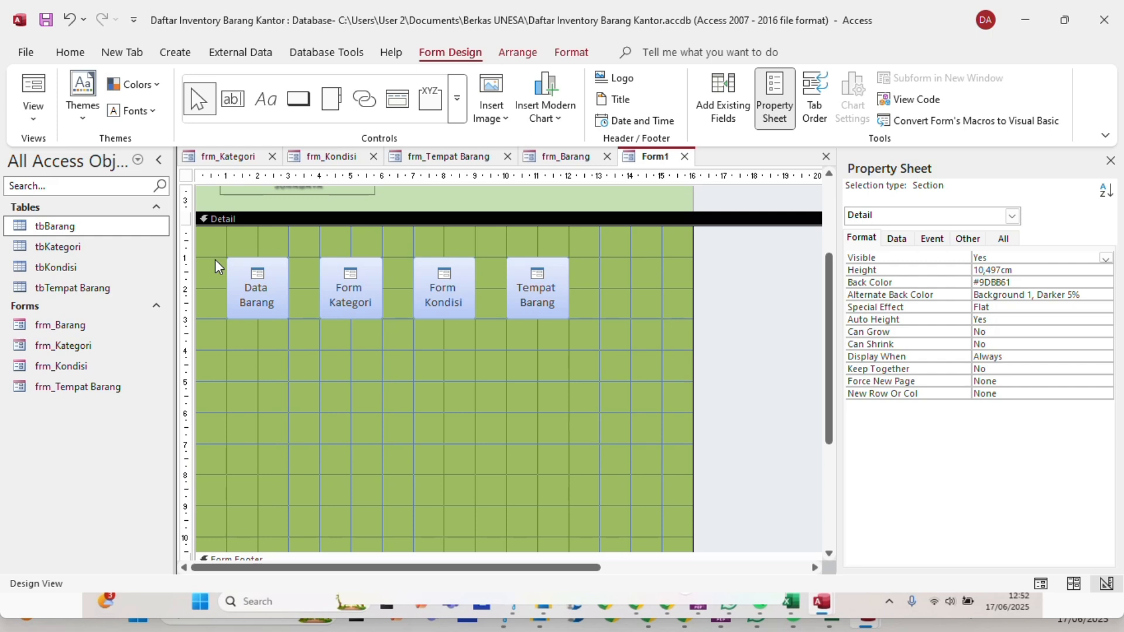
Arrange the four command buttons in a tabular layout and set their Back Color to Accent 6, Lighter 60%.
drag(216, 259, 580, 289)
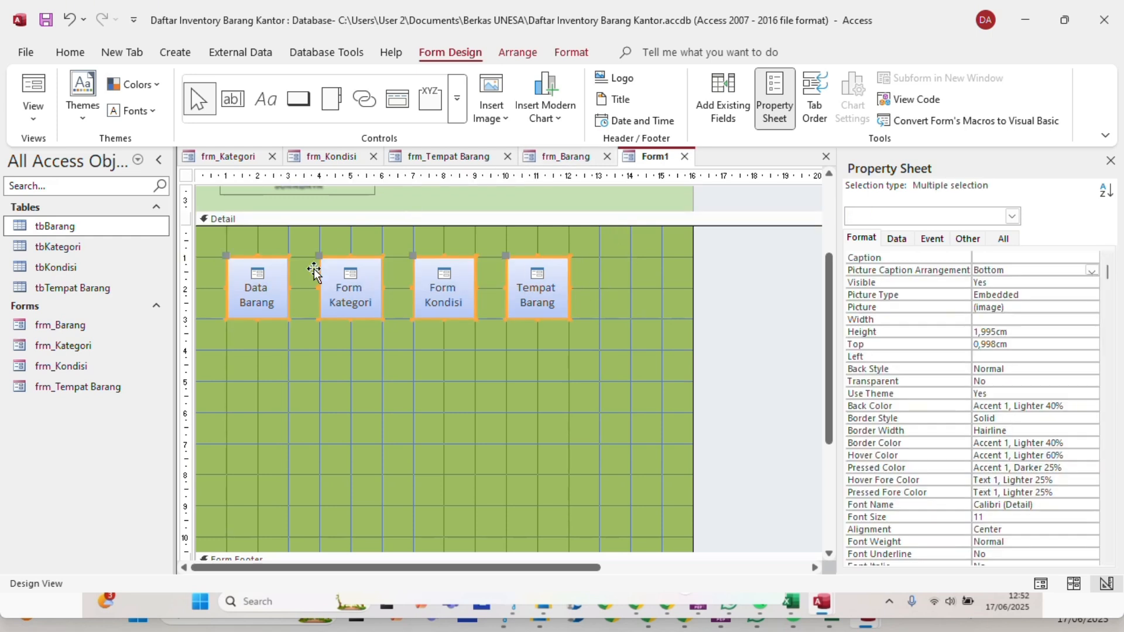
click(518, 54)
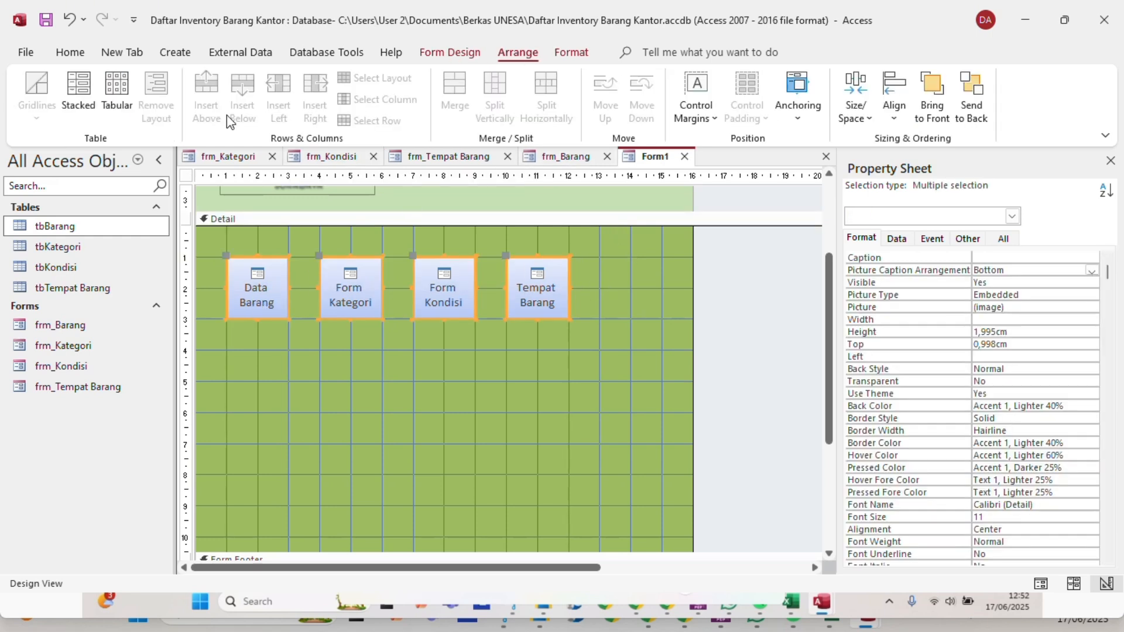
click(116, 92)
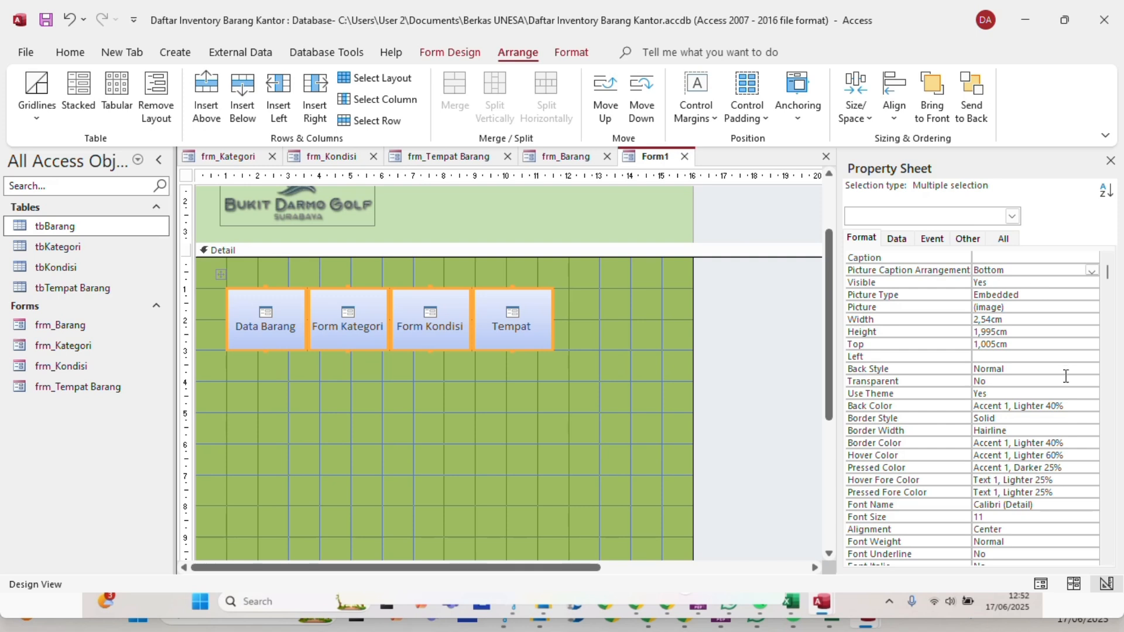
click(1046, 406)
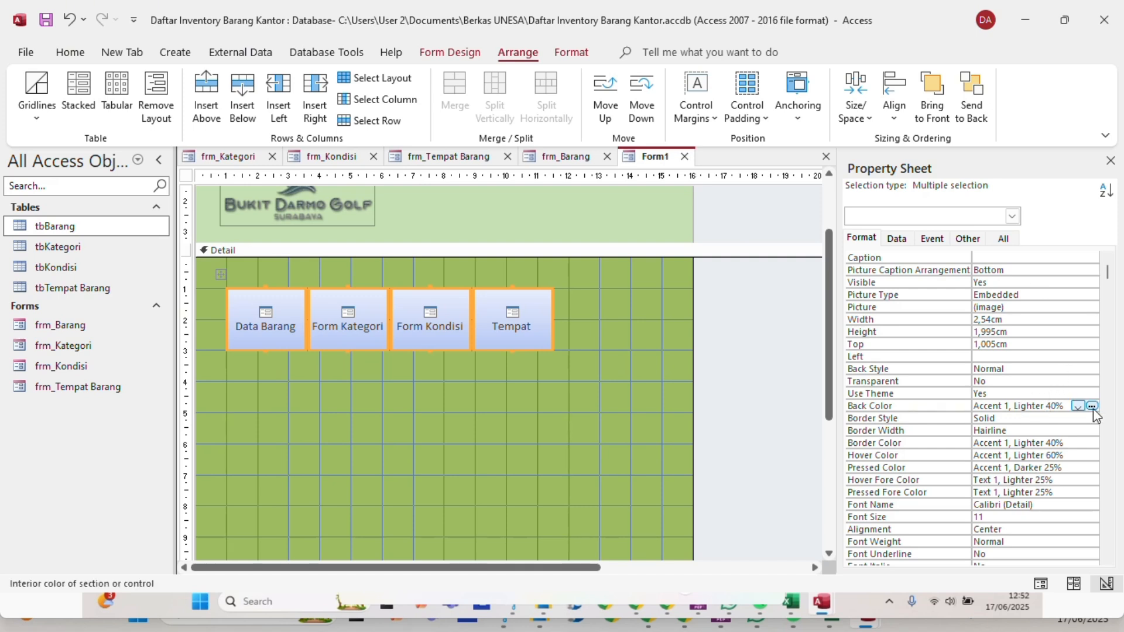
click(1093, 406)
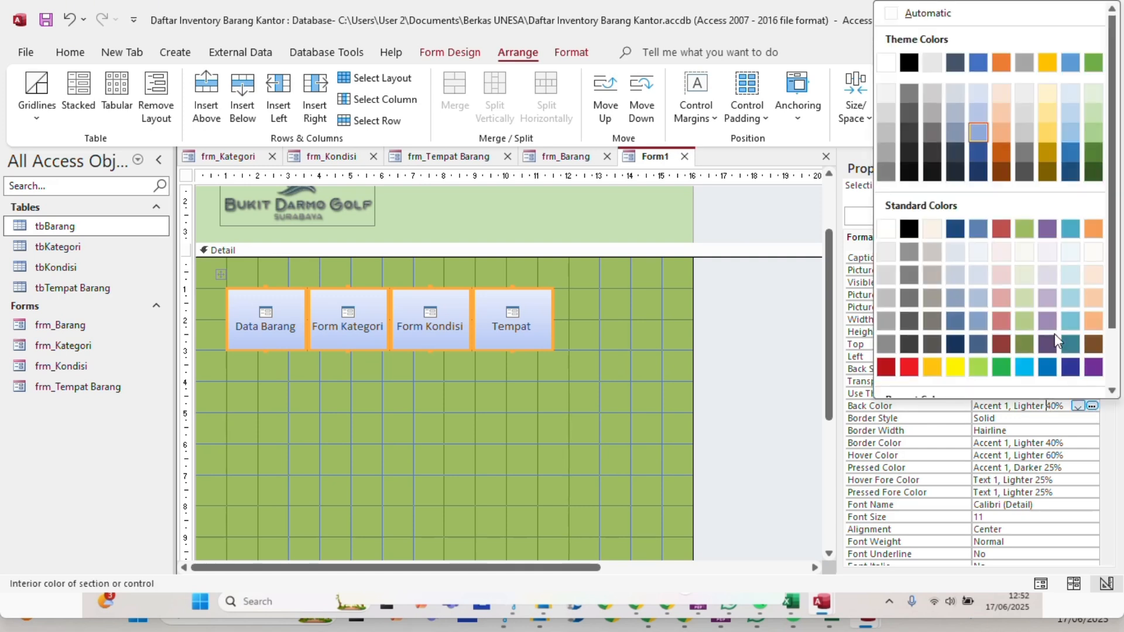
click(1095, 113)
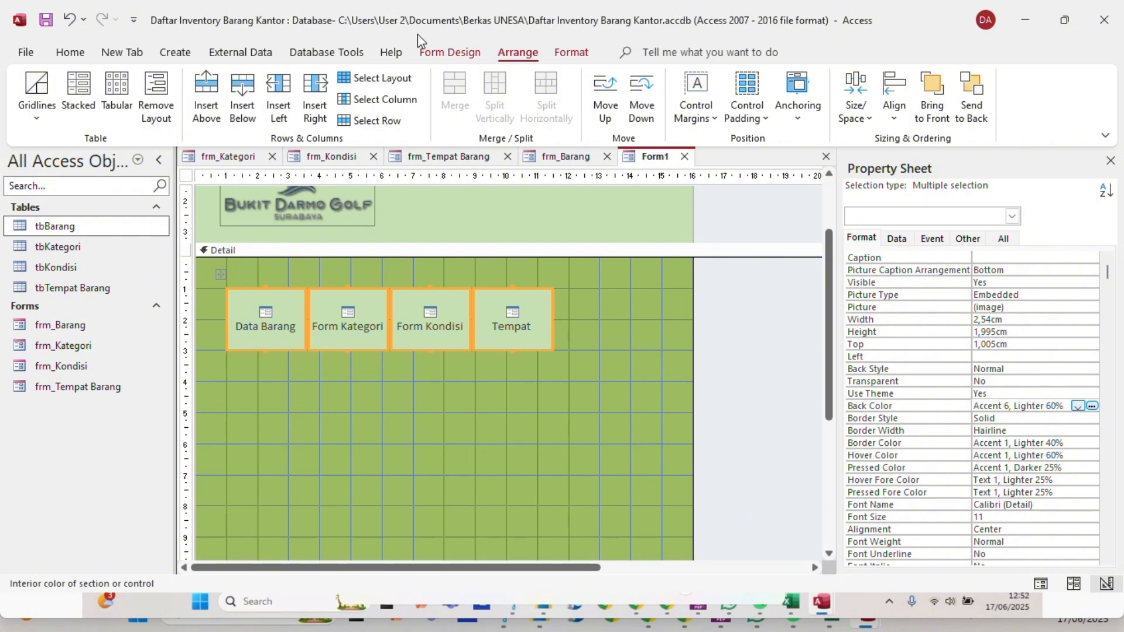
Format the captions of the four command buttons as bold 12-point Arial Narrow.
click(561, 58)
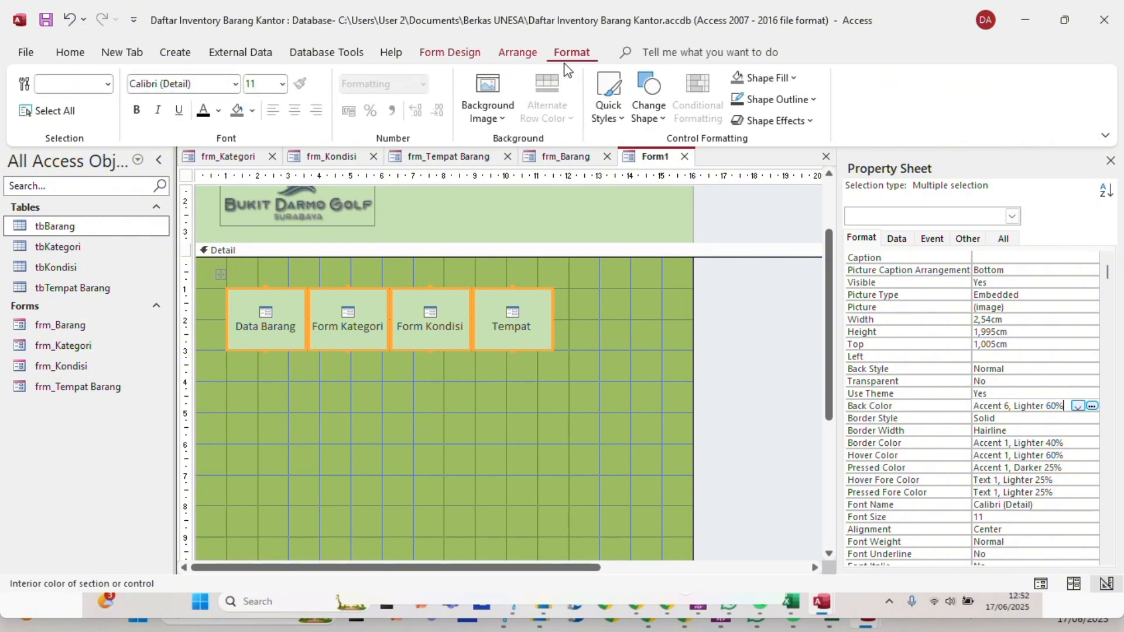
click(282, 83)
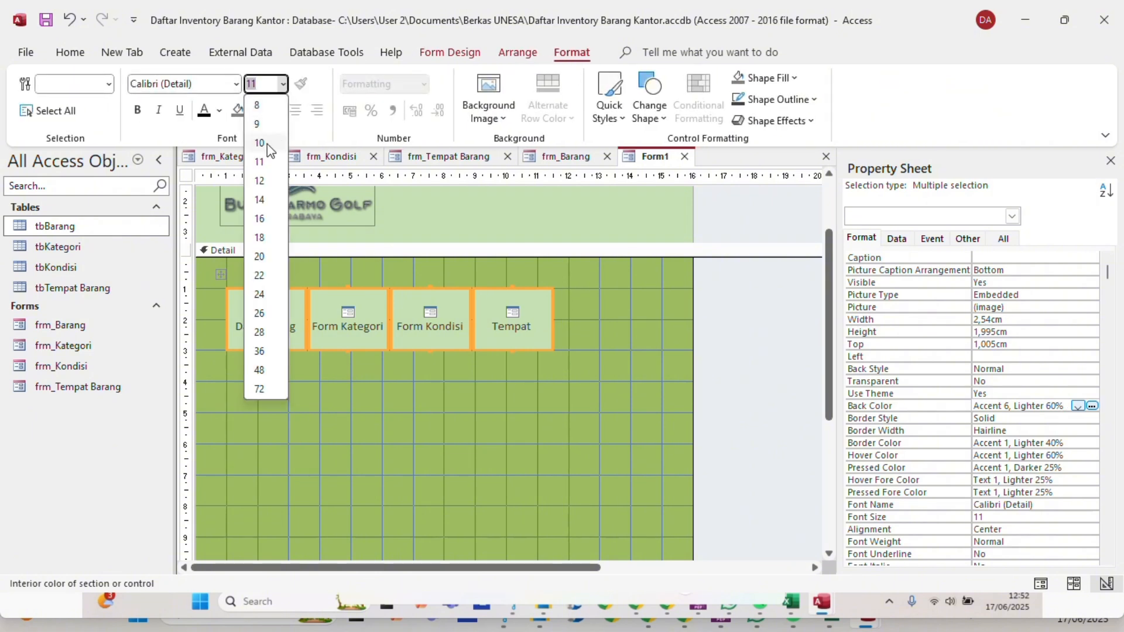
click(261, 201)
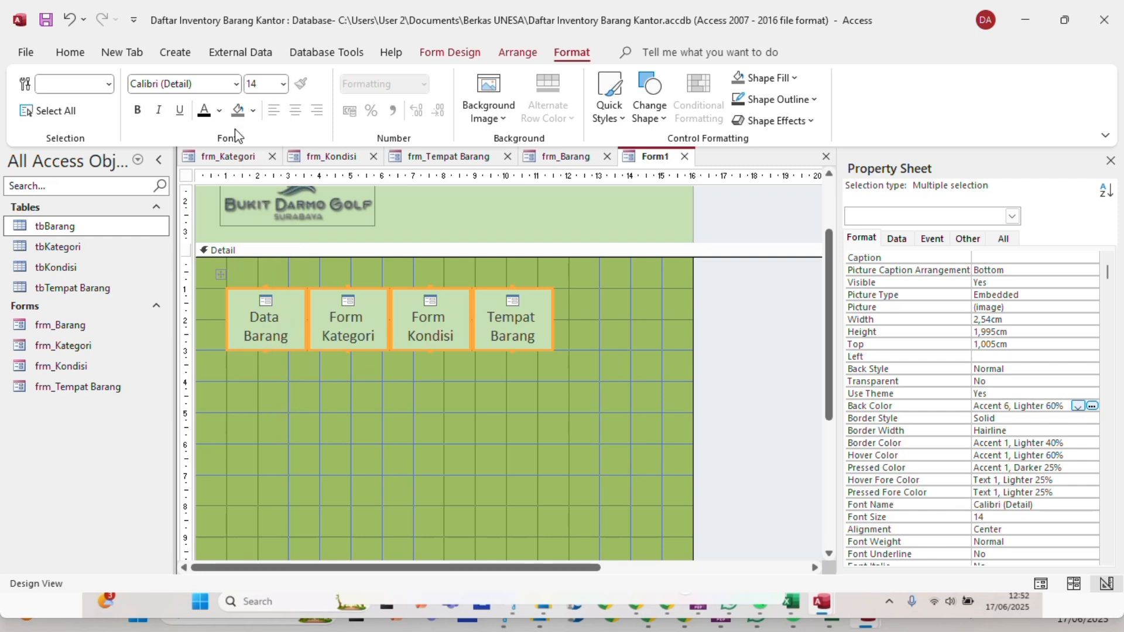
click(283, 84)
click(259, 183)
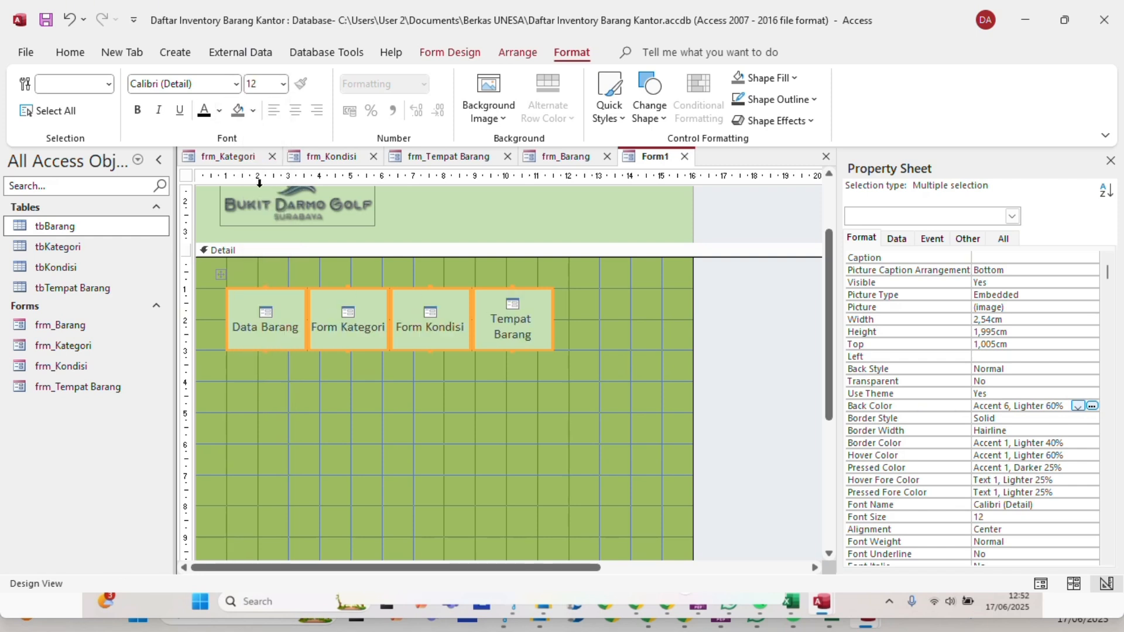
click(236, 84)
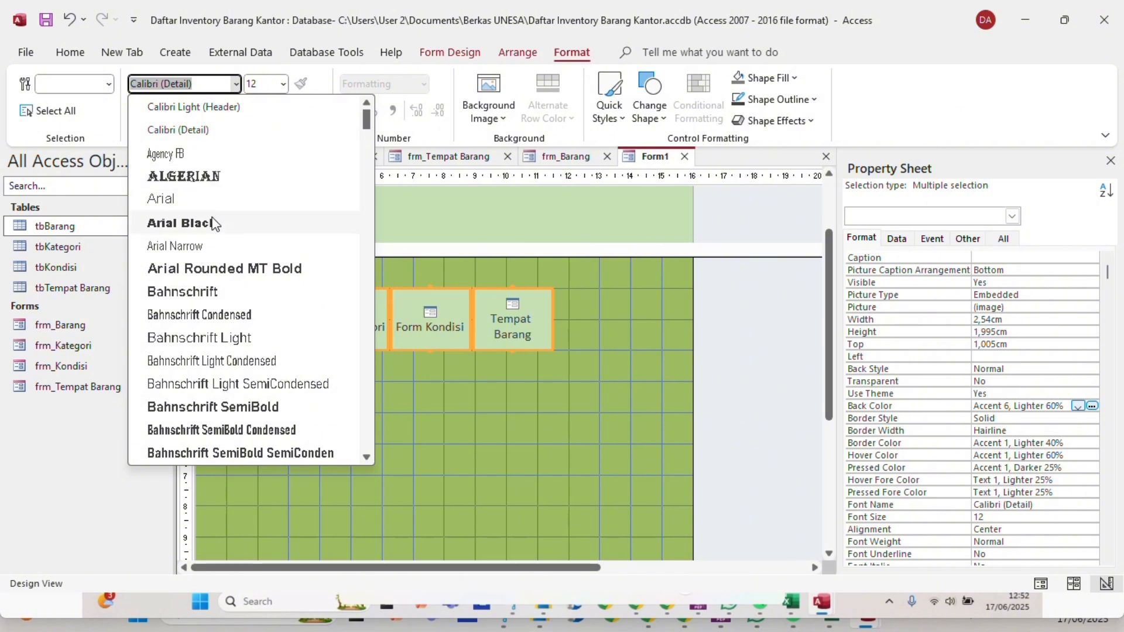
click(205, 246)
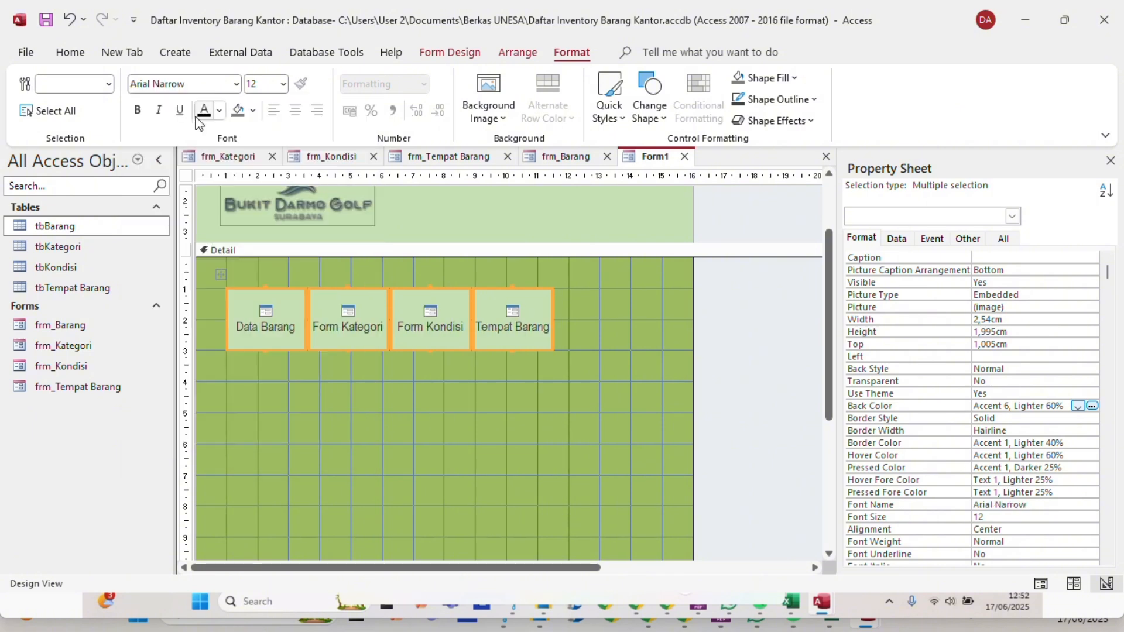
click(137, 110)
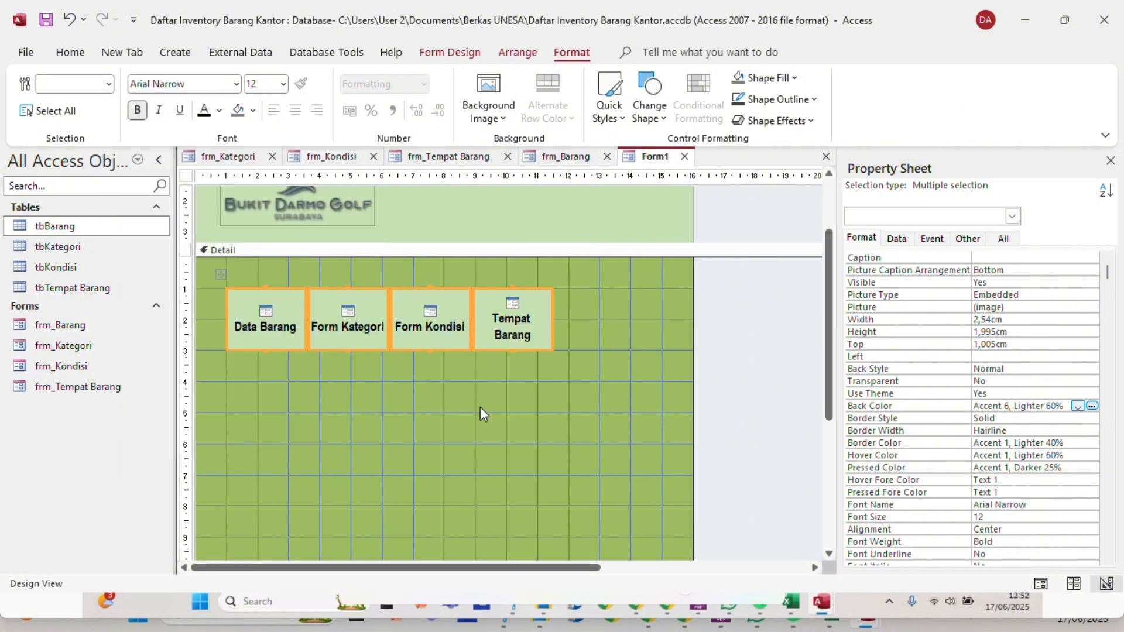
click(497, 406)
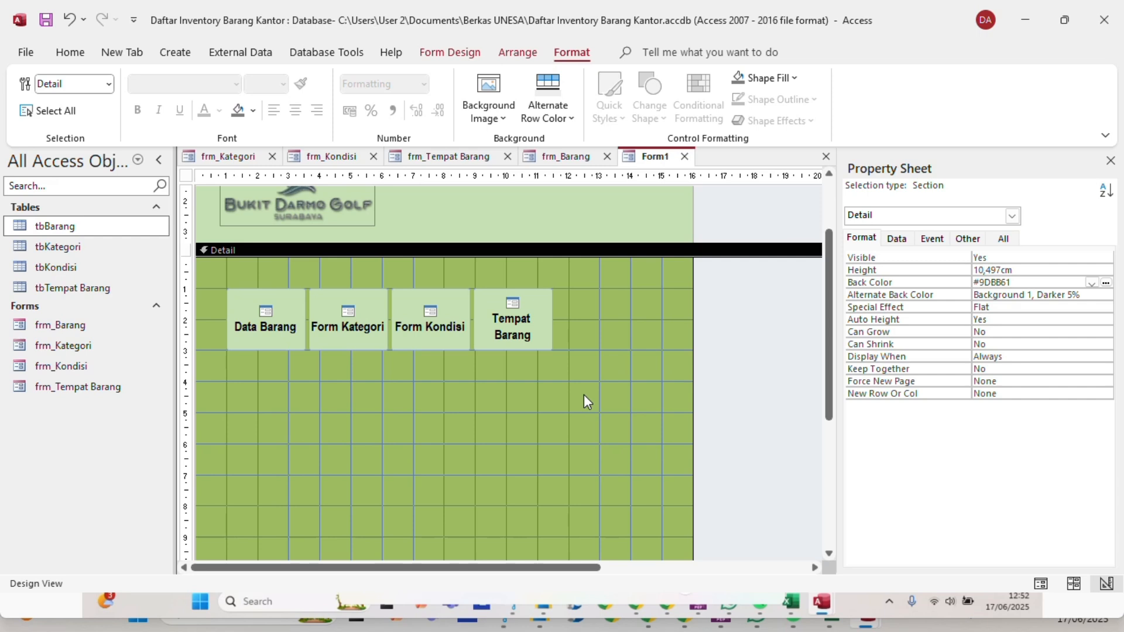
Set the menu form's Pop Up and Modal properties to Yes.
scroll(584, 395, up, 1)
double_click(186, 176)
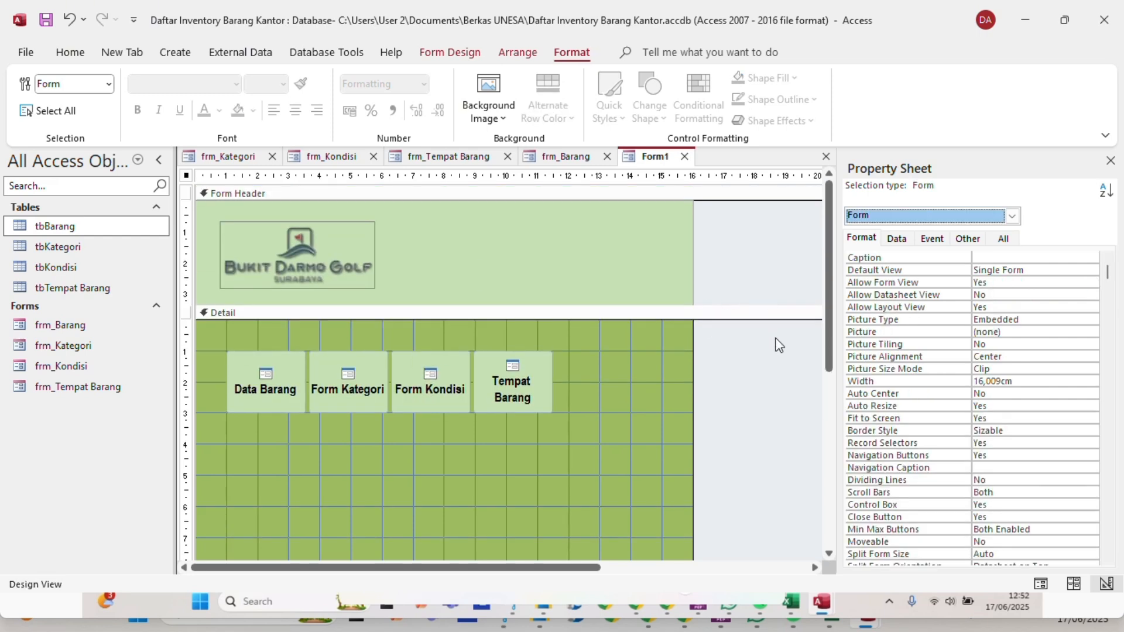
scroll(983, 346, down, 4)
scroll(983, 346, up, 4)
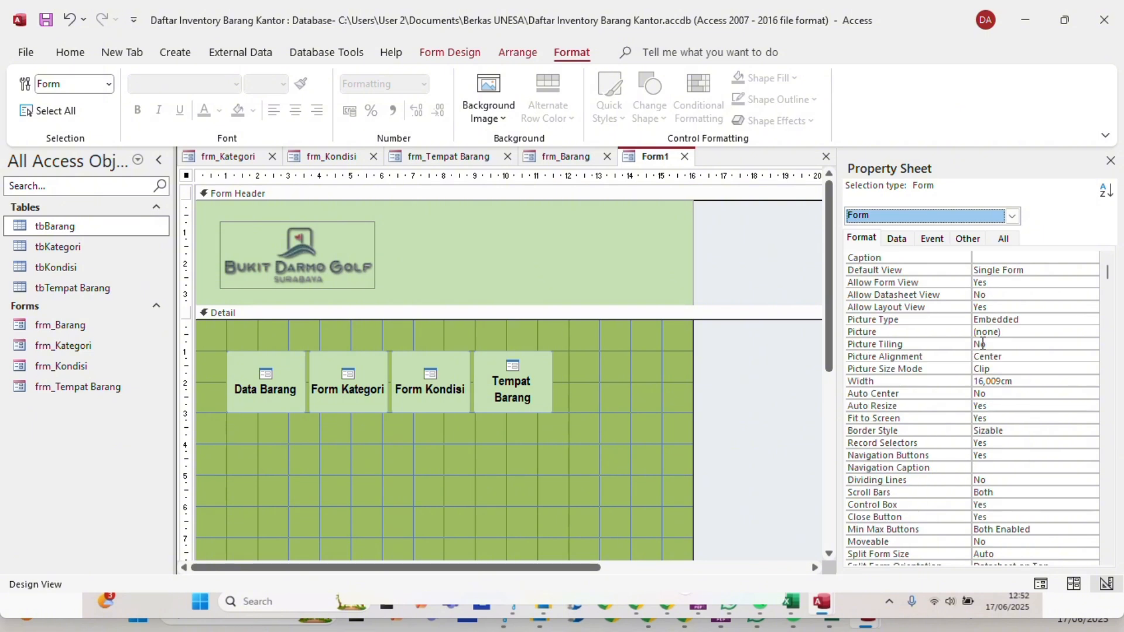
click(967, 238)
click(1106, 259)
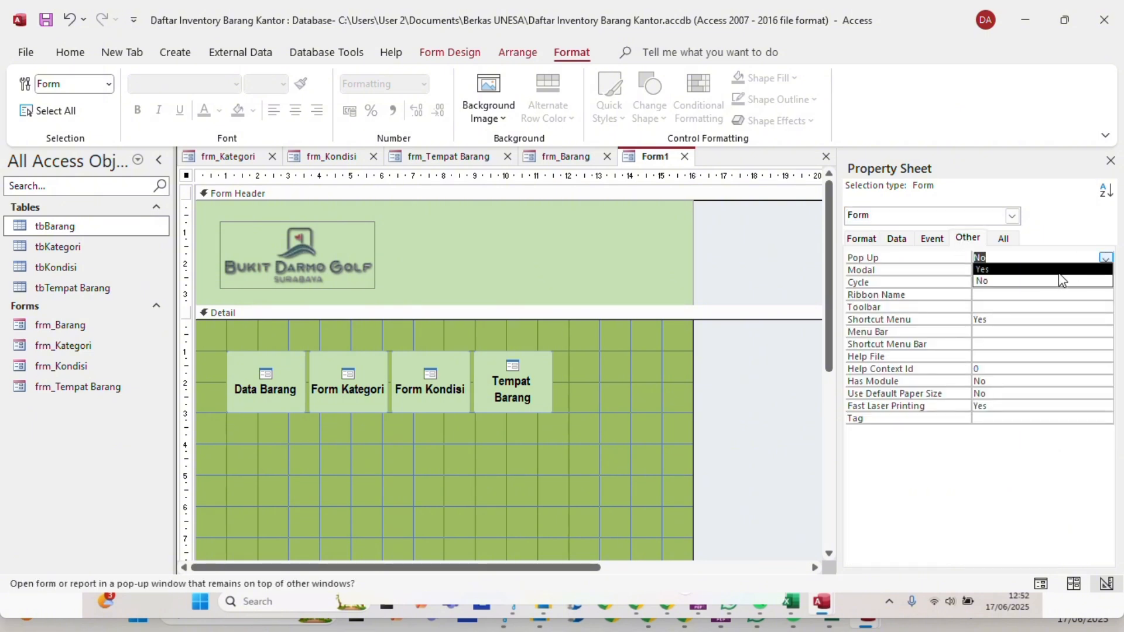
click(1079, 268)
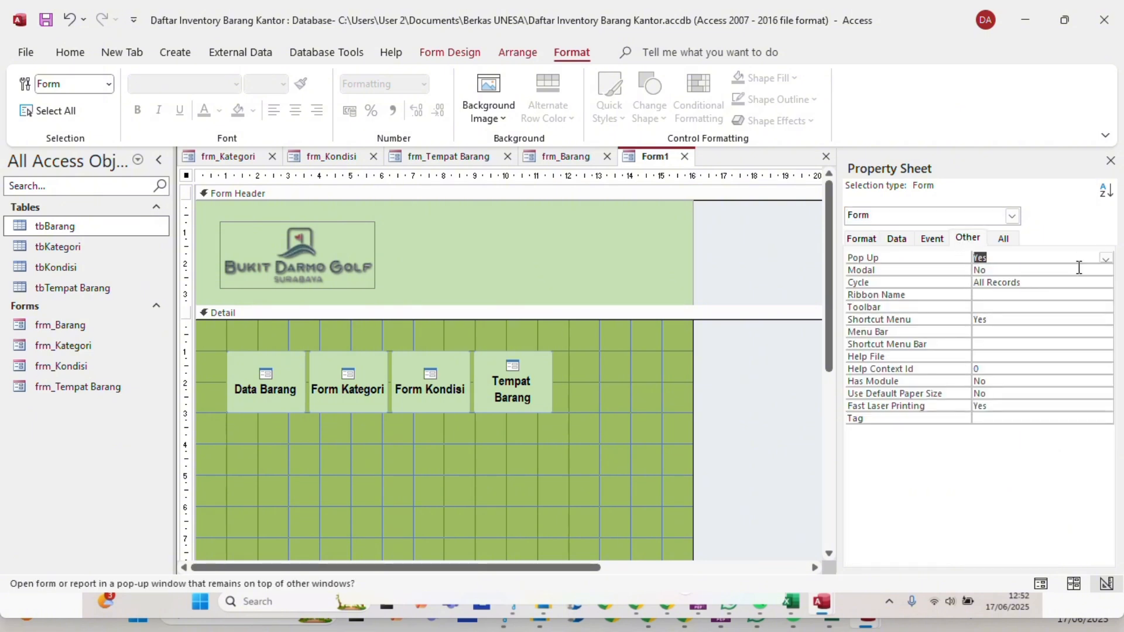
click(1105, 270)
click(1079, 283)
Set the form's Auto Center to Yes, and its Record Selectors and Navigation Buttons to No.
click(862, 238)
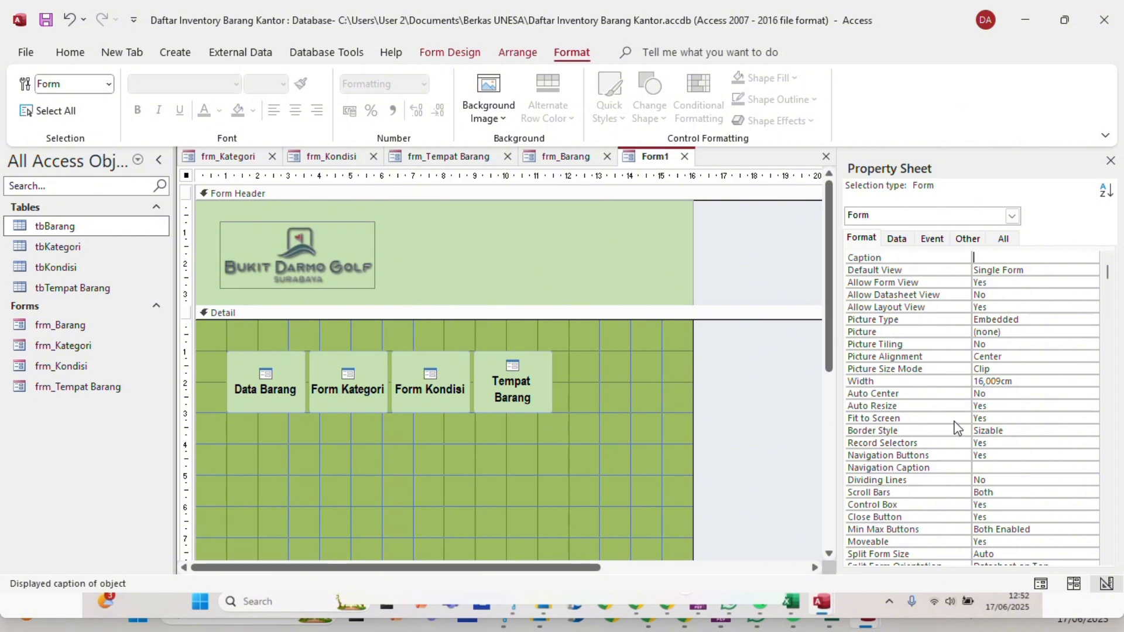
click(1001, 392)
click(1092, 394)
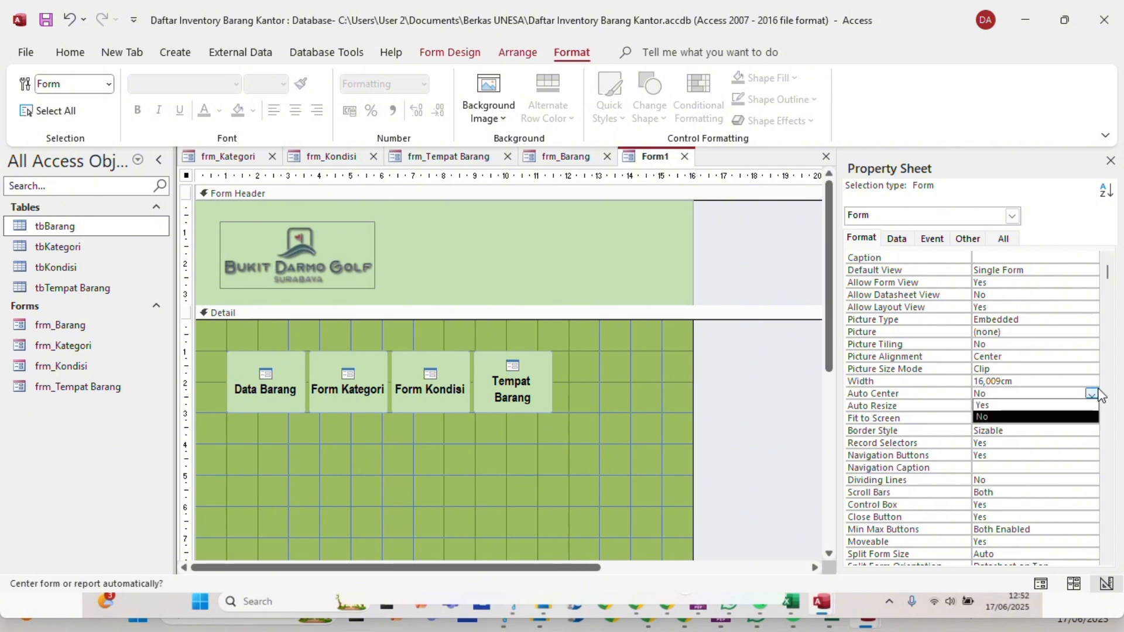
click(1029, 406)
click(1044, 447)
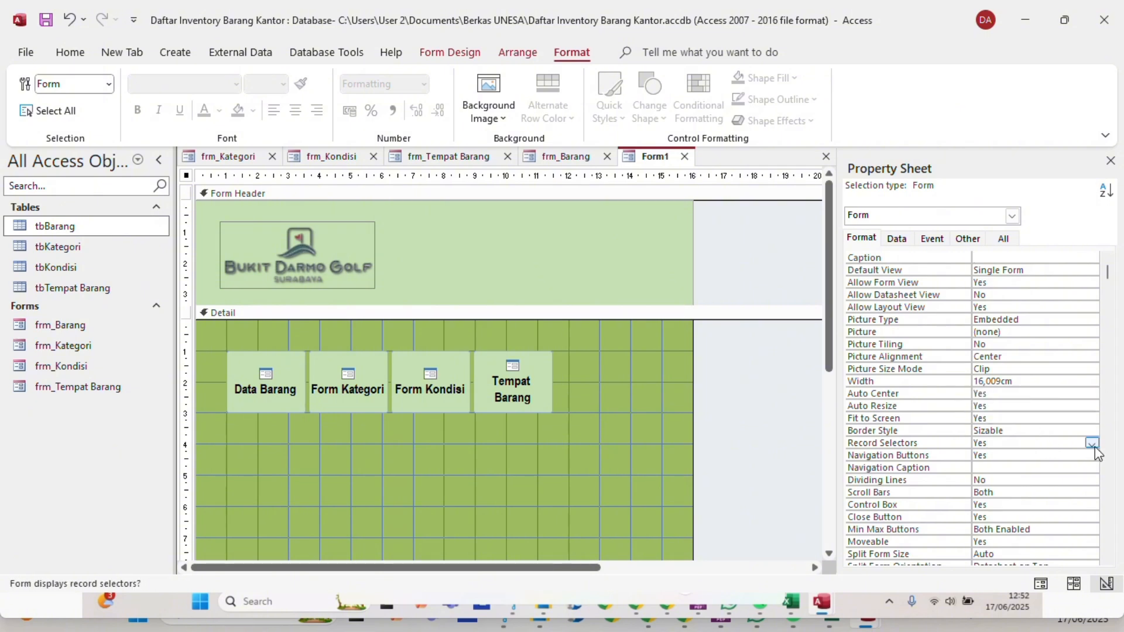
click(1094, 445)
click(1019, 469)
click(1048, 456)
click(1094, 456)
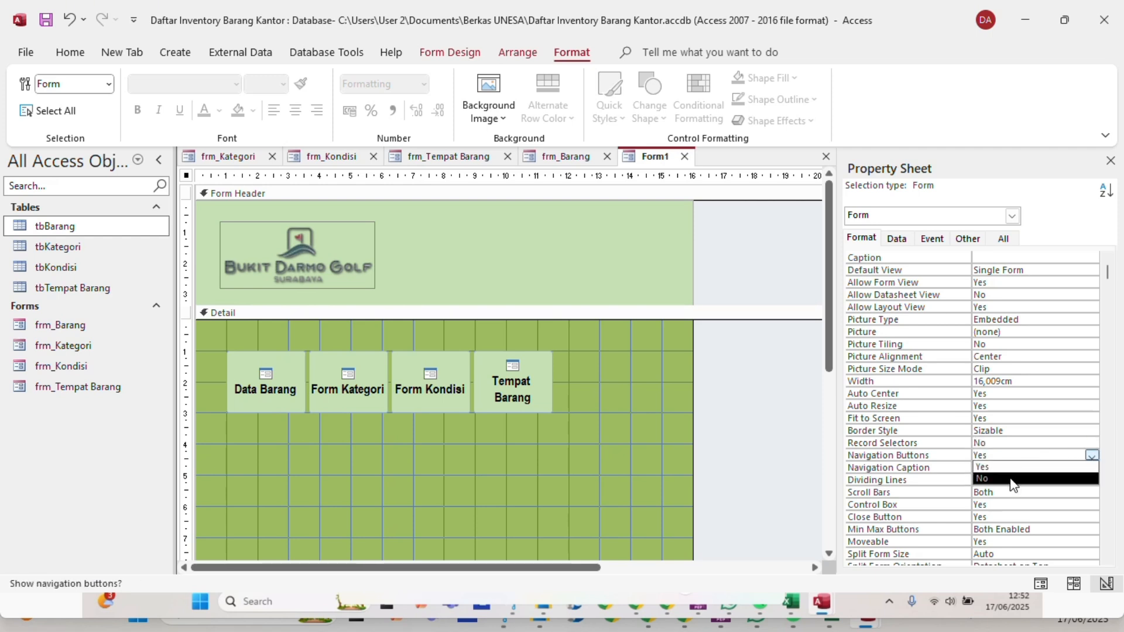
click(1015, 479)
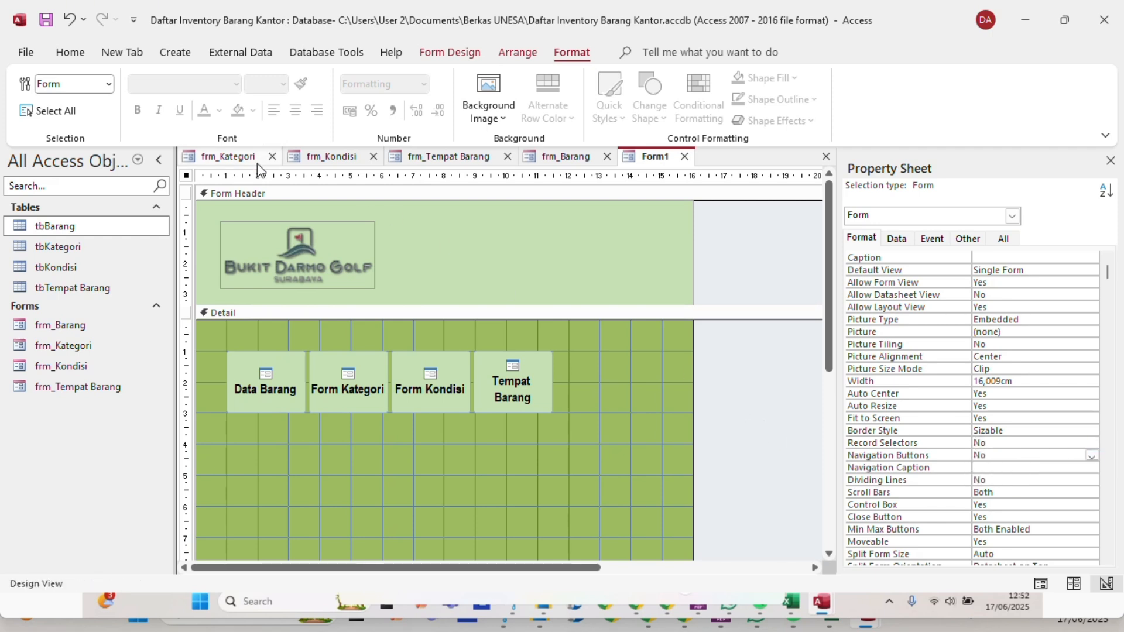
Save the menu form under the name Form Utama.
right_click(645, 161)
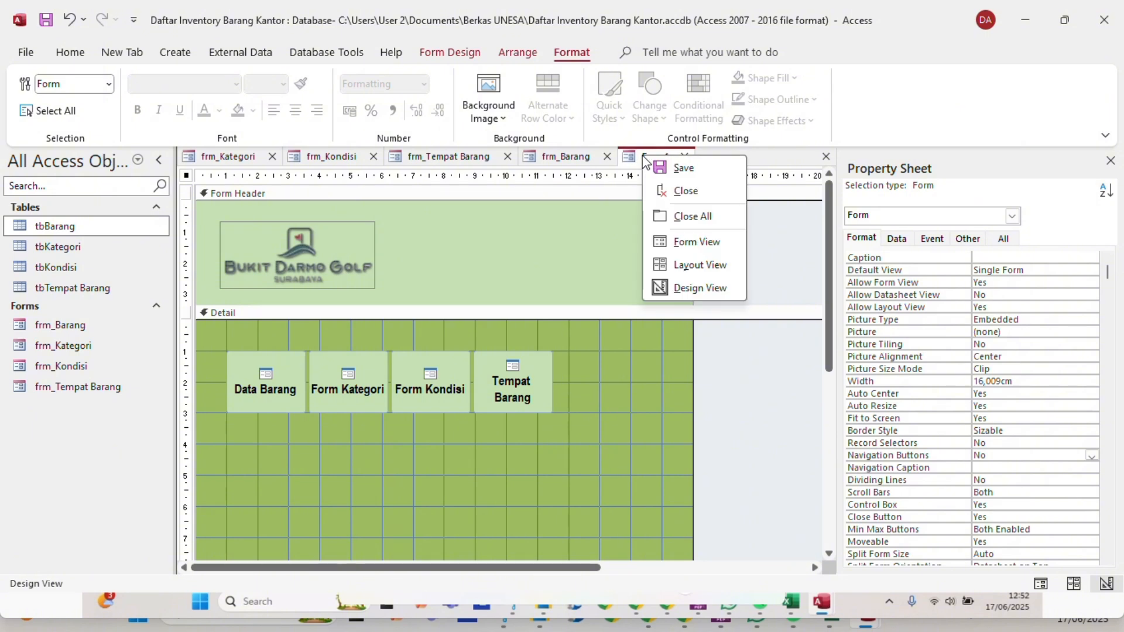
click(673, 166)
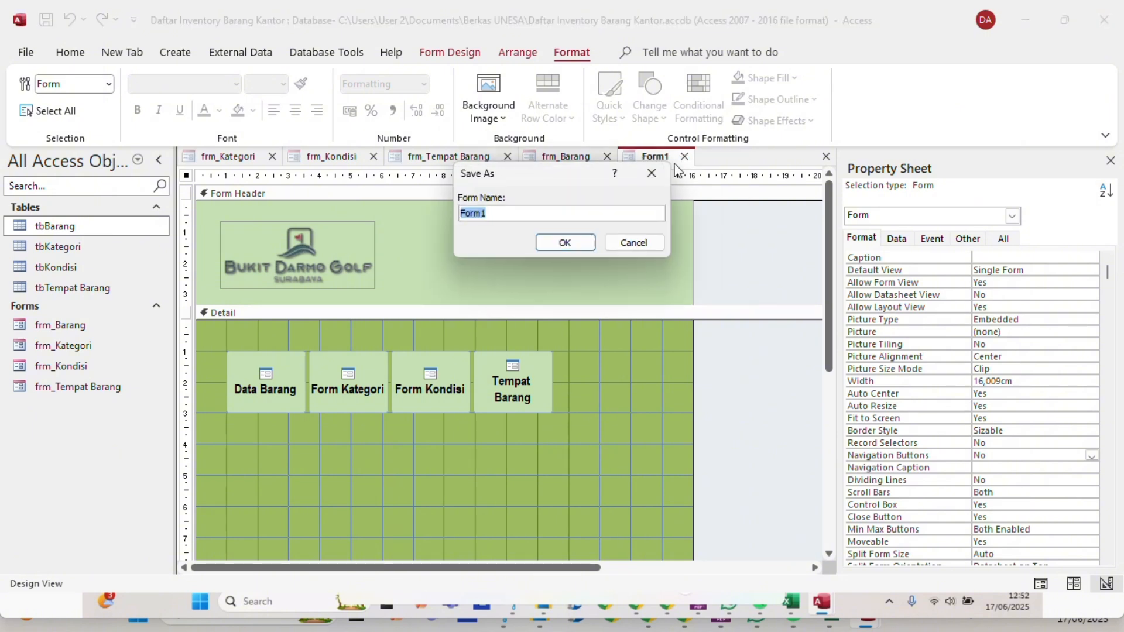
click(565, 209)
key(BackSpace)
text(Utama)
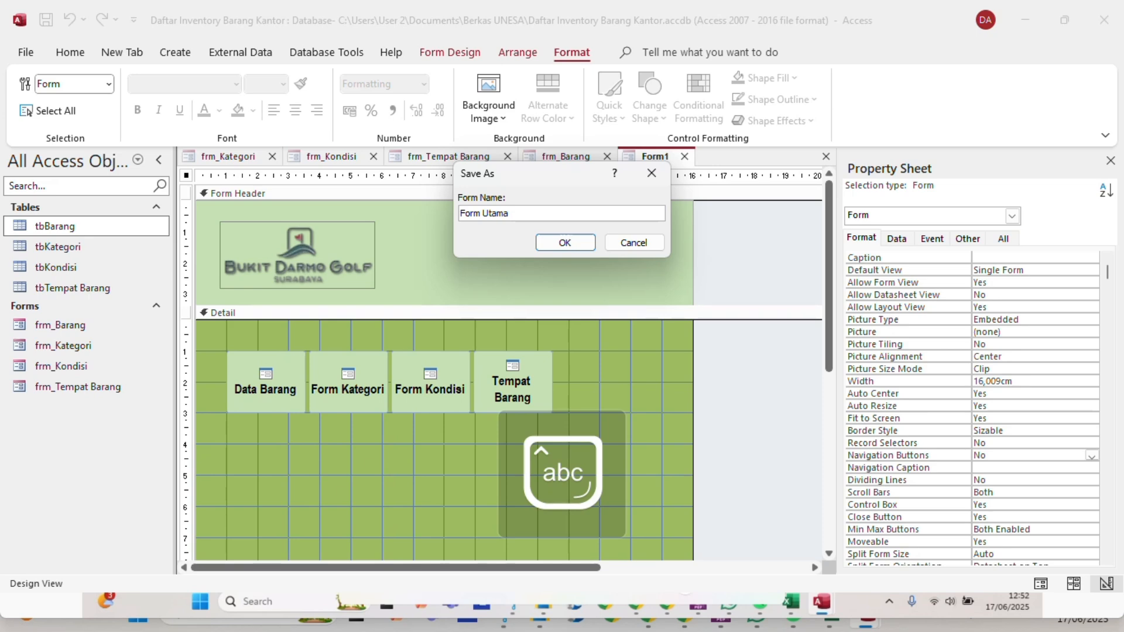
click(564, 242)
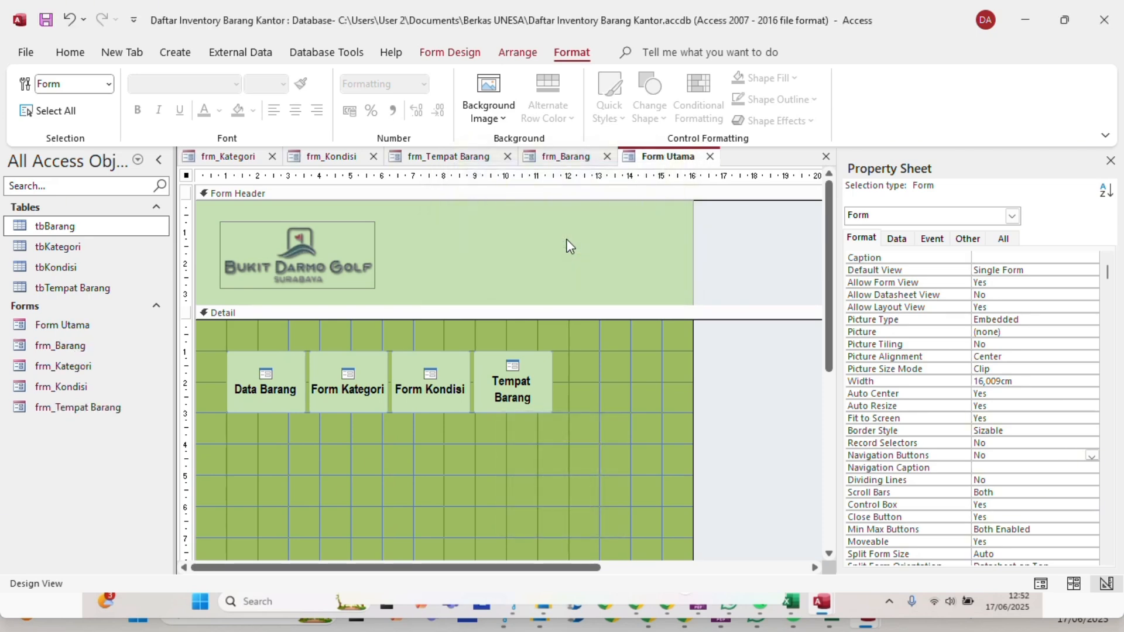
Preview Form Utama in Form View, repositioning its window and checking it at maximized and normal size.
right_click(645, 163)
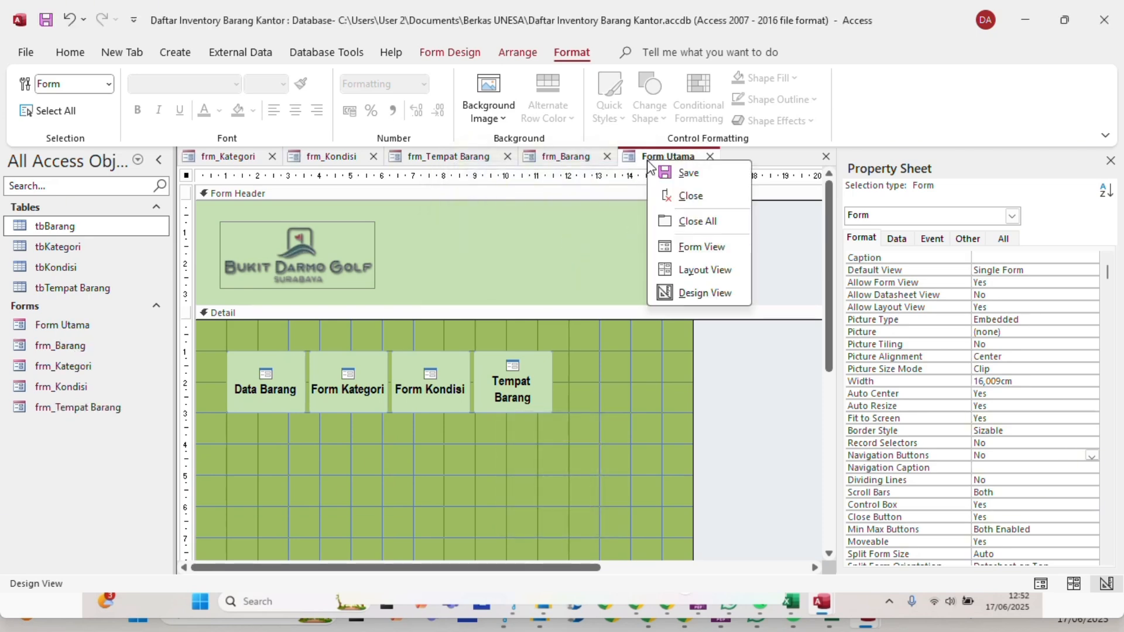
click(705, 244)
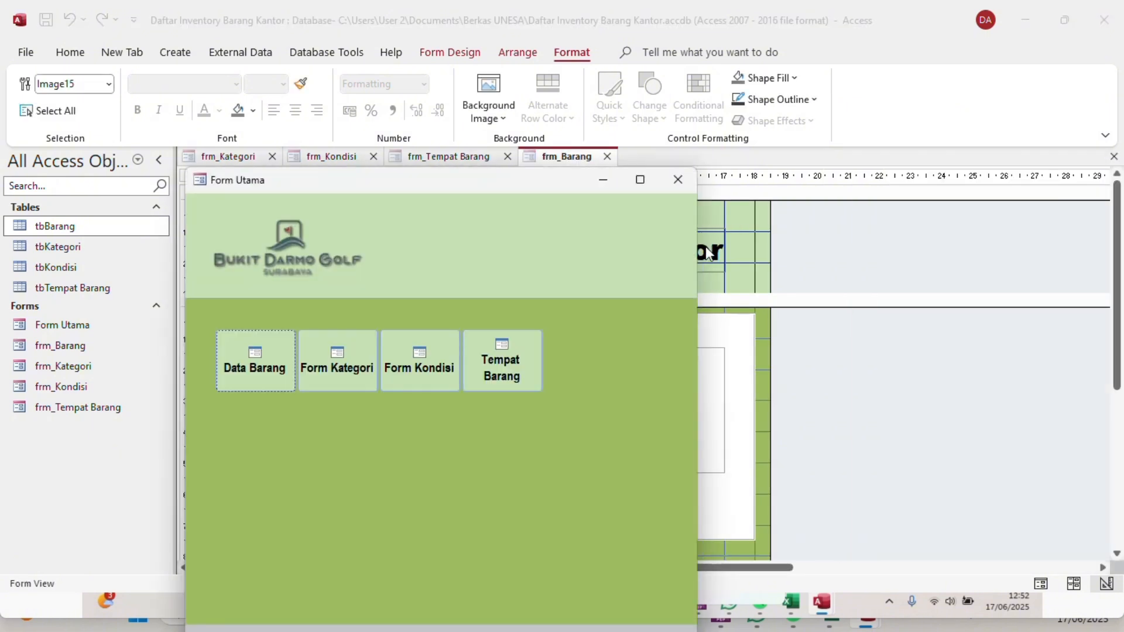
drag(557, 185, 614, 78)
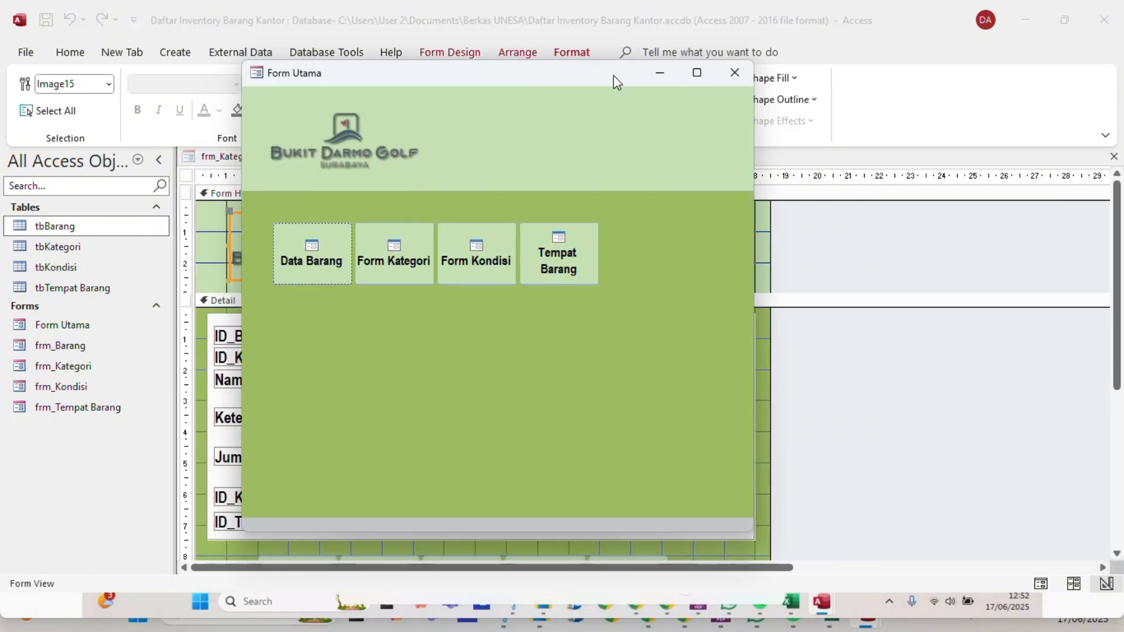
click(700, 73)
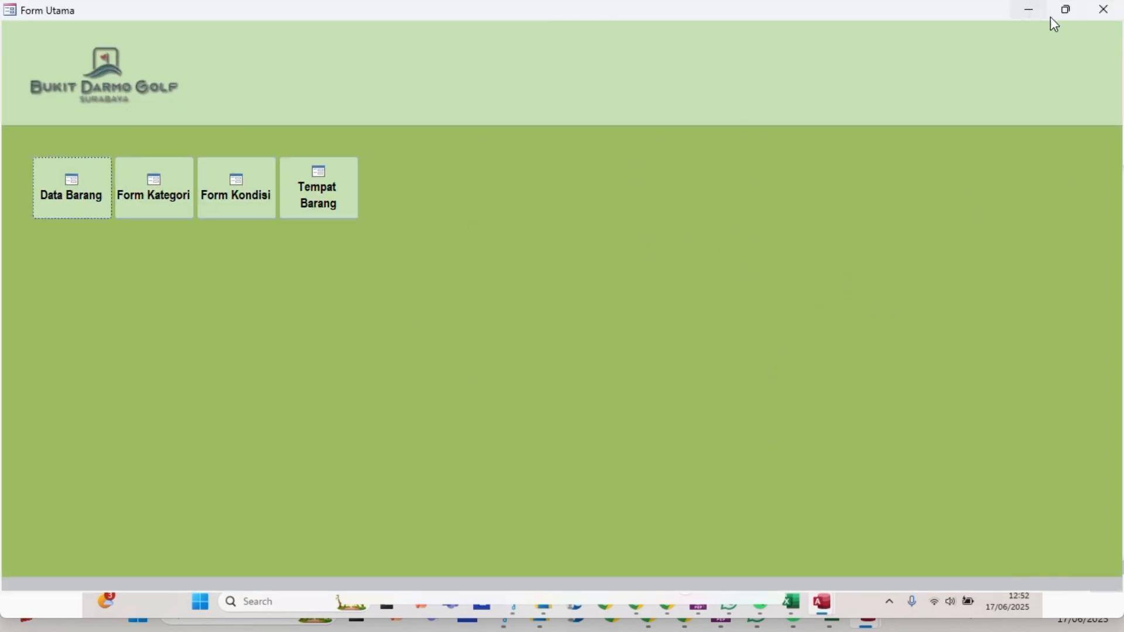
click(1068, 13)
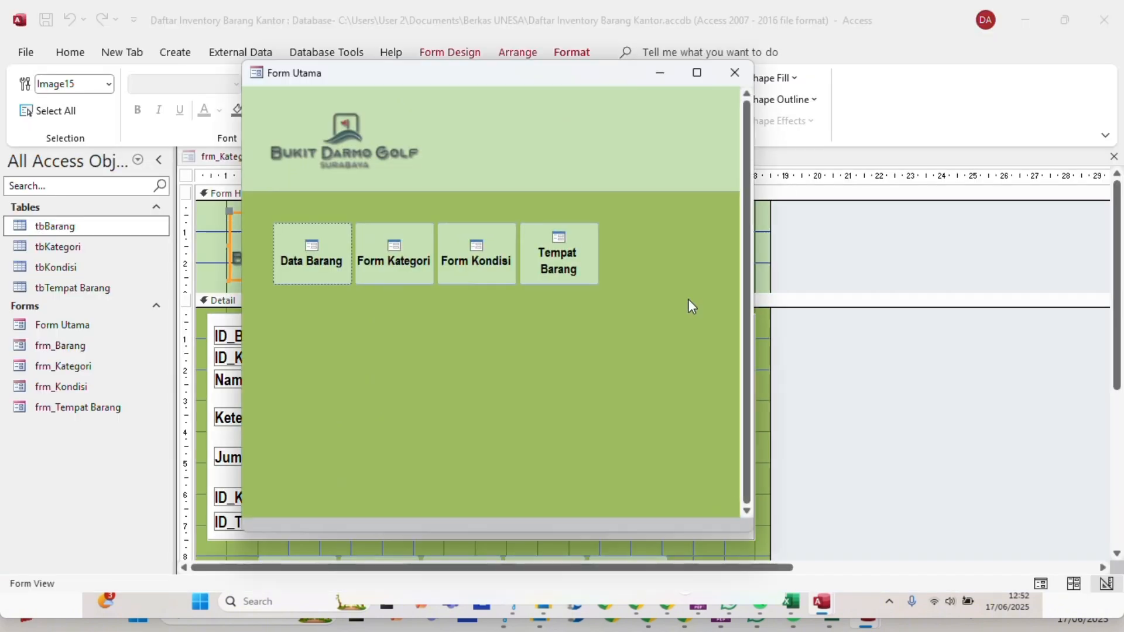
Return Form Utama to Design View and open the Macro Builder for the form's On Load event.
right_click(657, 245)
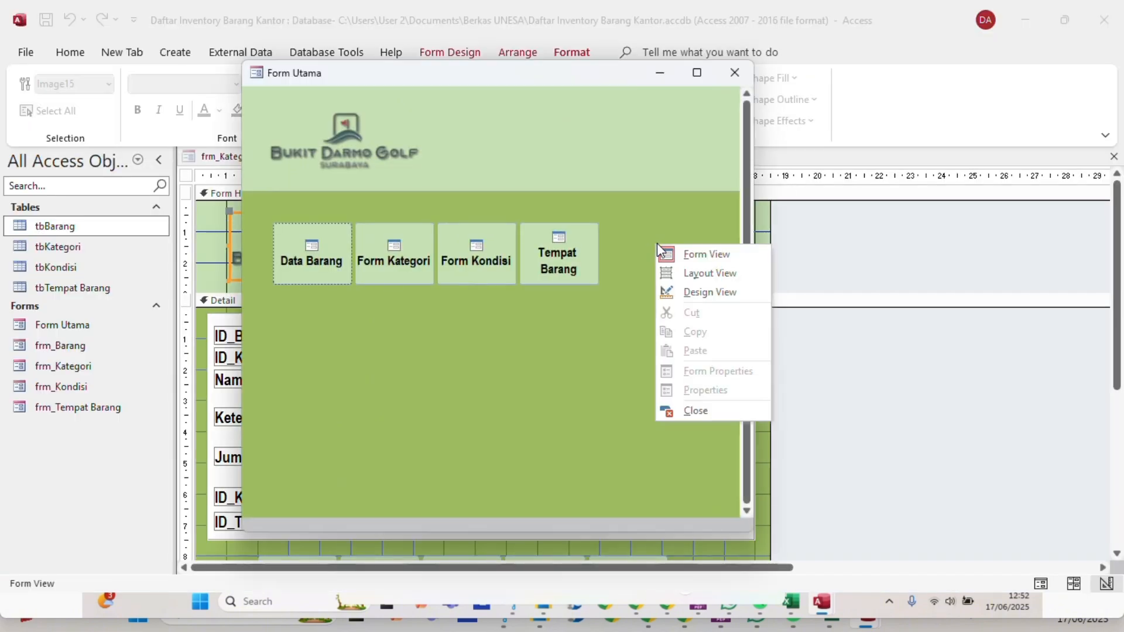
click(702, 292)
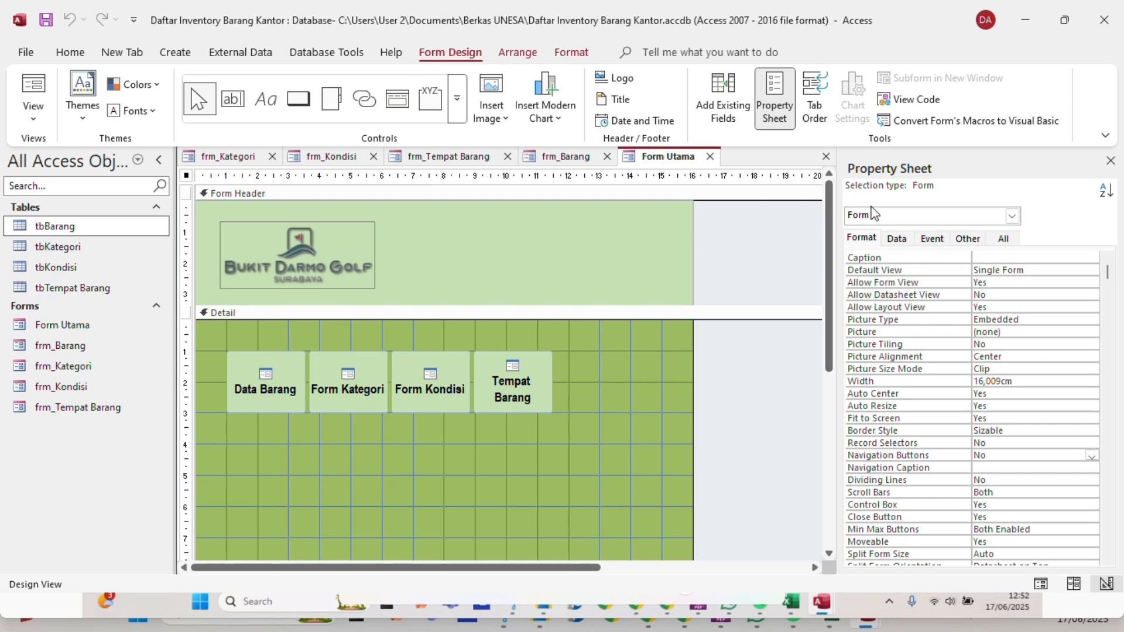
click(1012, 216)
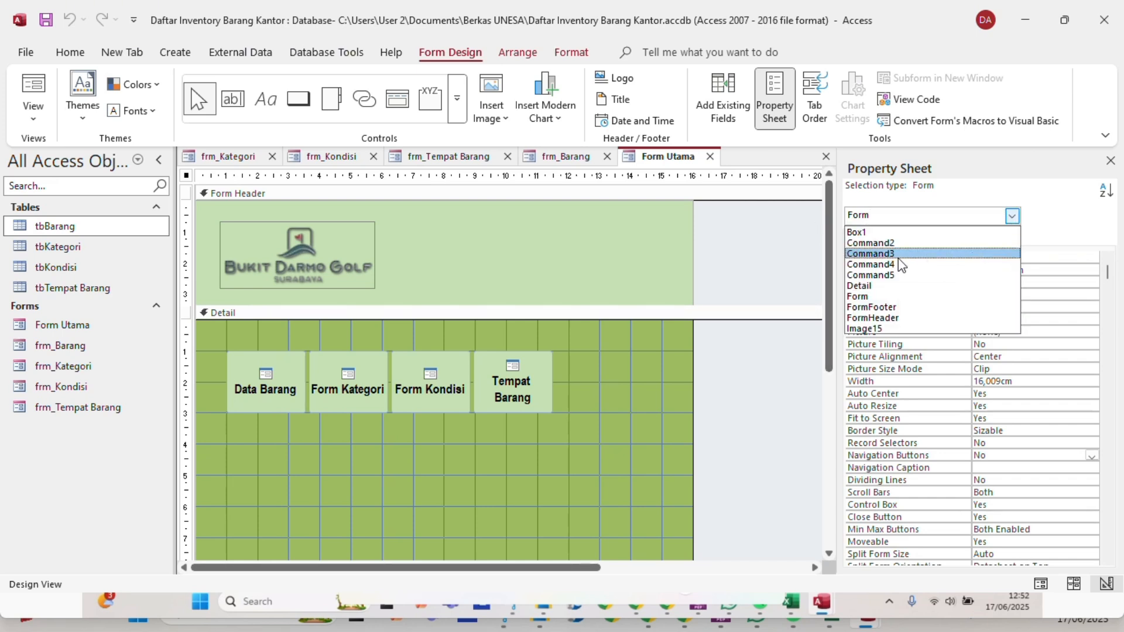
click(854, 297)
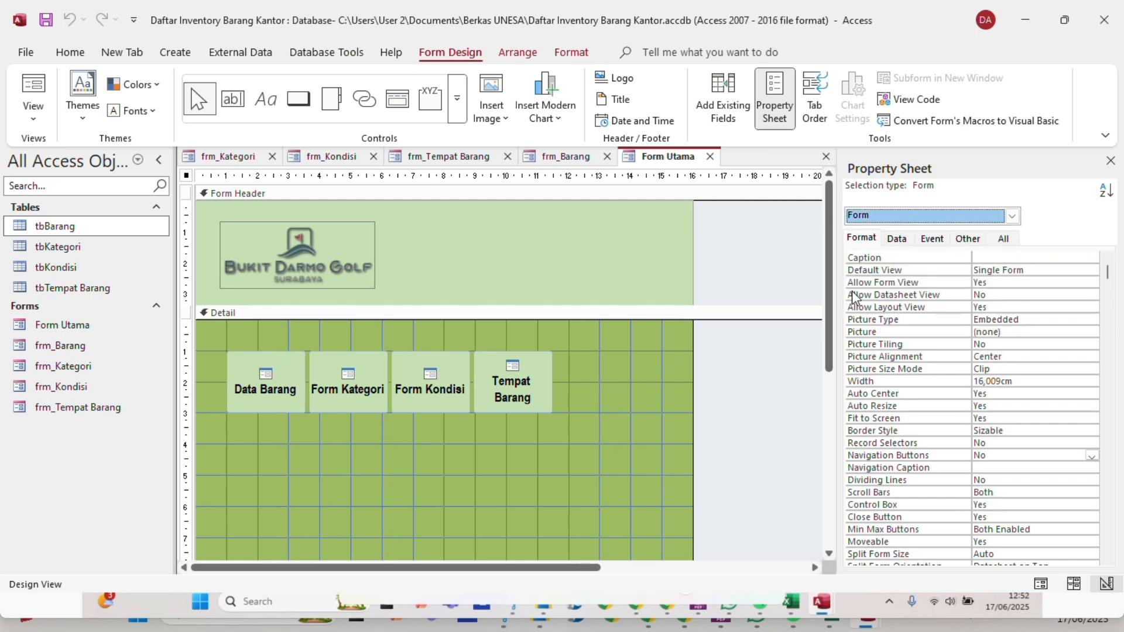
click(932, 238)
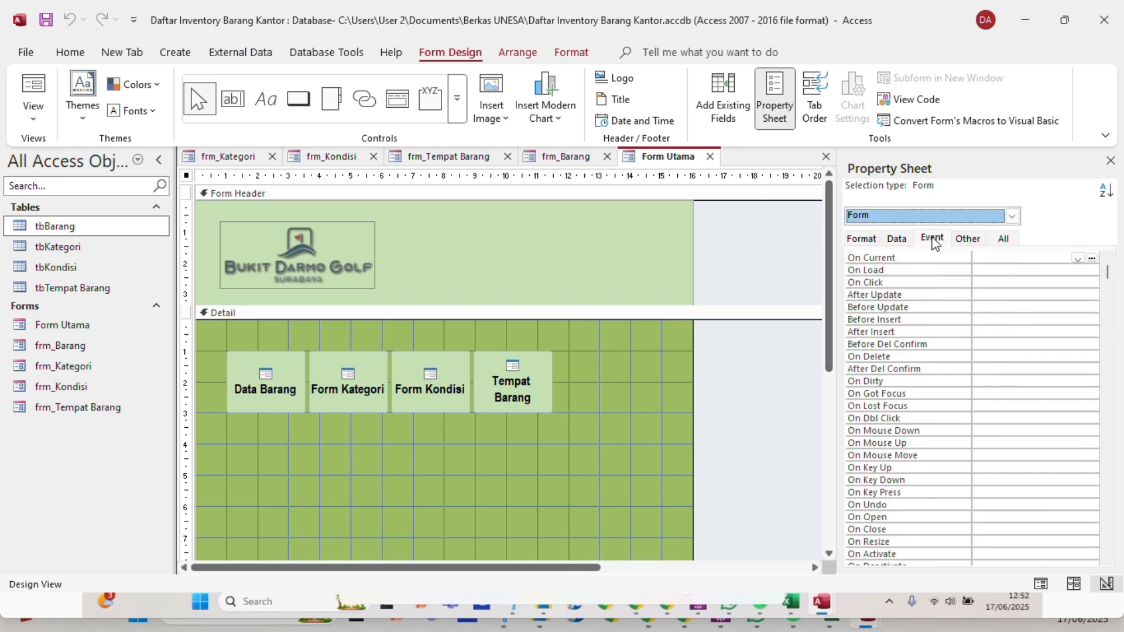
click(1057, 270)
click(1092, 270)
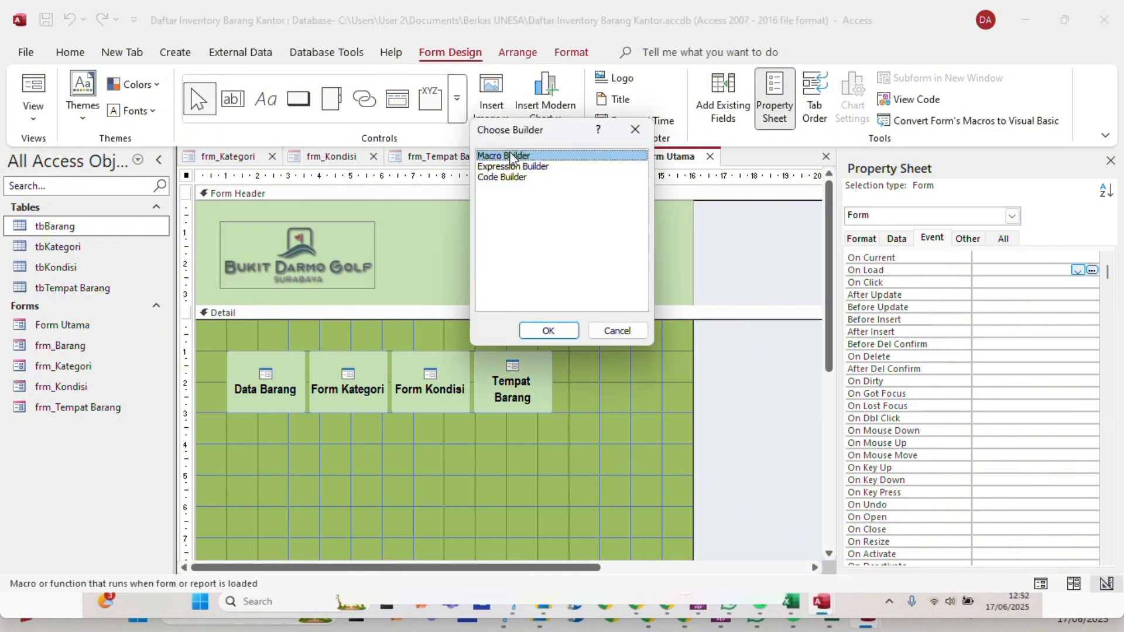
click(559, 329)
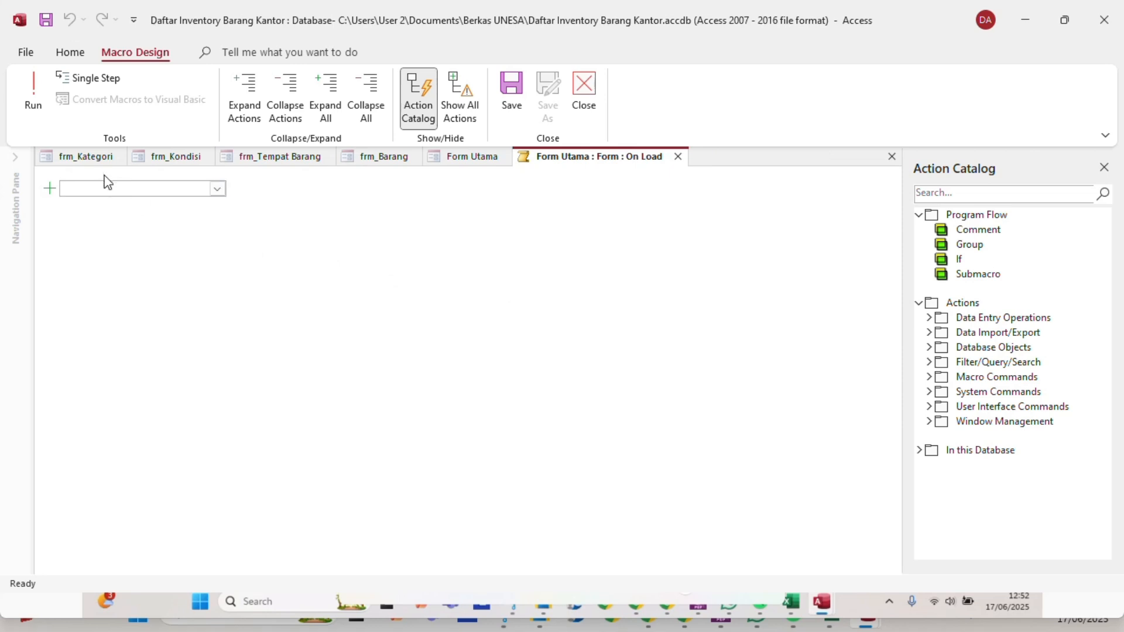
Add a MaximizeWindow action to the form's On Load macro, save the macro and close it.
text(M)
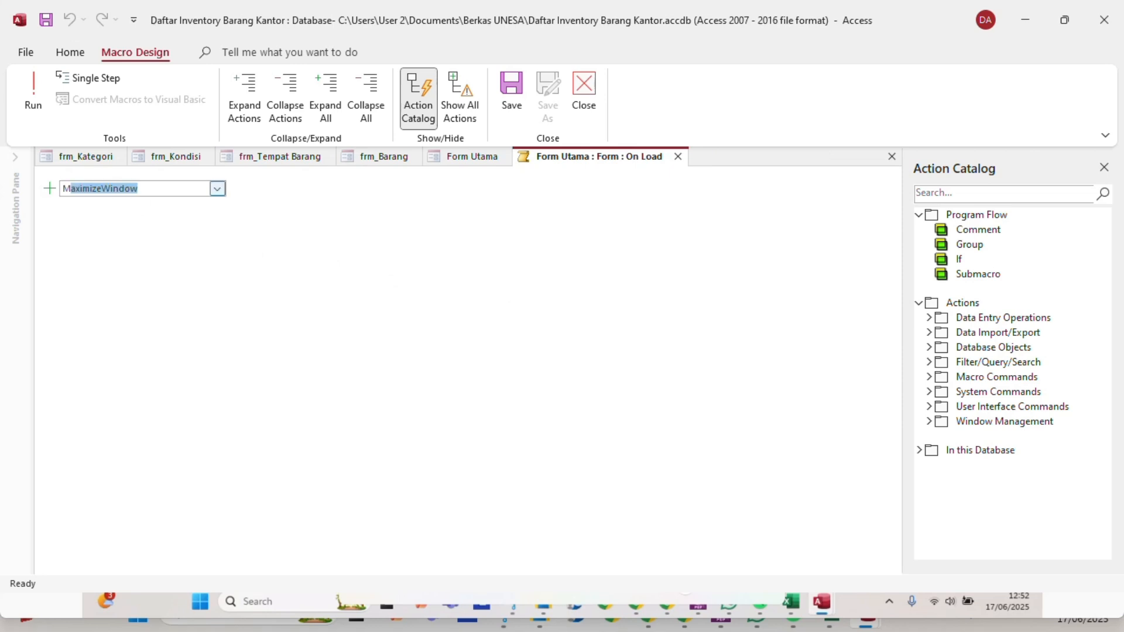
text(ax)
key(Return)
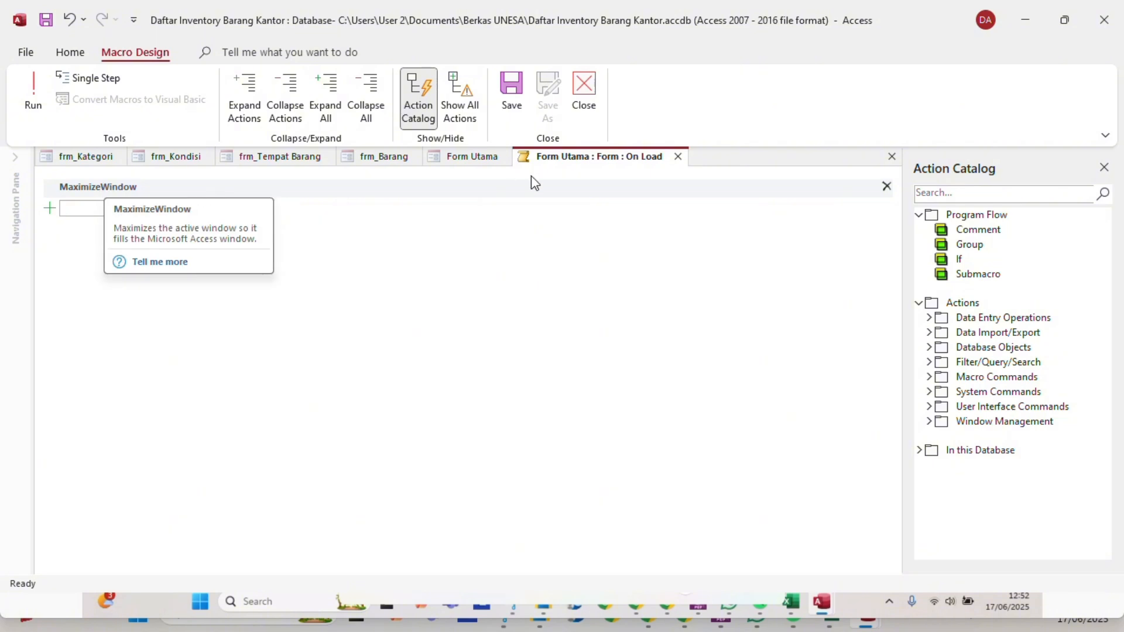
right_click(545, 155)
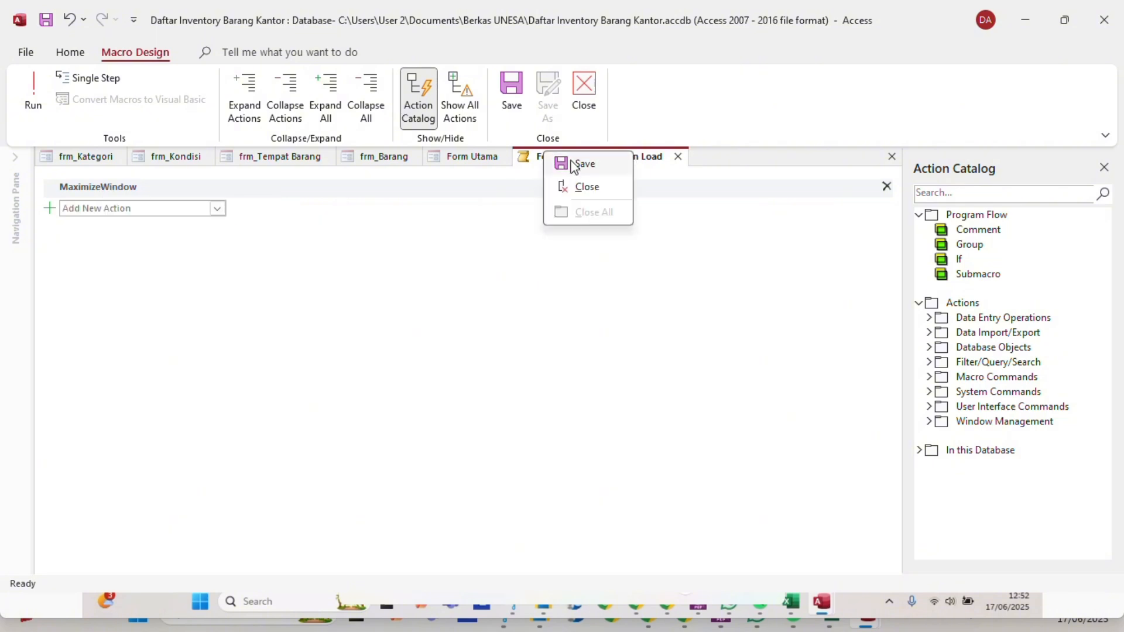
right_click(560, 159)
click(597, 195)
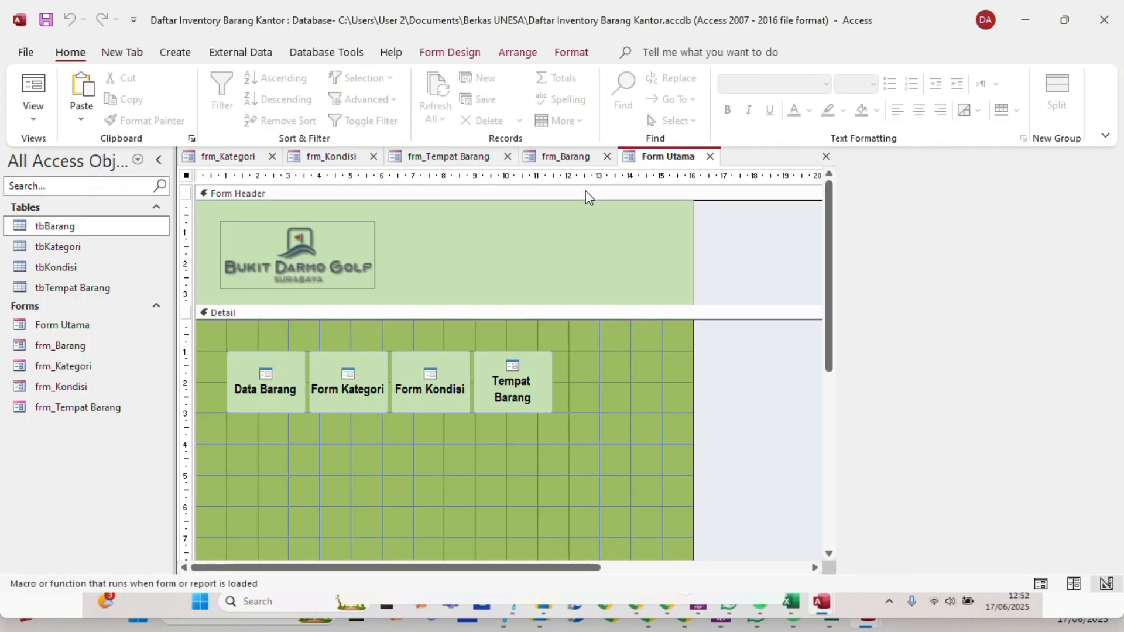
Save Form Utama and open it in Form View.
right_click(665, 151)
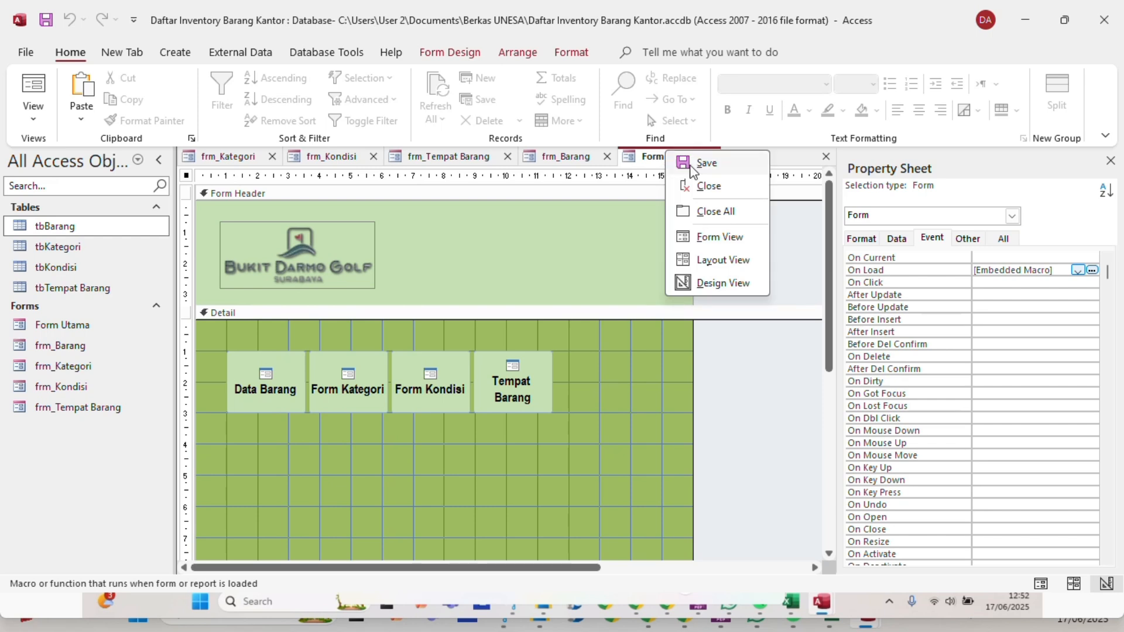
click(691, 164)
right_click(652, 159)
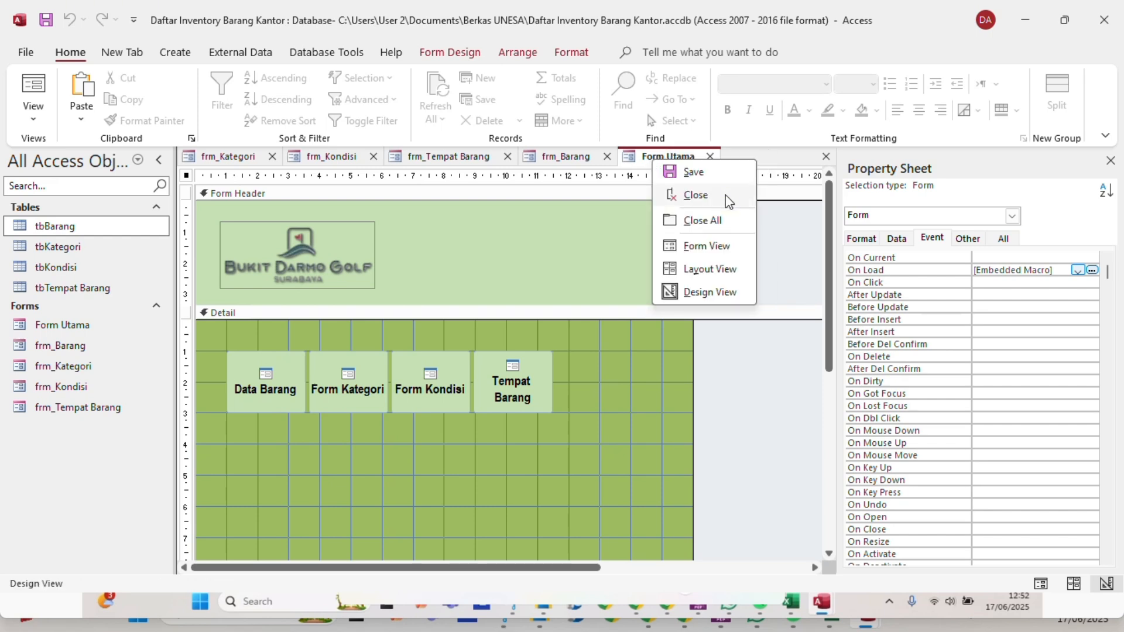
click(720, 250)
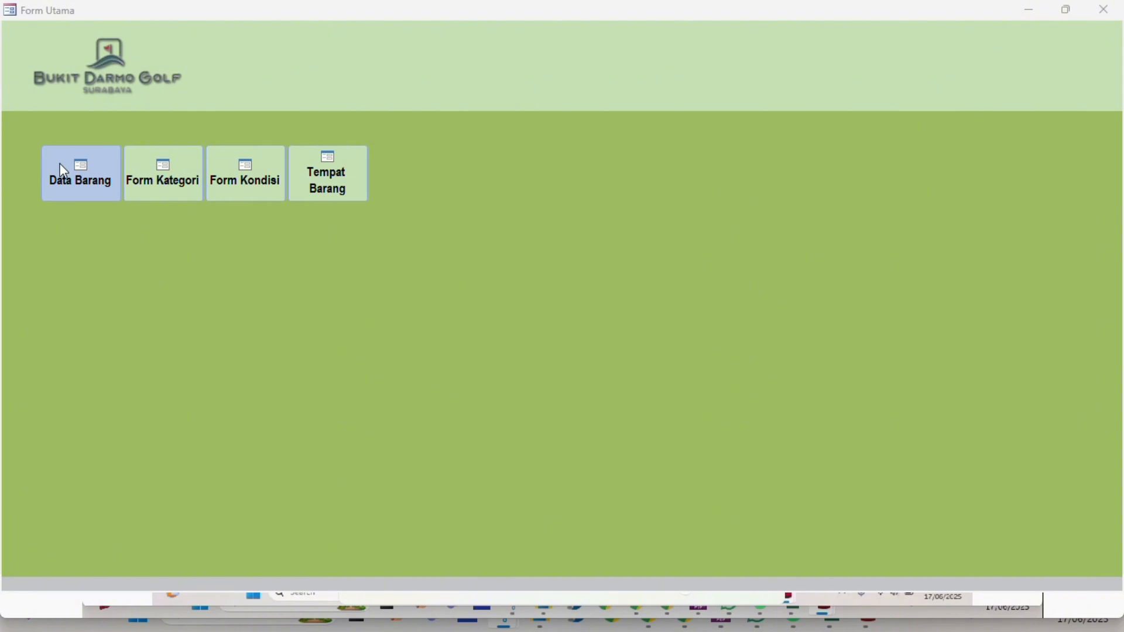
Open Form Kategori from the main menu, enter Kendaraan as a new category and save the record.
click(177, 186)
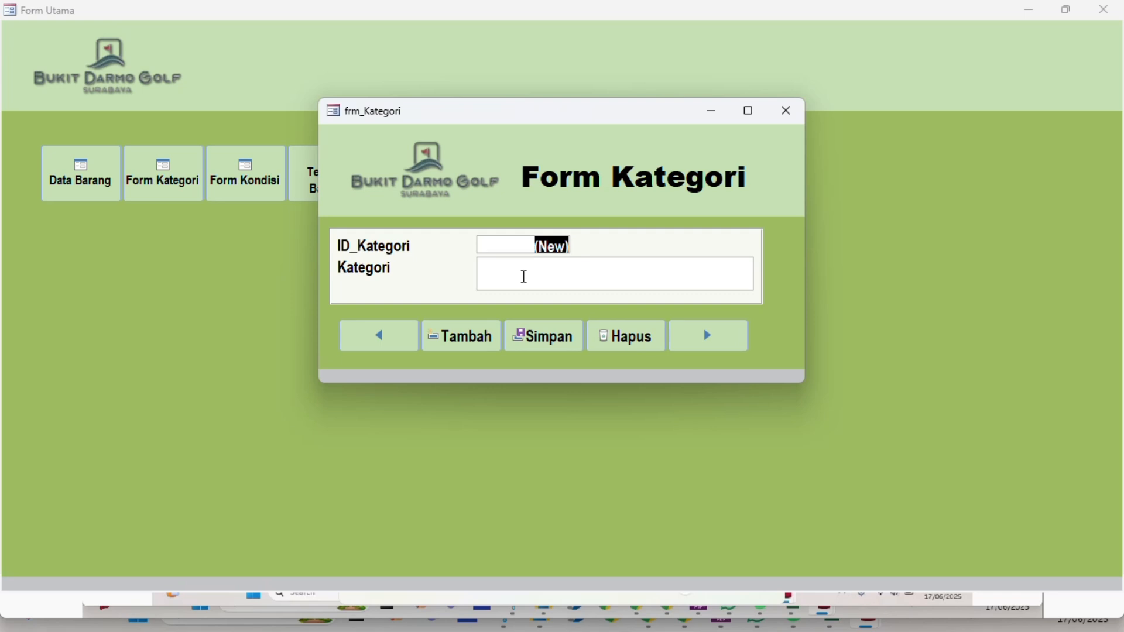
key(Caps_Lock)
click(525, 277)
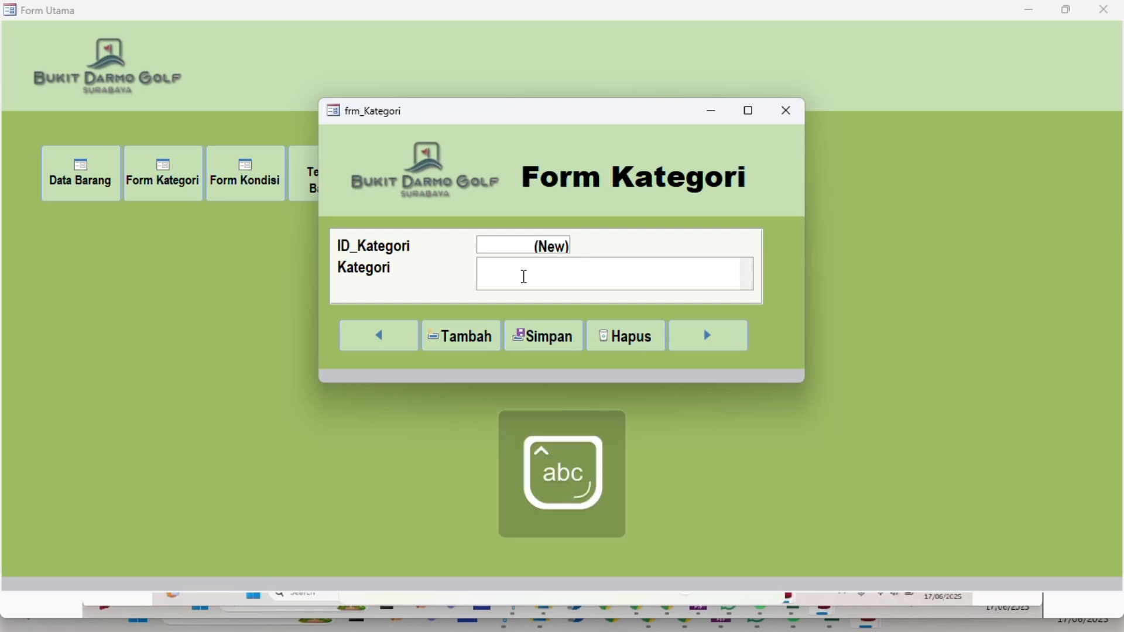
text(Kend)
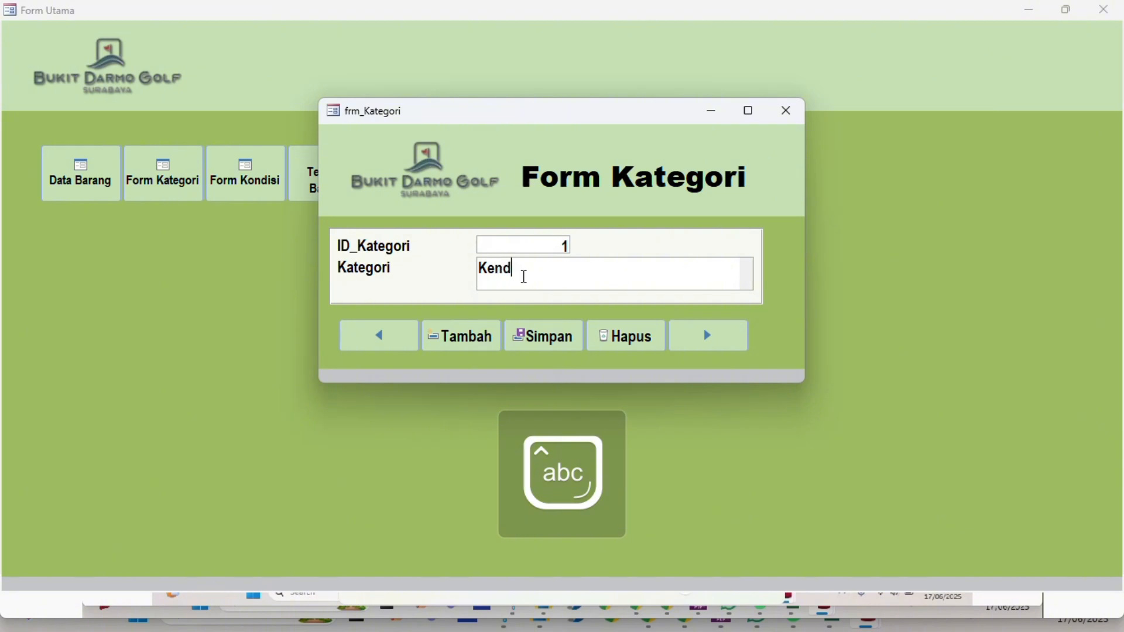
text(araan)
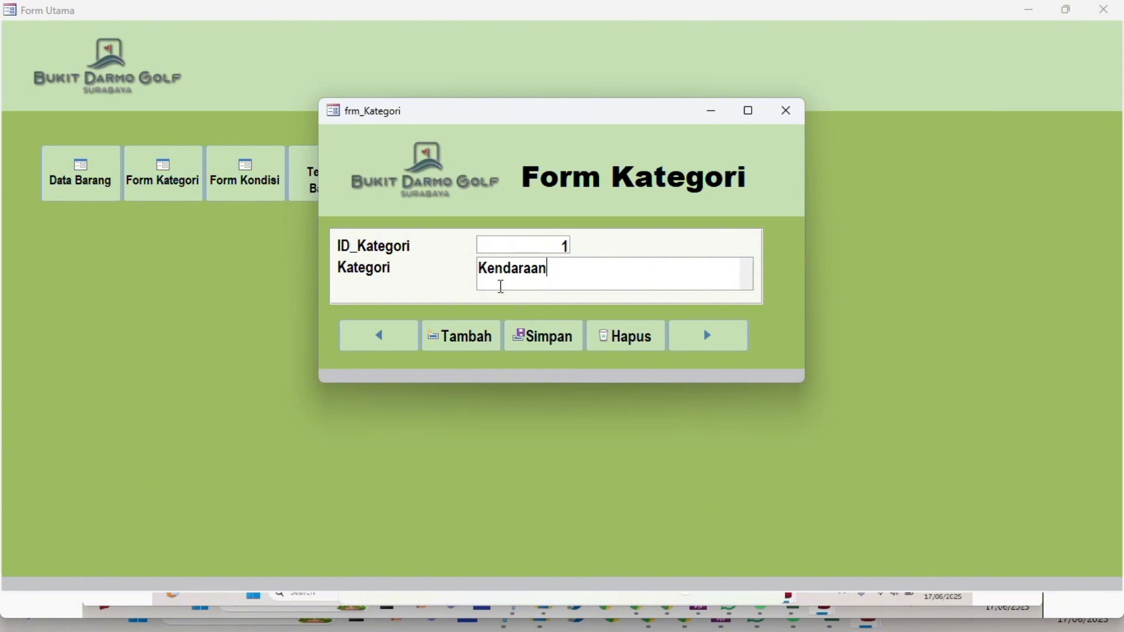
click(535, 348)
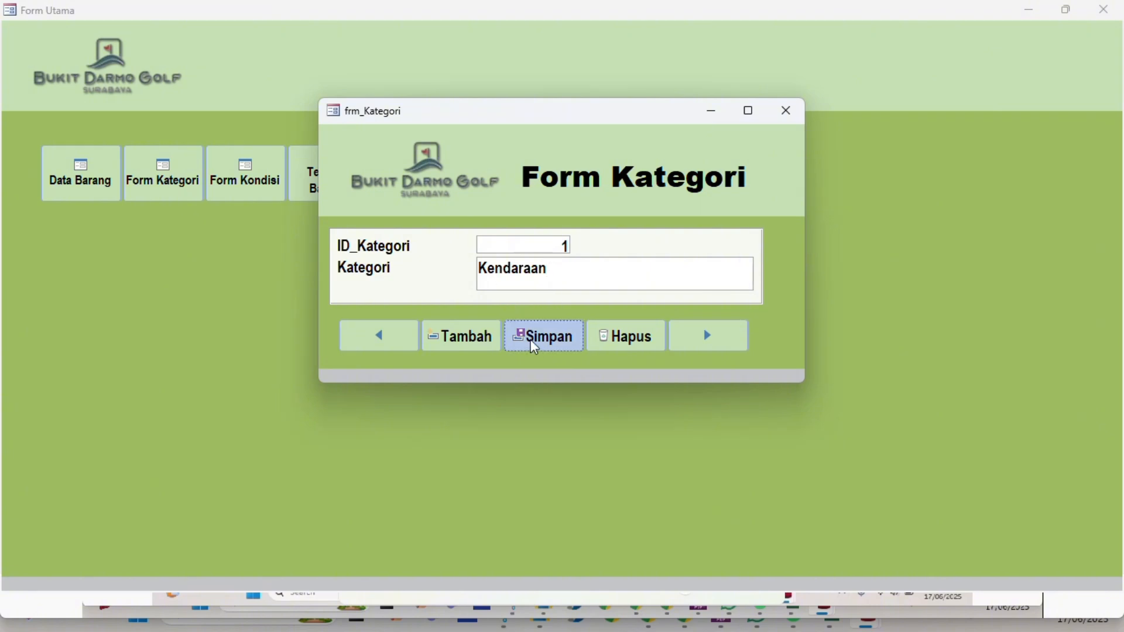
Page backward and forward through the category records, finishing on a blank record, and close Form Kategori.
click(408, 335)
click(408, 336)
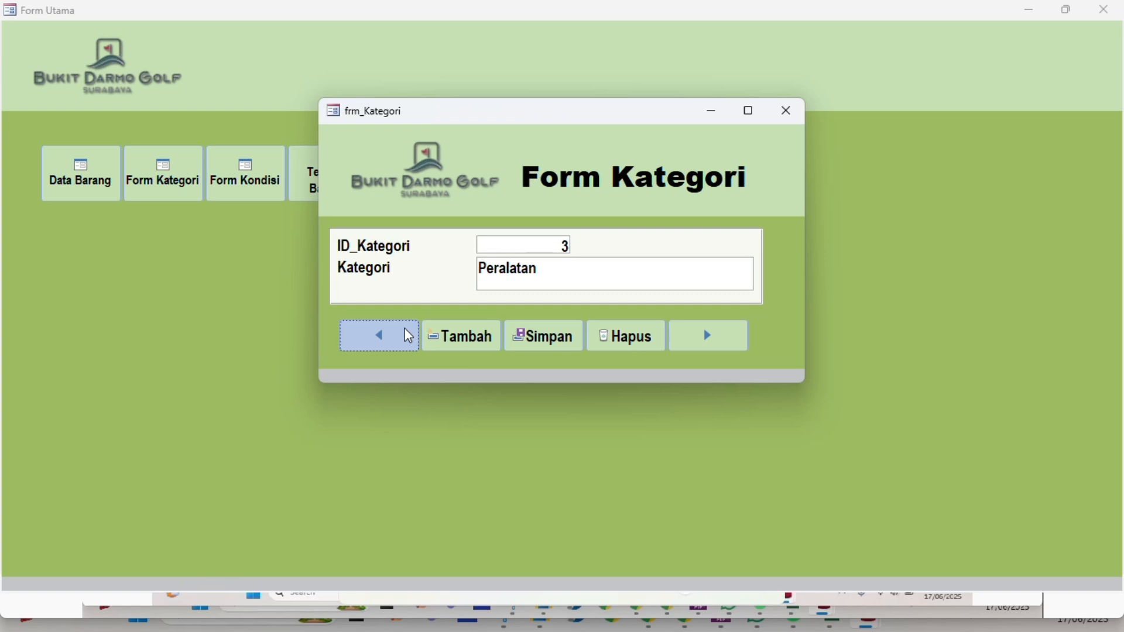
click(408, 336)
click(408, 336)
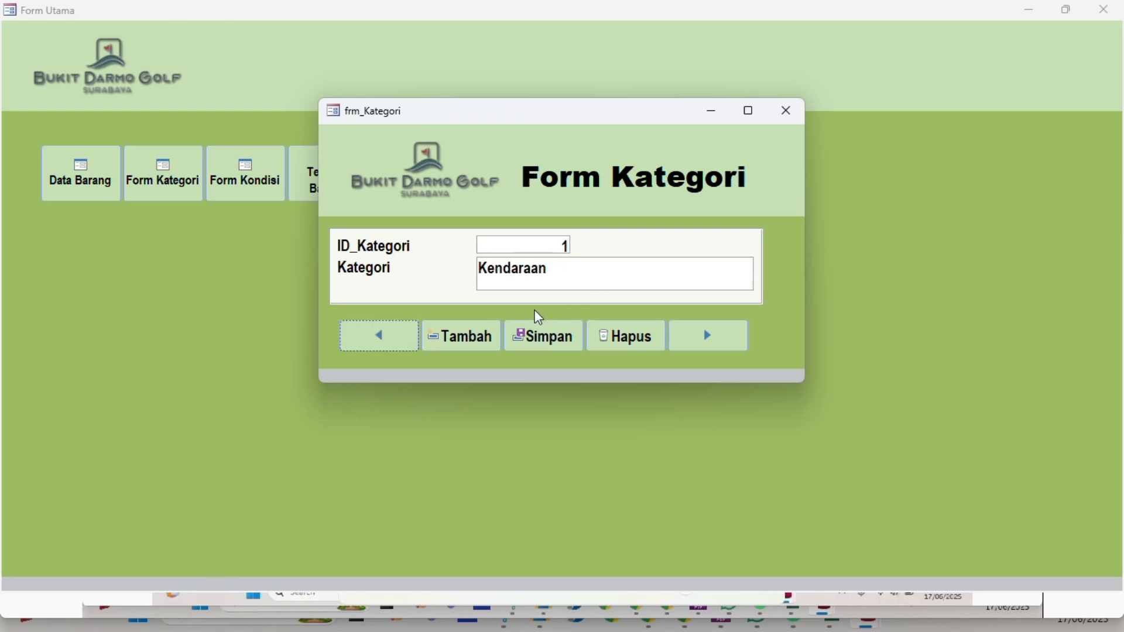
click(683, 333)
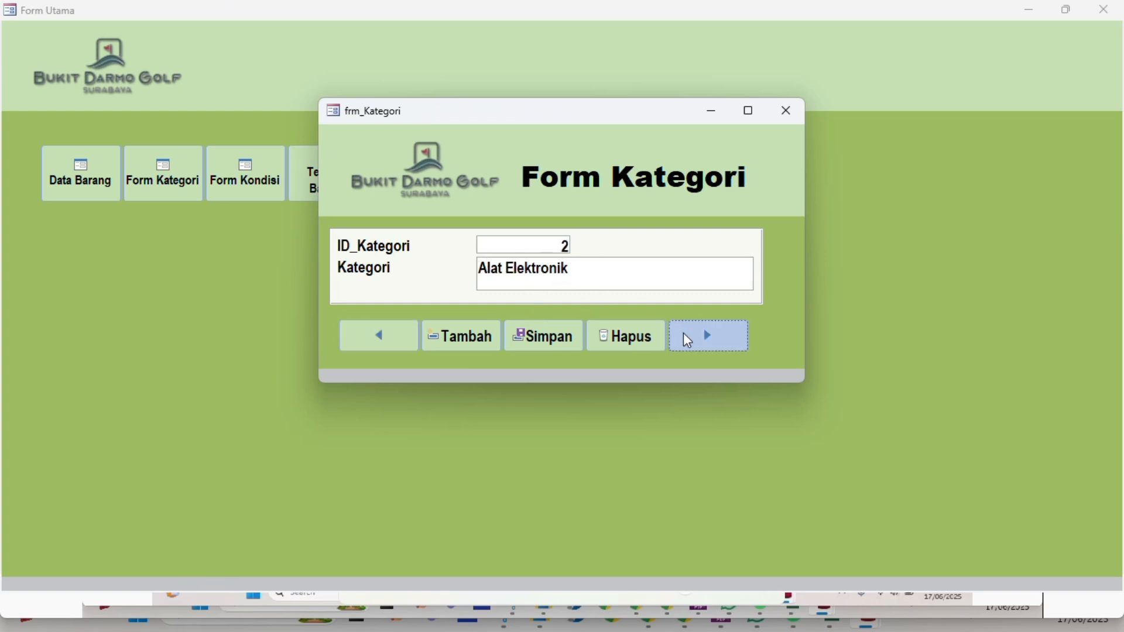
click(683, 332)
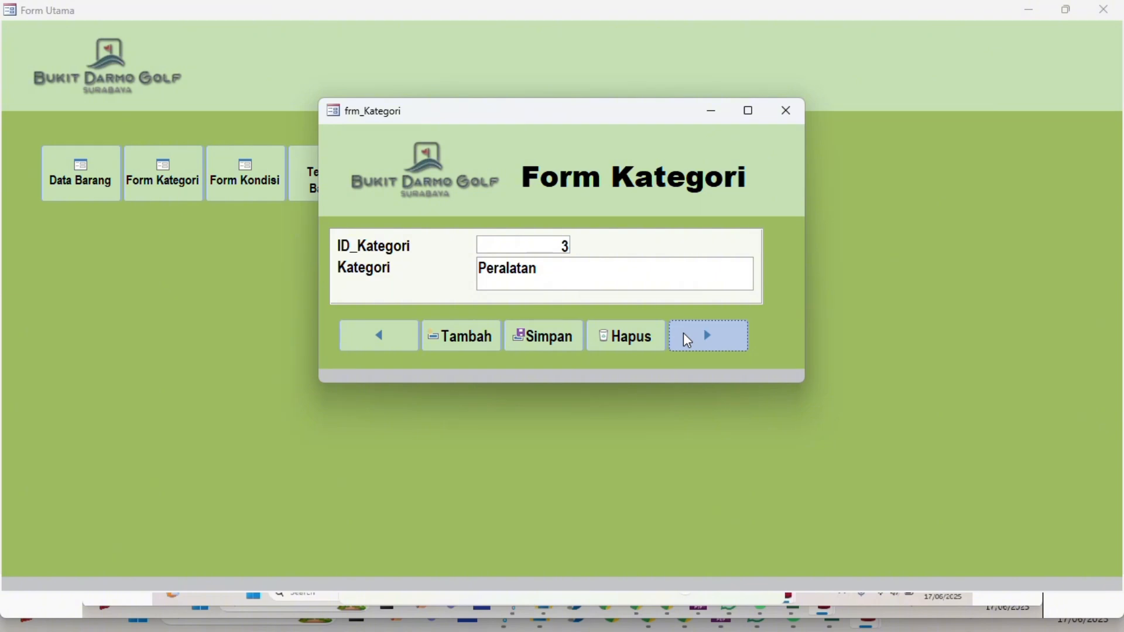
click(688, 340)
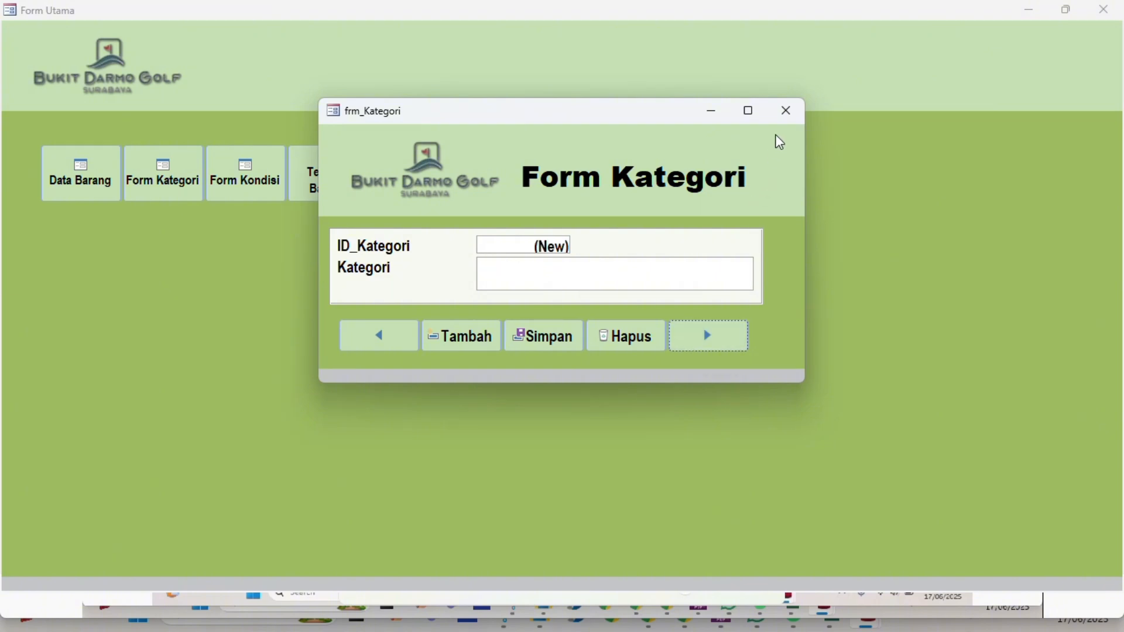
click(793, 113)
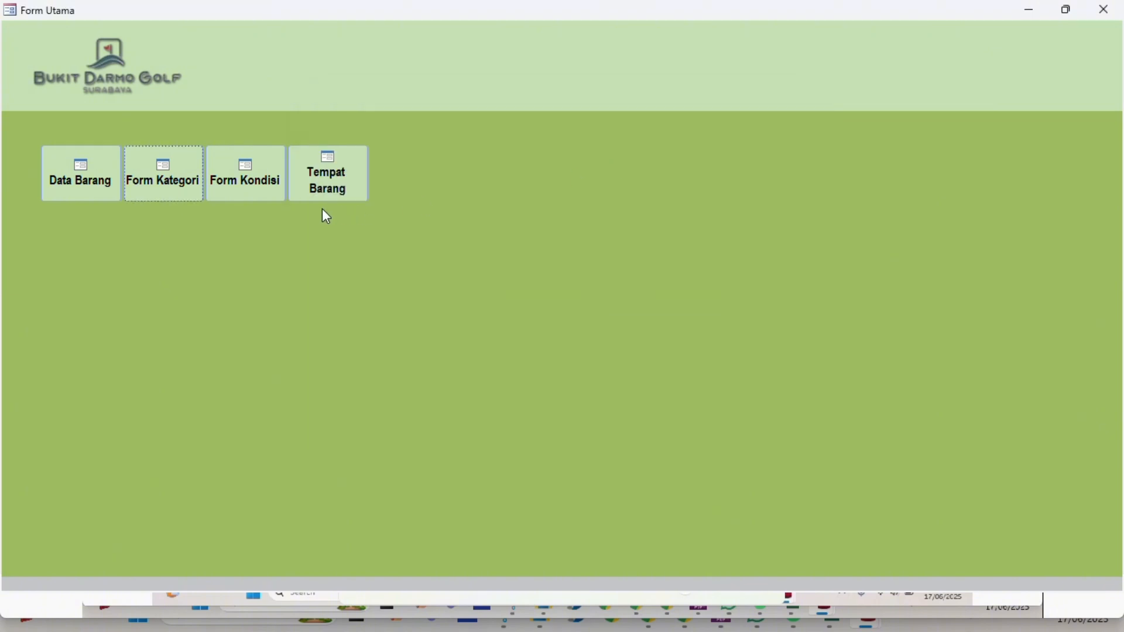
Open Form Kondisi from the main menu, page through its condition records, go to a blank new record and close the form.
click(267, 189)
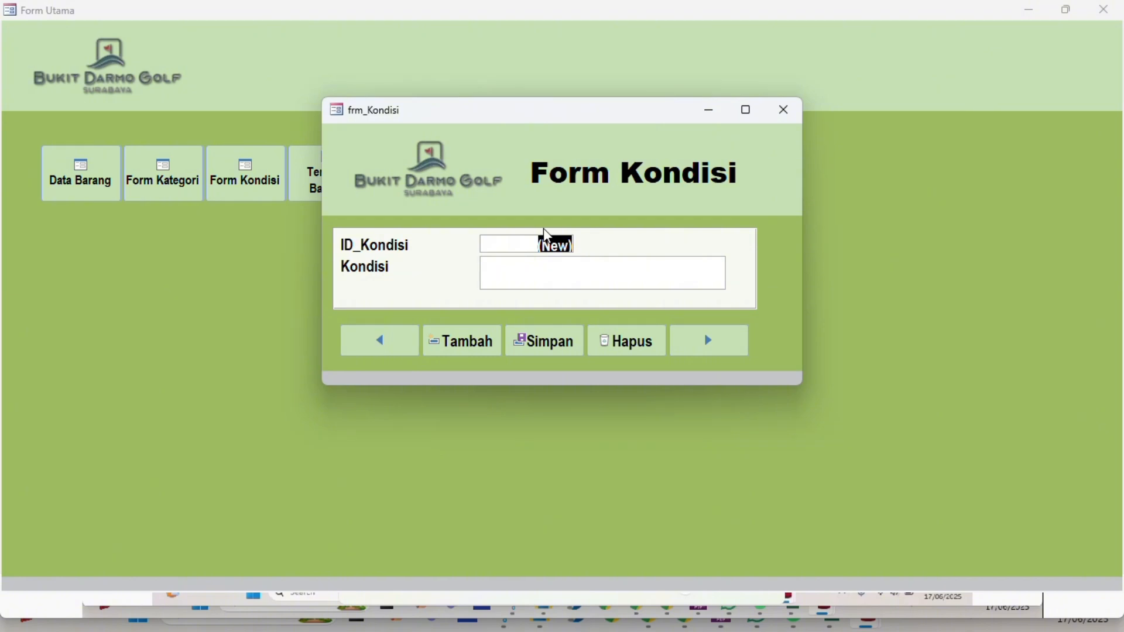
click(544, 265)
click(414, 354)
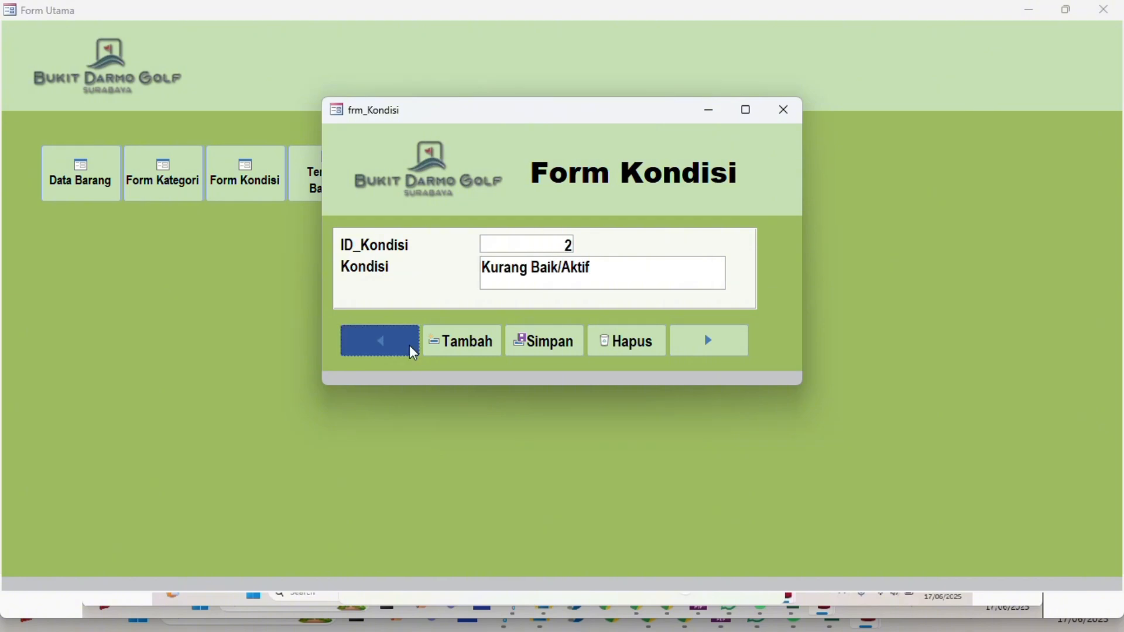
click(412, 351)
click(411, 349)
click(562, 248)
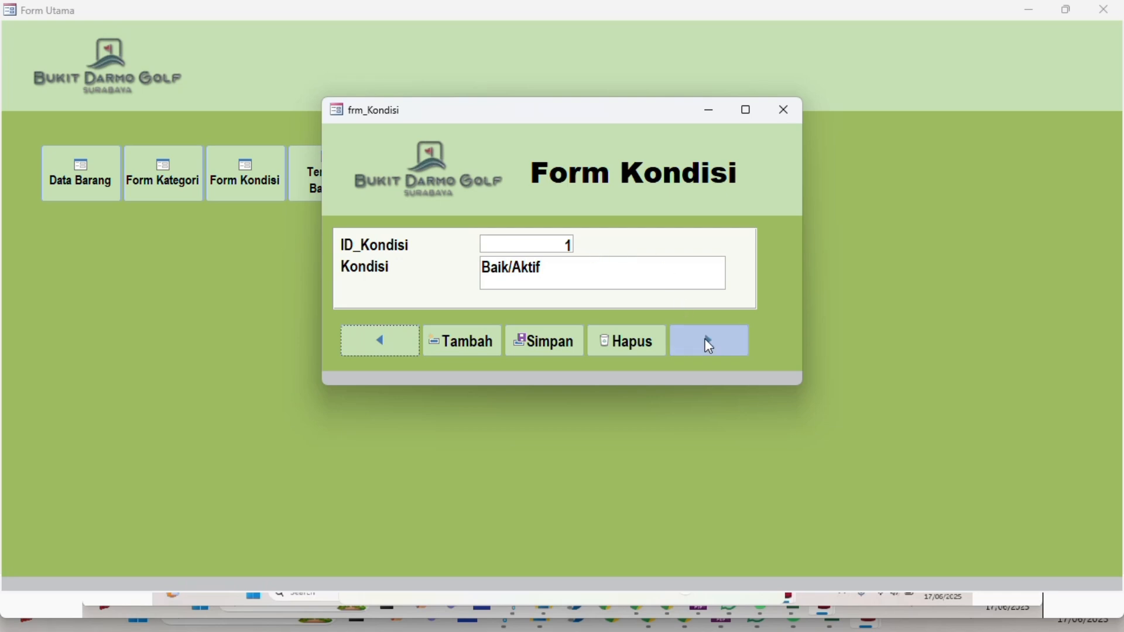
click(711, 348)
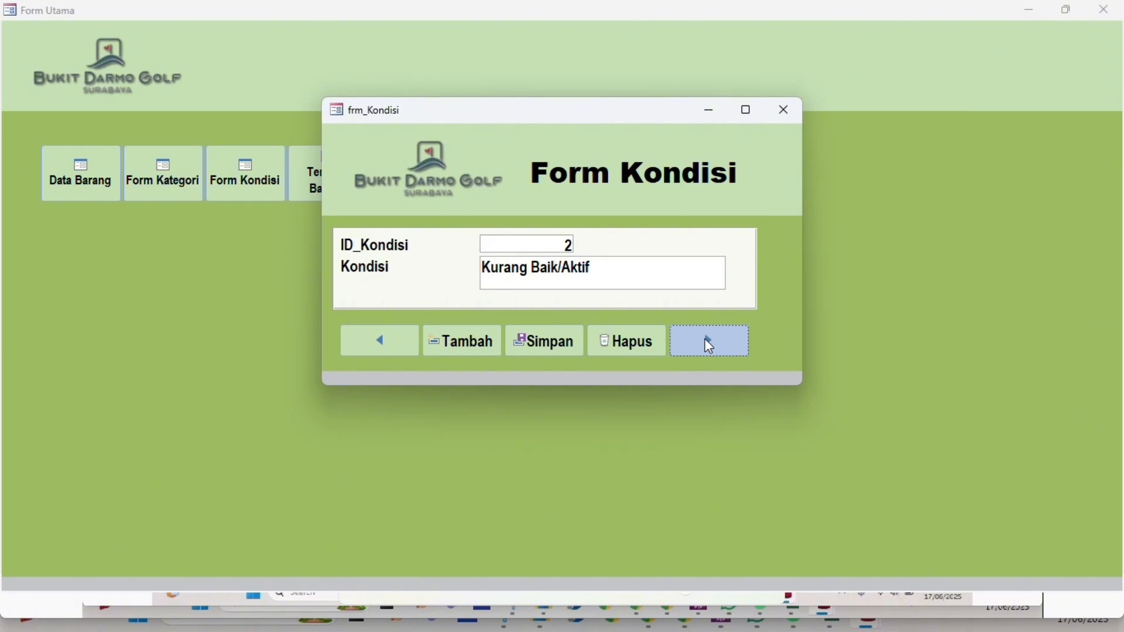
click(706, 339)
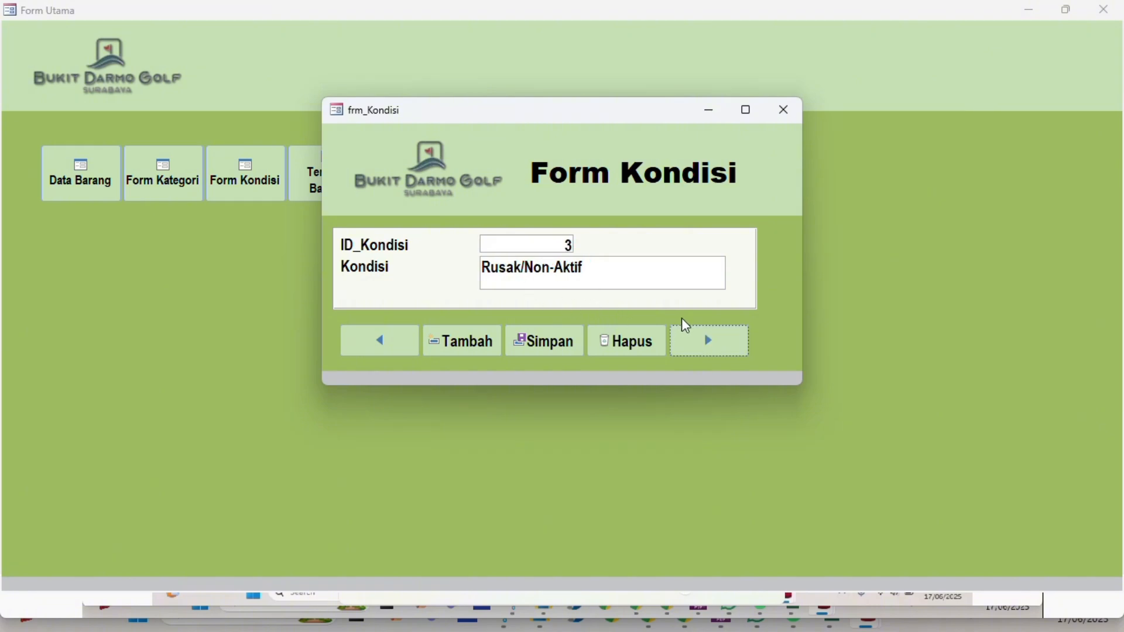
click(489, 341)
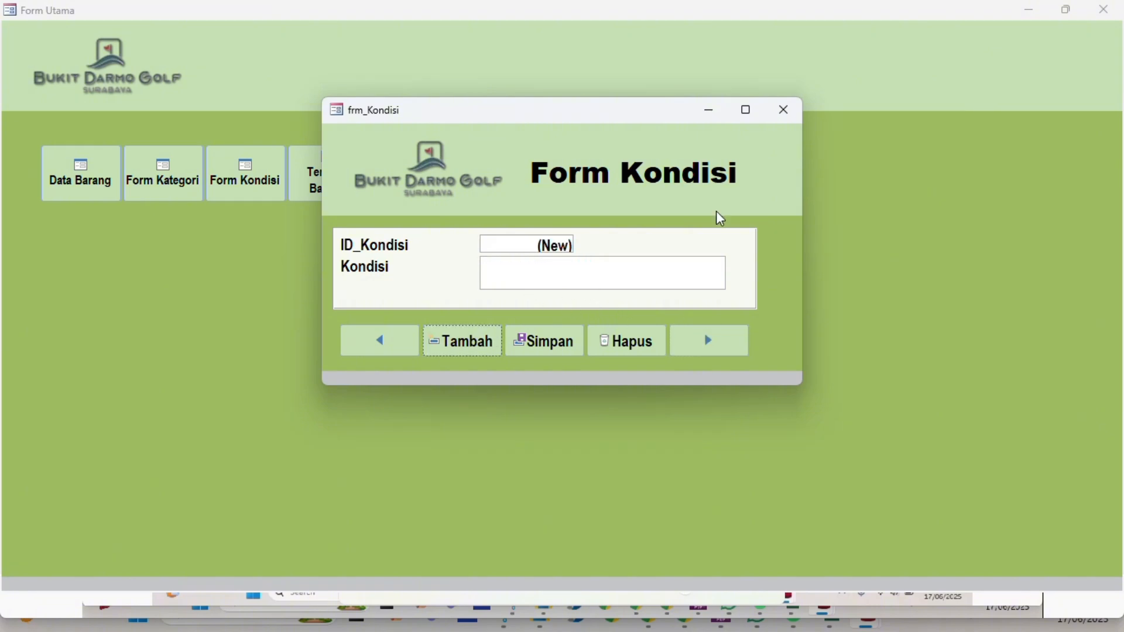
click(785, 123)
Open the Tempat Barang form from the main menu, page backward and forward through its location records and close the form.
click(325, 186)
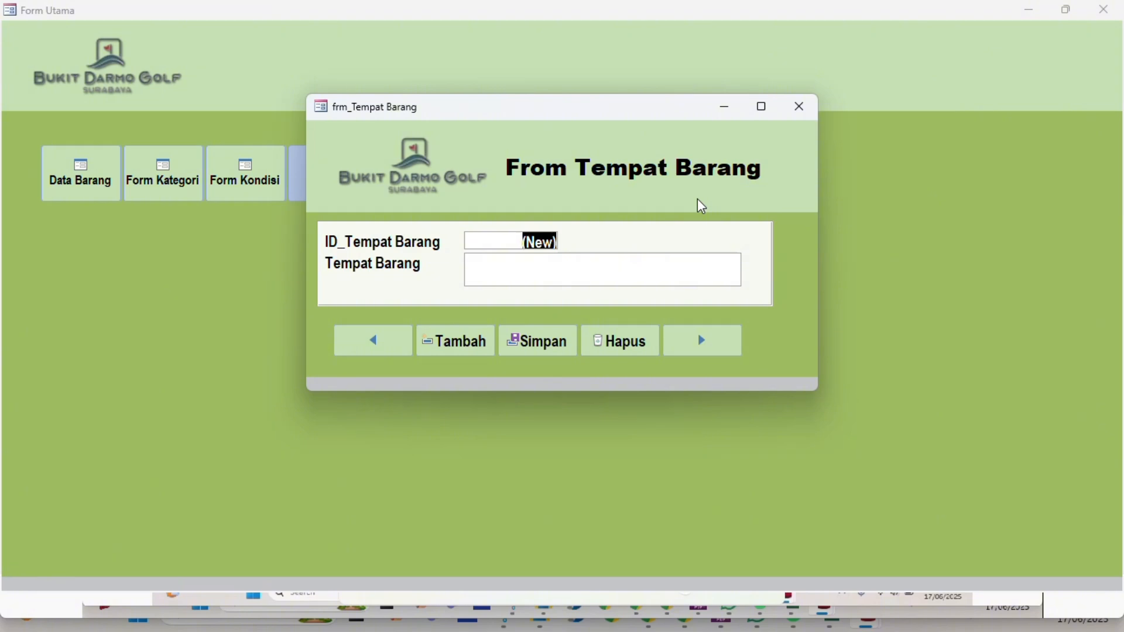
click(394, 342)
click(395, 344)
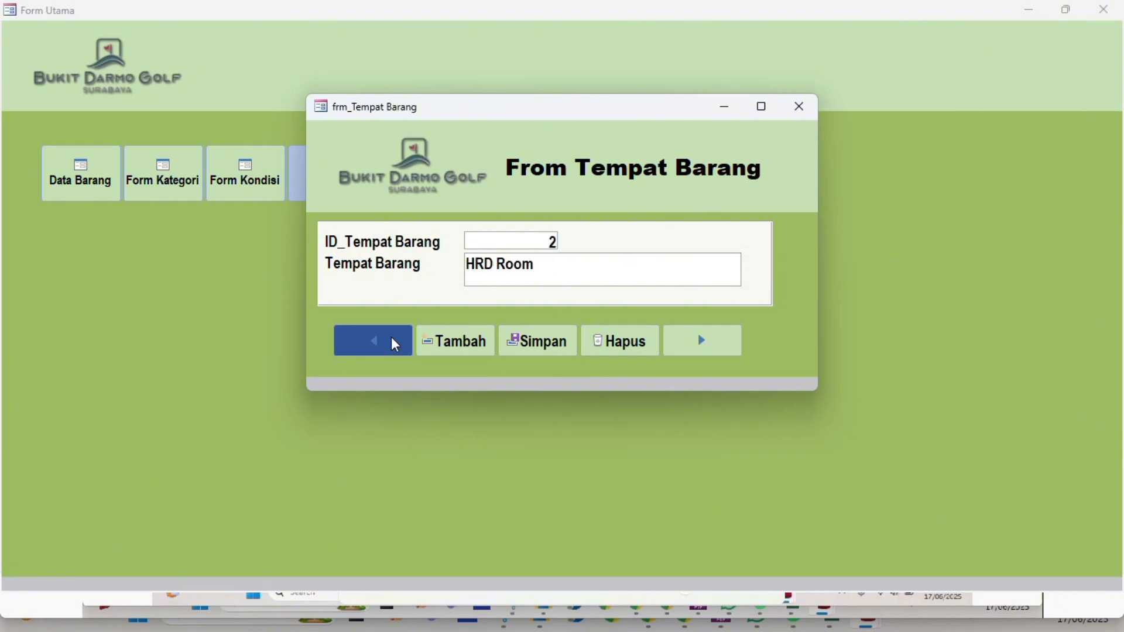
click(396, 344)
click(390, 340)
click(583, 257)
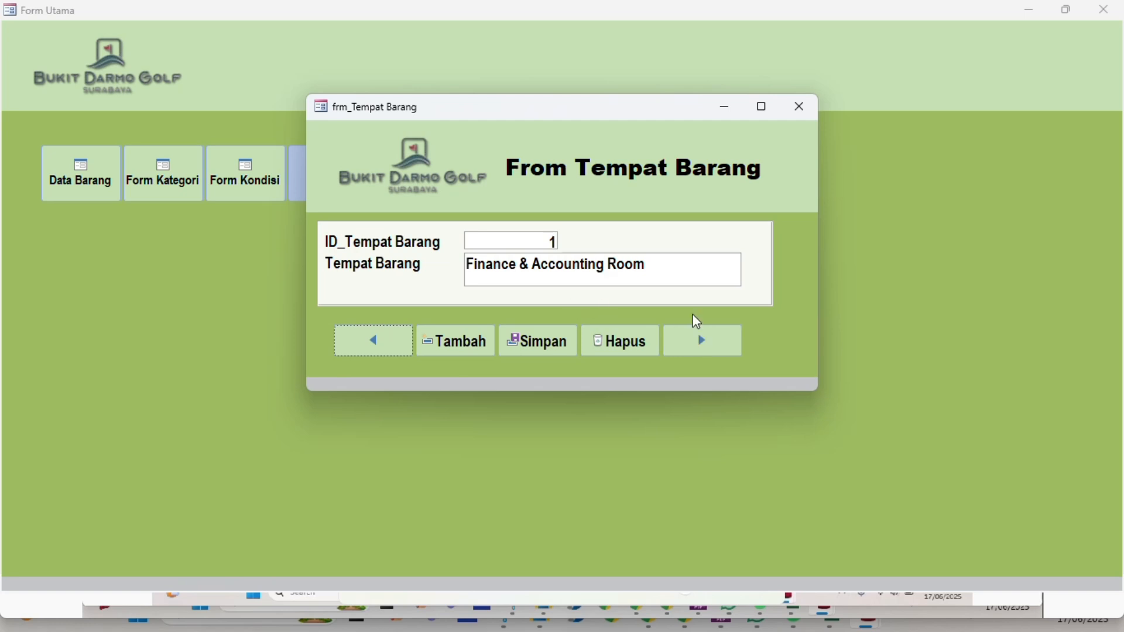
click(715, 338)
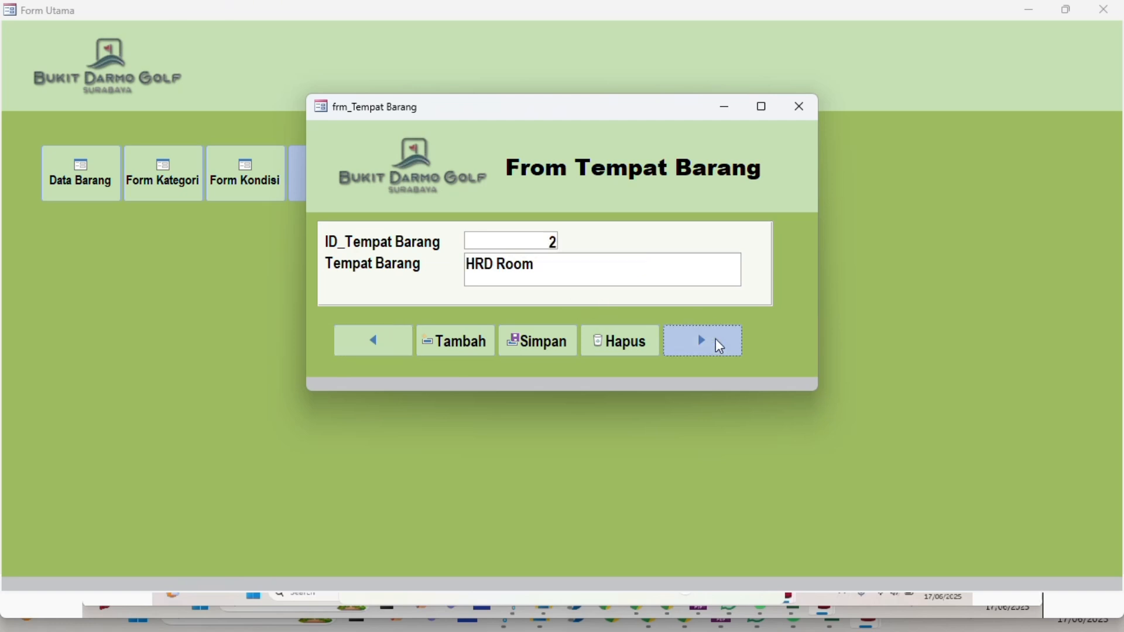
click(716, 339)
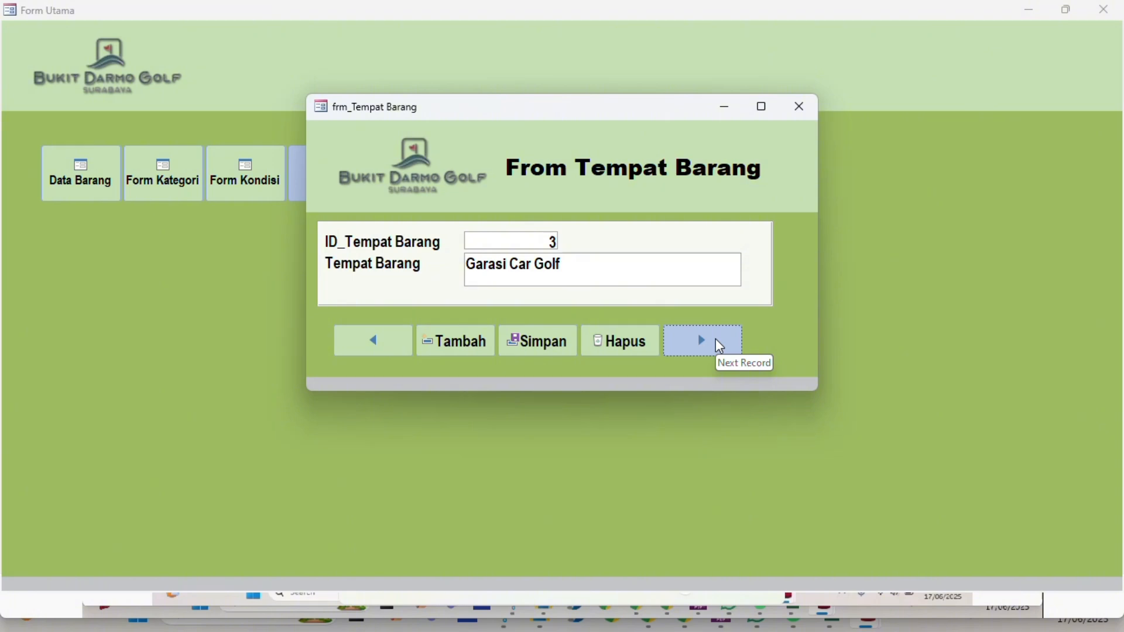
click(716, 340)
click(715, 340)
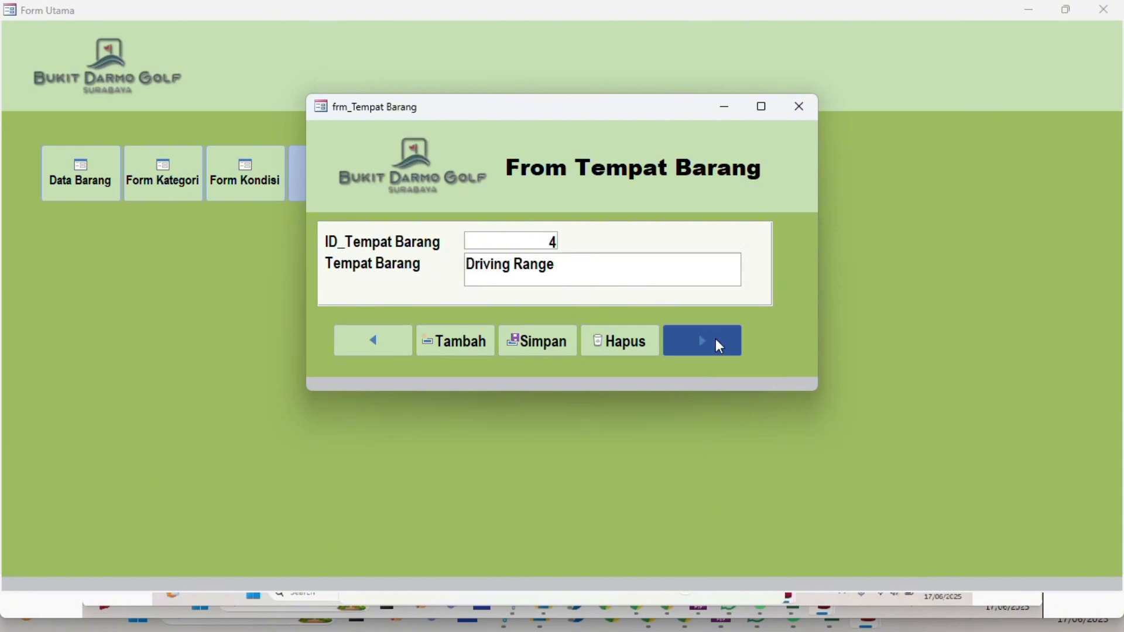
click(797, 109)
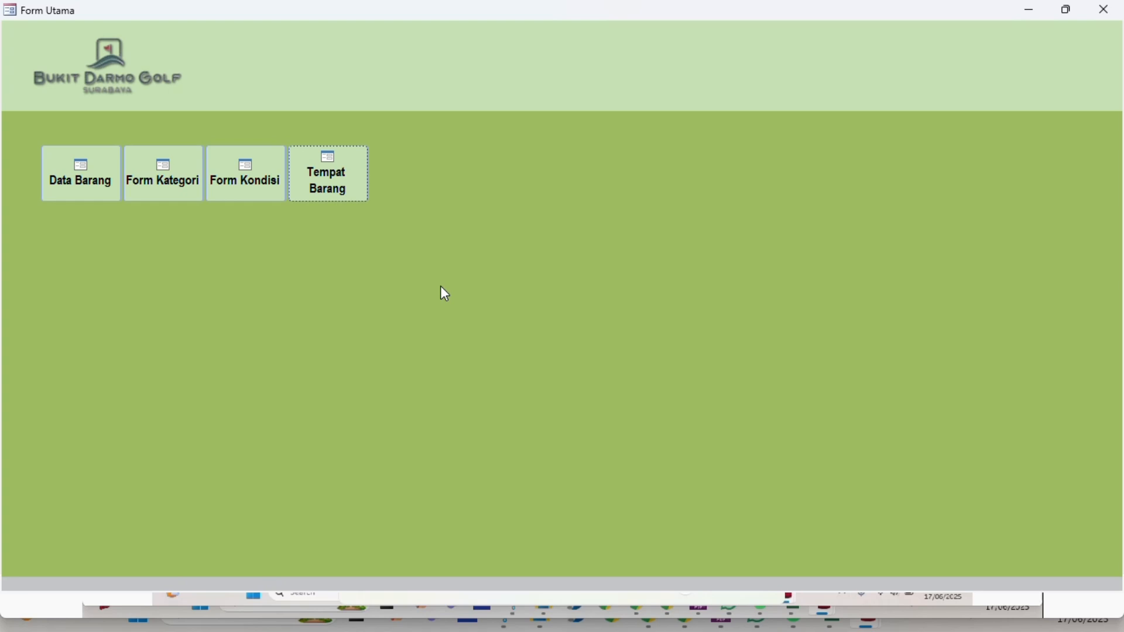
Open Form Data Barang from the main menu, list the ID_Kategori choices and save the item record.
click(106, 182)
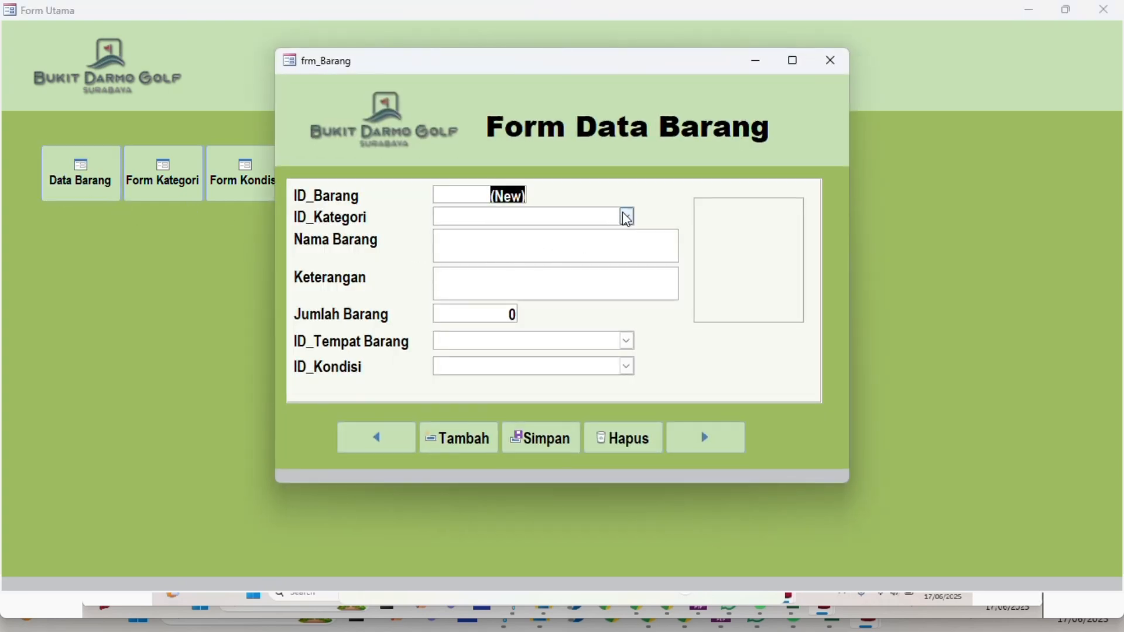
click(626, 218)
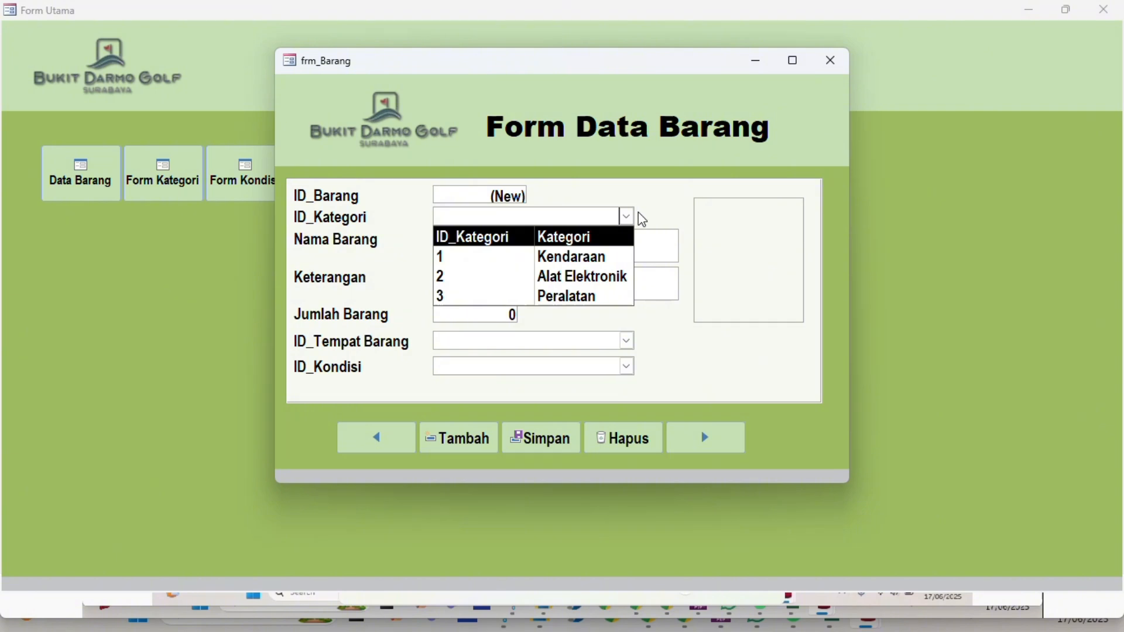
click(539, 436)
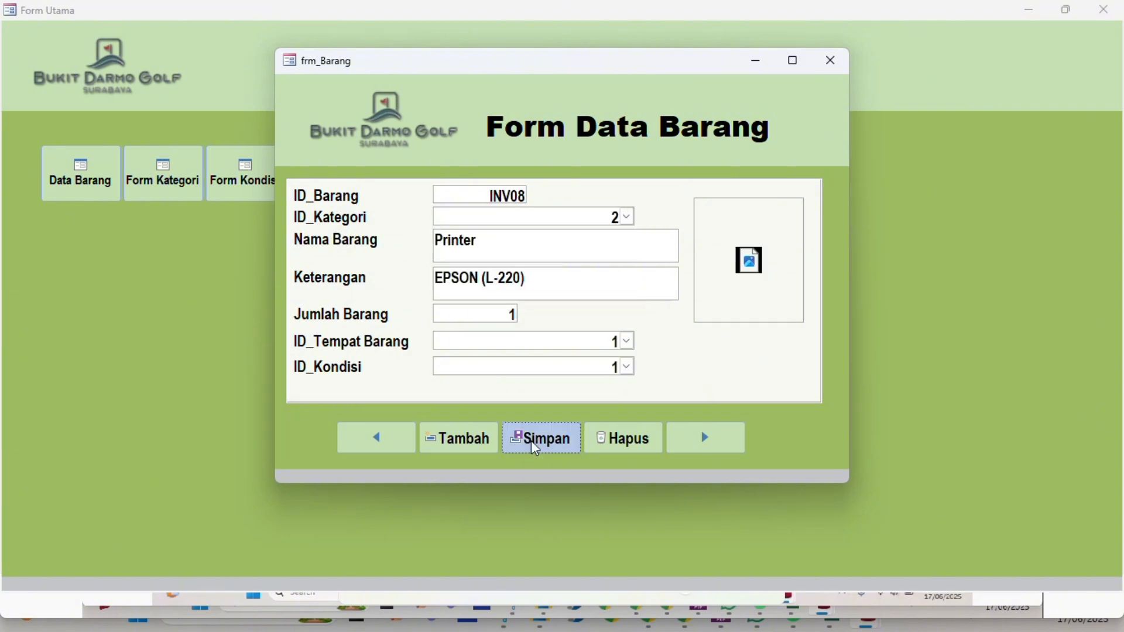
Page backward through the item records to the first one, INV01.
click(392, 455)
click(394, 456)
click(394, 456)
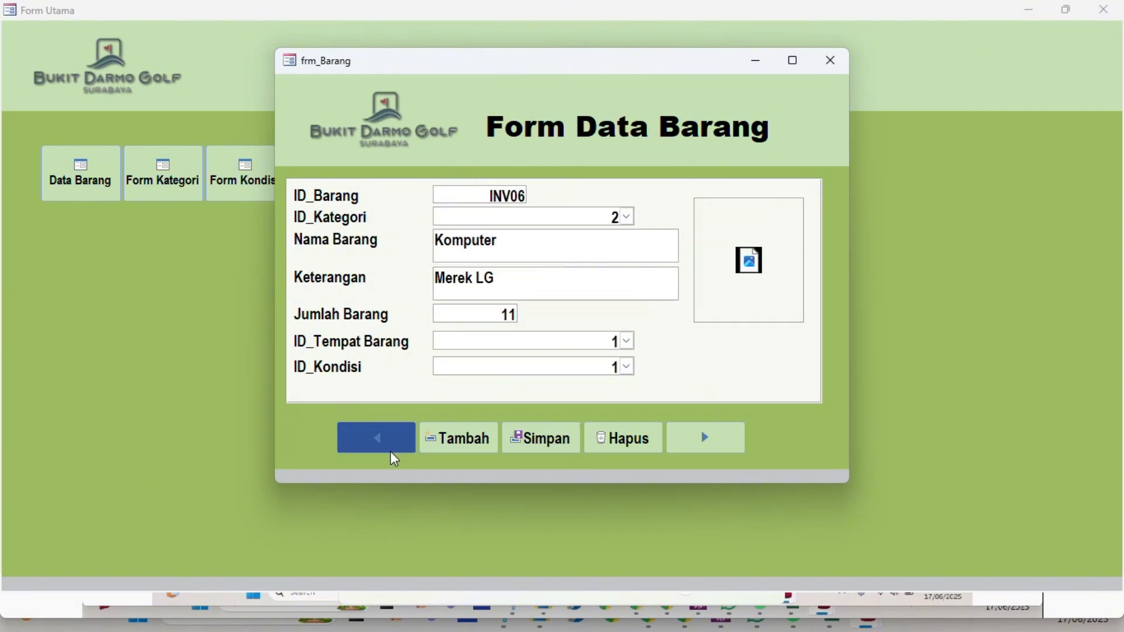
click(394, 457)
click(394, 457)
click(393, 456)
click(392, 456)
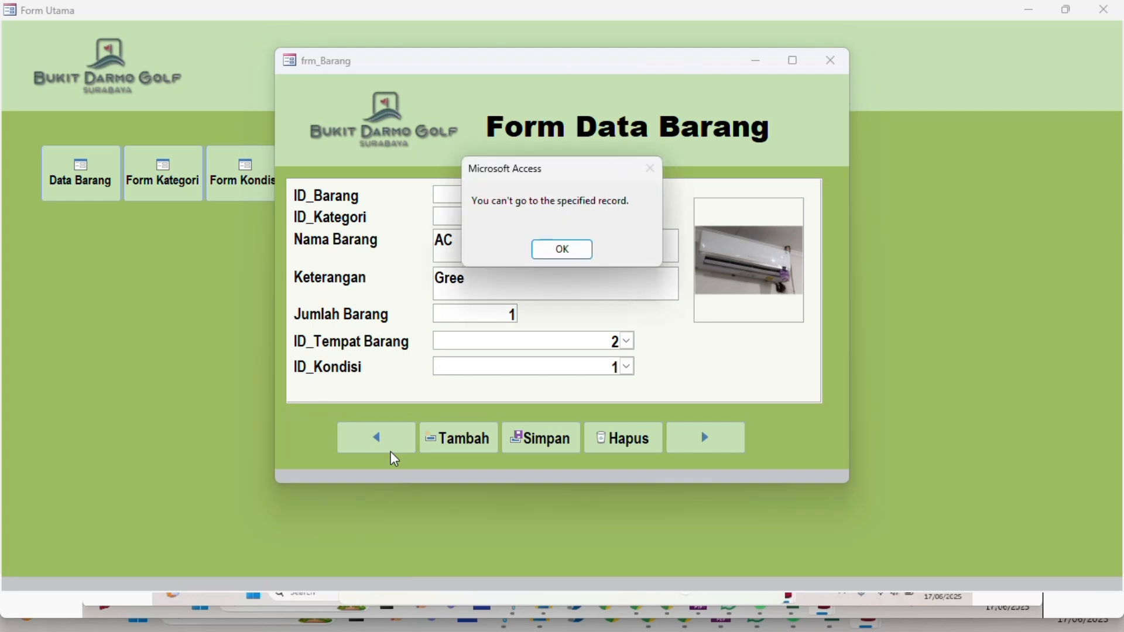
click(560, 251)
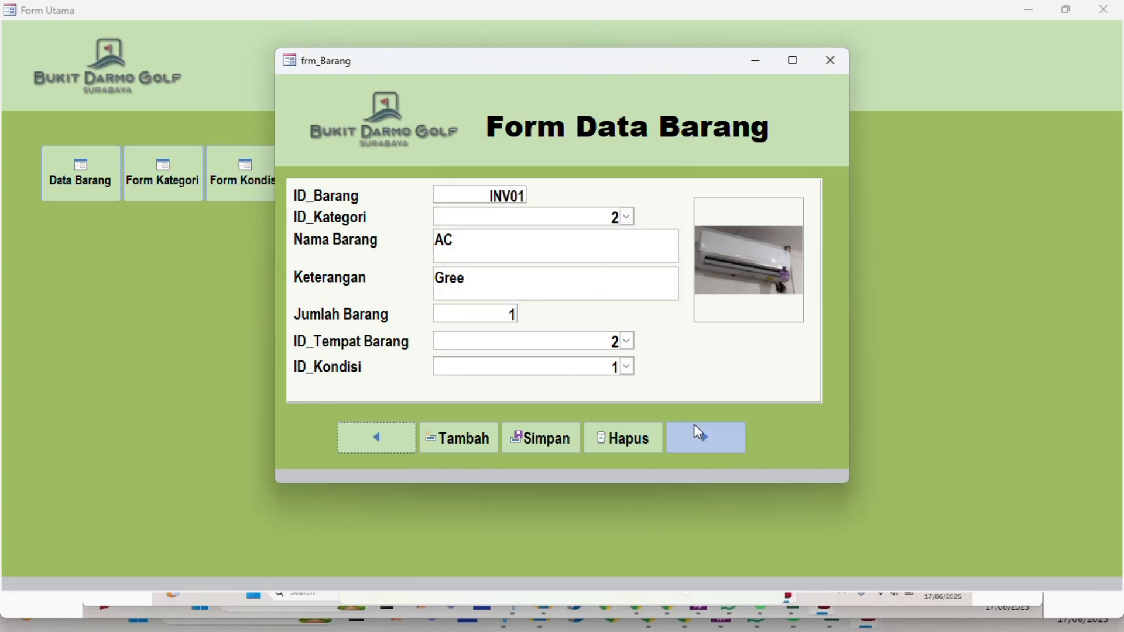
Change the Keterangan of item INV01 to Merek Gree and save the record.
click(436, 281)
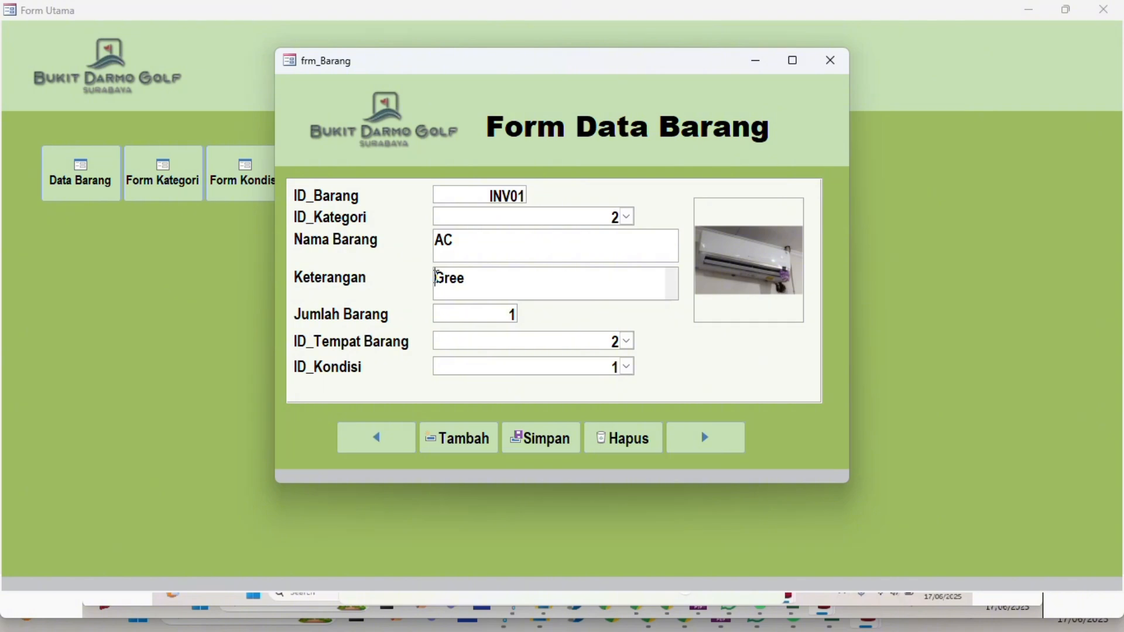
key(Caps_Lock)
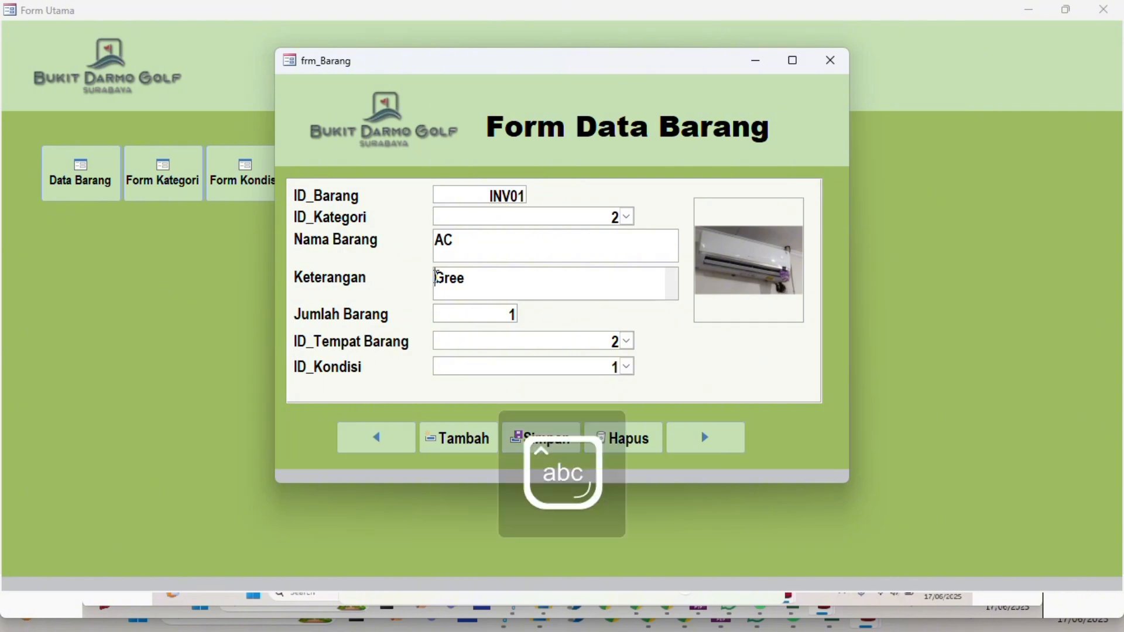
text(Merek)
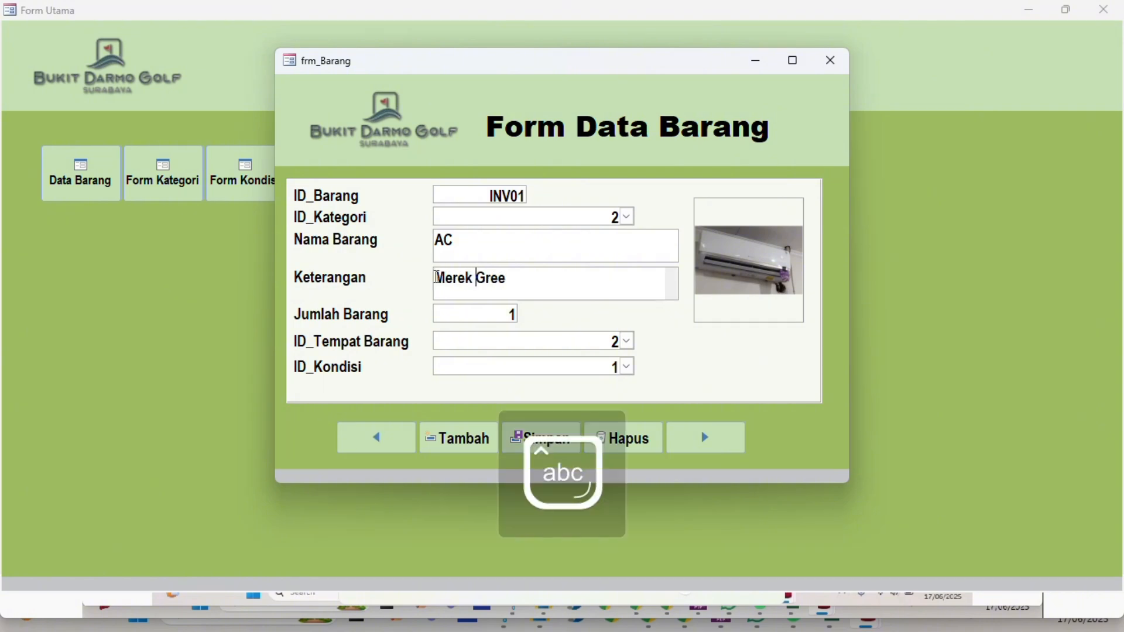
click(534, 441)
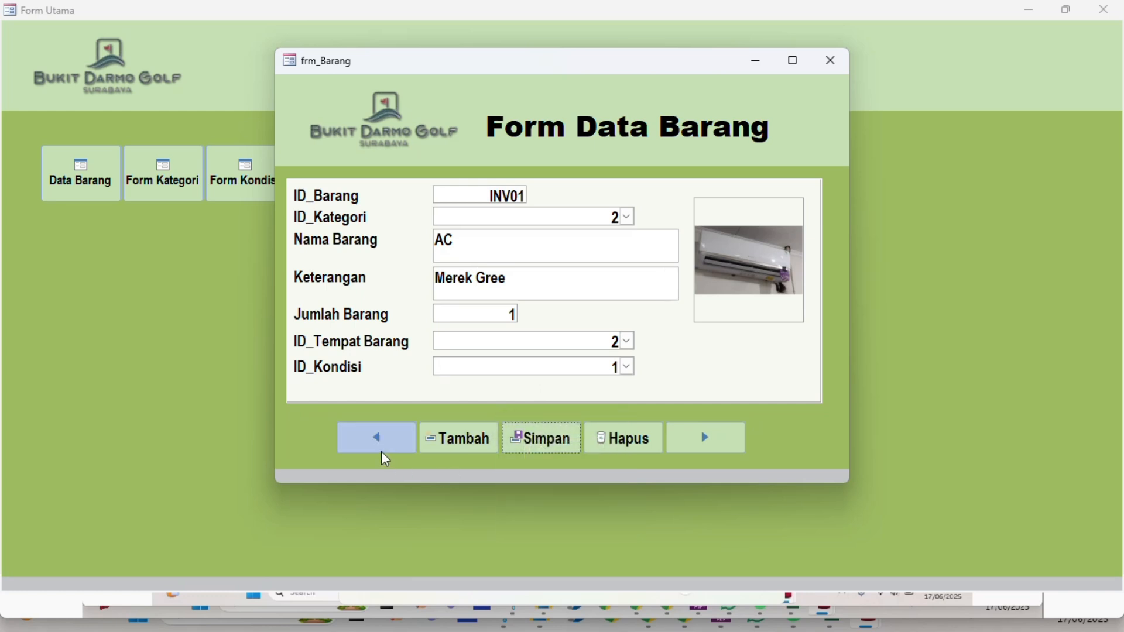
Page forward through the item records from INV01 past INV08, and close Form Data Barang and the main menu.
click(374, 438)
click(571, 249)
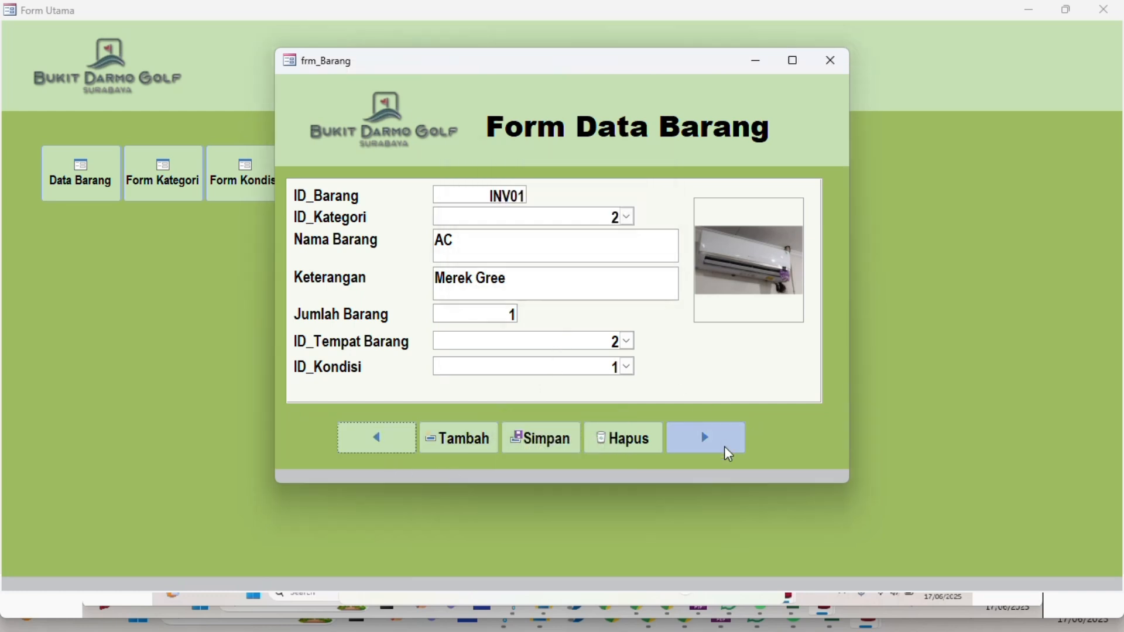
click(710, 435)
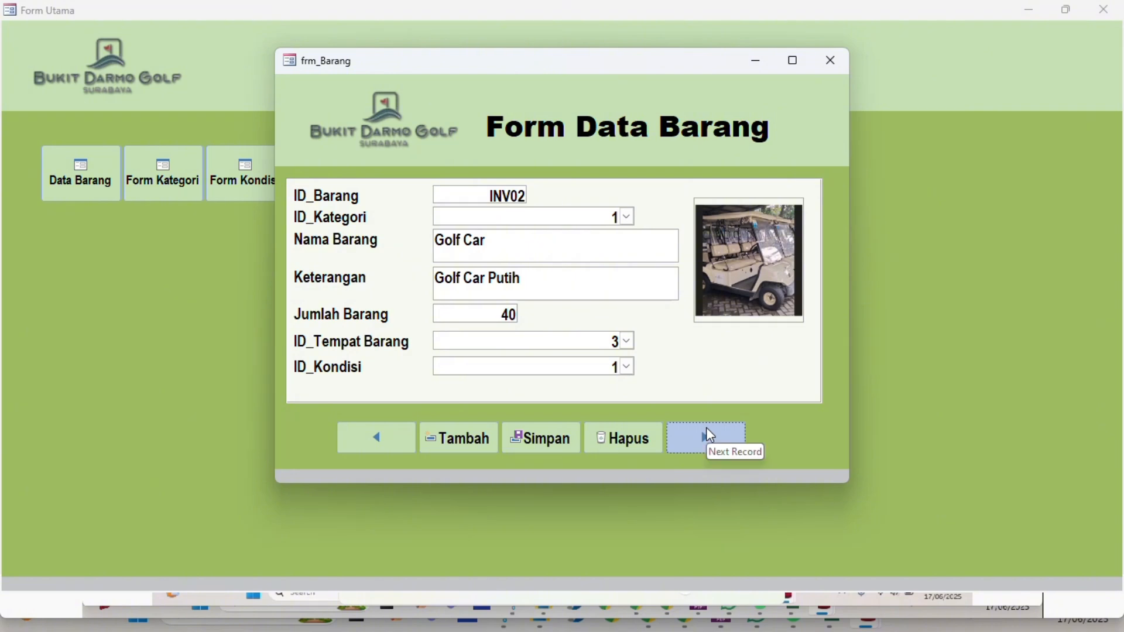
click(710, 435)
click(710, 436)
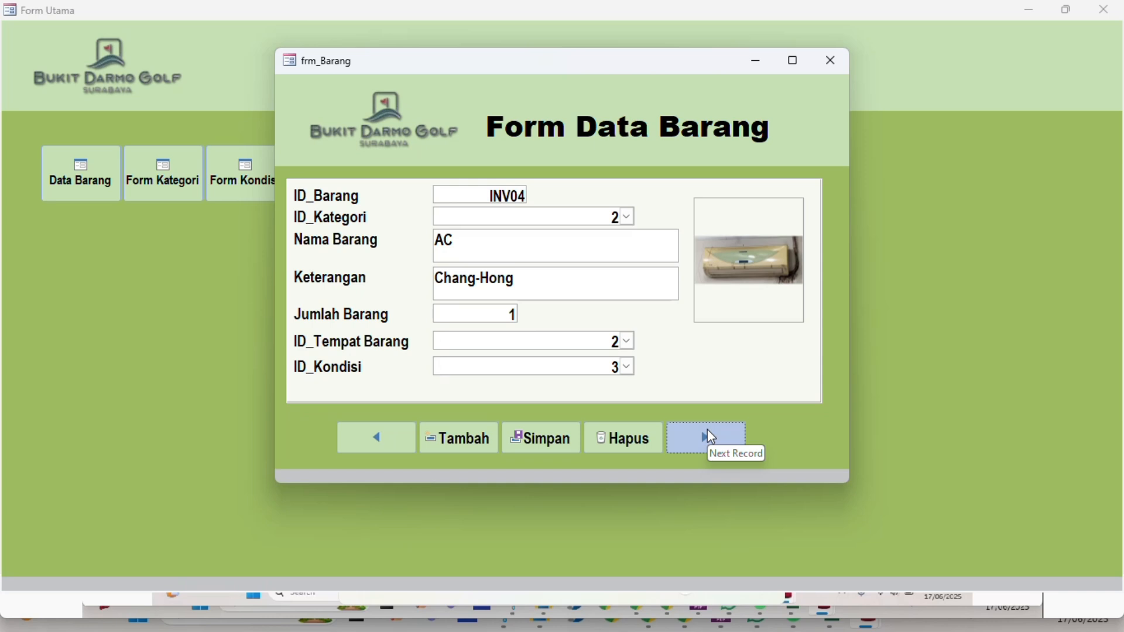
click(711, 436)
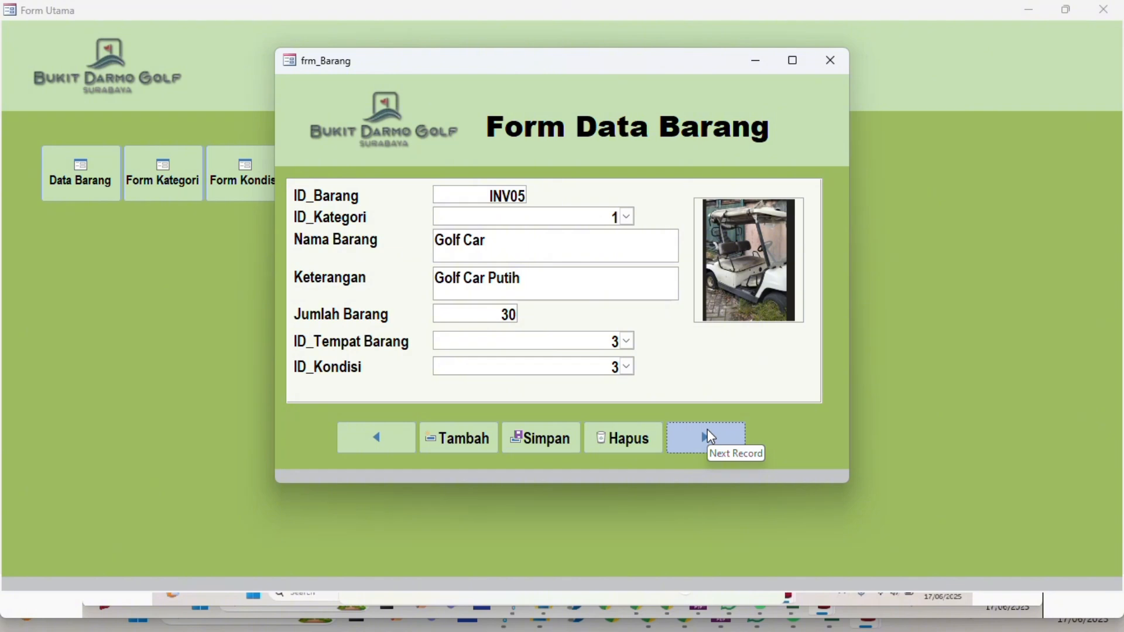
click(710, 436)
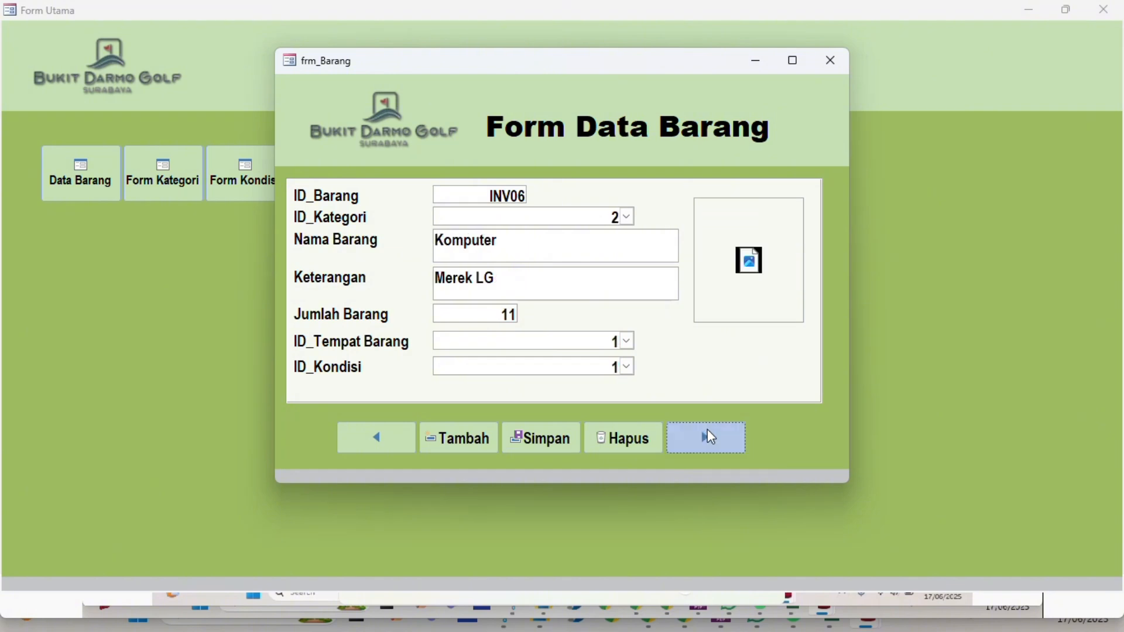
click(710, 436)
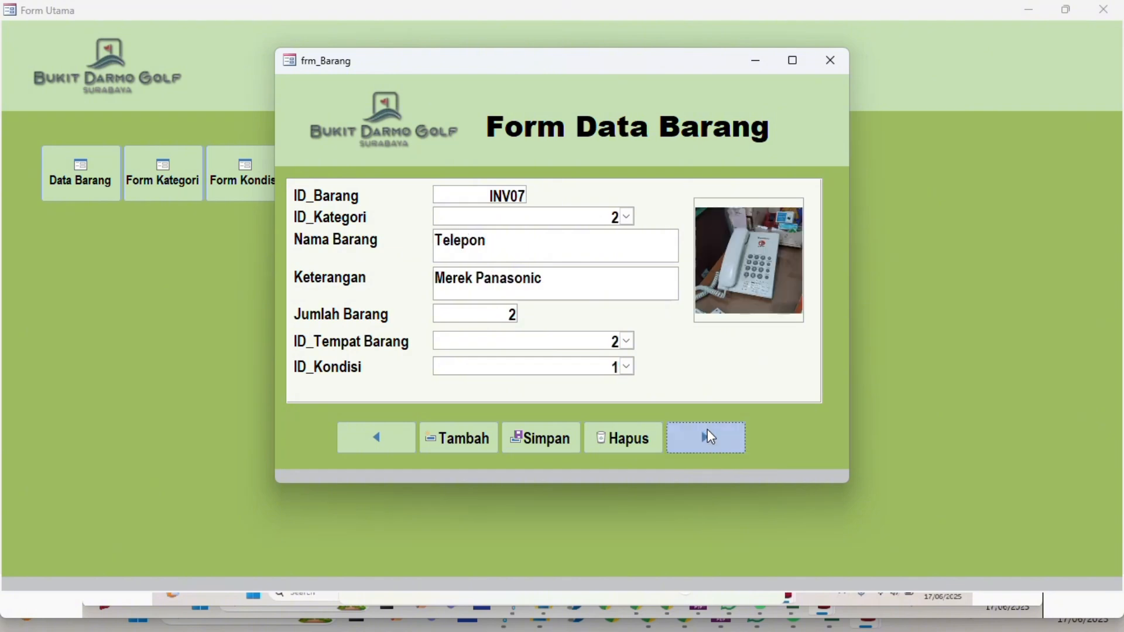
click(710, 436)
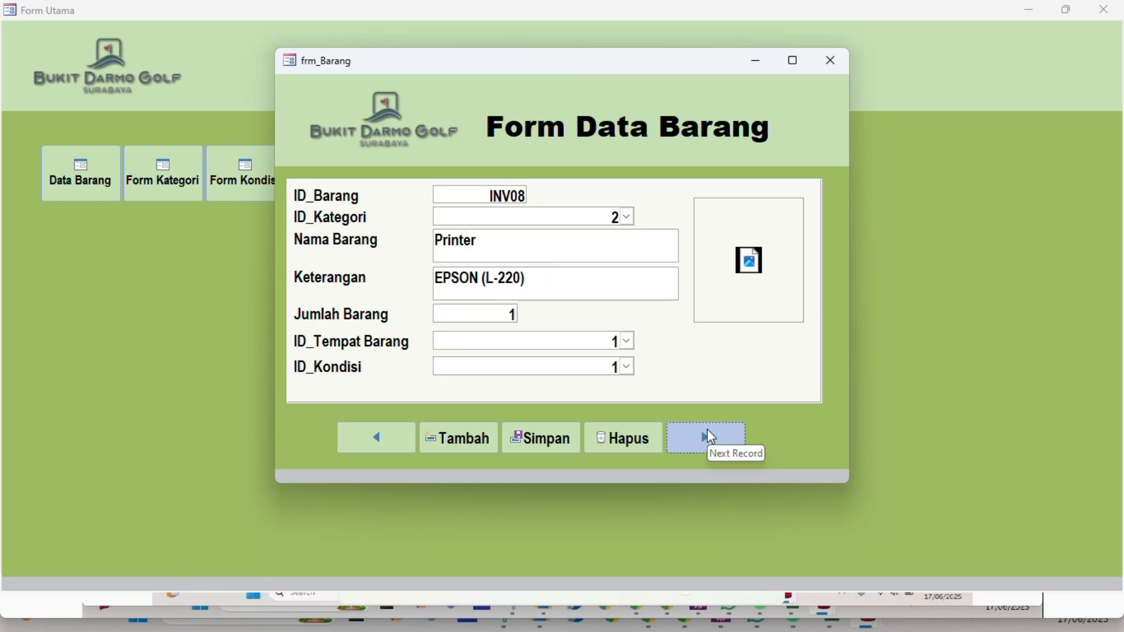
click(710, 436)
click(838, 60)
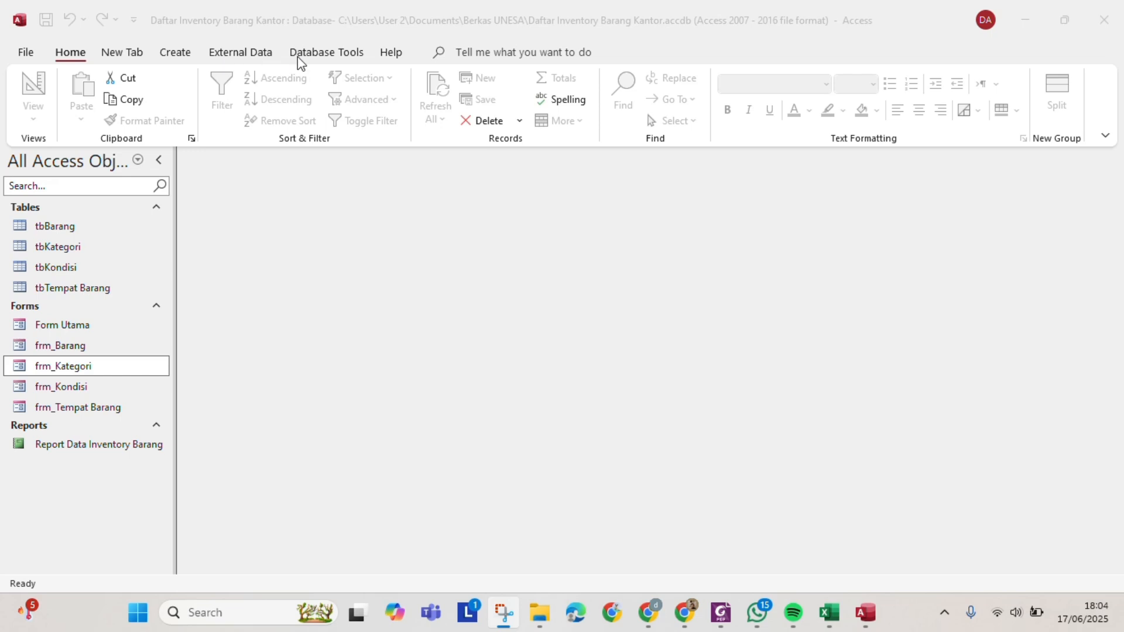
Start the Report Wizard, choose the tbBarang table as source and add its ID_Barang field to the report.
click(194, 54)
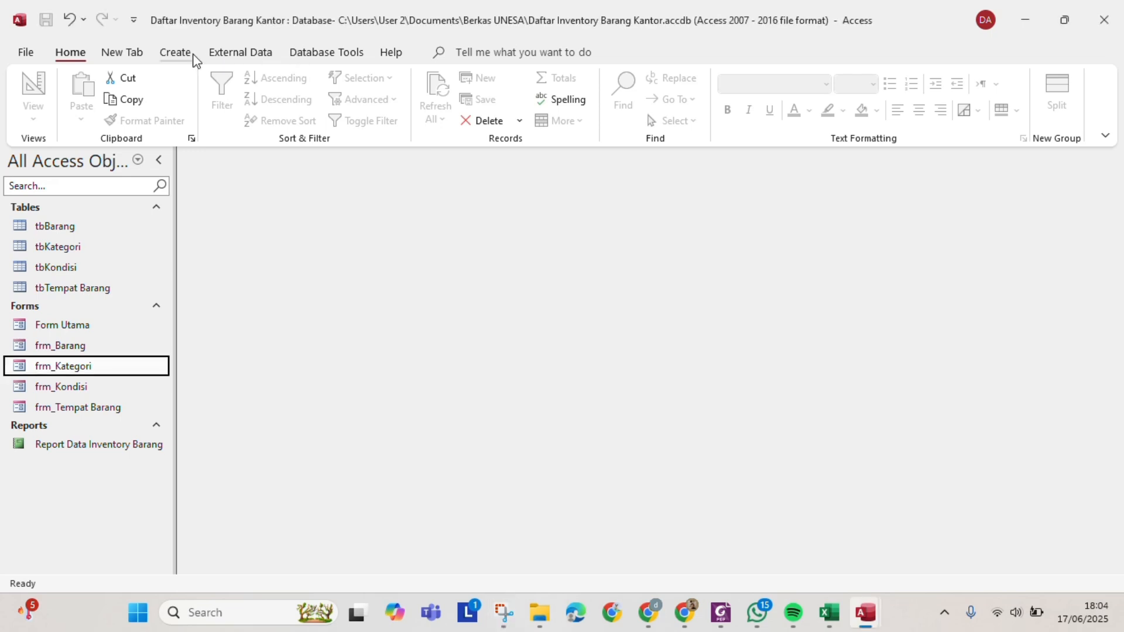
click(183, 56)
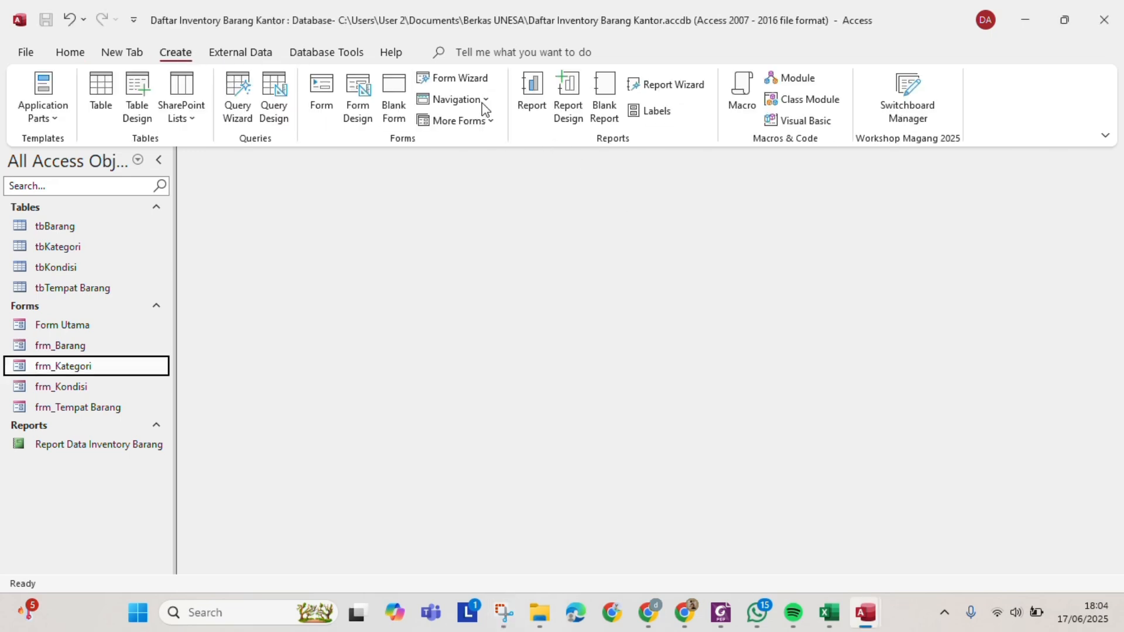
click(652, 87)
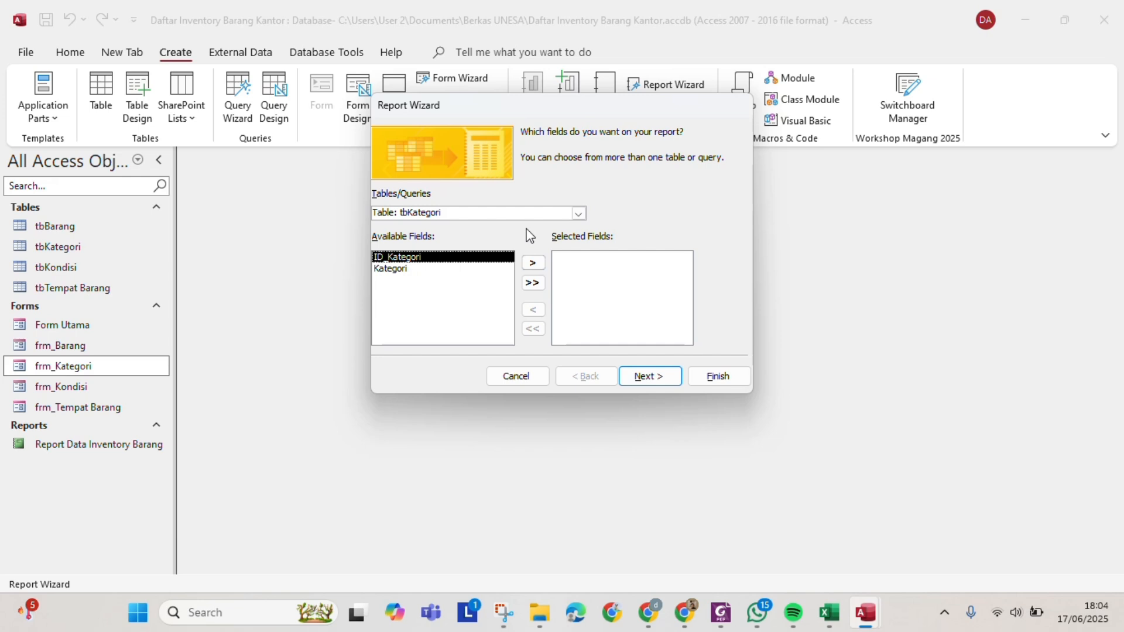
click(578, 215)
click(436, 228)
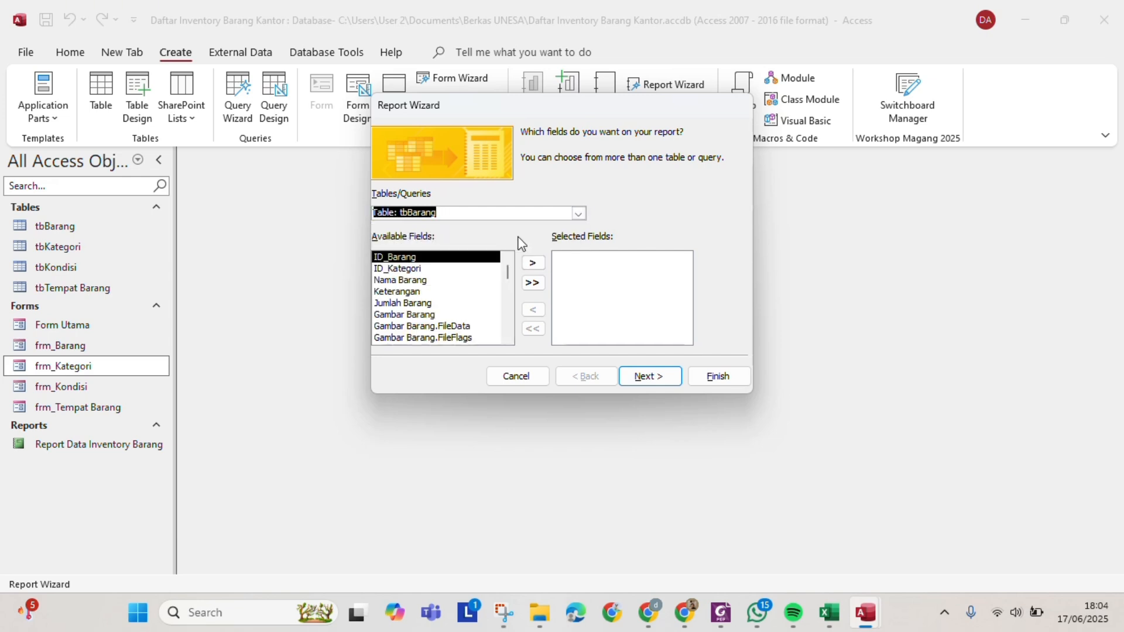
click(532, 263)
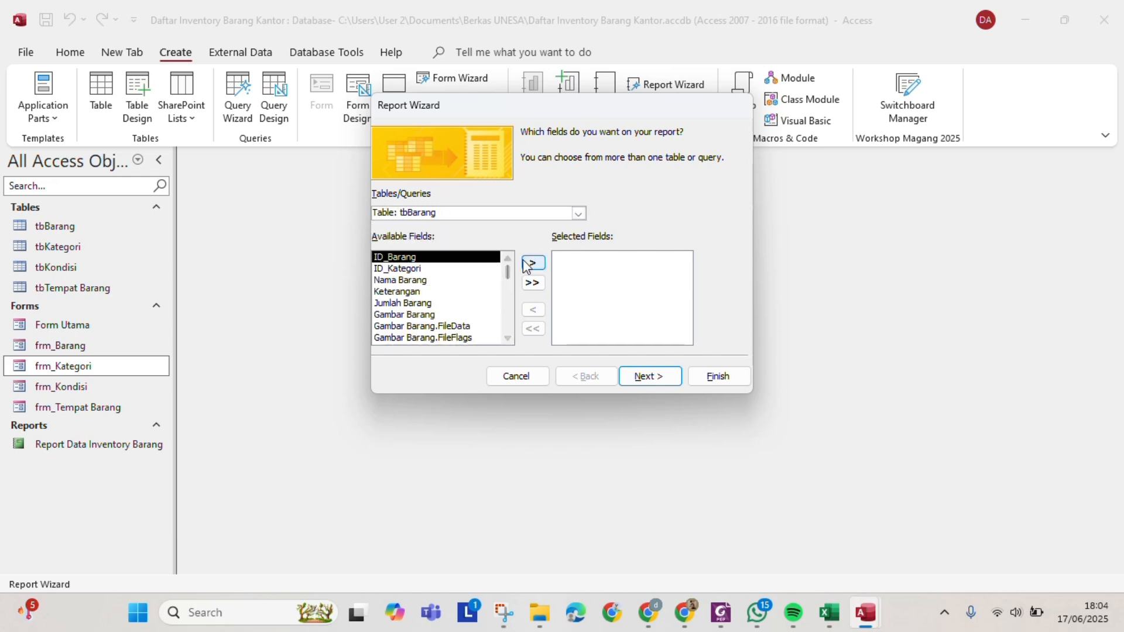
Switch the report's field source to tbKategori and add its Kategori field.
click(579, 215)
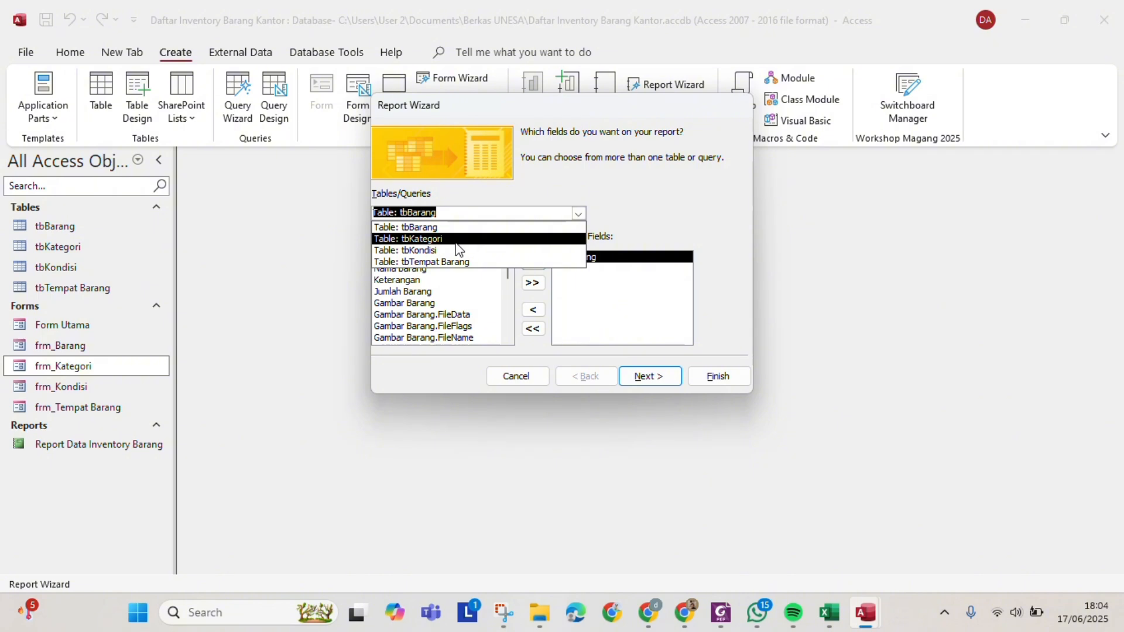
click(456, 240)
click(425, 269)
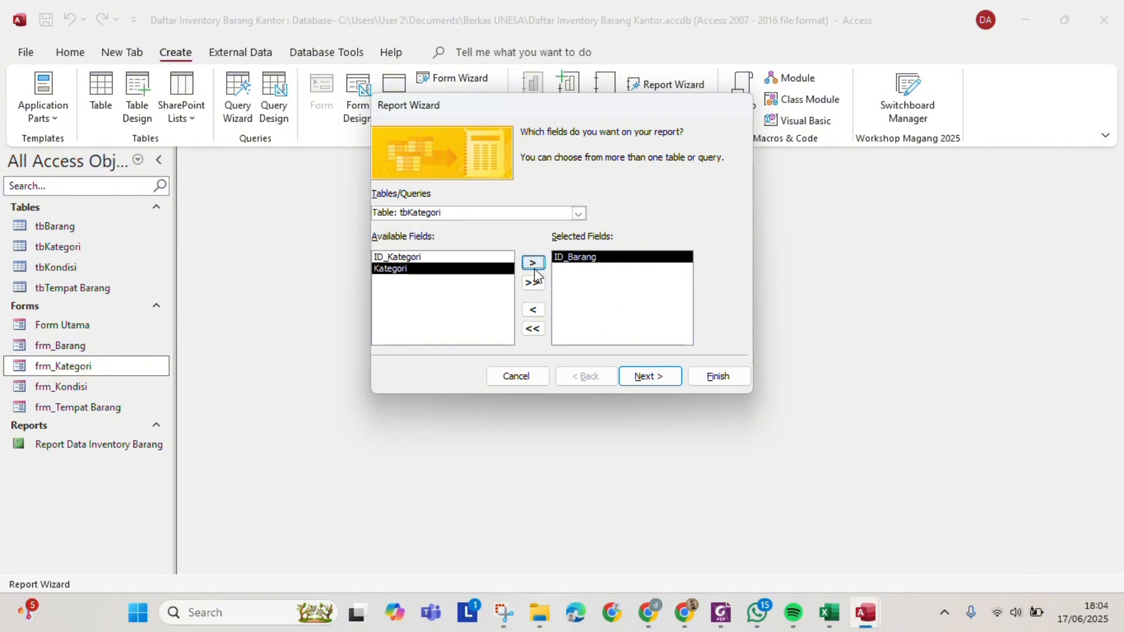
click(532, 263)
Switch the field source back to tbBarang and add Nama Barang, Keterangan and Jumlah Barang to the report.
click(578, 214)
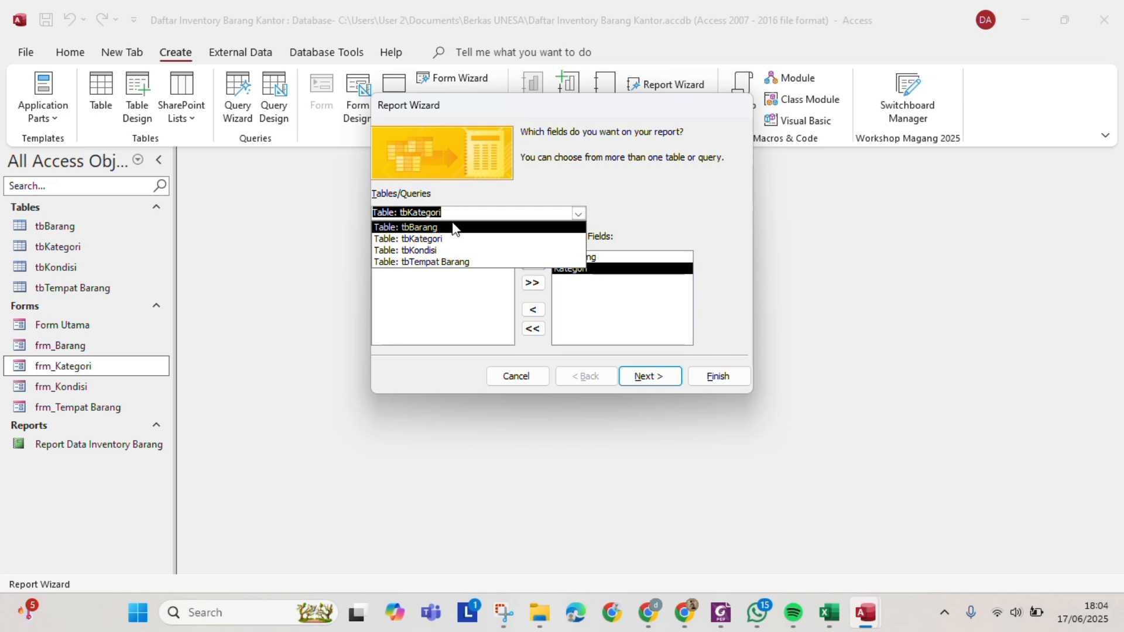
click(456, 227)
click(436, 269)
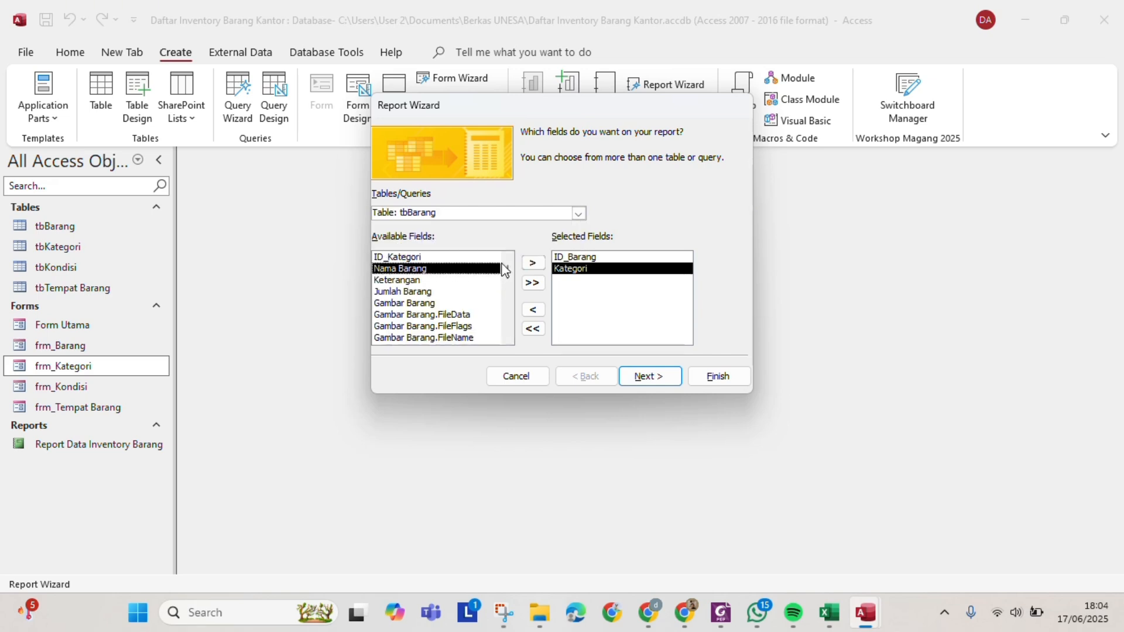
click(534, 264)
click(533, 264)
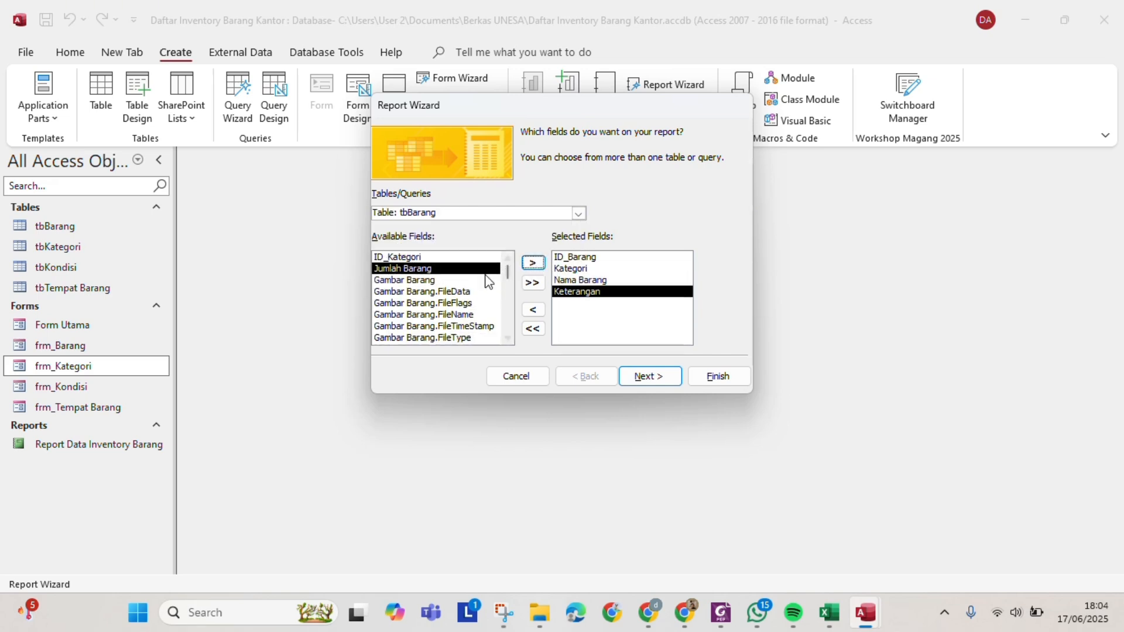
click(534, 265)
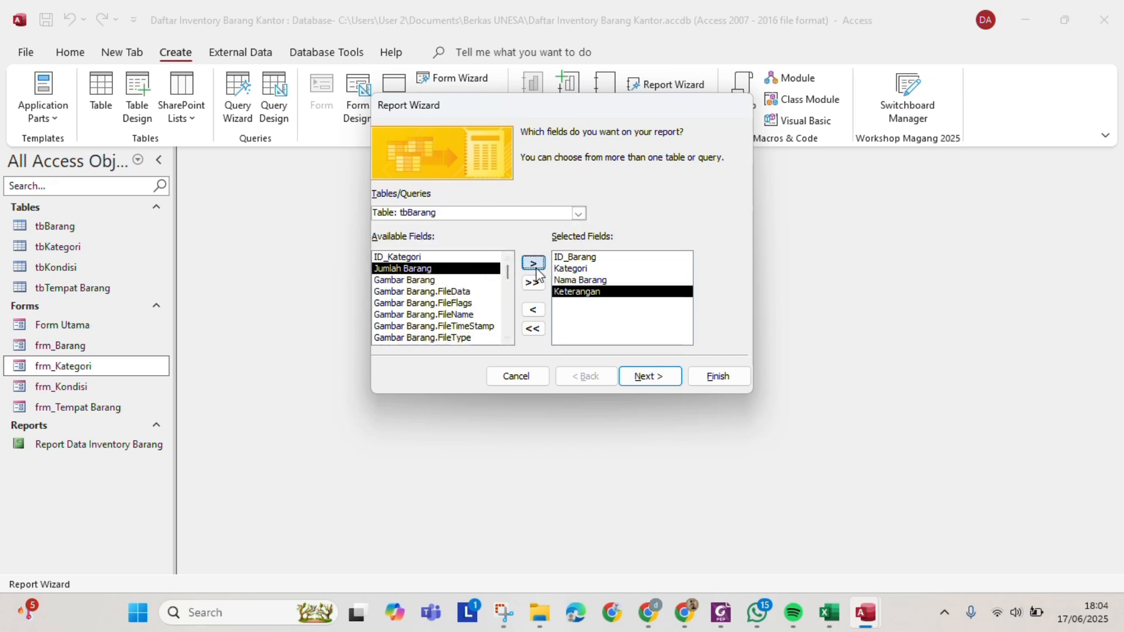
Switch the field source to tbTempat Barang and add its Tempat Barang field to the report.
click(579, 214)
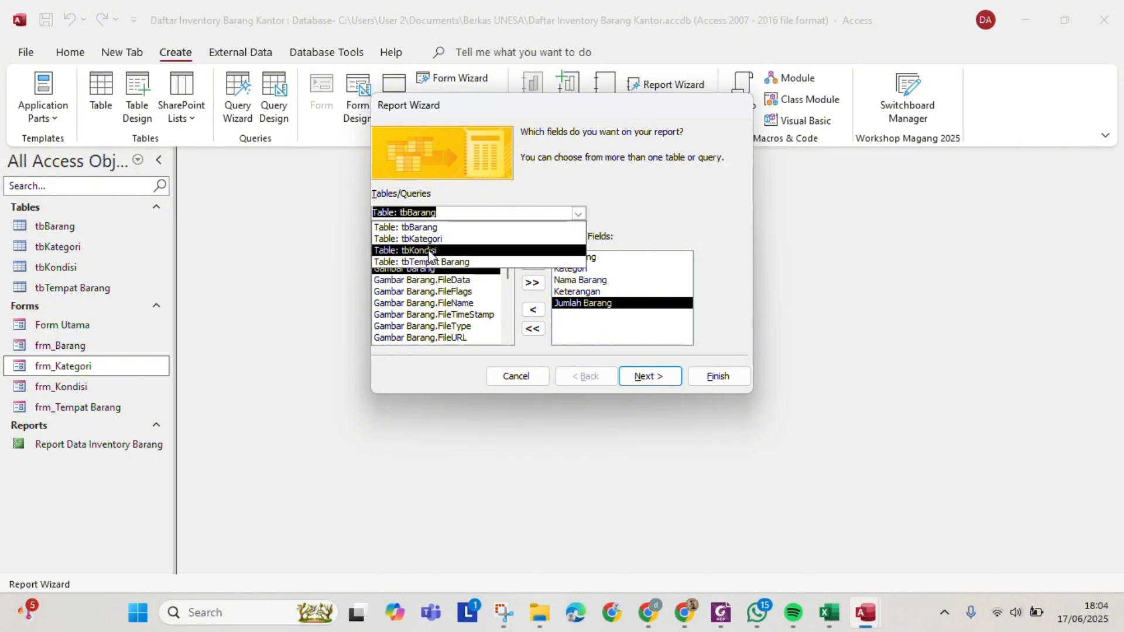
click(438, 248)
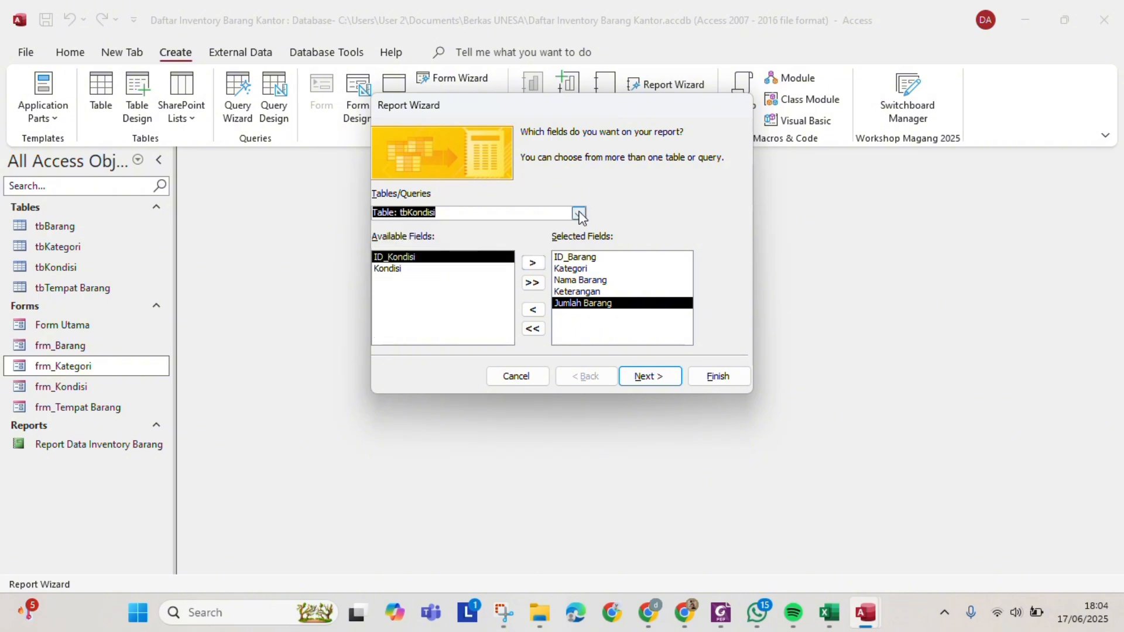
click(579, 214)
click(518, 262)
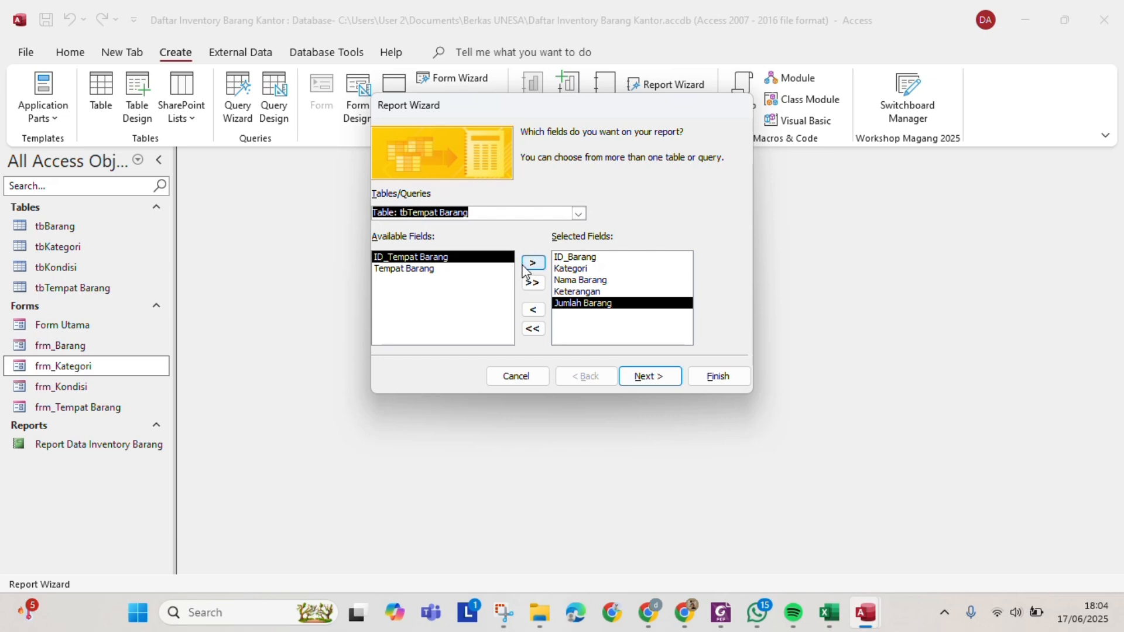
click(468, 269)
click(531, 263)
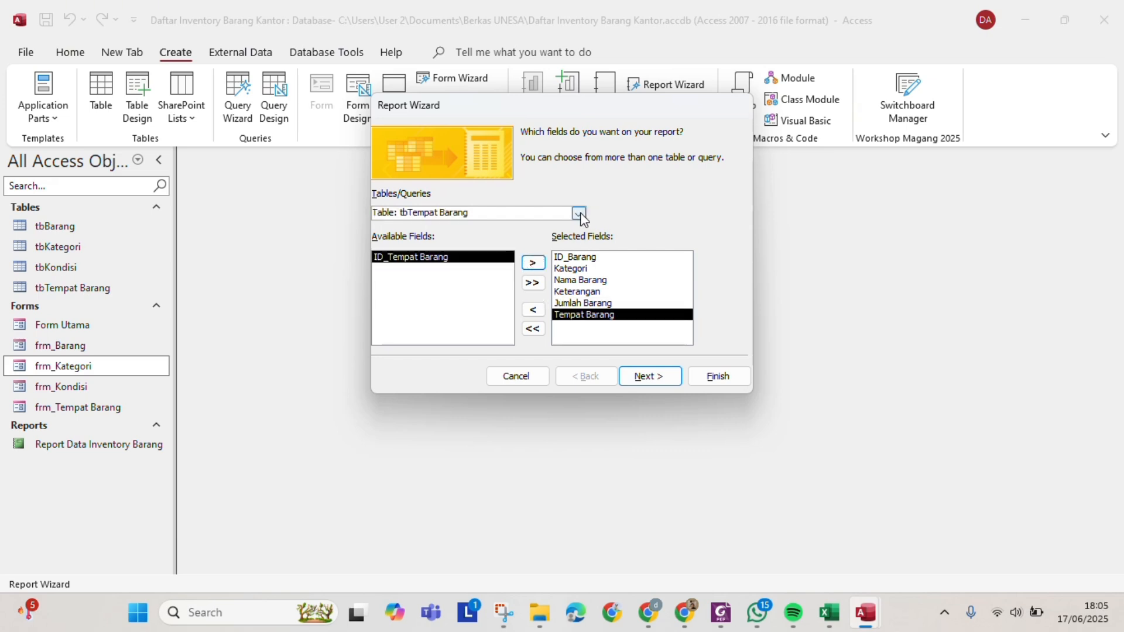
Switch the field source to tbKondisi and add its Kondisi field to the report.
click(580, 214)
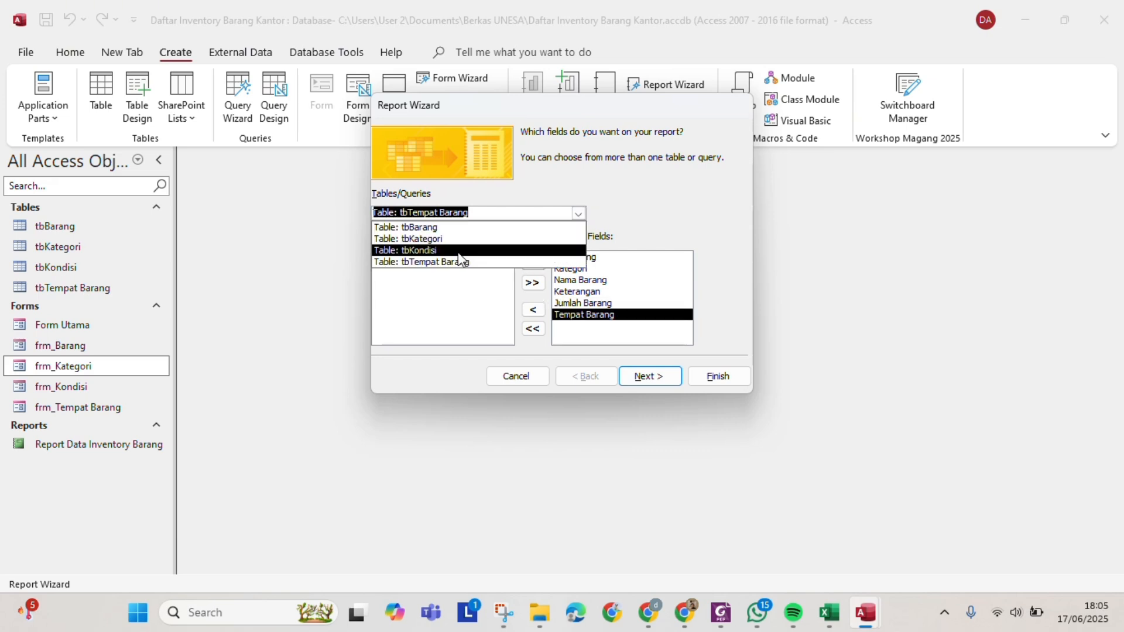
click(459, 253)
click(390, 268)
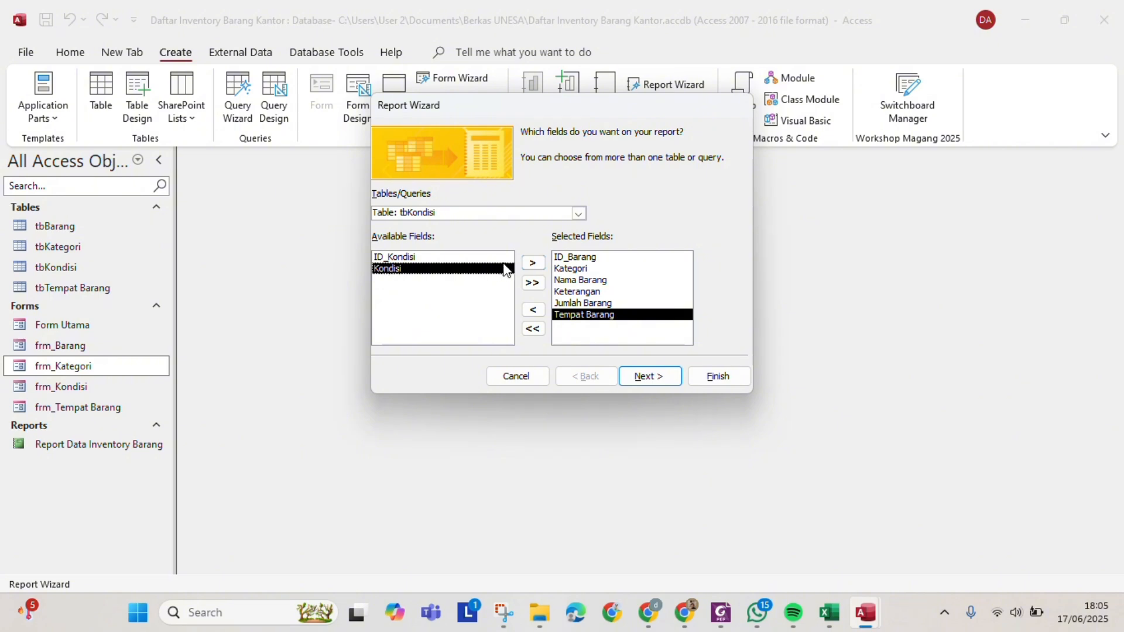
click(532, 262)
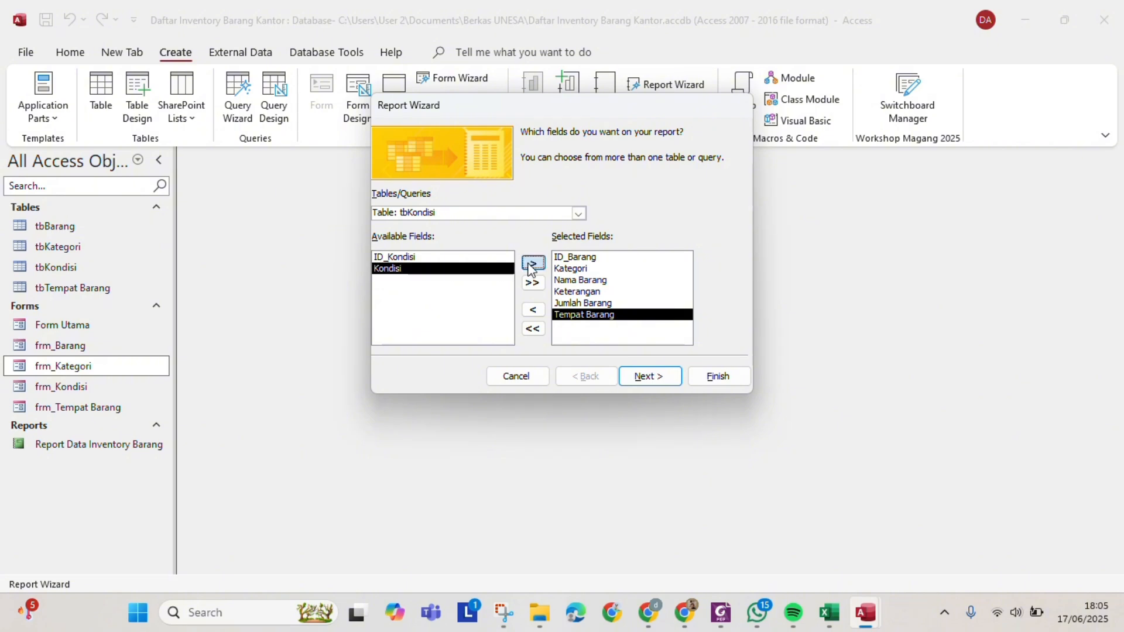
Accept viewing the data by tbBarang without adding grouping levels, and sort the records by ID_Barang in ascending order.
click(651, 376)
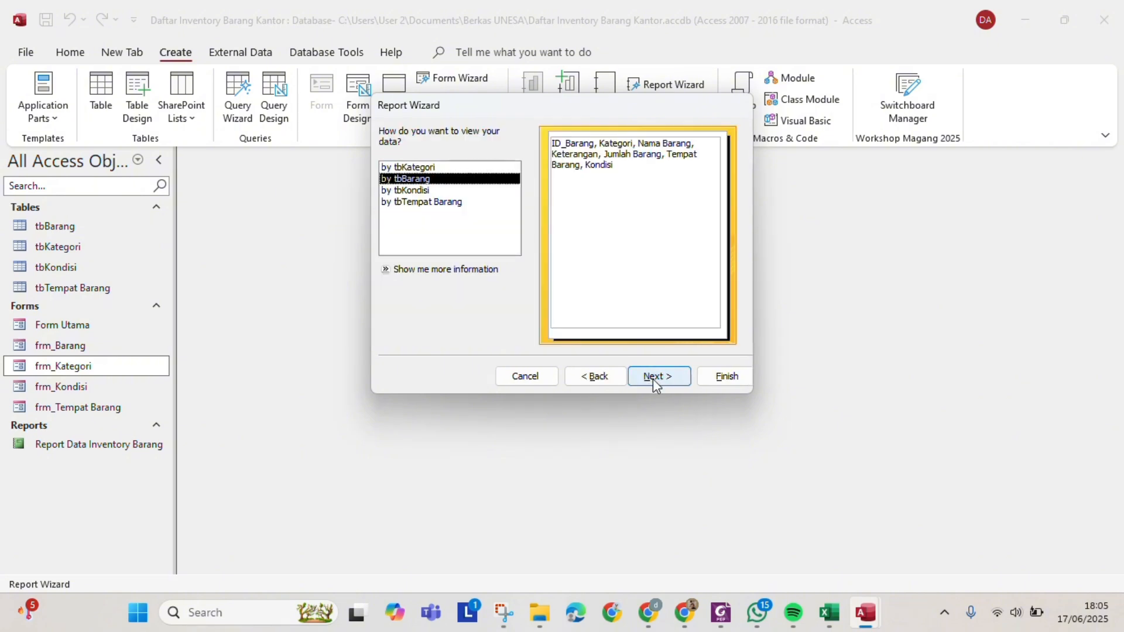
click(652, 377)
click(654, 378)
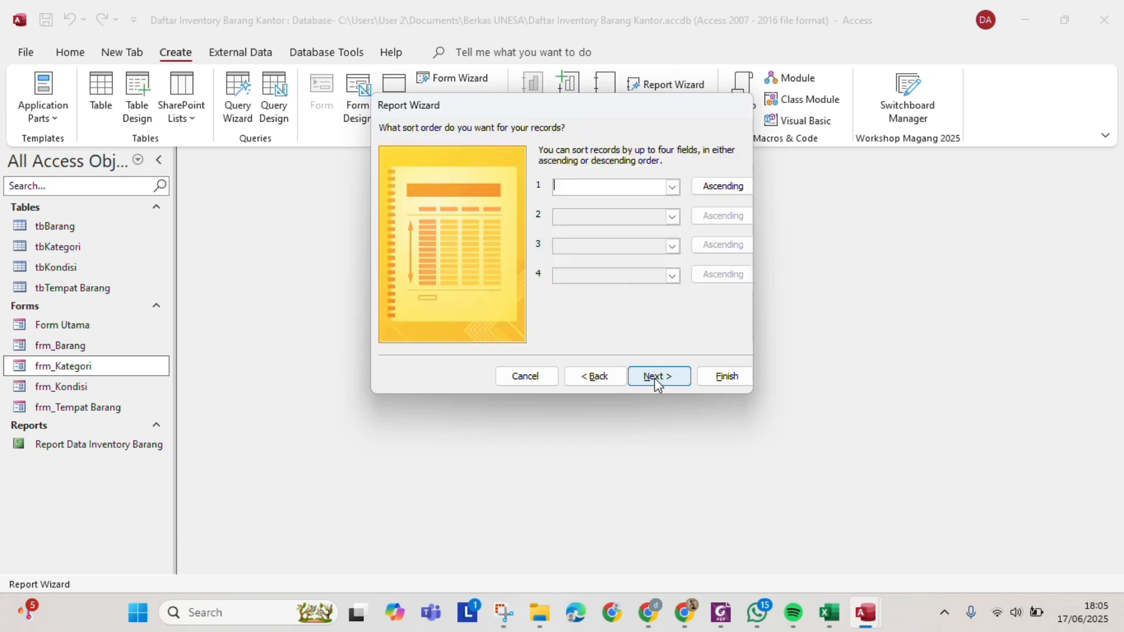
click(671, 188)
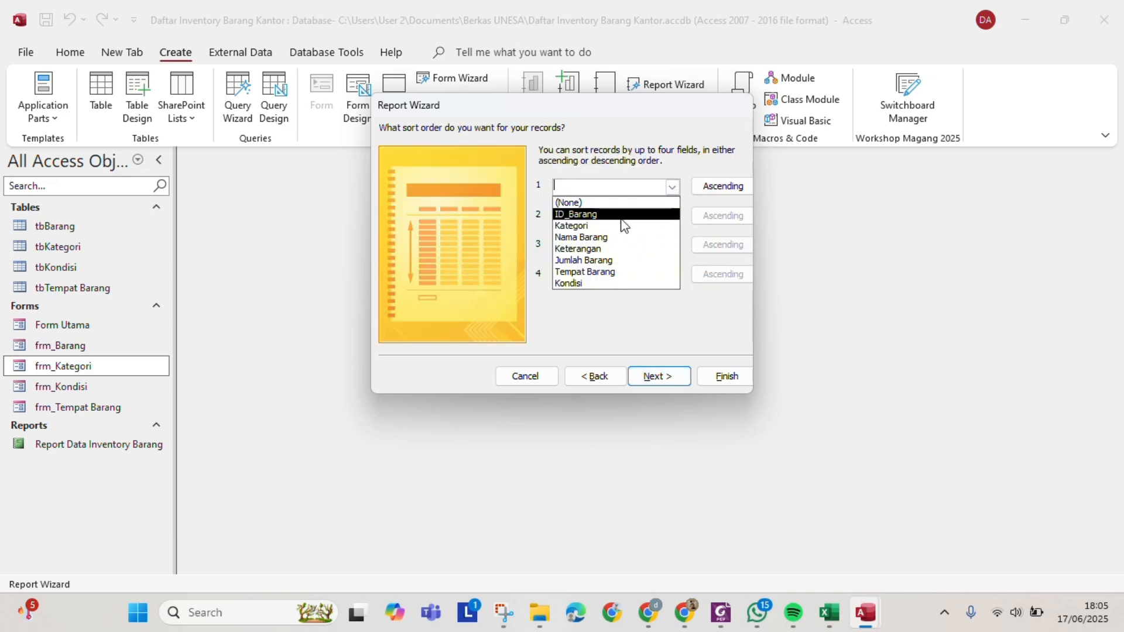
click(660, 215)
click(649, 377)
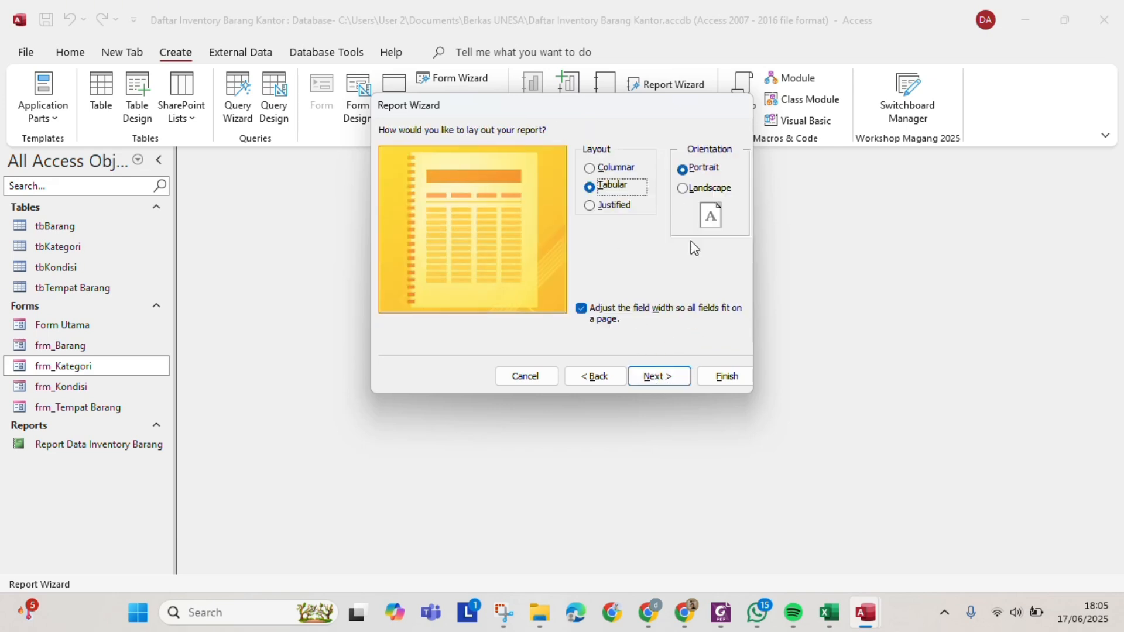
Lay out the report as Tabular in Landscape orientation.
click(591, 188)
click(682, 187)
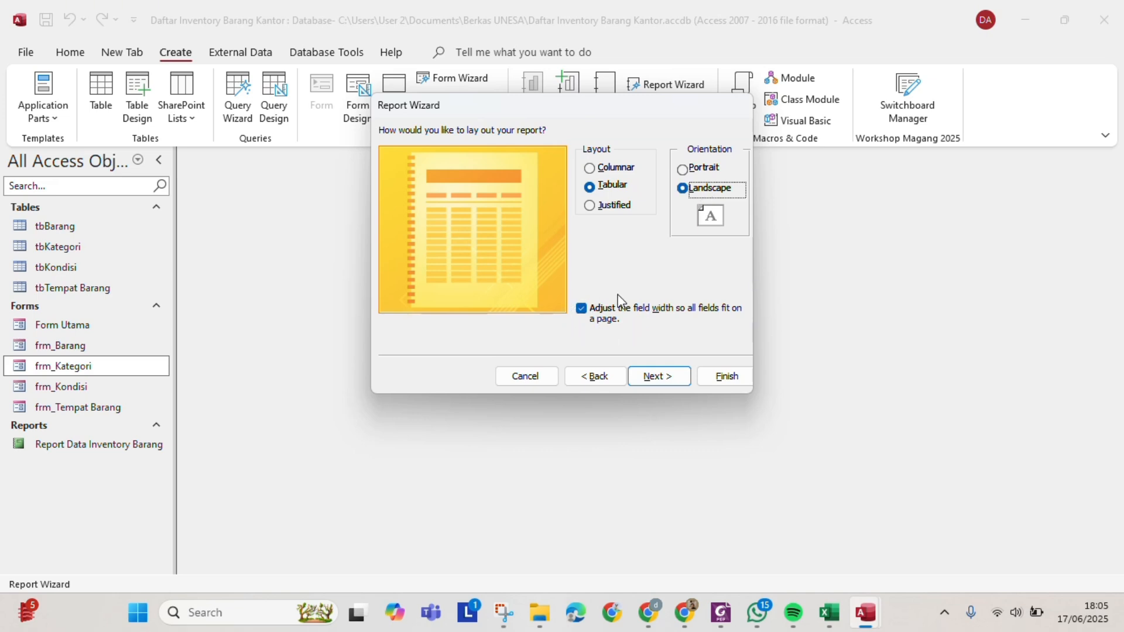
click(664, 381)
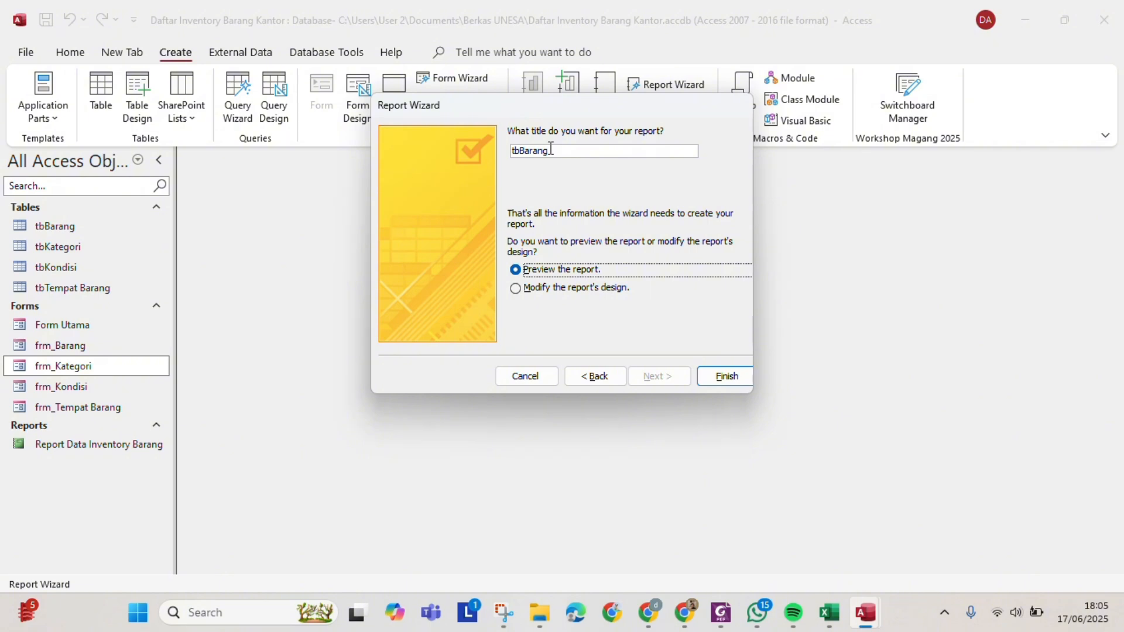
Replace the suggested report title with Laporan Data Inventory Barang.
click(550, 149)
key(BackSpace)
key(BackSpace)
key(BackSpace)
key(BackSpace)
key(BackSpace)
key(BackSpace)
key(BackSpace)
key(BackSpace)
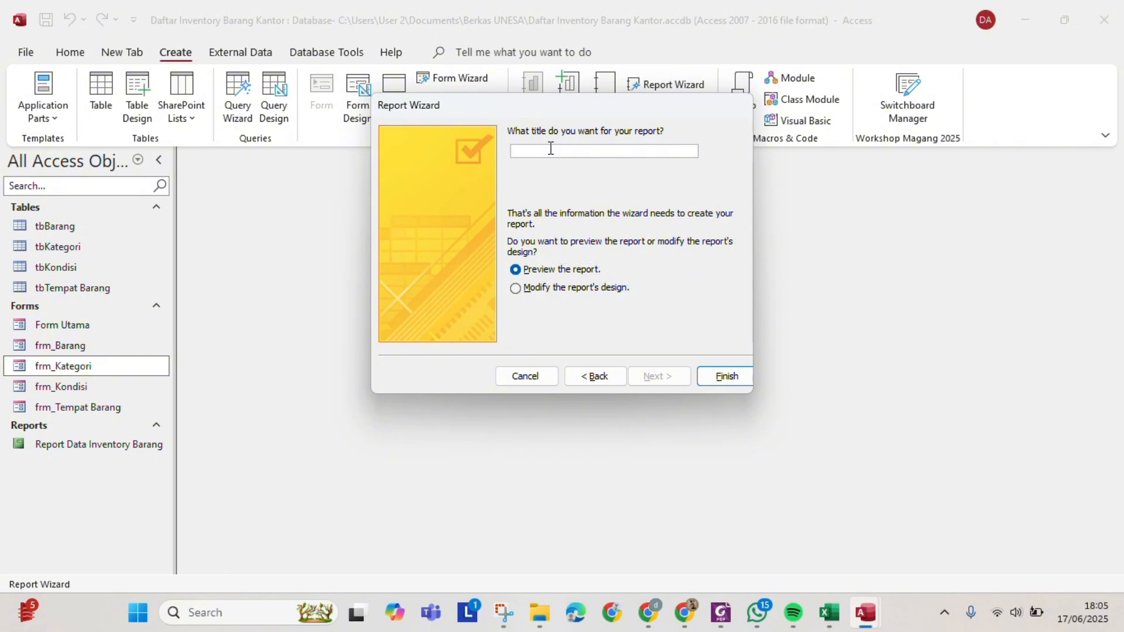
key(Caps_Lock)
text(R)
key(Caps_Lock)
text(ep)
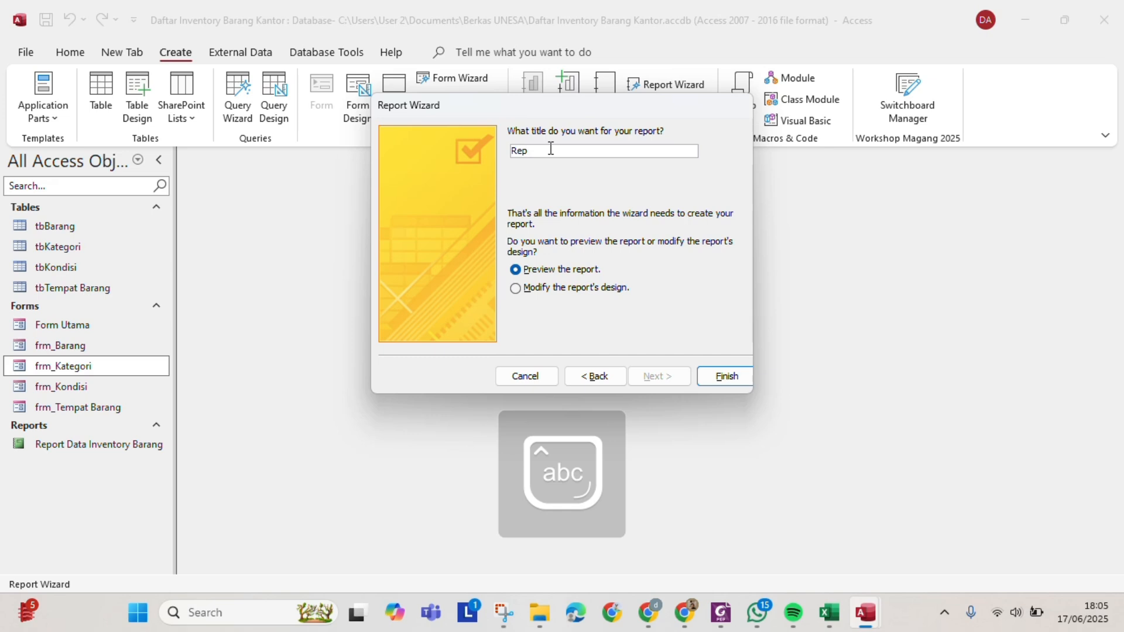
key(BackSpace)
key(BackSpace)
key(BackSpace)
key(Caps_Lock)
text(L)
key(Caps_Lock)
text(aporan)
key(Caps_Lock)
text(D)
key(Caps_Lock)
text(ata)
key(Caps_Lock)
text(I)
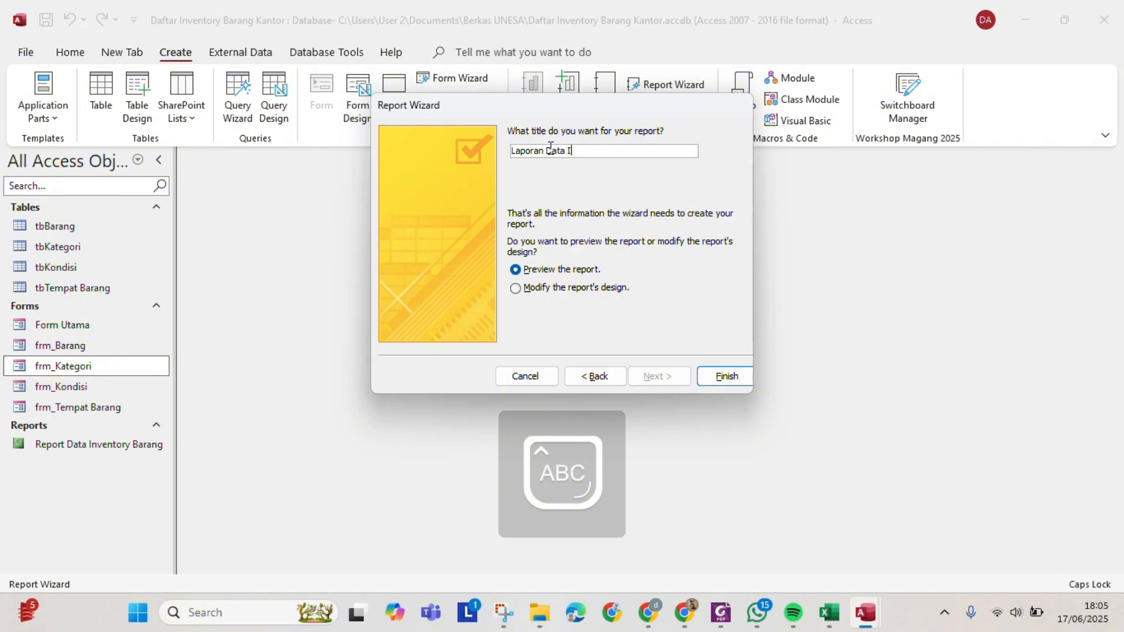
key(Caps_Lock)
text(nvent)
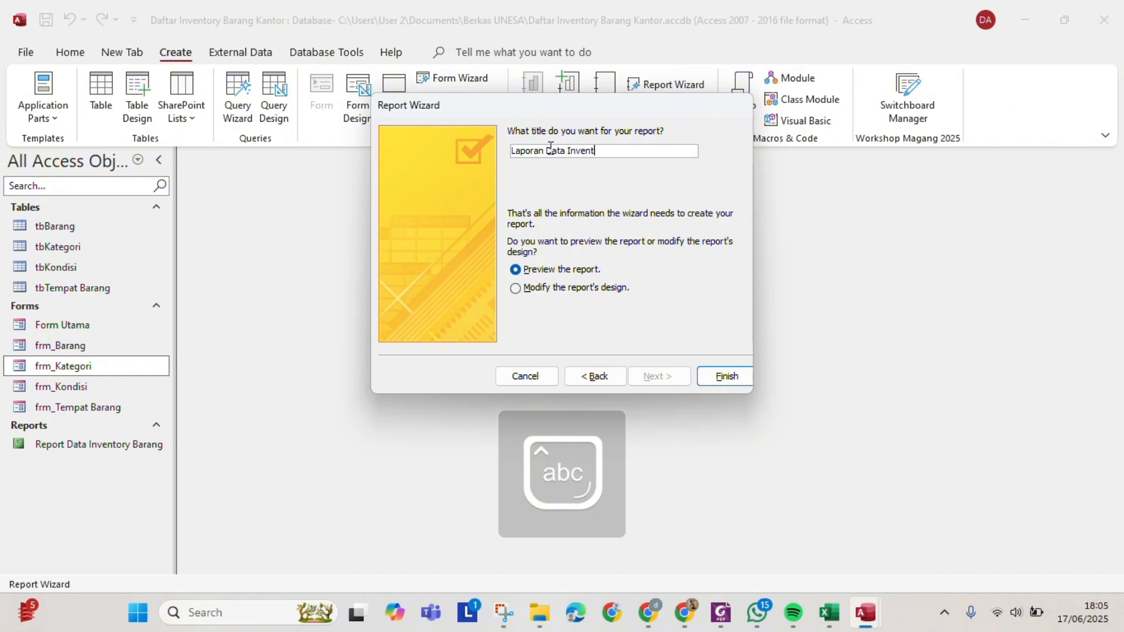
text(ory)
key(Caps_Lock)
text(B)
key(Caps_Lock)
text(arang)
Choose to modify the report's design and finish the wizard, opening the new report for design editing.
click(515, 288)
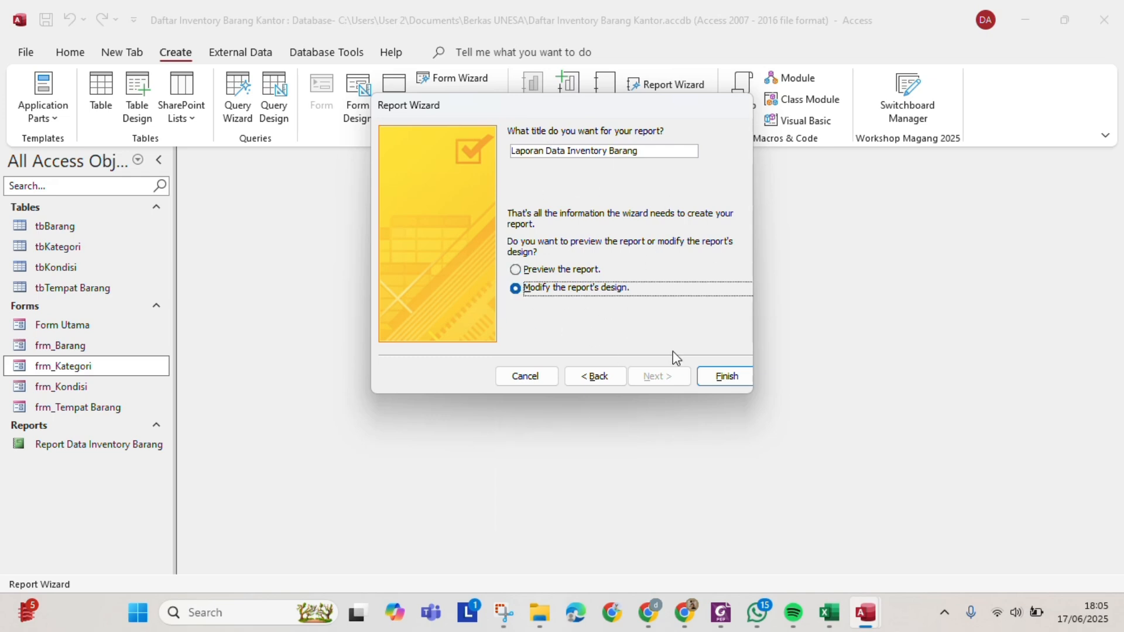
click(738, 379)
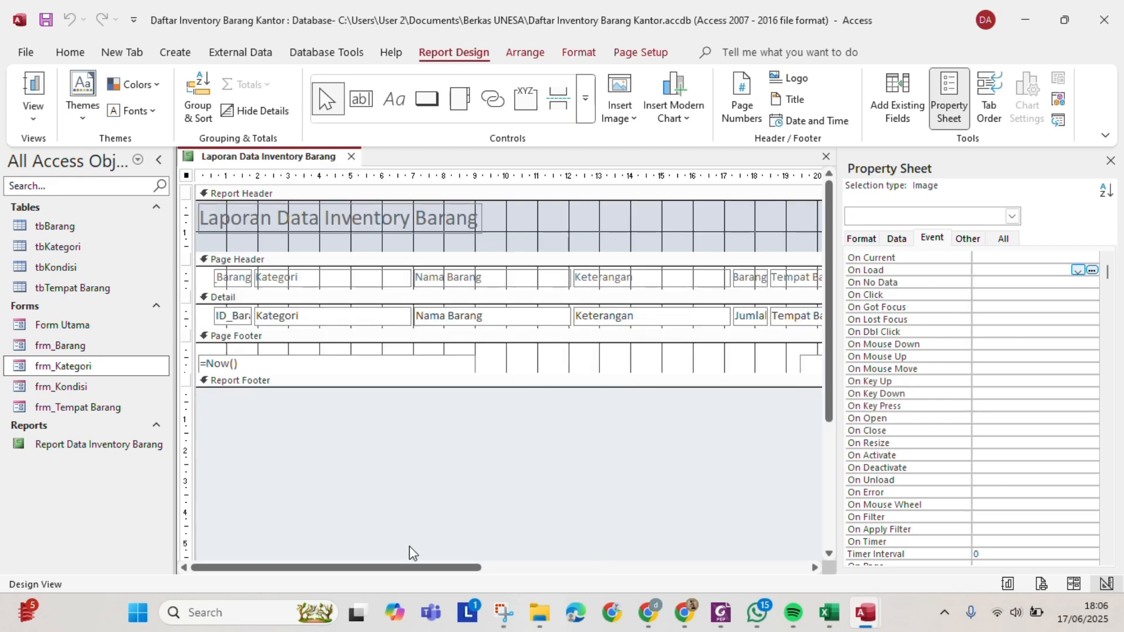
drag(409, 567, 312, 550)
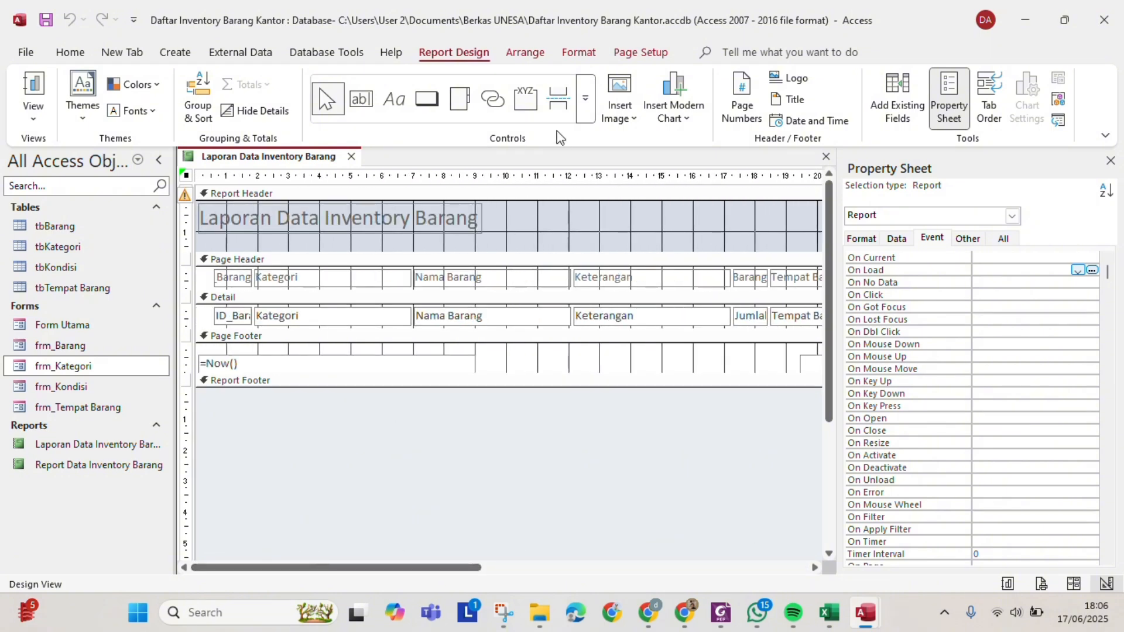